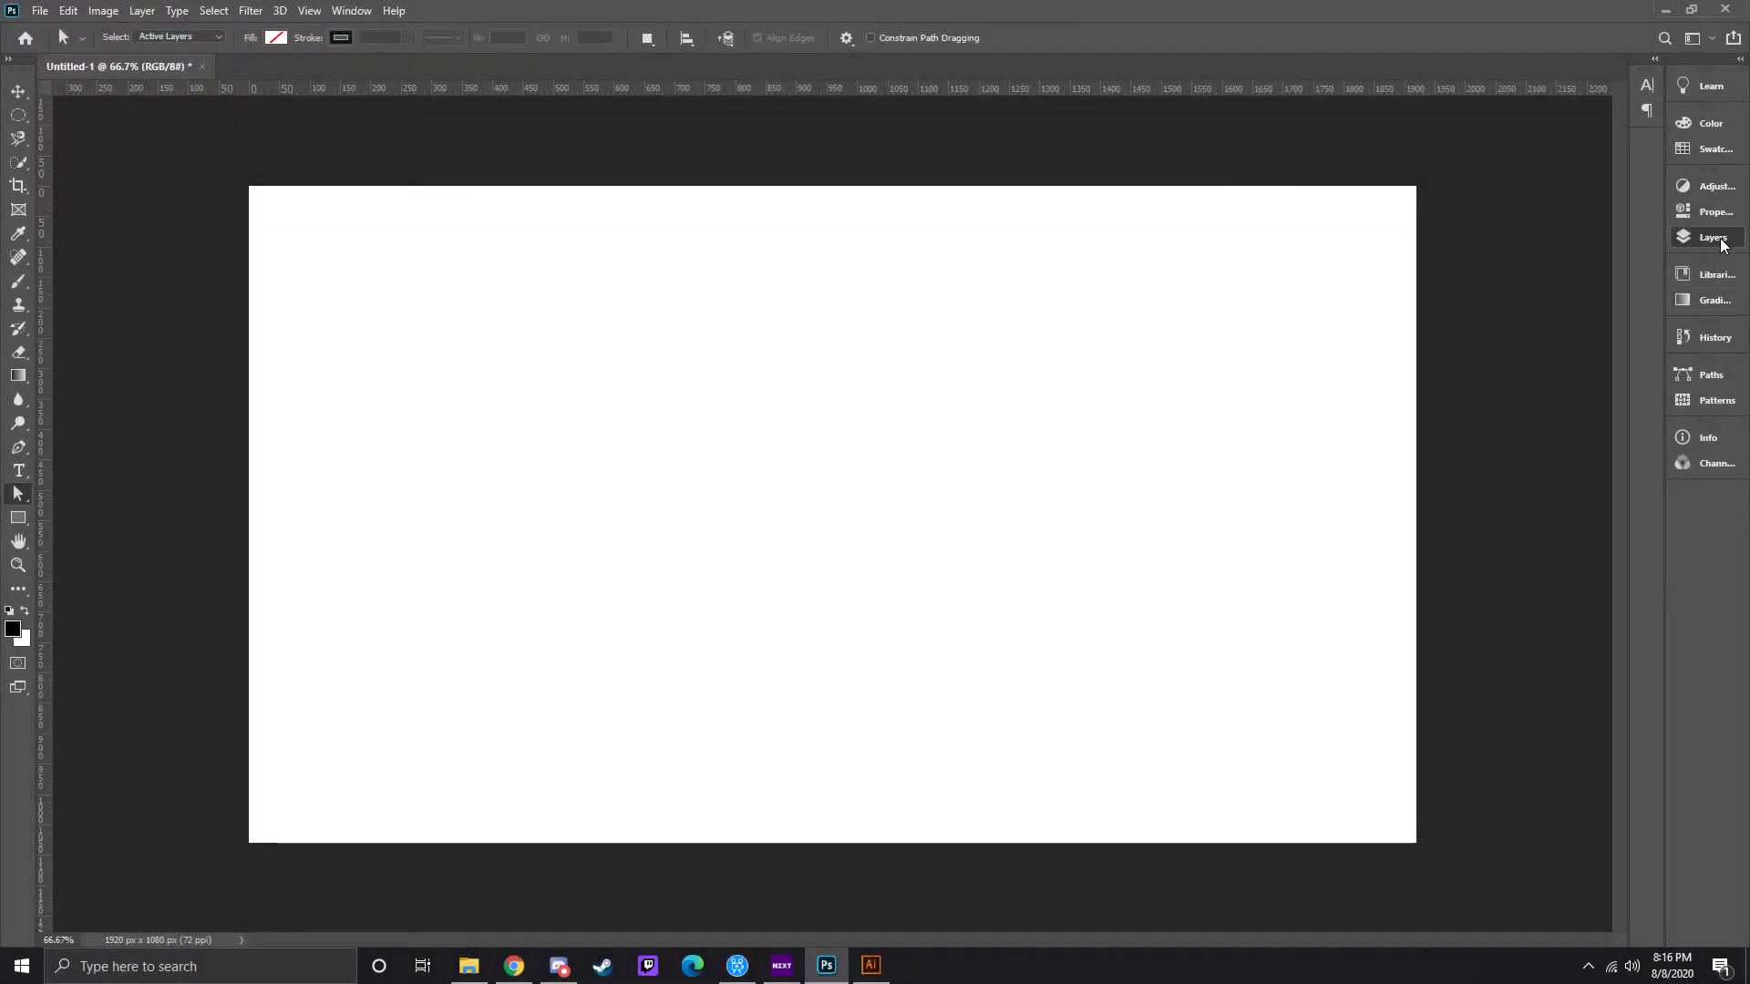
- Show the broom Vector Smart Object layer and load its outline as a selection
left_click(1704, 237)
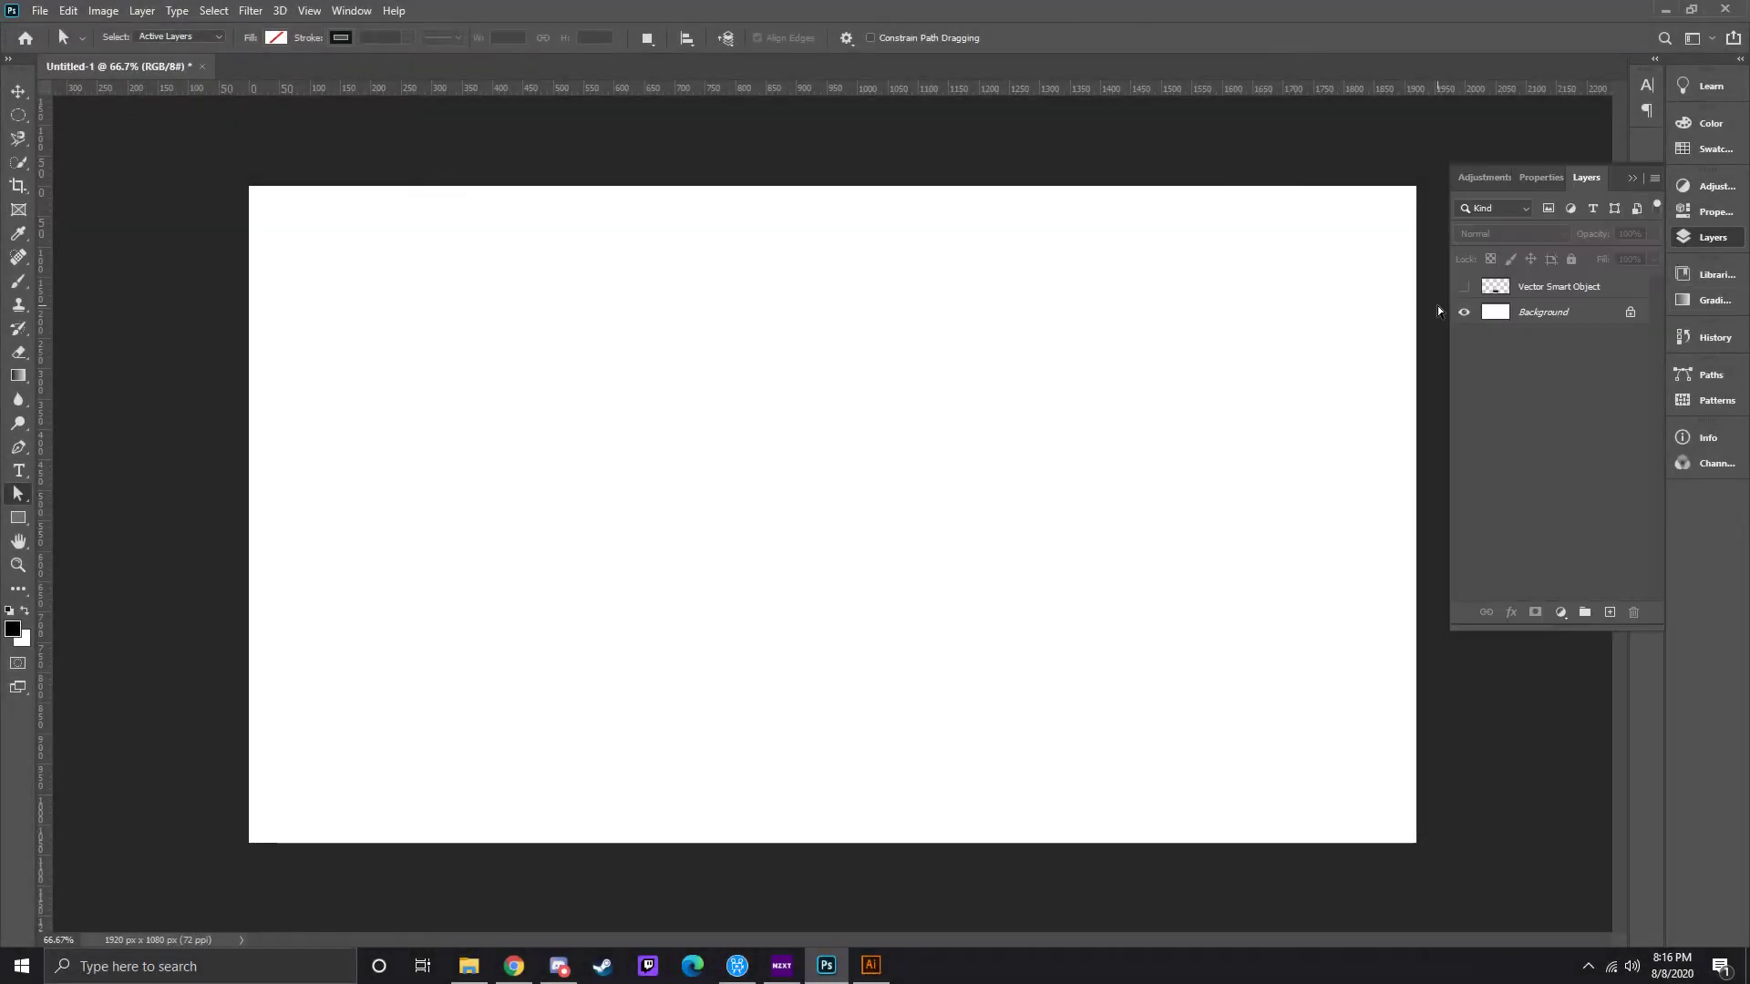
left_click(1464, 289)
left_click(1499, 288, "ctrl")
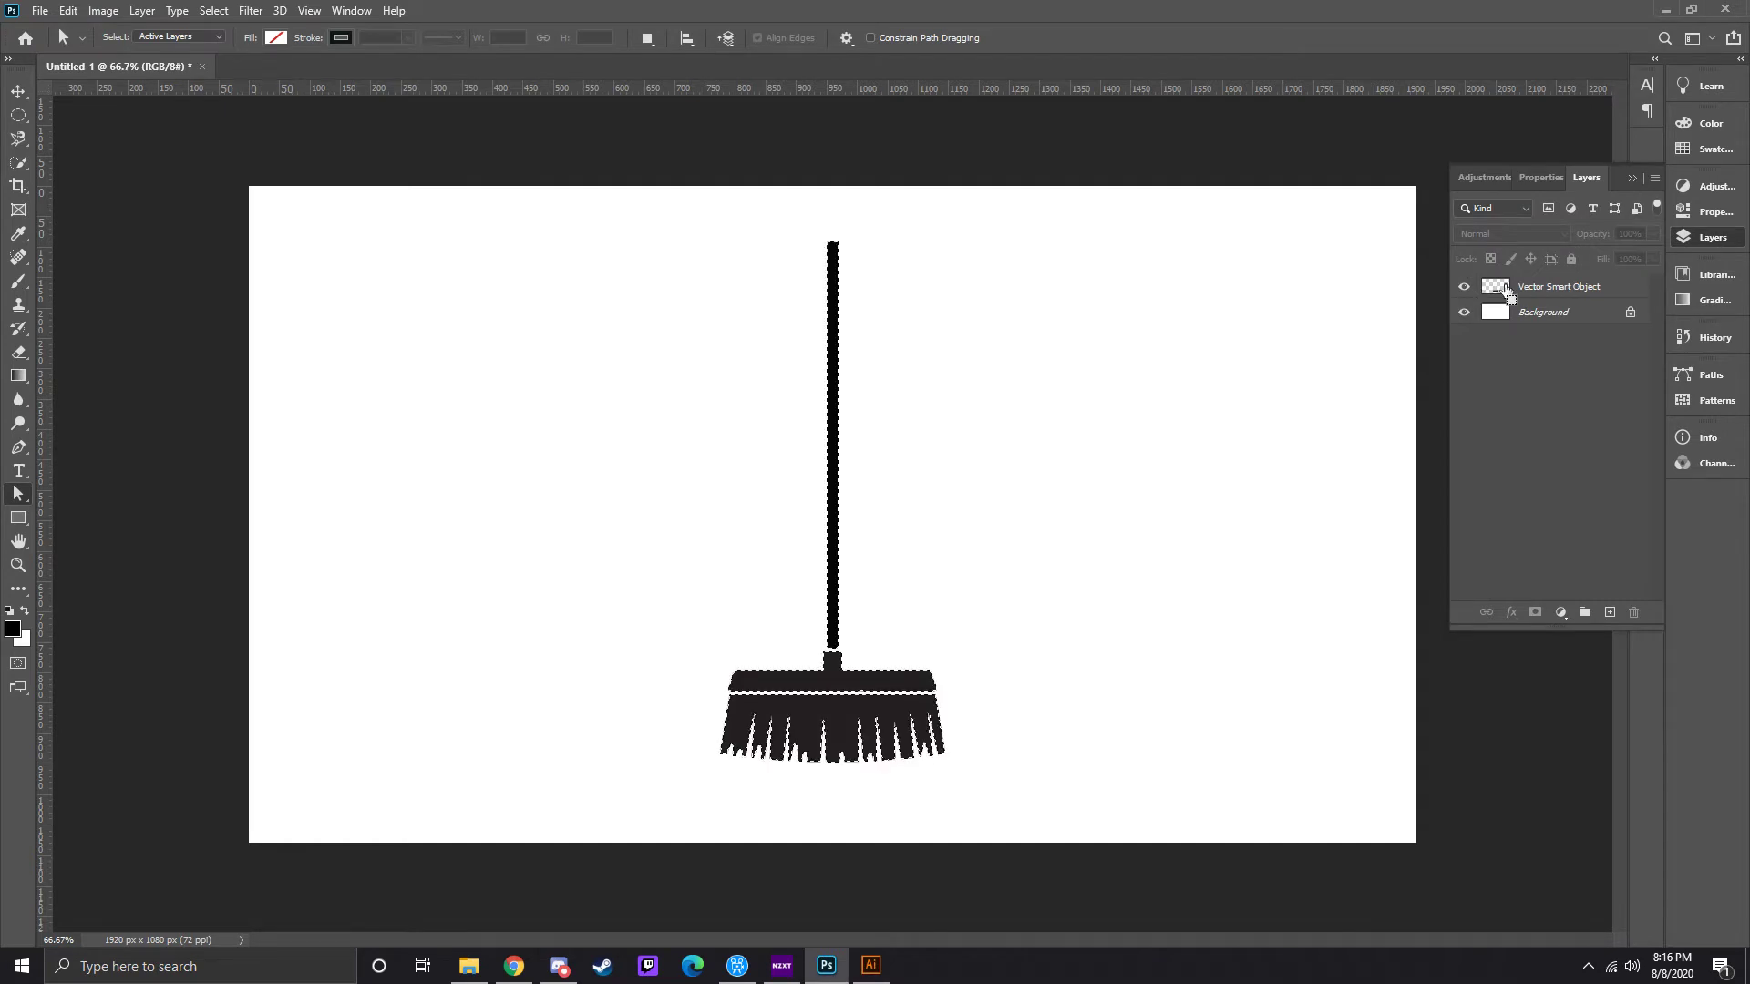
left_click(1560, 613)
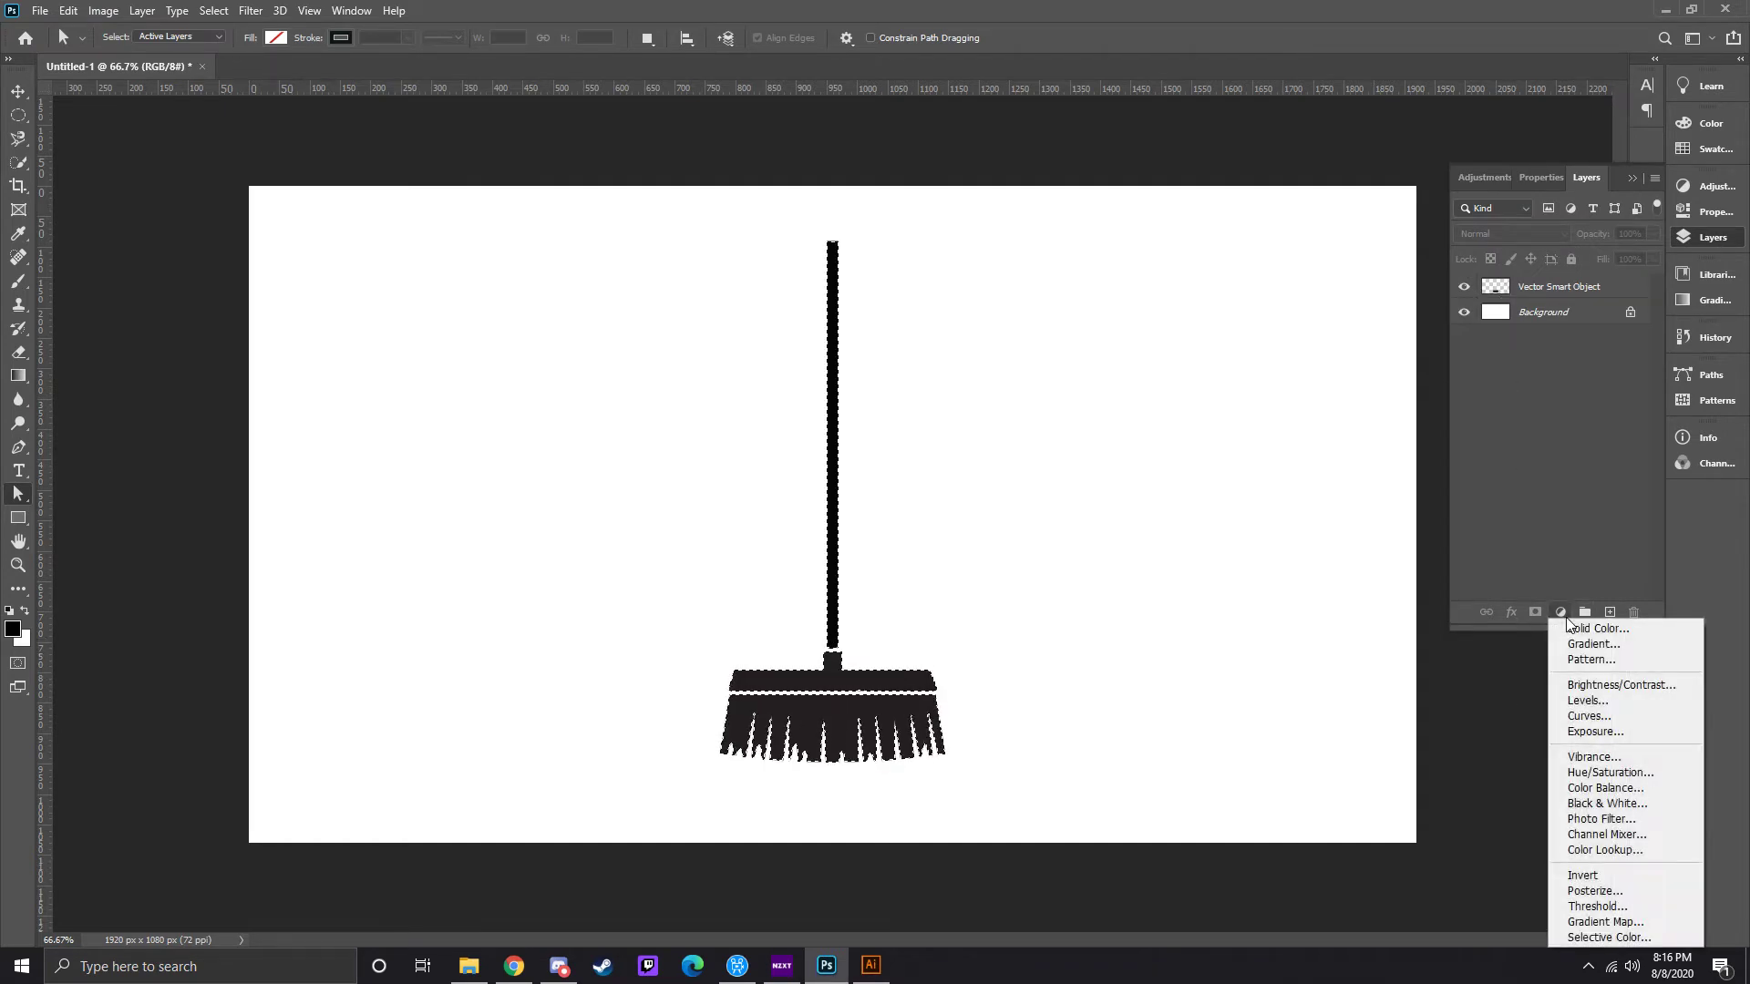
- Fill the broom selection with black, rasterize it, hide the smart object, and add Layer 1
left_click(1578, 628)
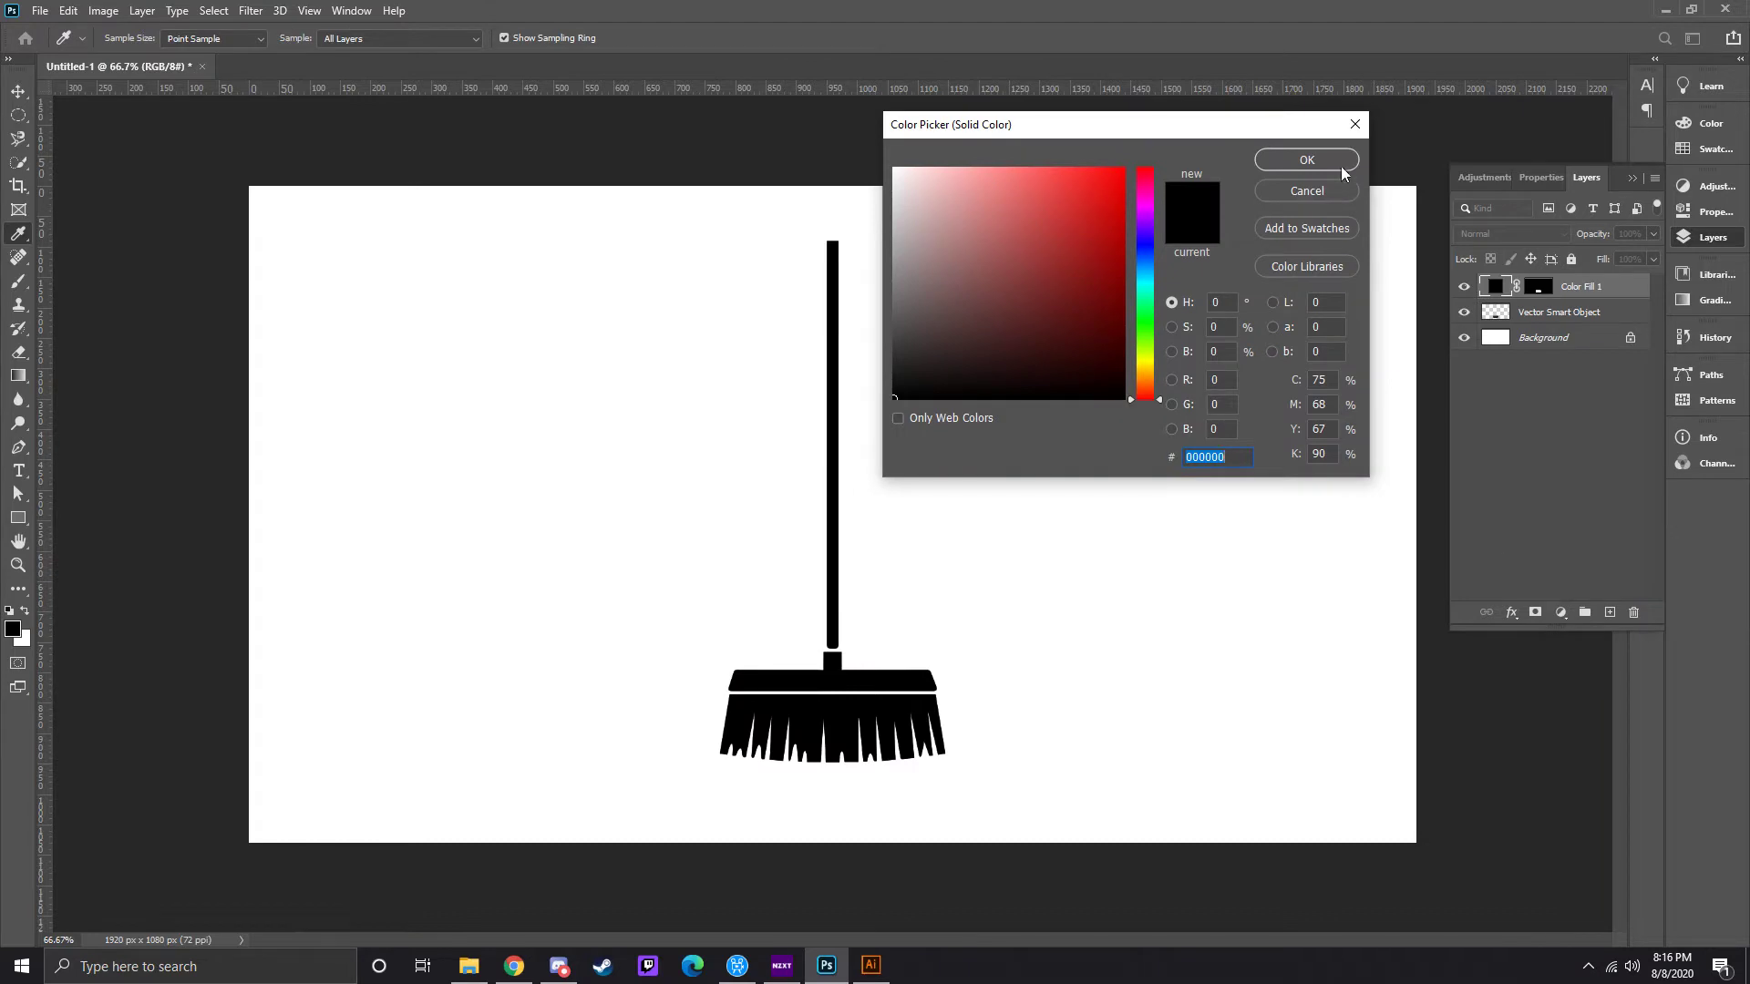
left_click(1342, 160)
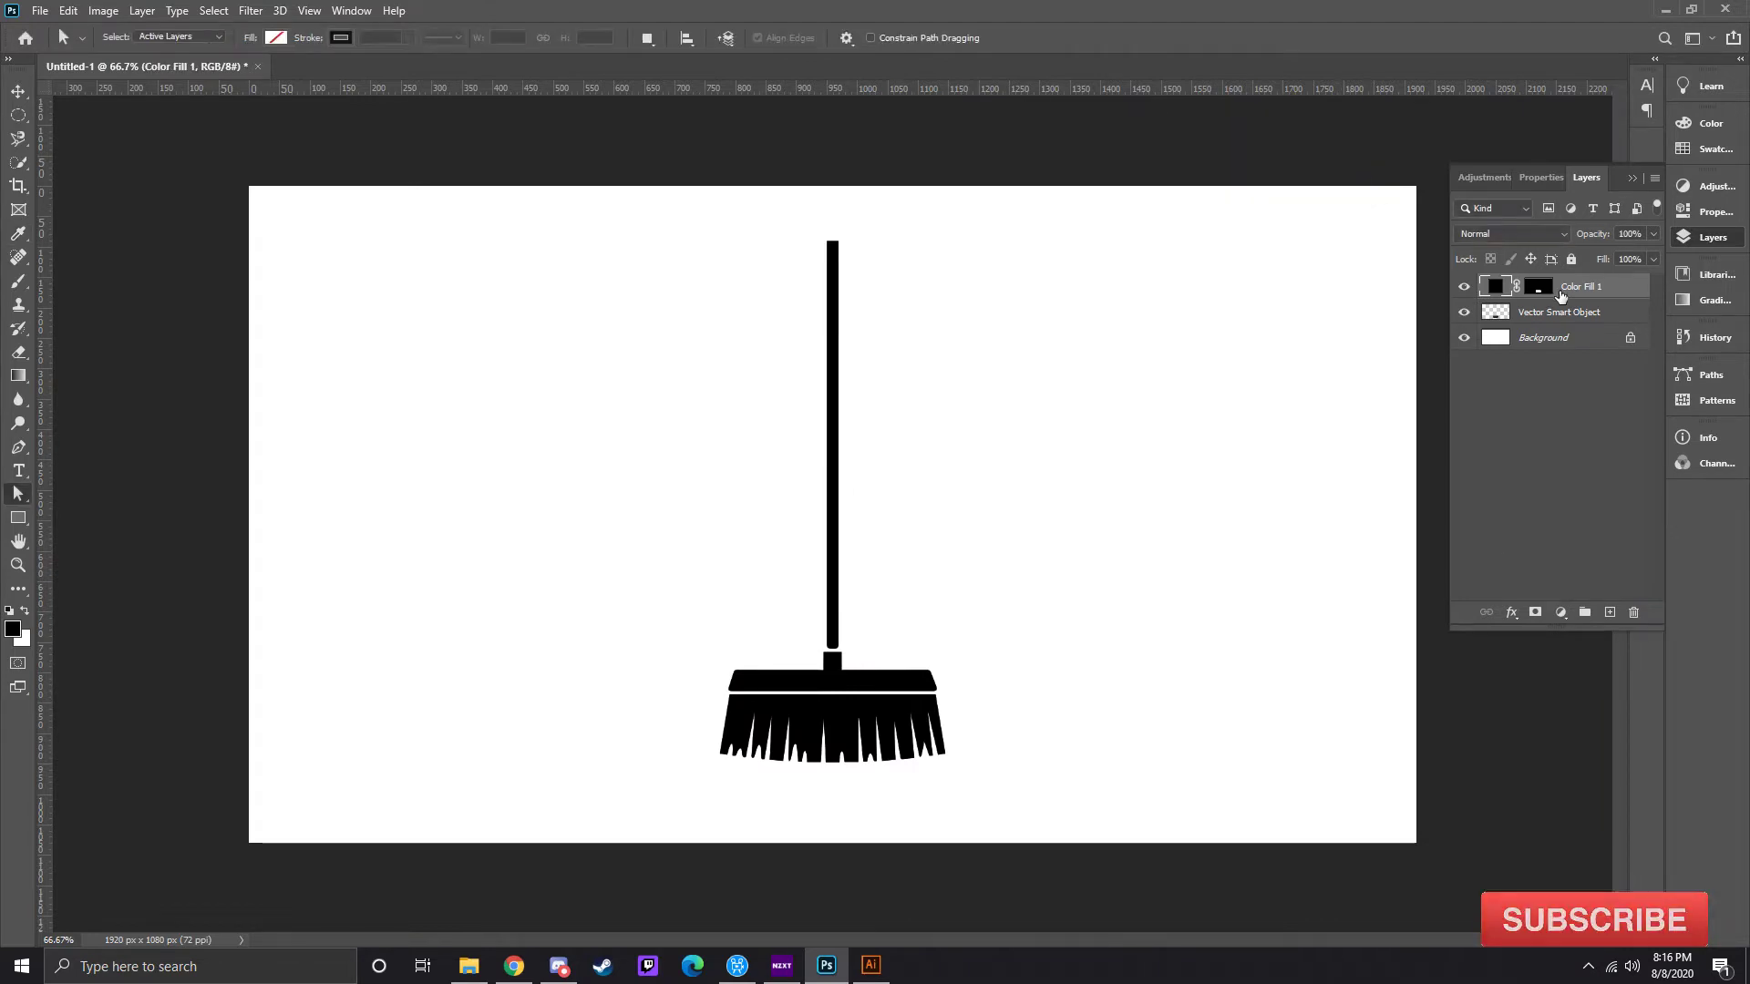
right_click(1561, 296)
left_click(1457, 424)
right_click(1570, 288)
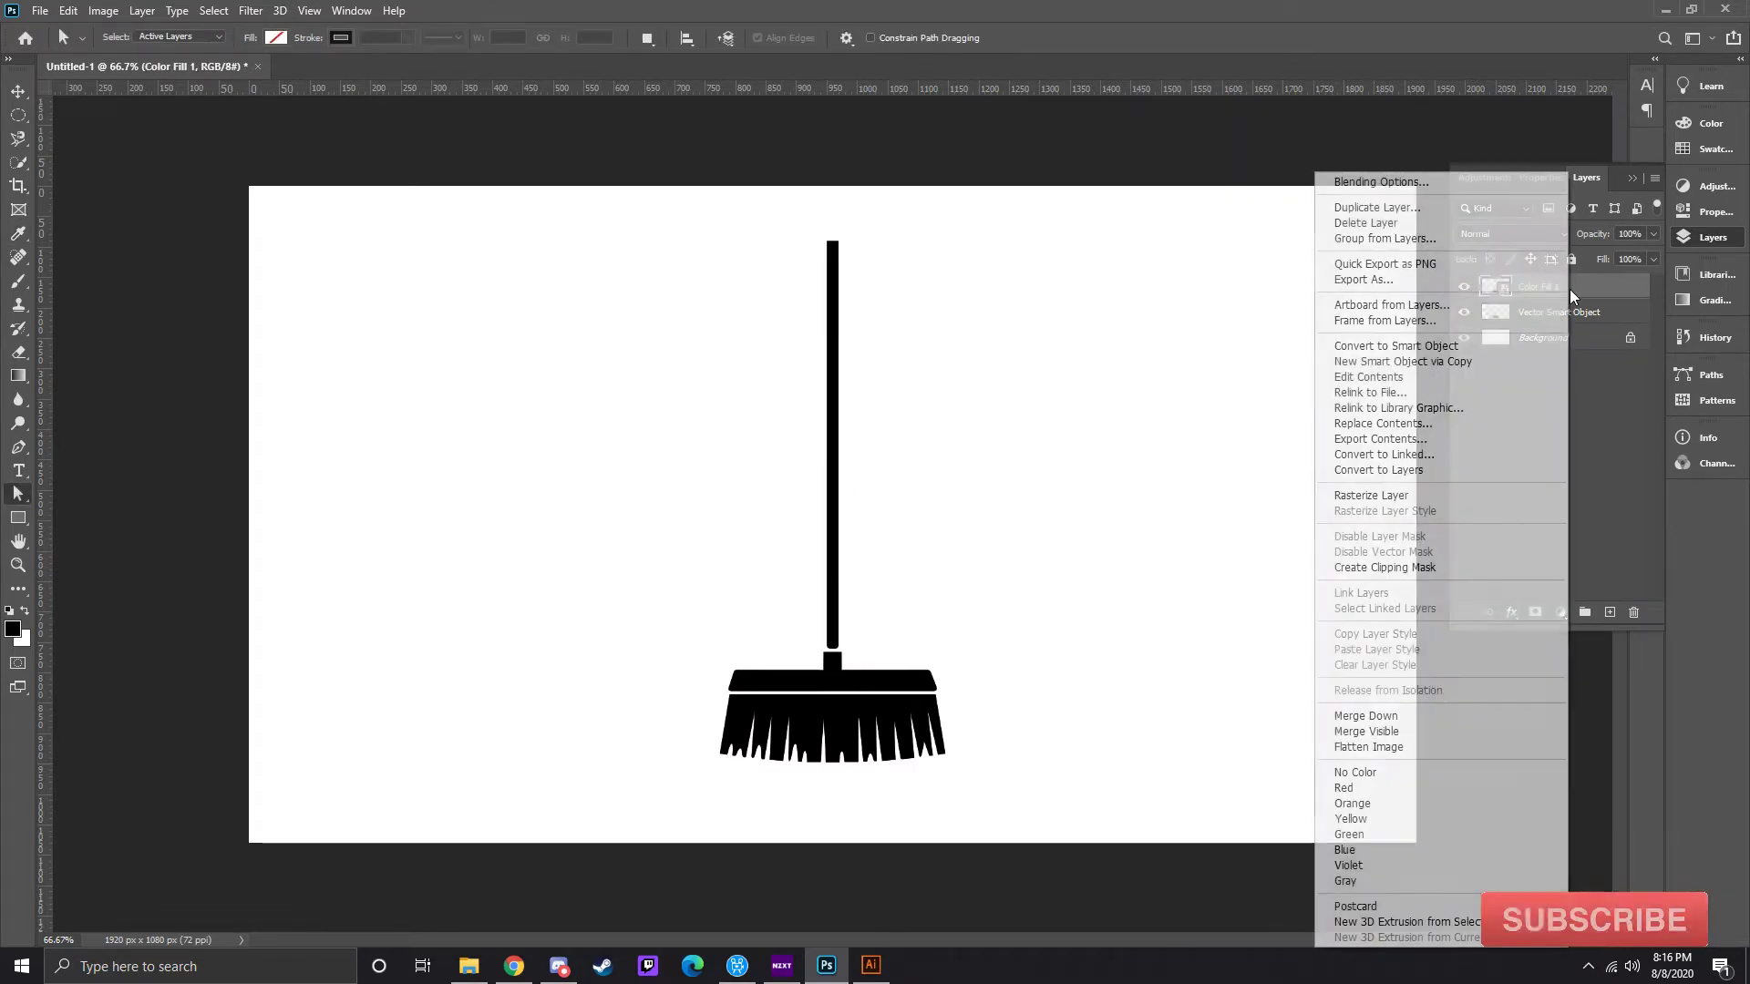
left_click(1367, 495)
left_click(1464, 311)
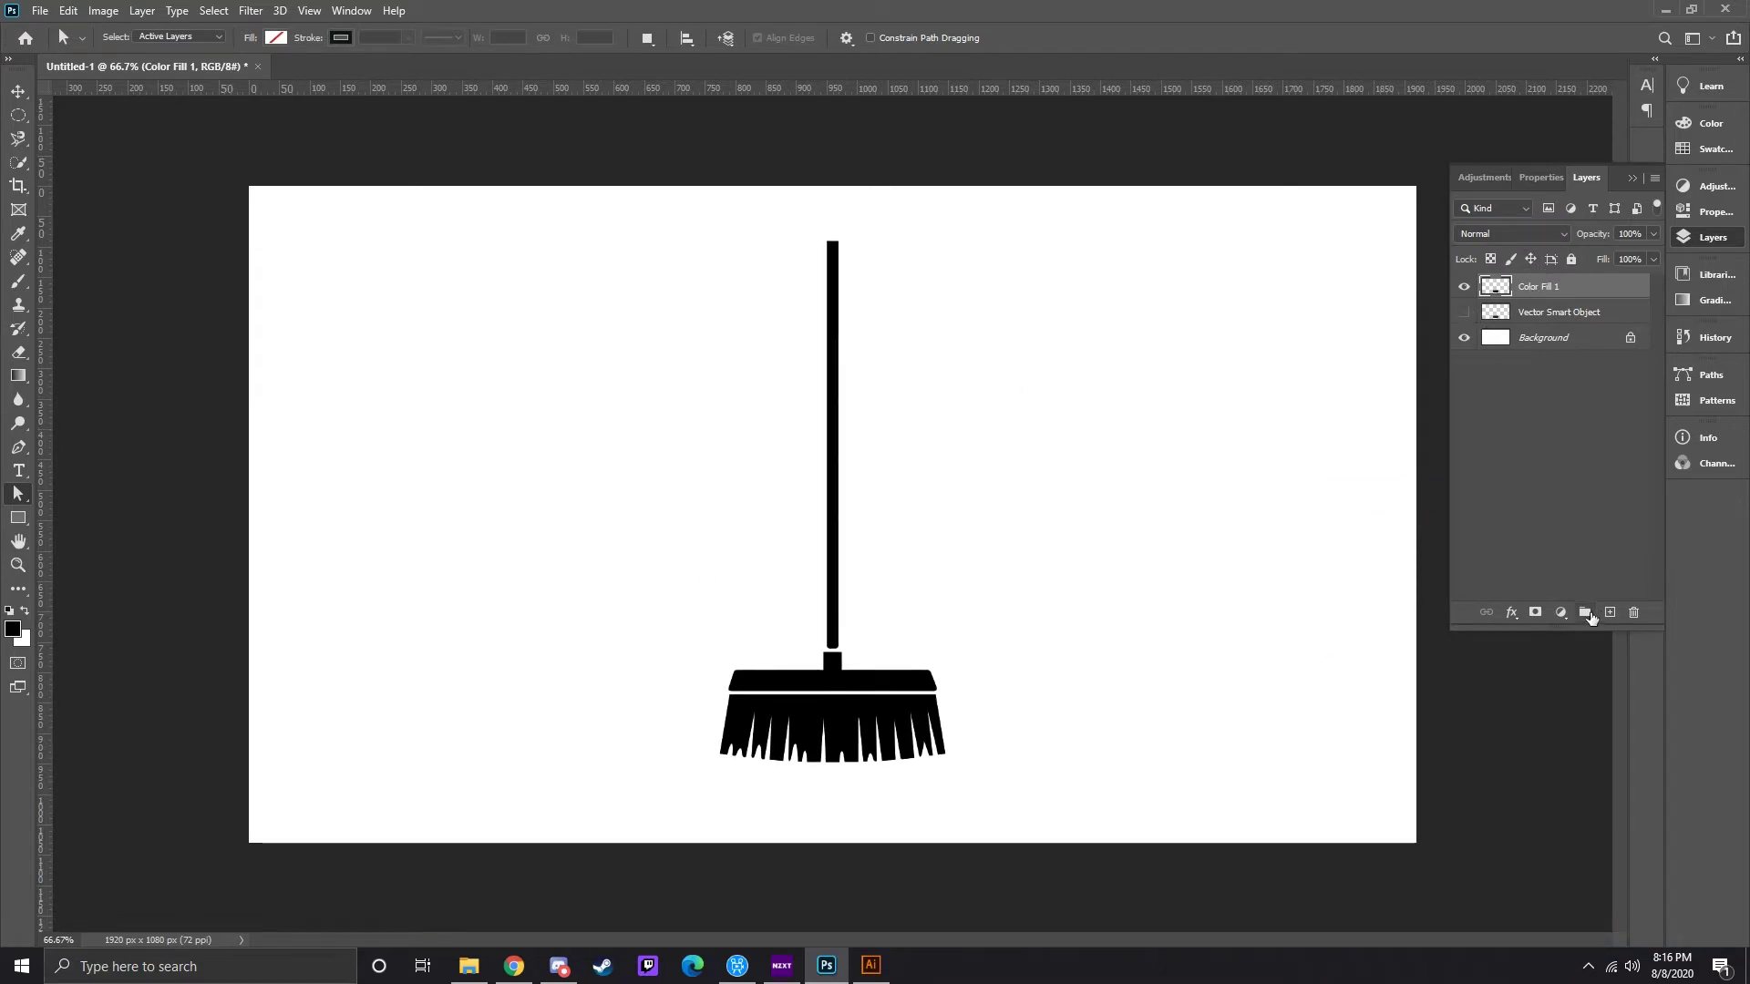
left_click(1607, 614)
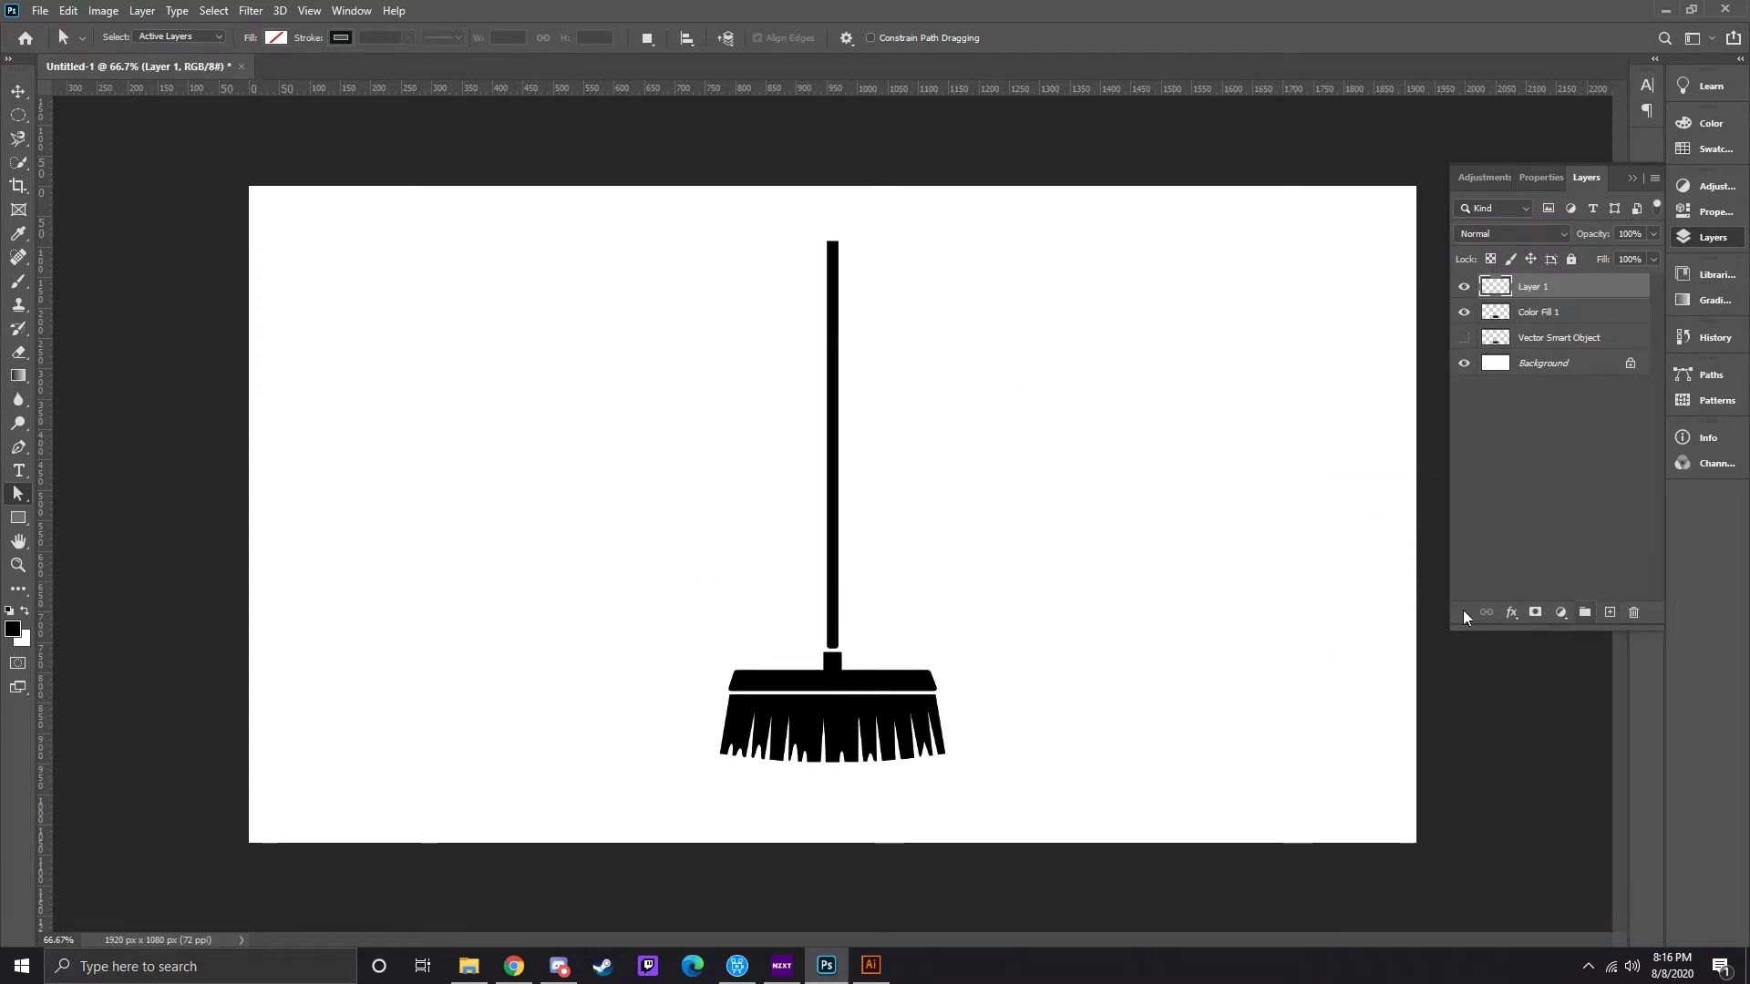
- With the Pen tool, anchor the handle's top-left, bottom-left, bottom-right and top-right corners
left_click(19, 447)
left_click(827, 242)
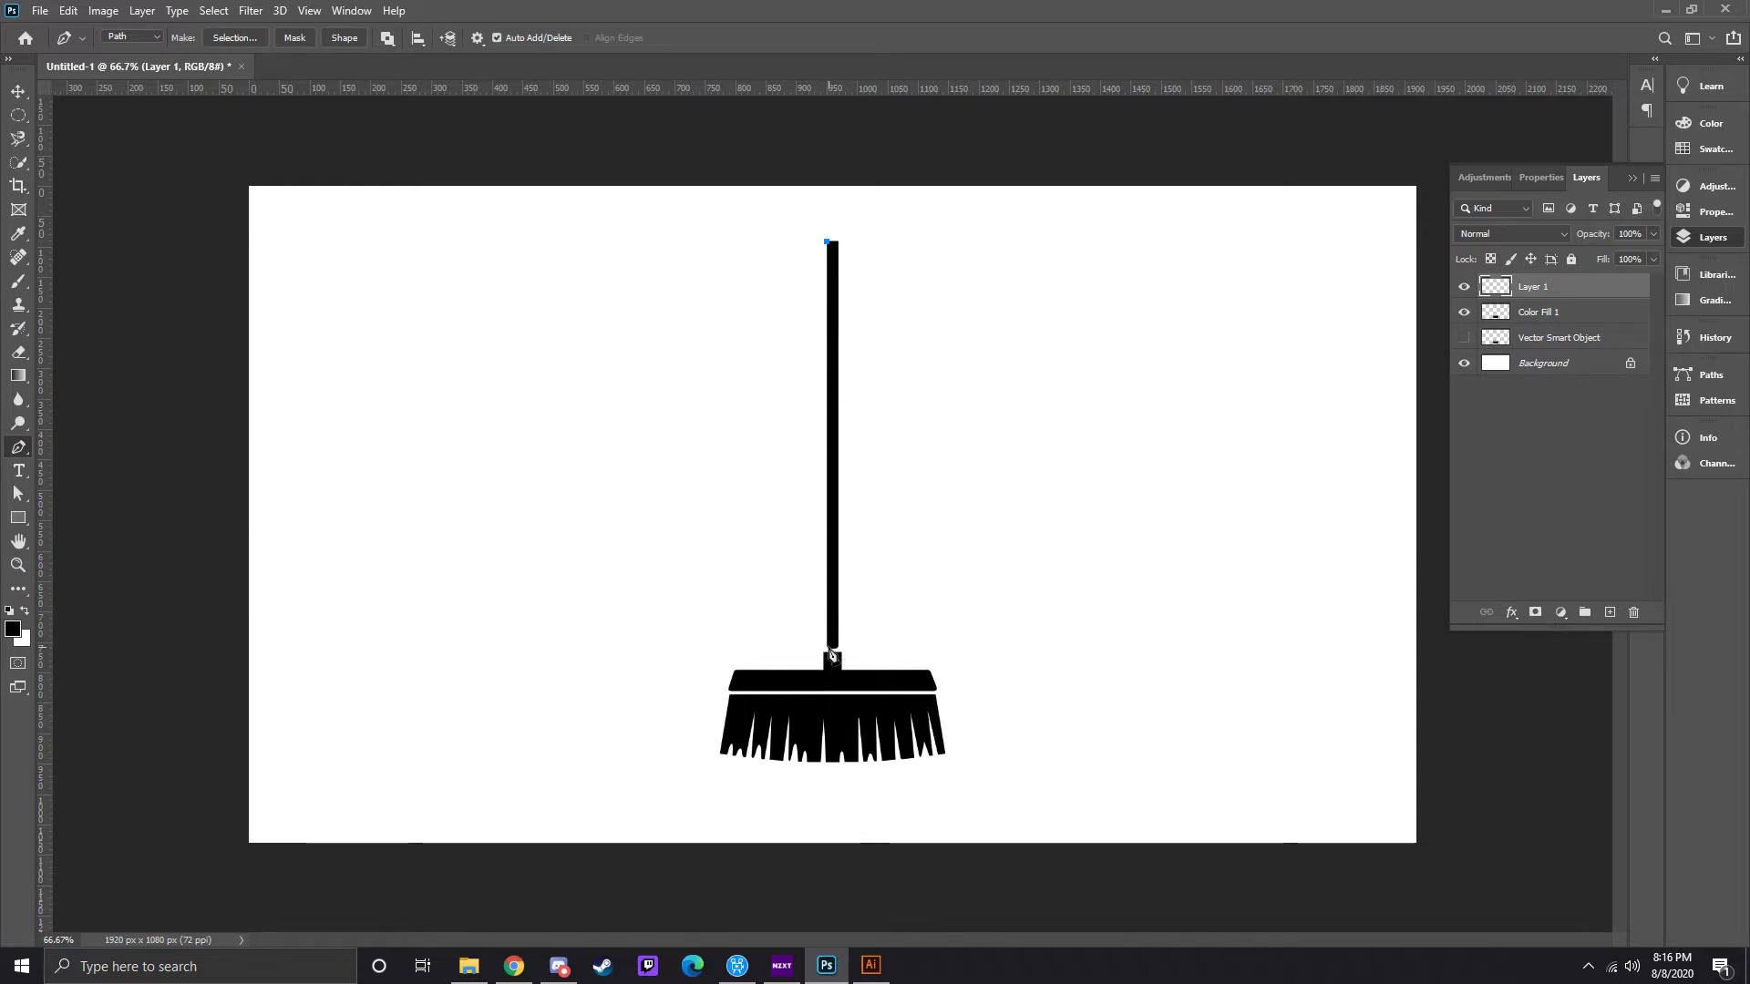
left_click(827, 649)
left_click(838, 647)
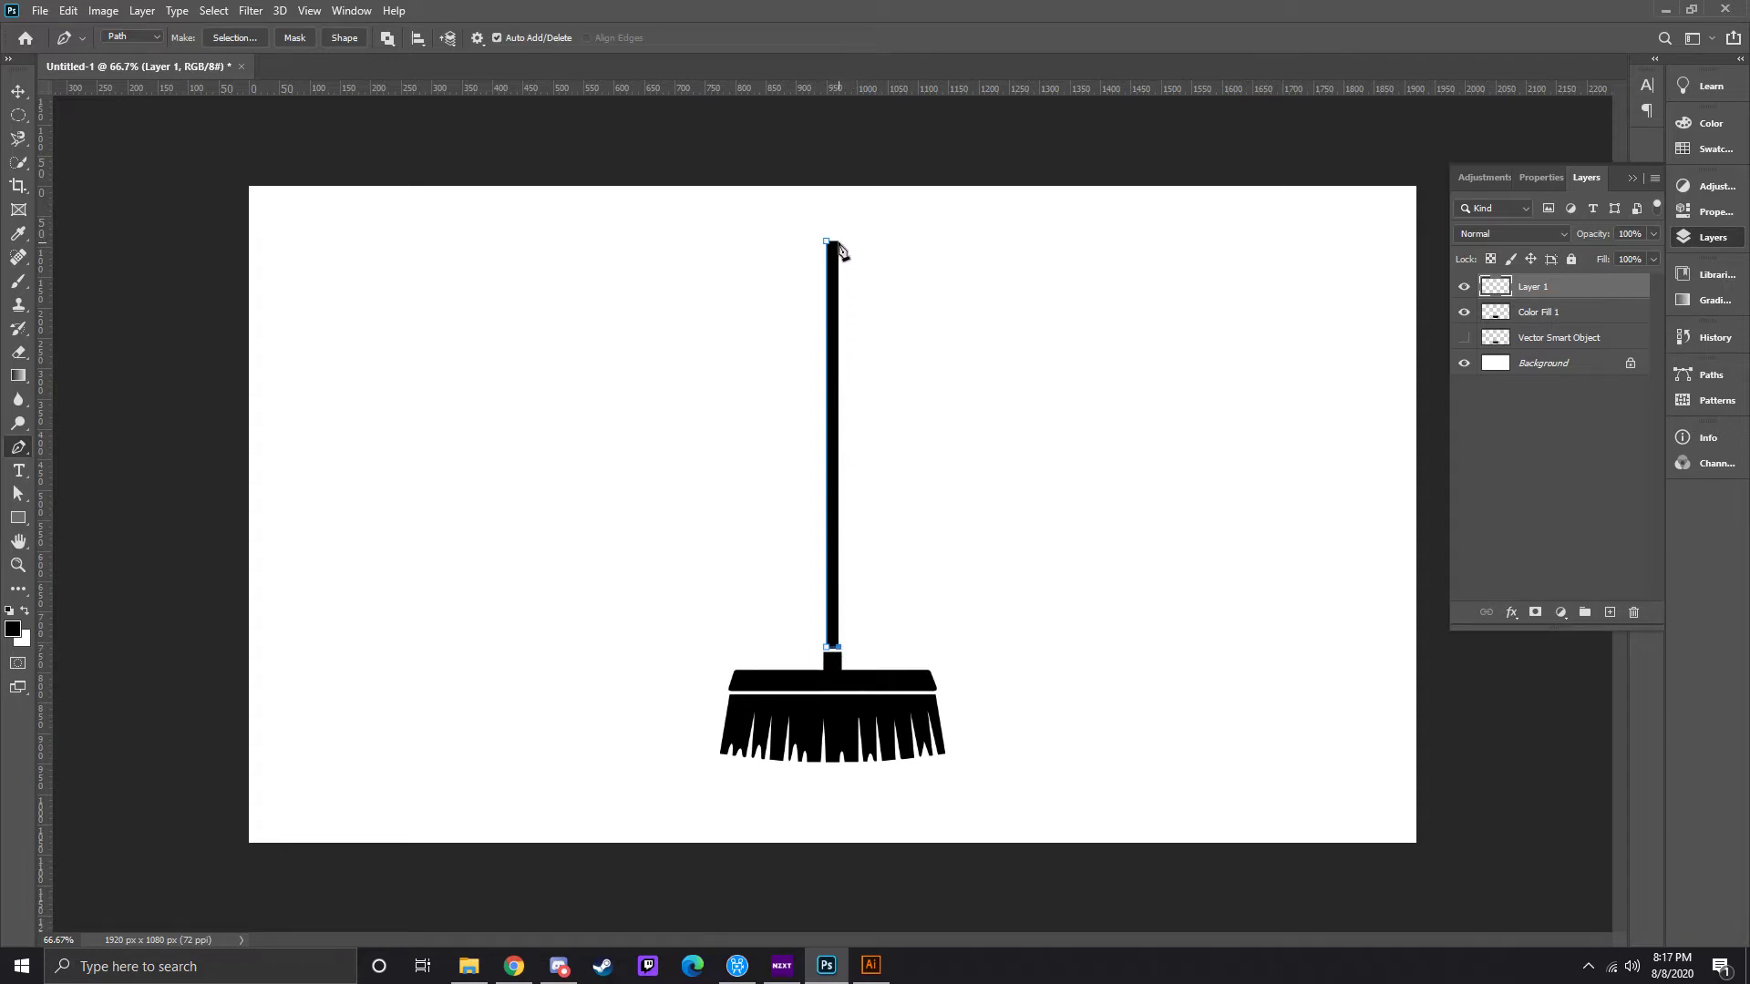
left_click(838, 241)
- Zoom in on the handle top and close the path with a curved cap
scroll(849, 339, "up", 2)
scroll(849, 339, "up", 2)
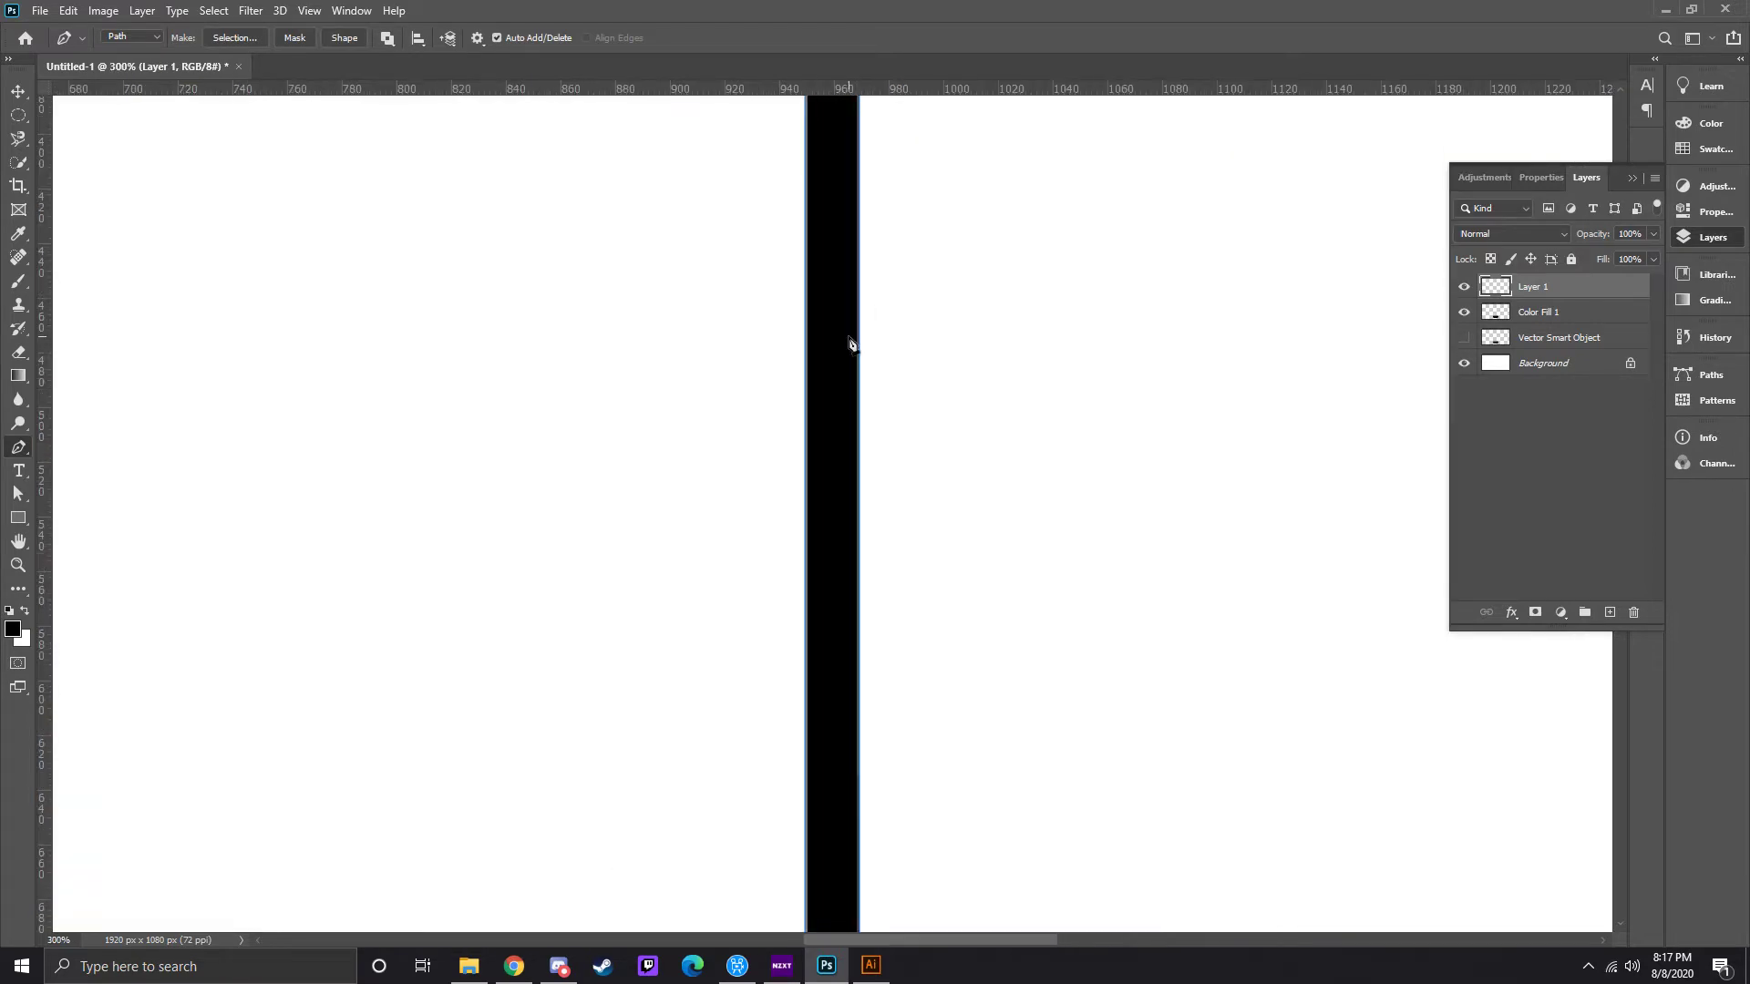
left_click_drag(849, 306, 992, 412)
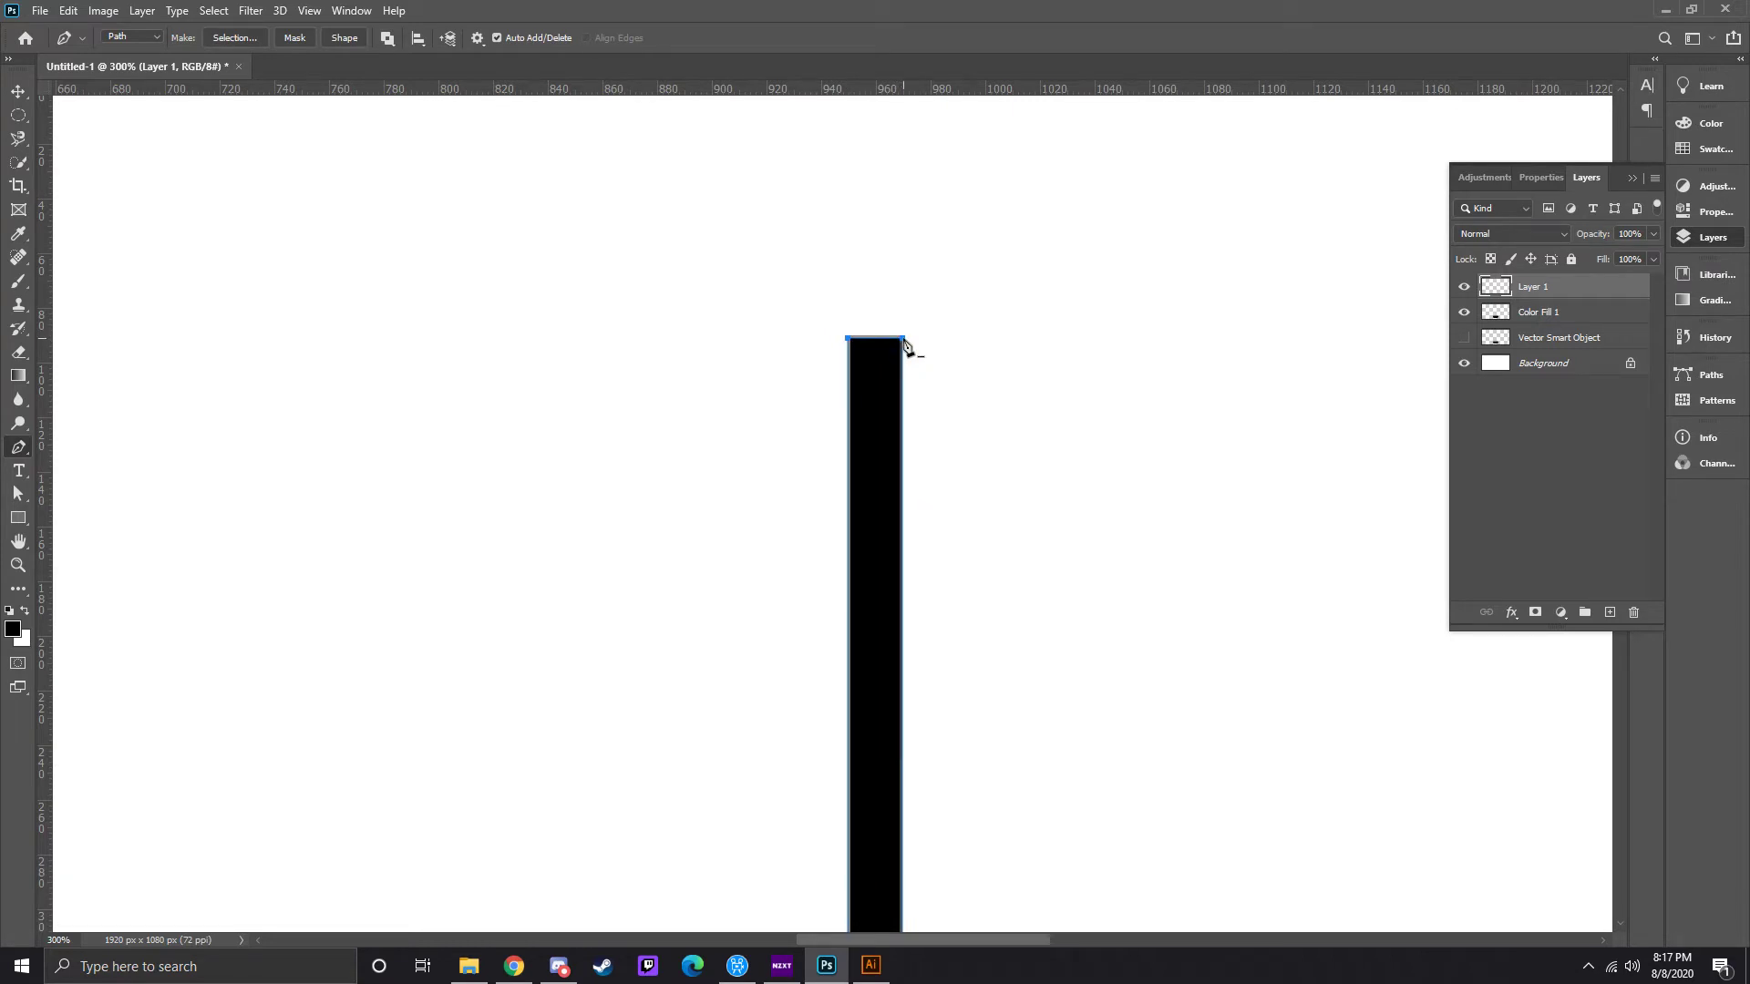
left_click_drag(849, 339, 821, 410)
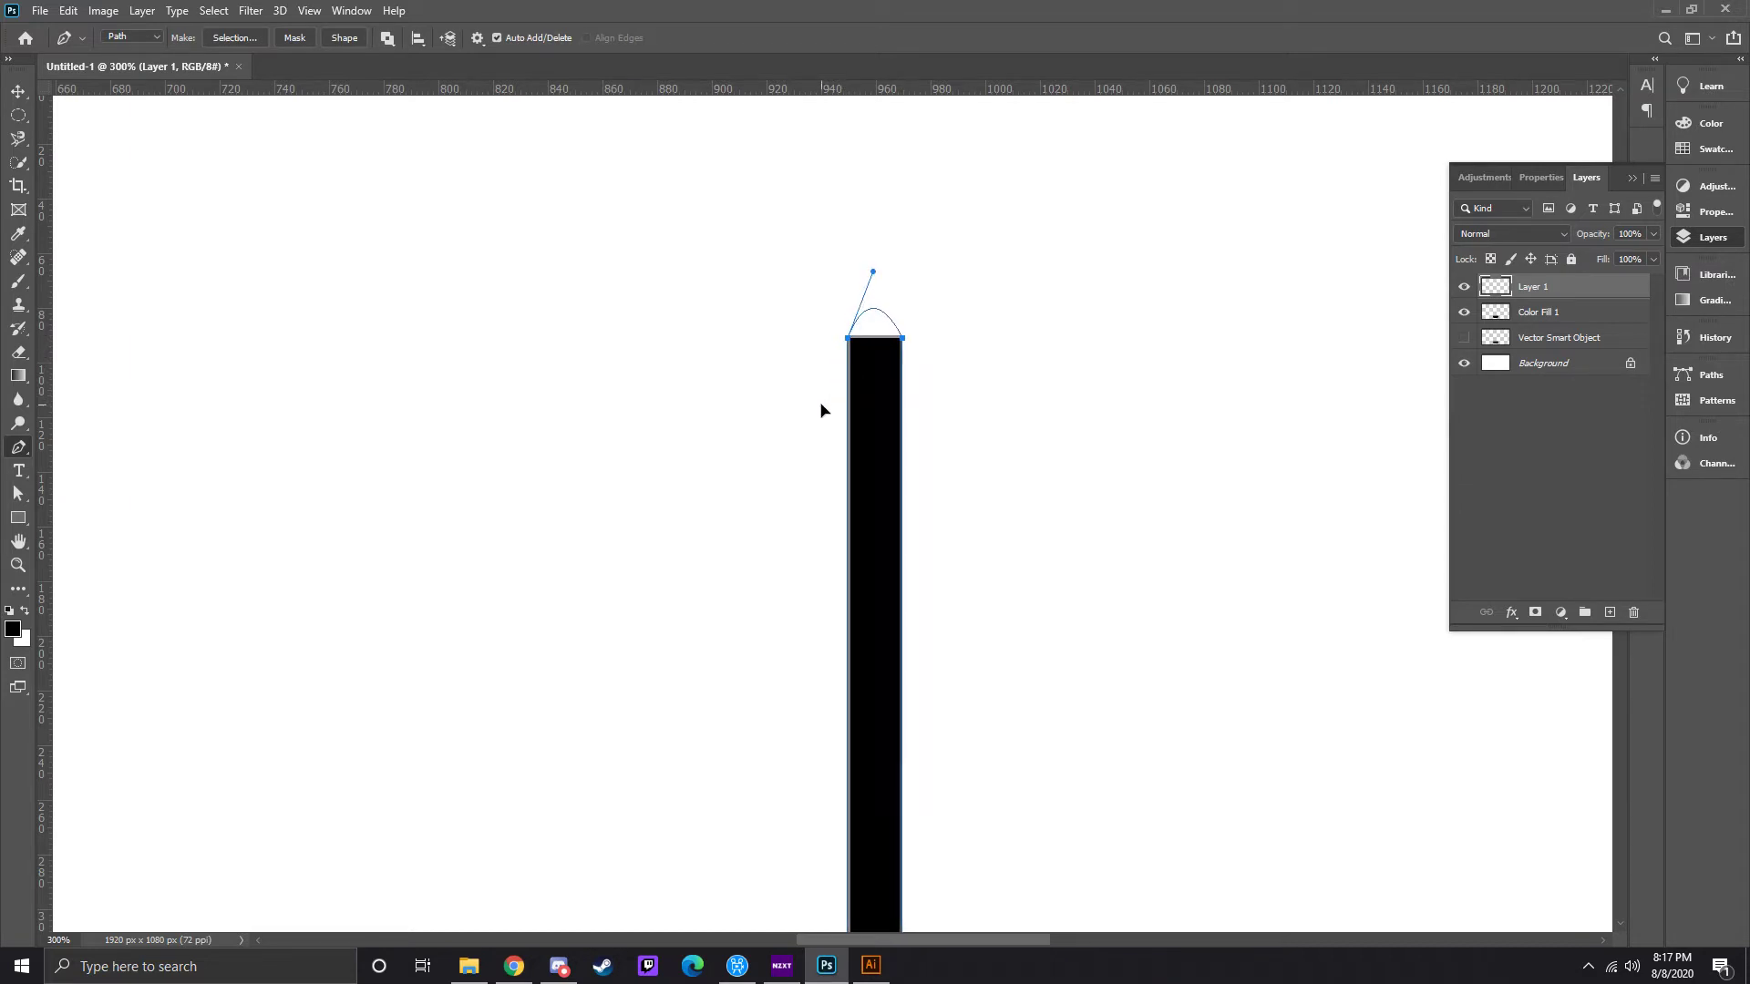
- Adjust the top anchor, then convert the closed handle path into the Shape 1 layer
left_click(19, 501)
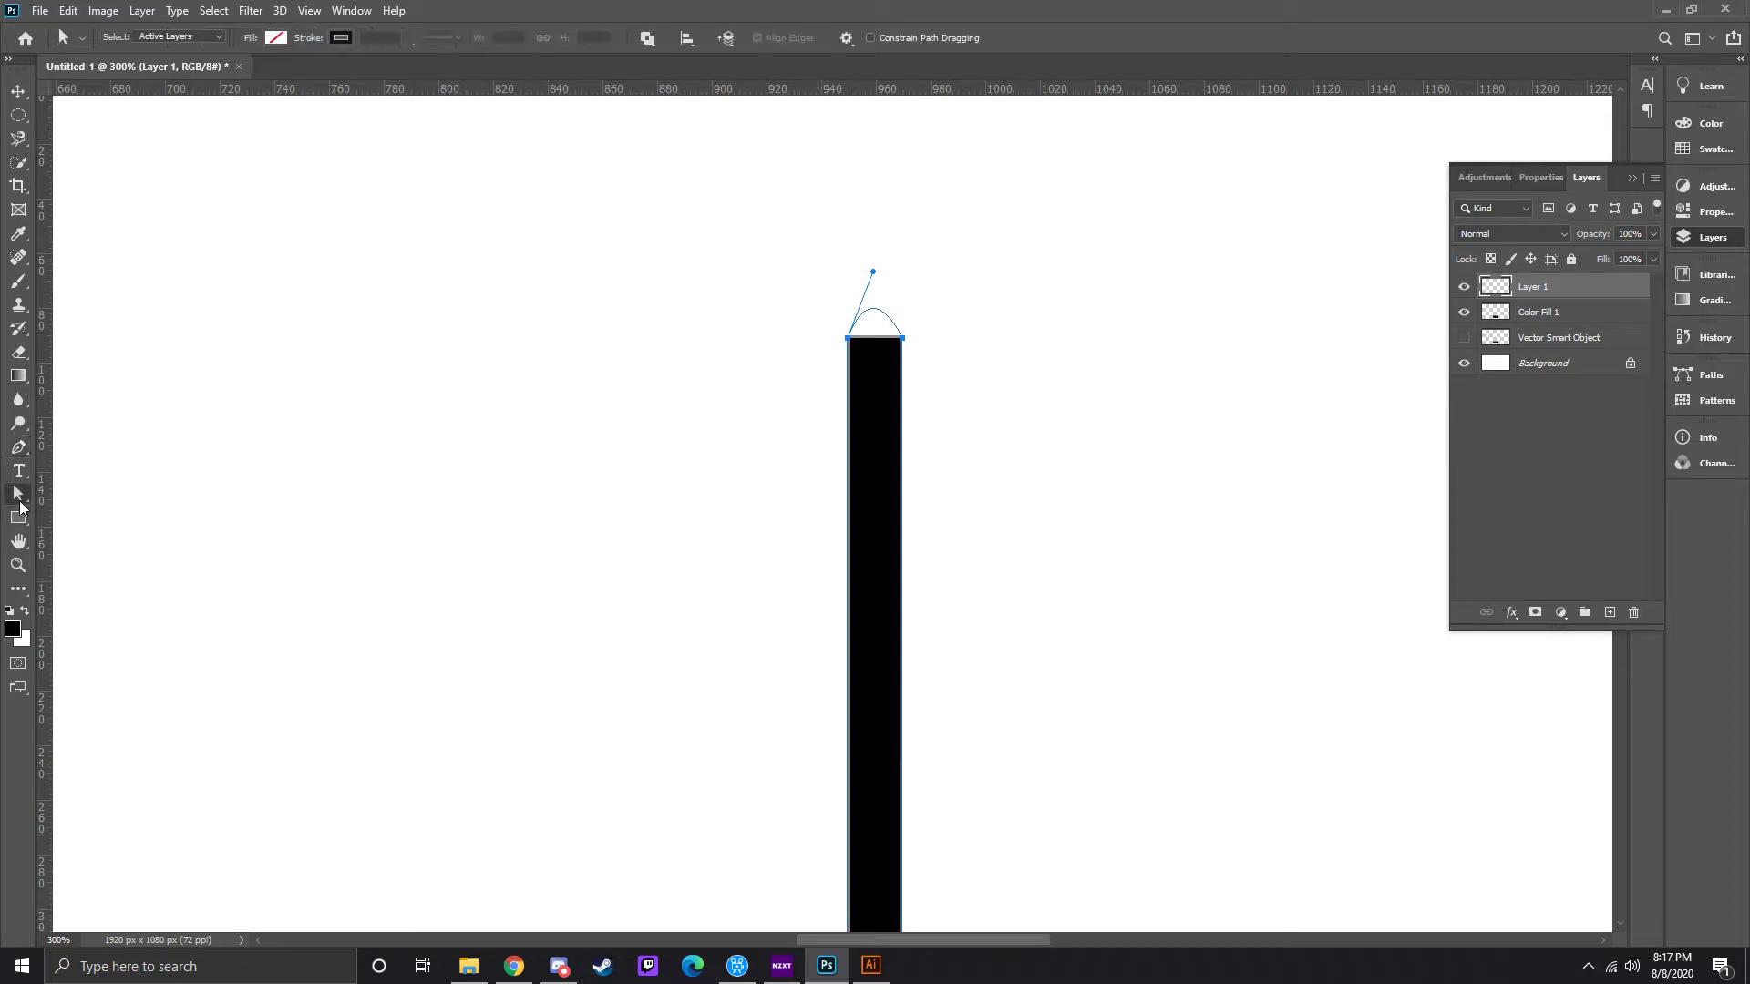
left_click(847, 340)
left_click(694, 41)
left_click(872, 37)
left_click(1529, 288)
left_click(18, 447)
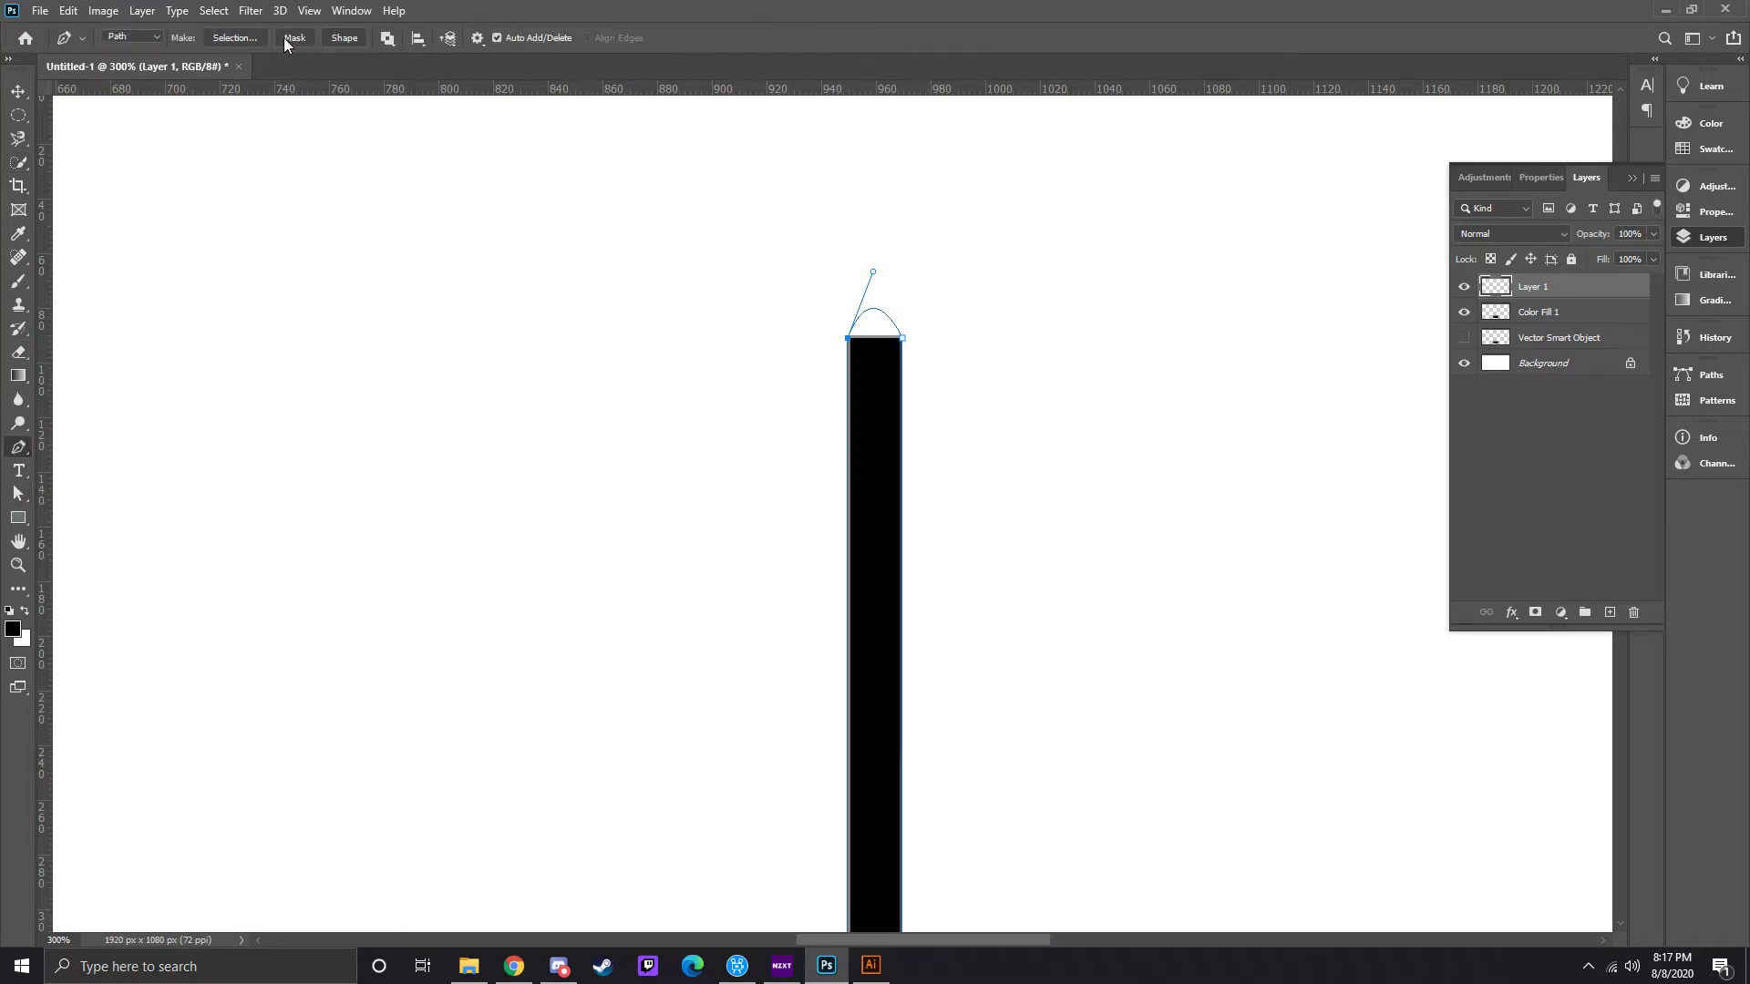
left_click(343, 38)
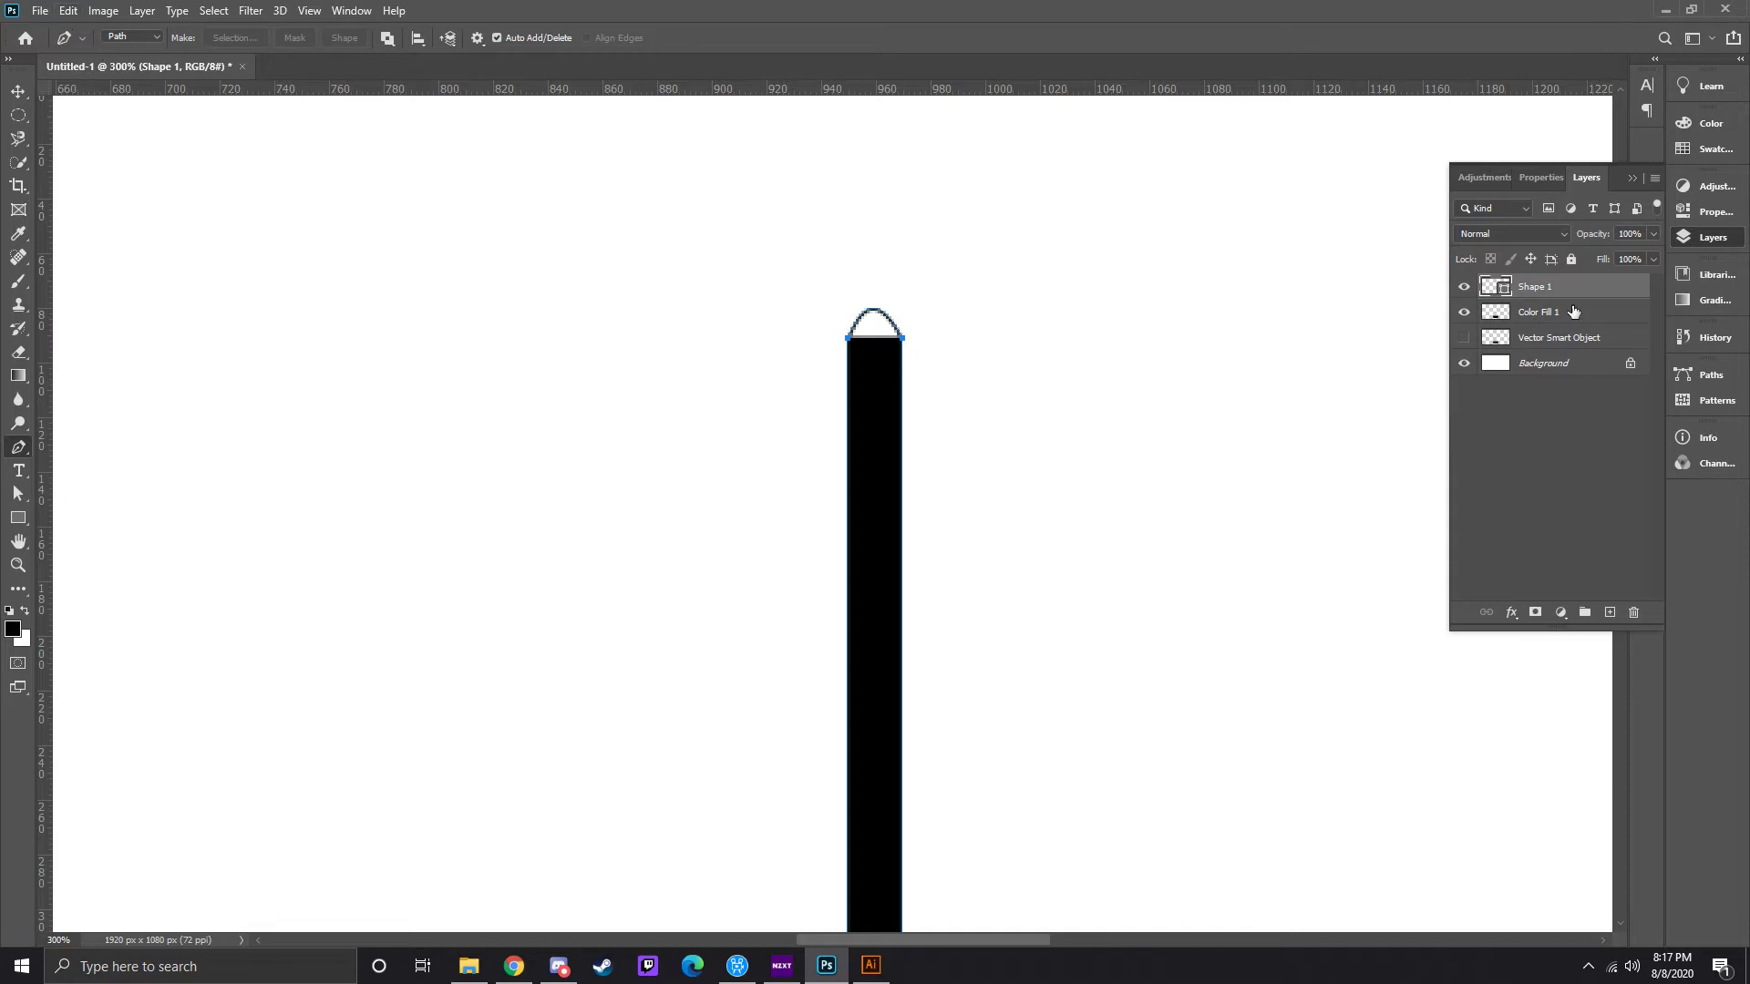
- Fit the whole broom on screen and load Shape 1's handle outline as a selection
left_click(1713, 187)
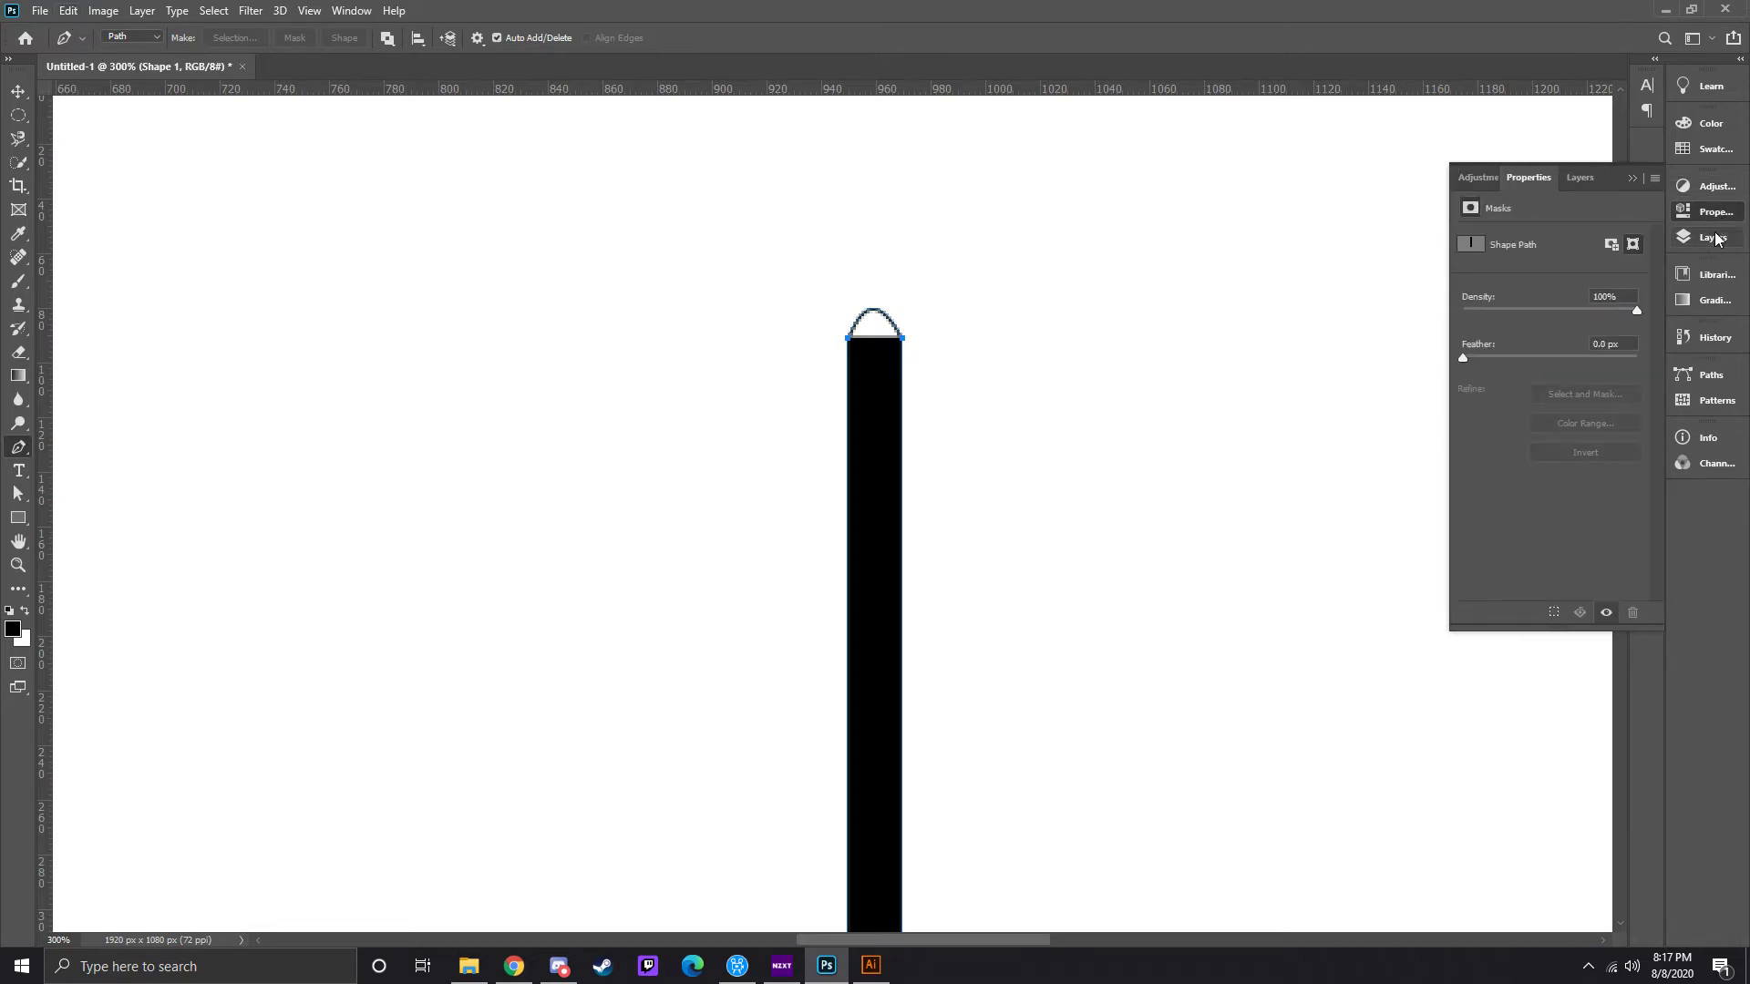
left_click(1714, 211)
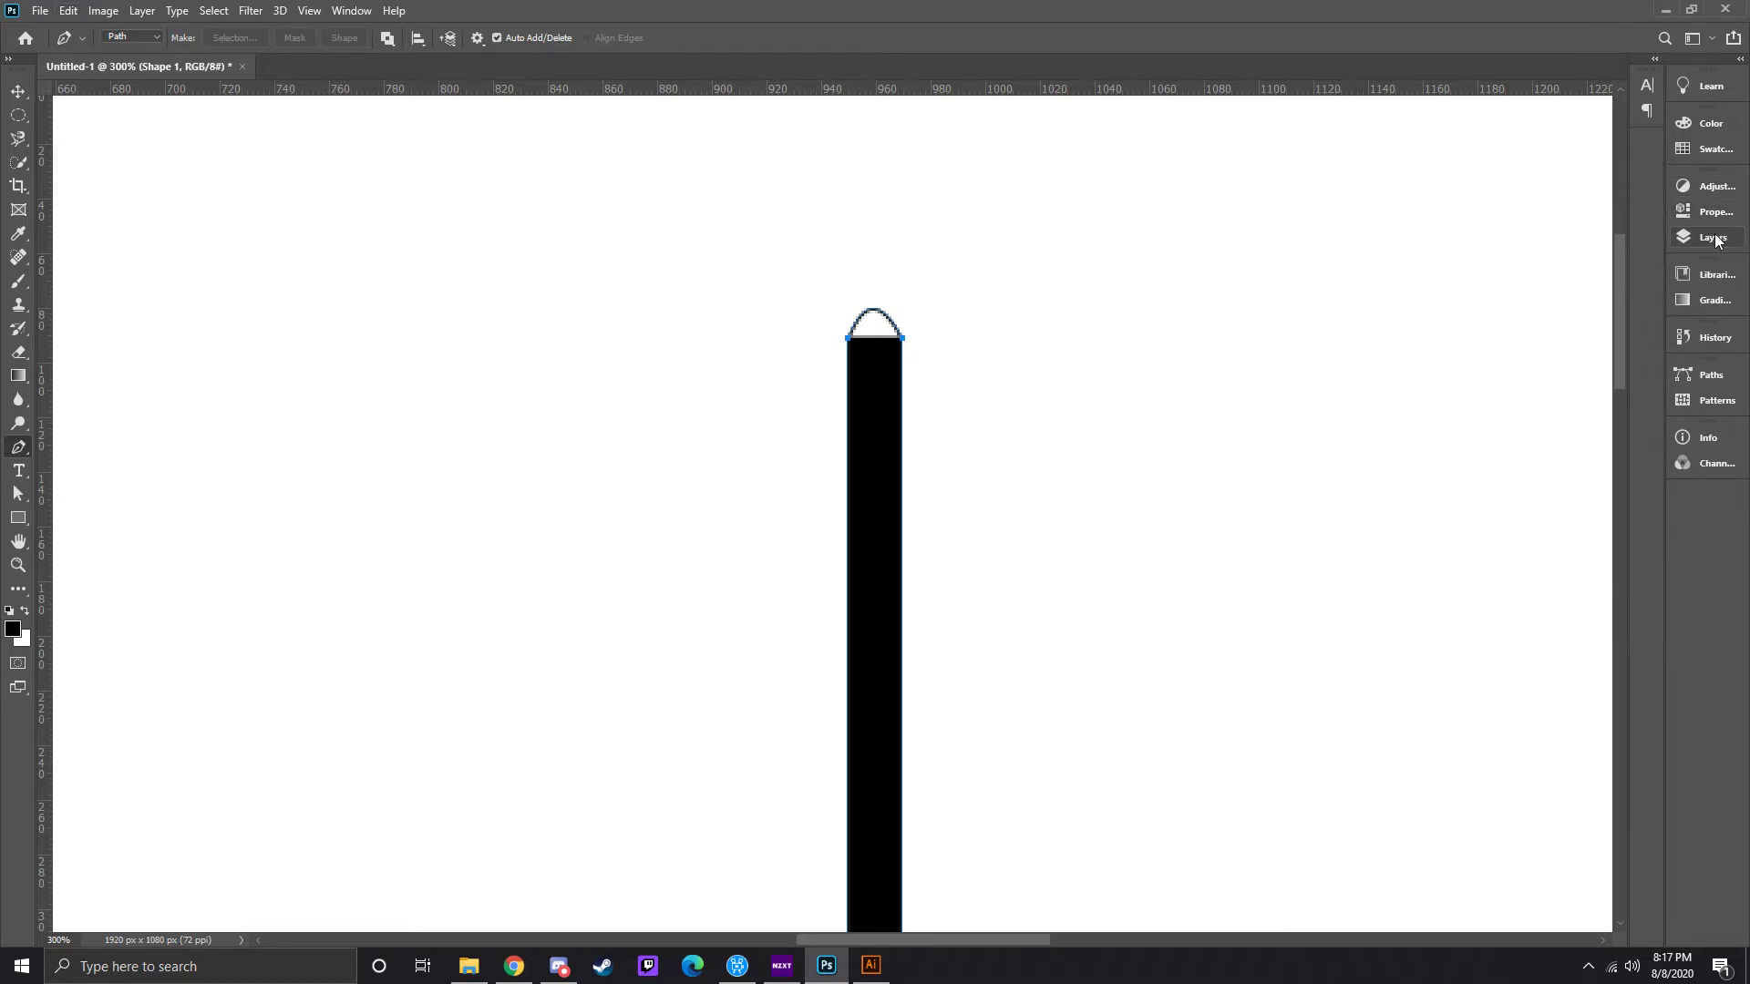
left_click(1486, 299, "ctrl")
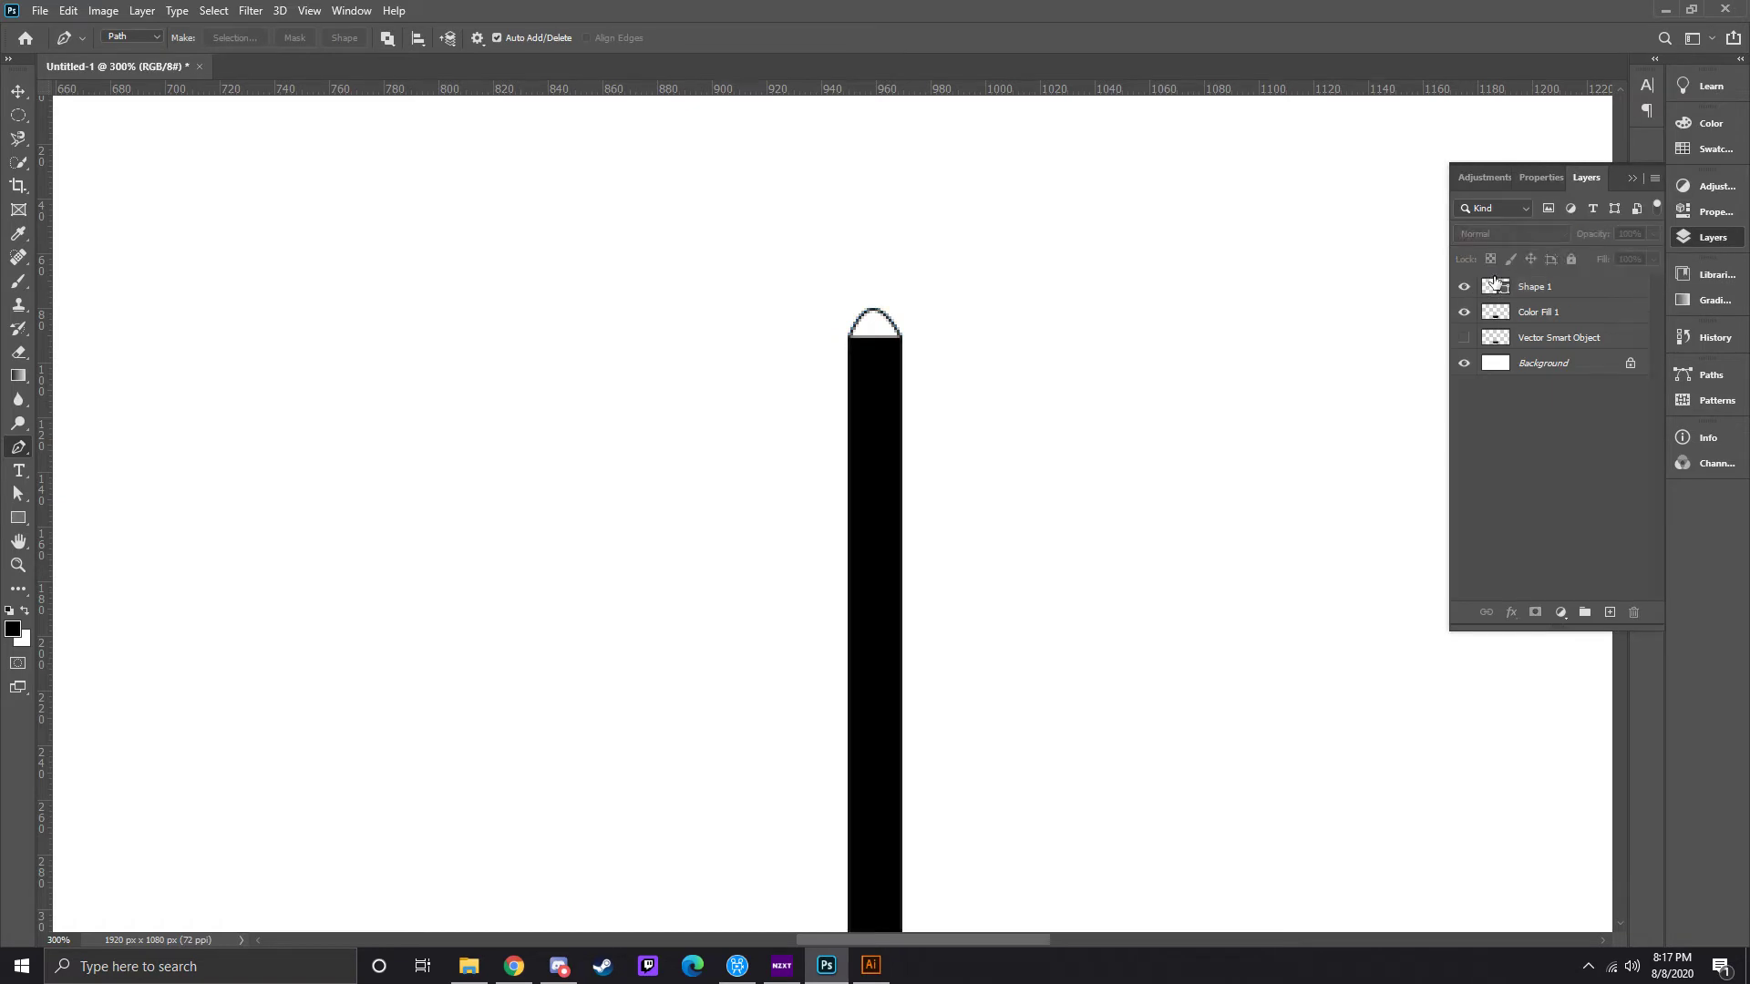
key("ctrl+0")
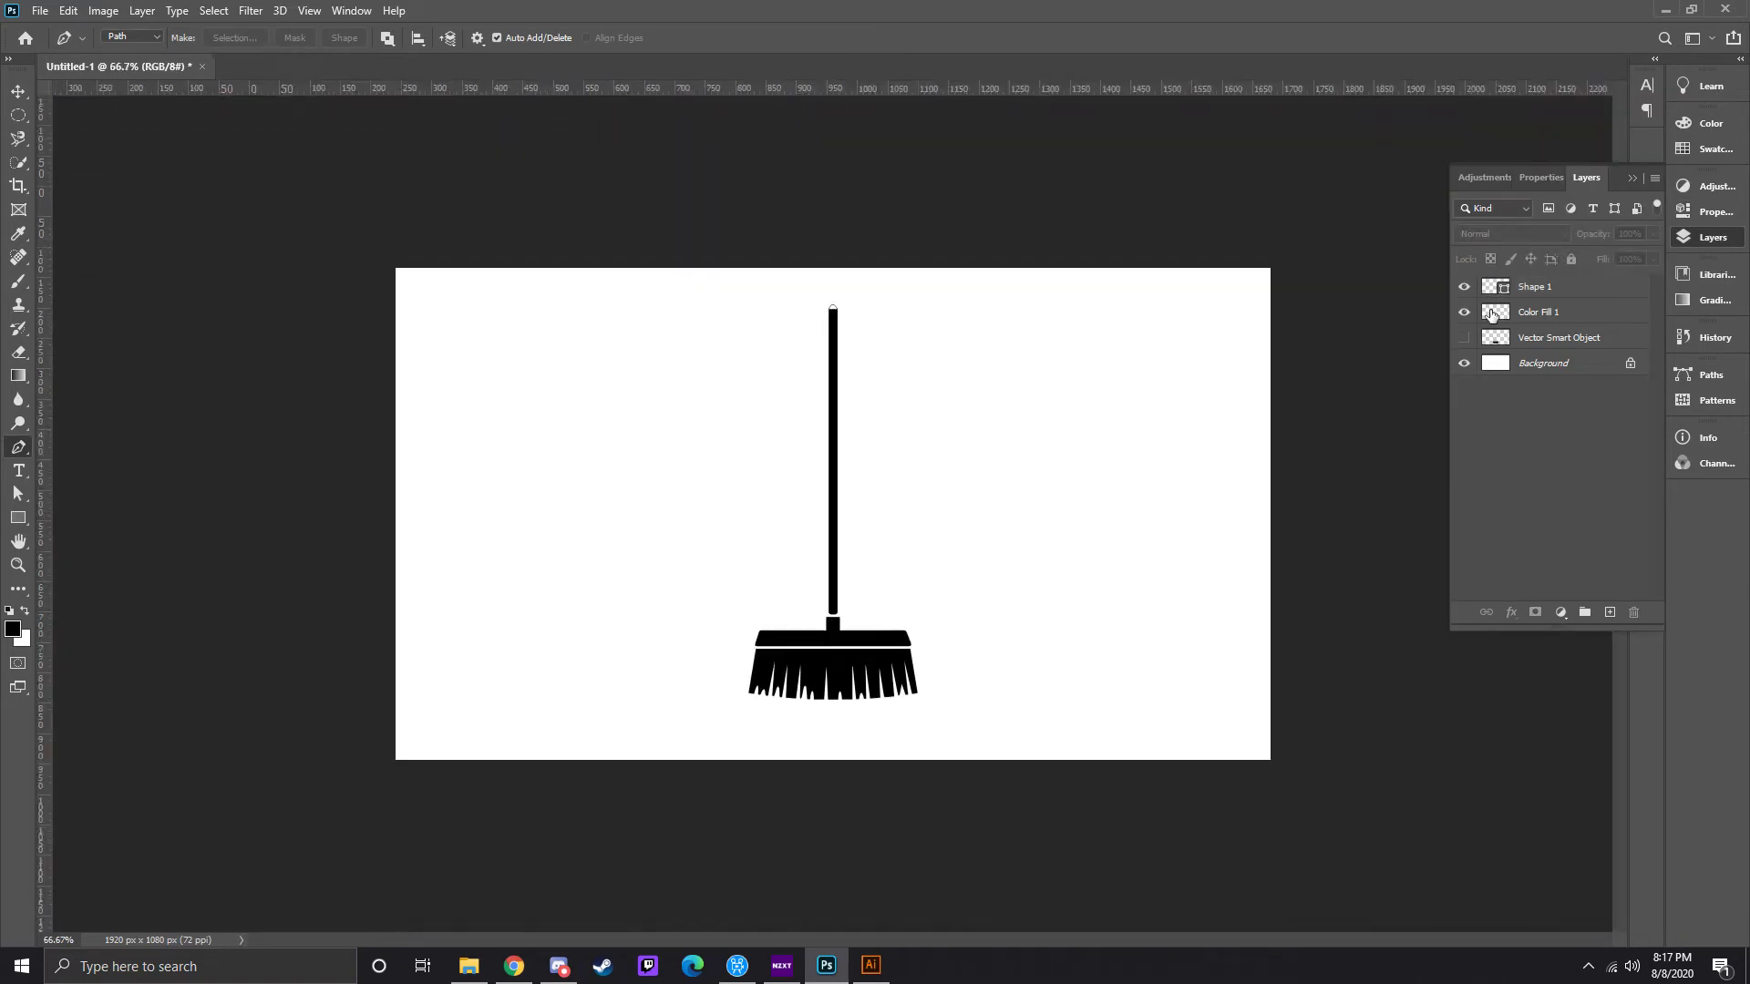
left_click(1499, 289, "ctrl")
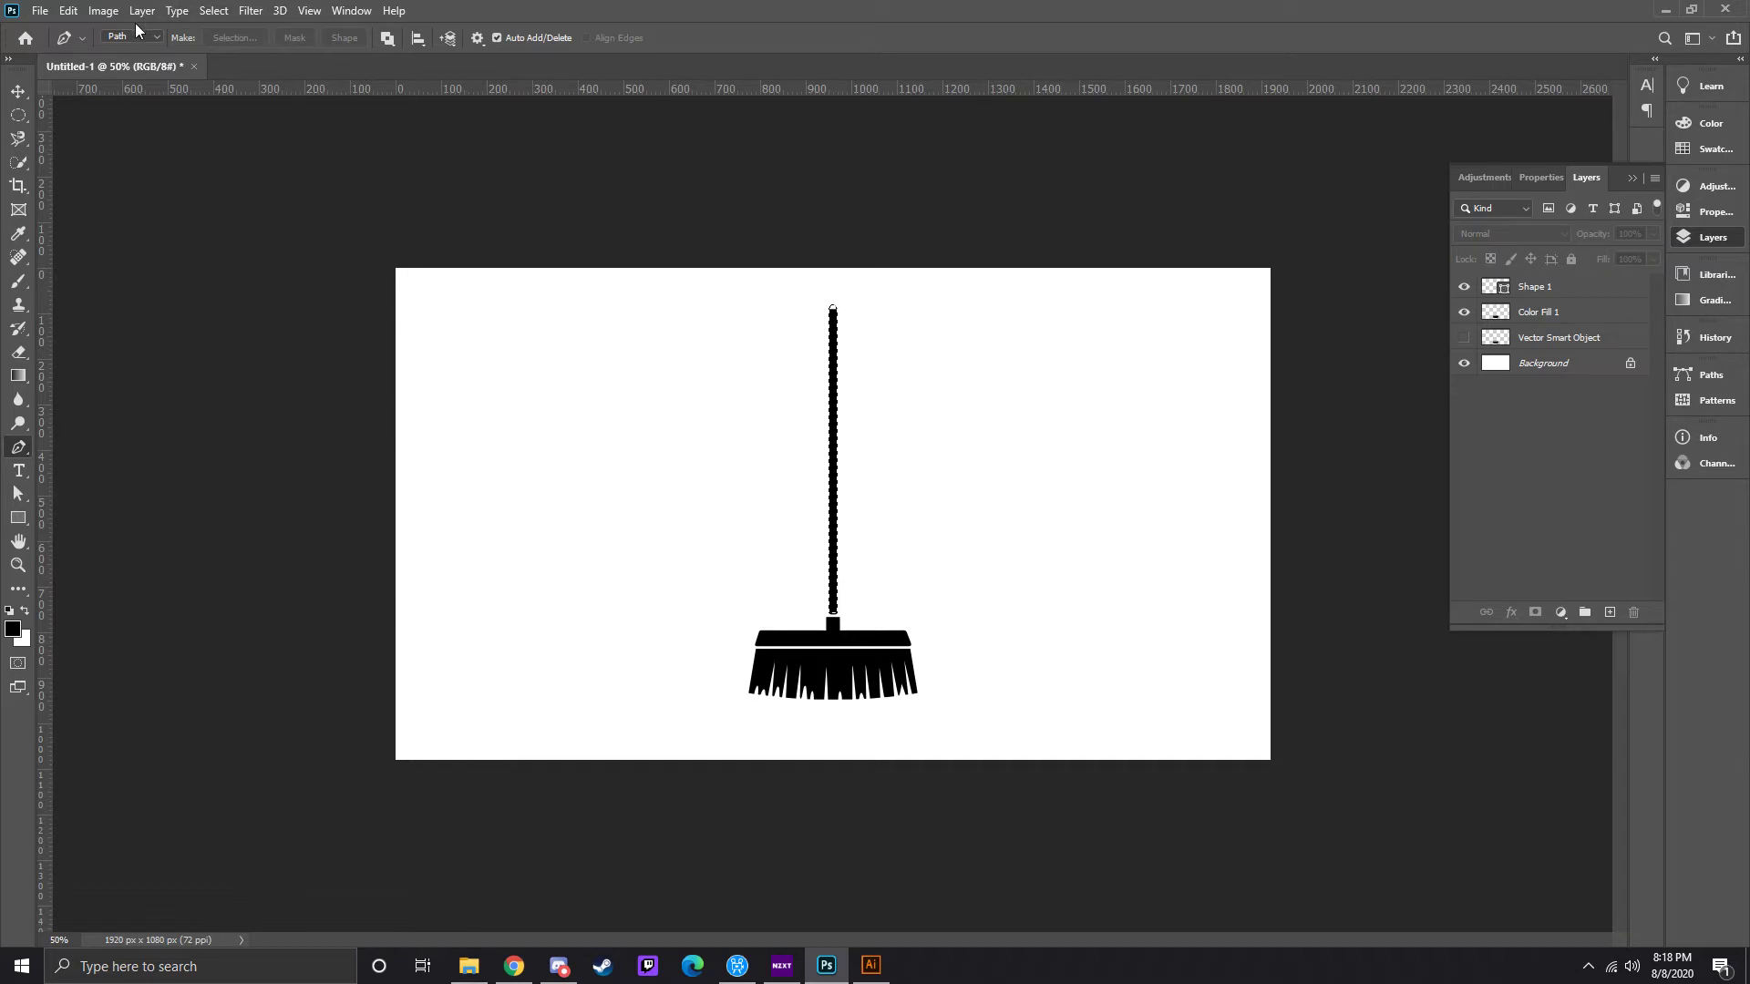
left_click(107, 11)
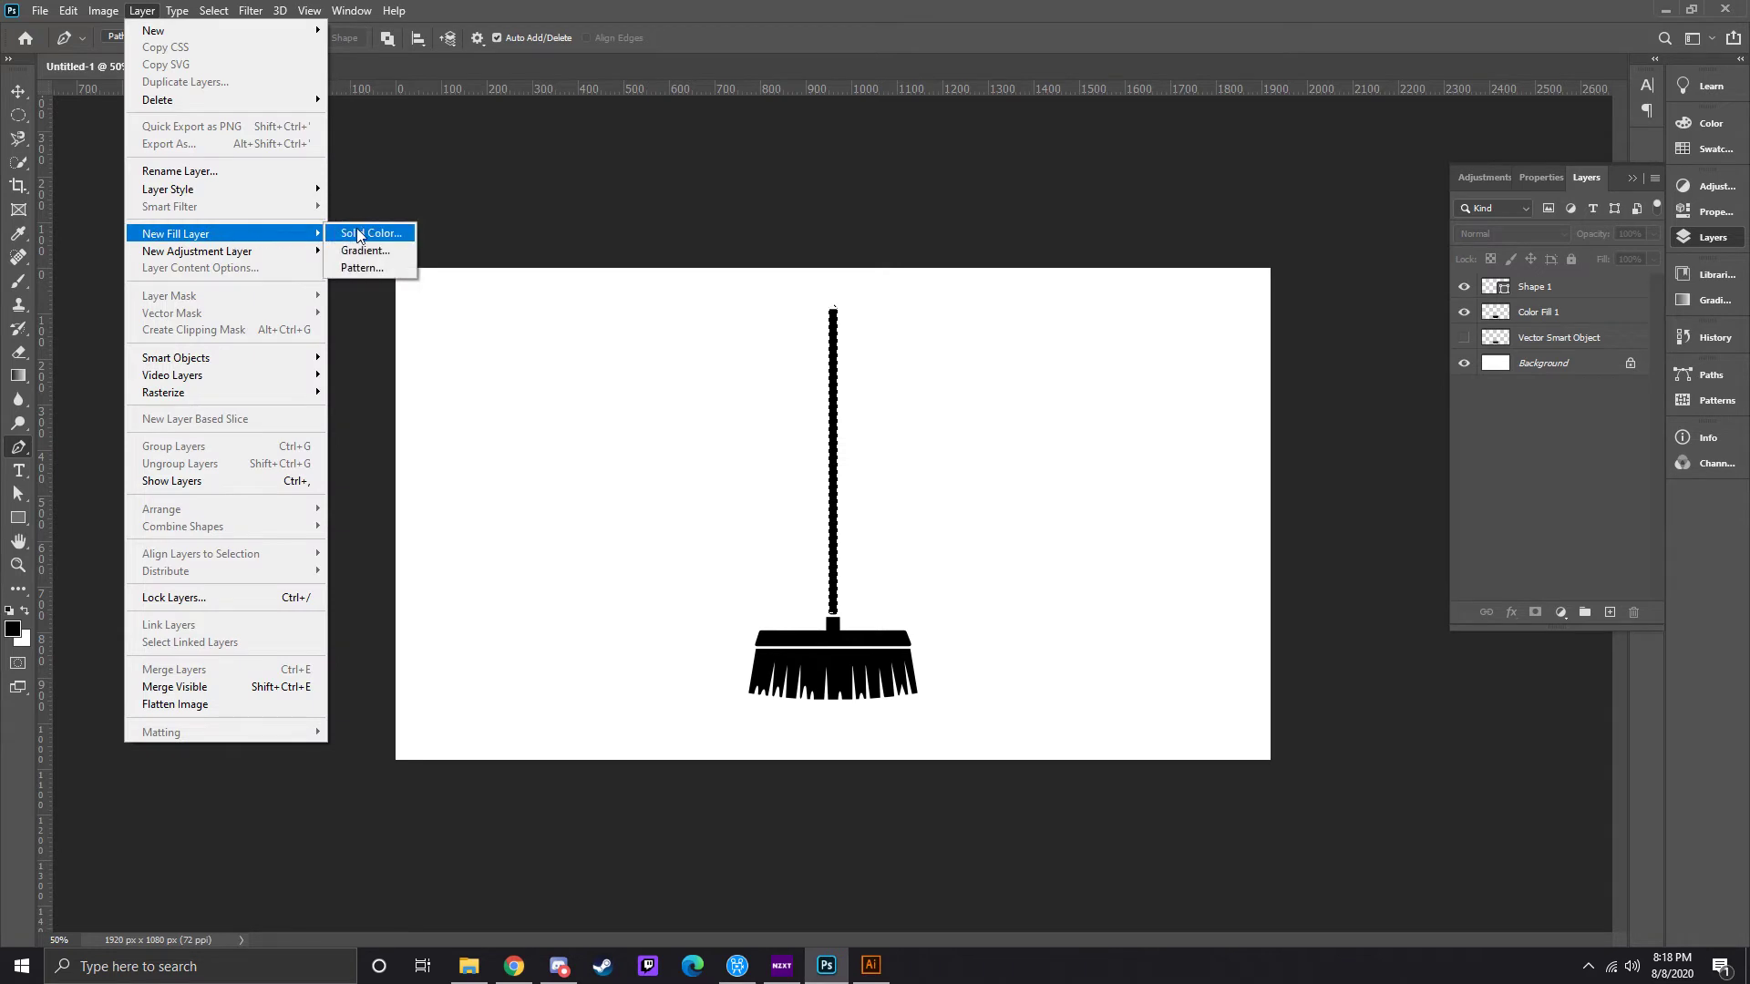
- Add a Solid Color fill layer named 'handle' in pure red #ff0000
left_click(363, 234)
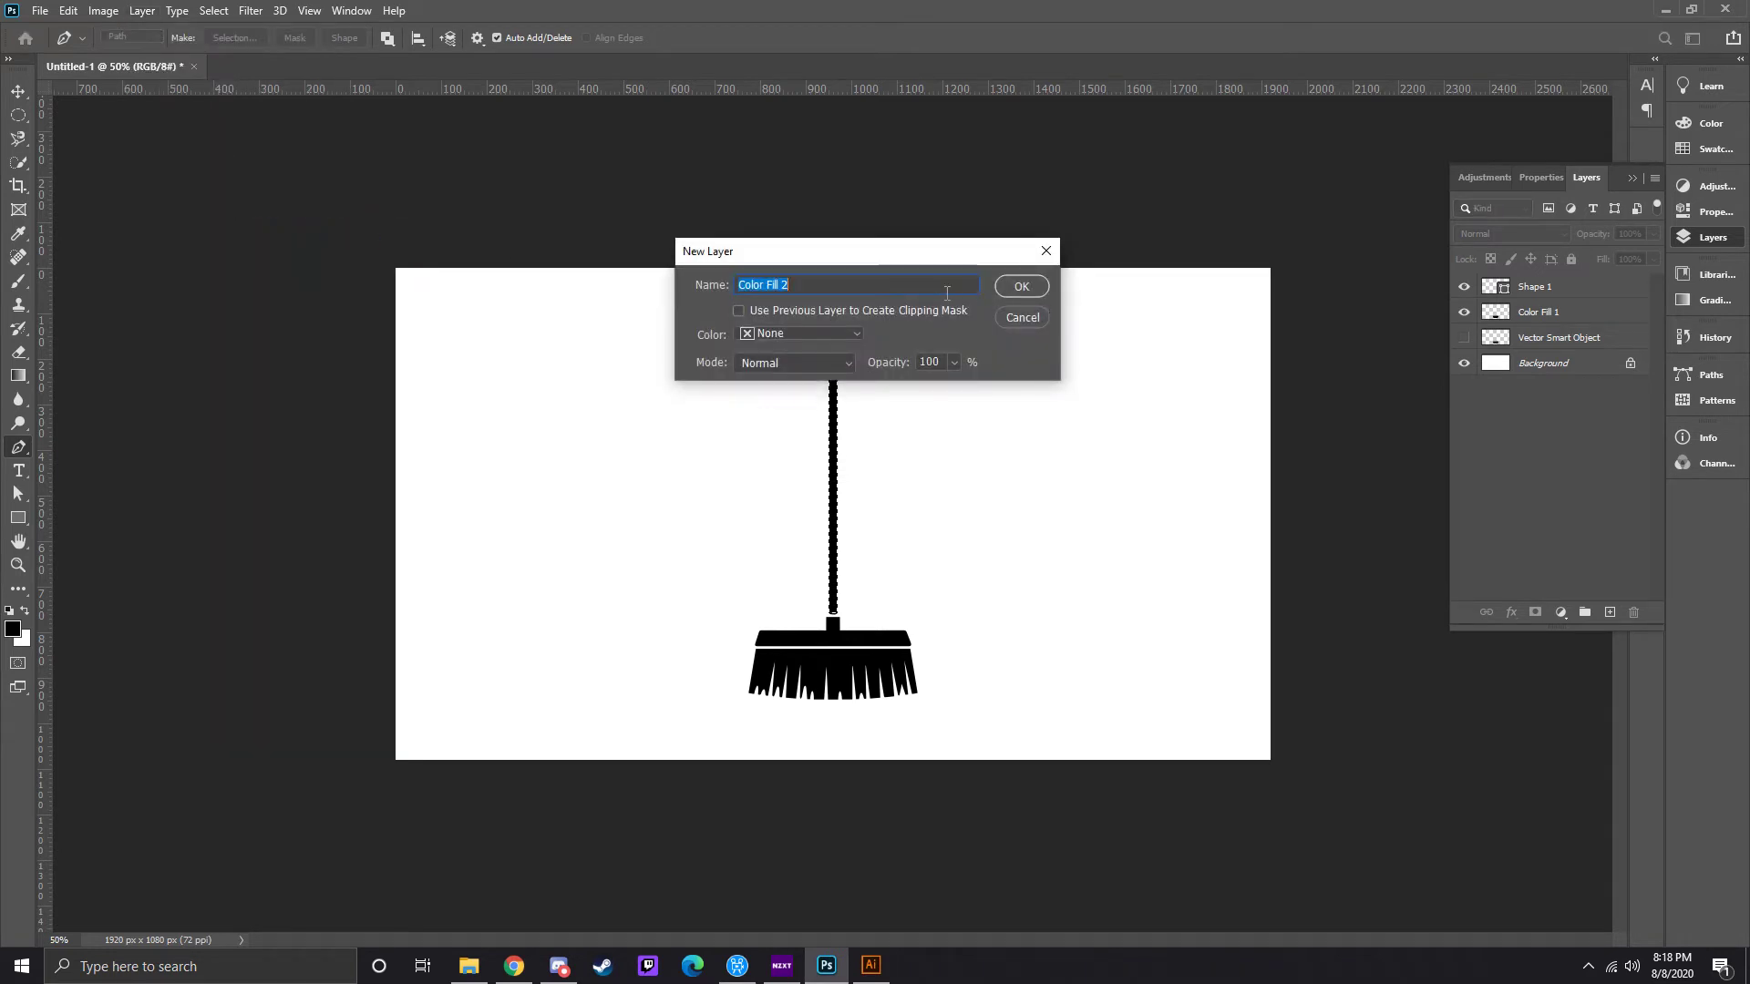
type("handle")
key("Return")
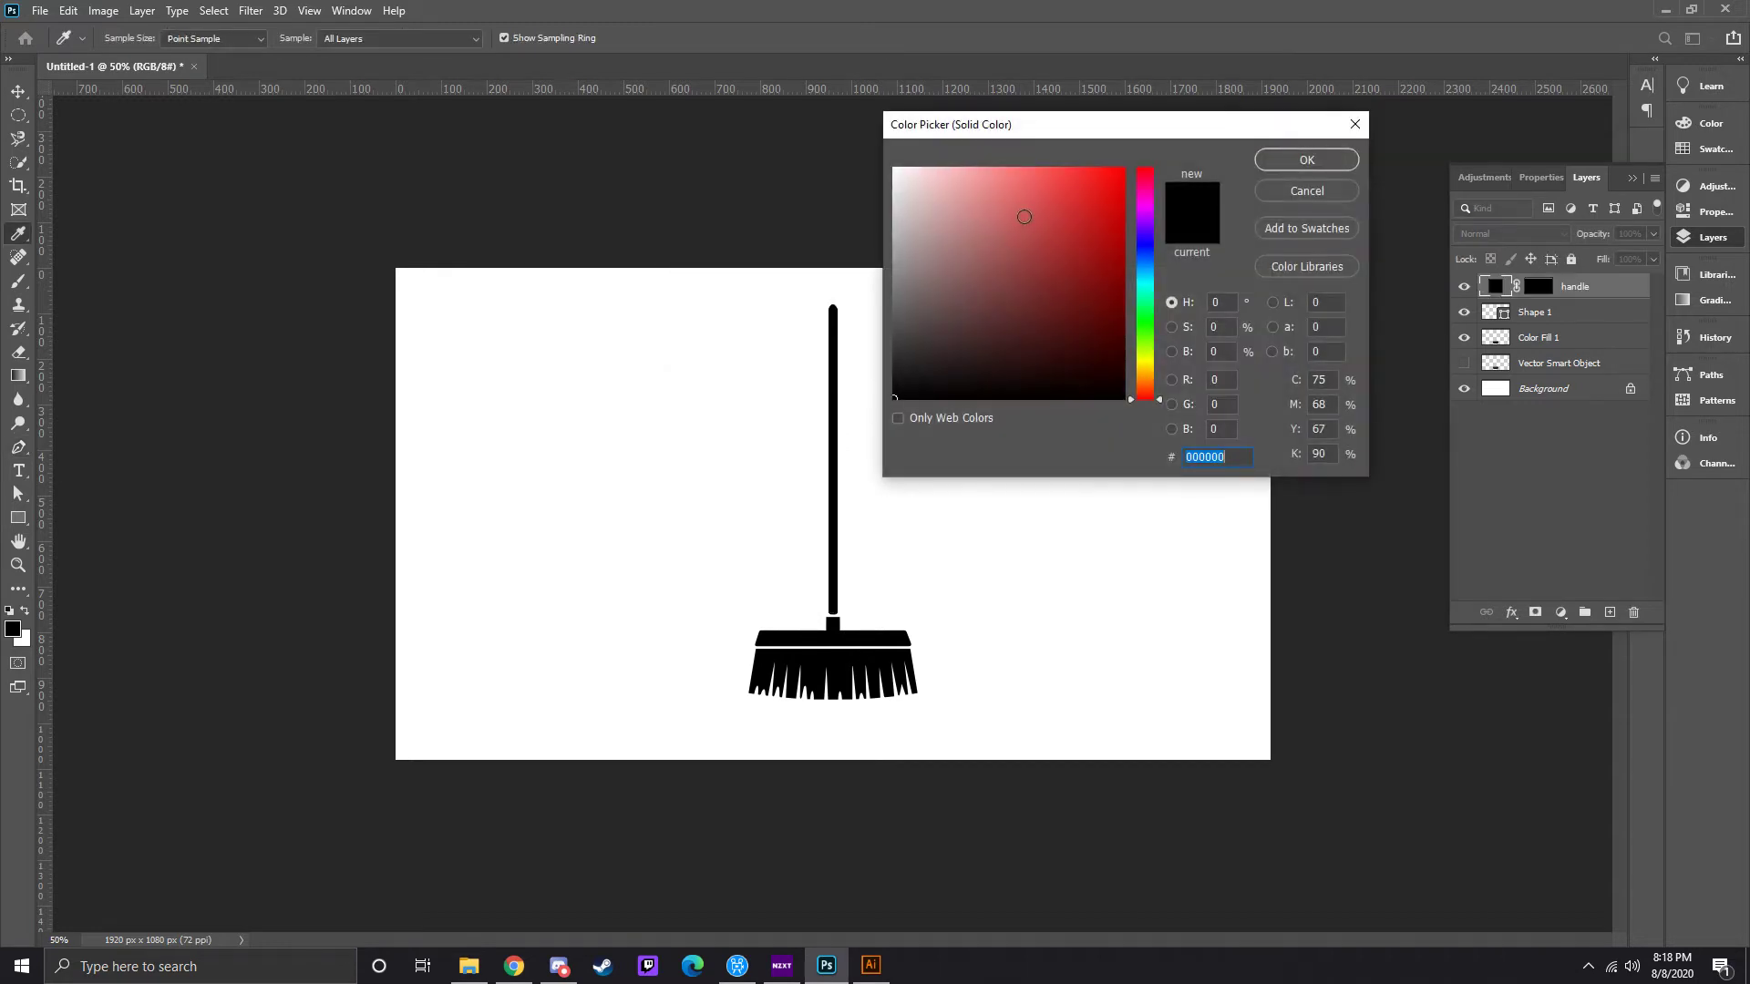
left_click_drag(1064, 209, 1138, 161)
left_click(1306, 159)
- Hide Shape 1, duplicate the handle layer, and add an Inner Glow to handle copy 2
left_click(1586, 321)
left_click(1465, 314)
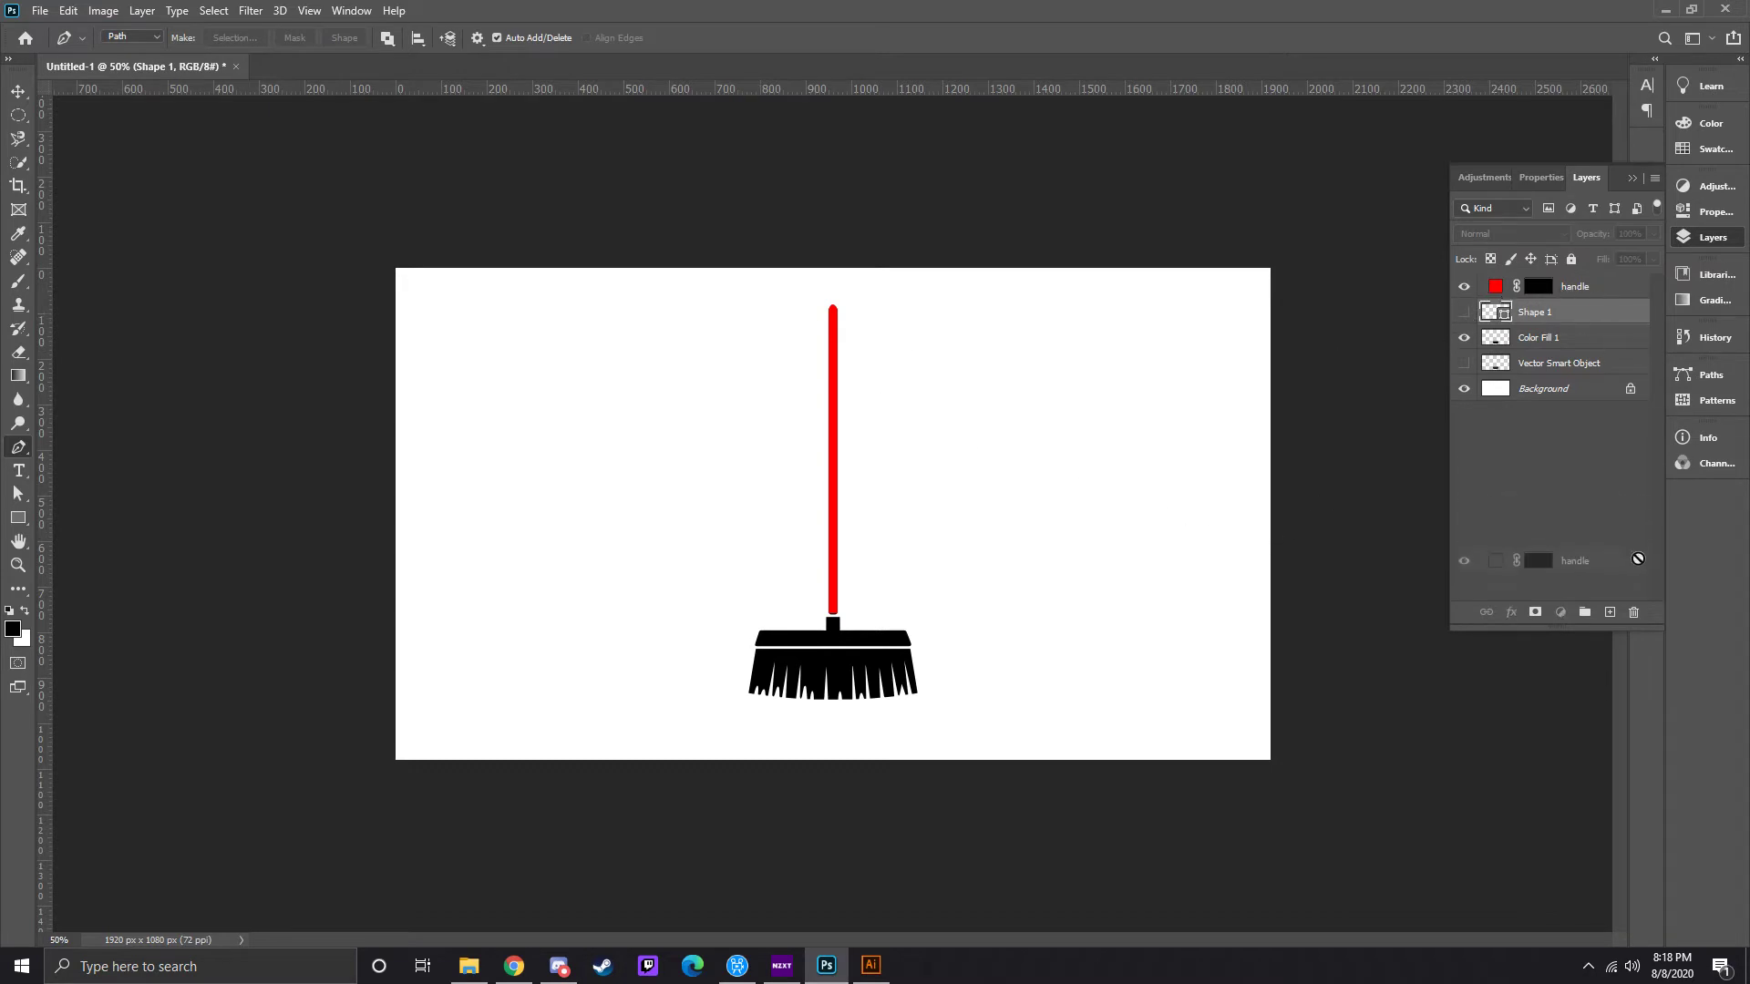
mouse_move(1598, 288)
left_mouse_down()
mouse_move(1610, 612)
mouse_move(1644, 592)
mouse_move(1610, 612)
left_mouse_up()
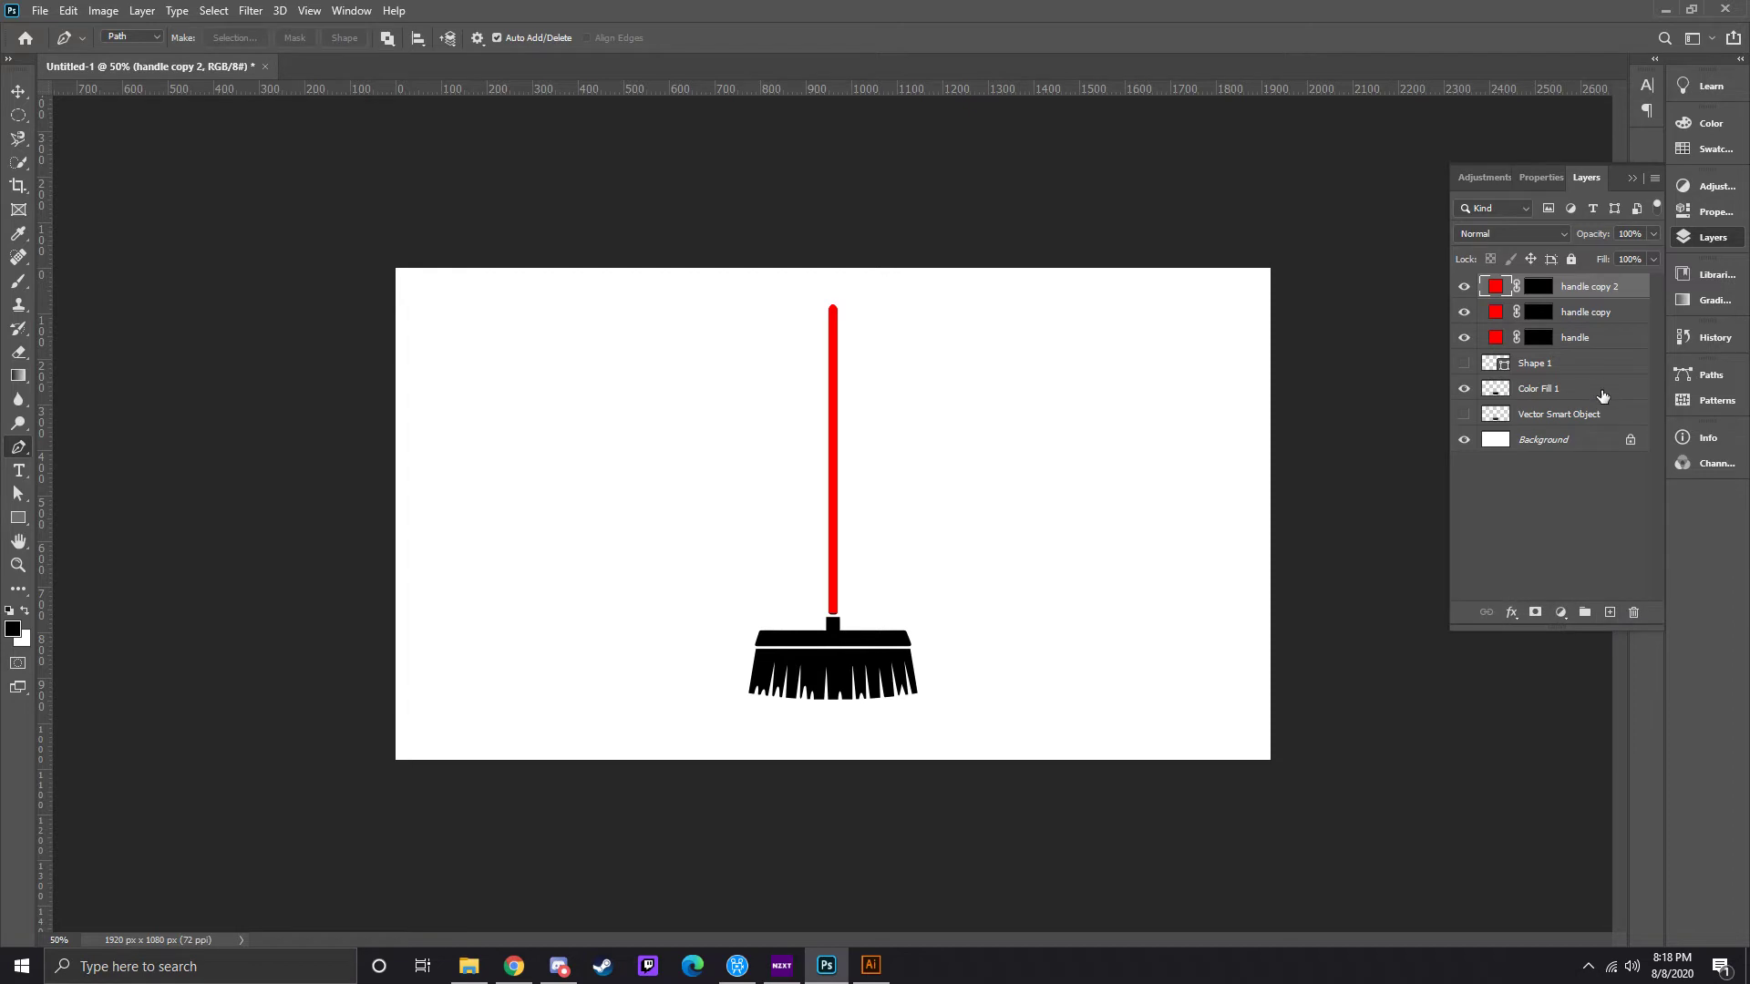
right_click(1497, 284)
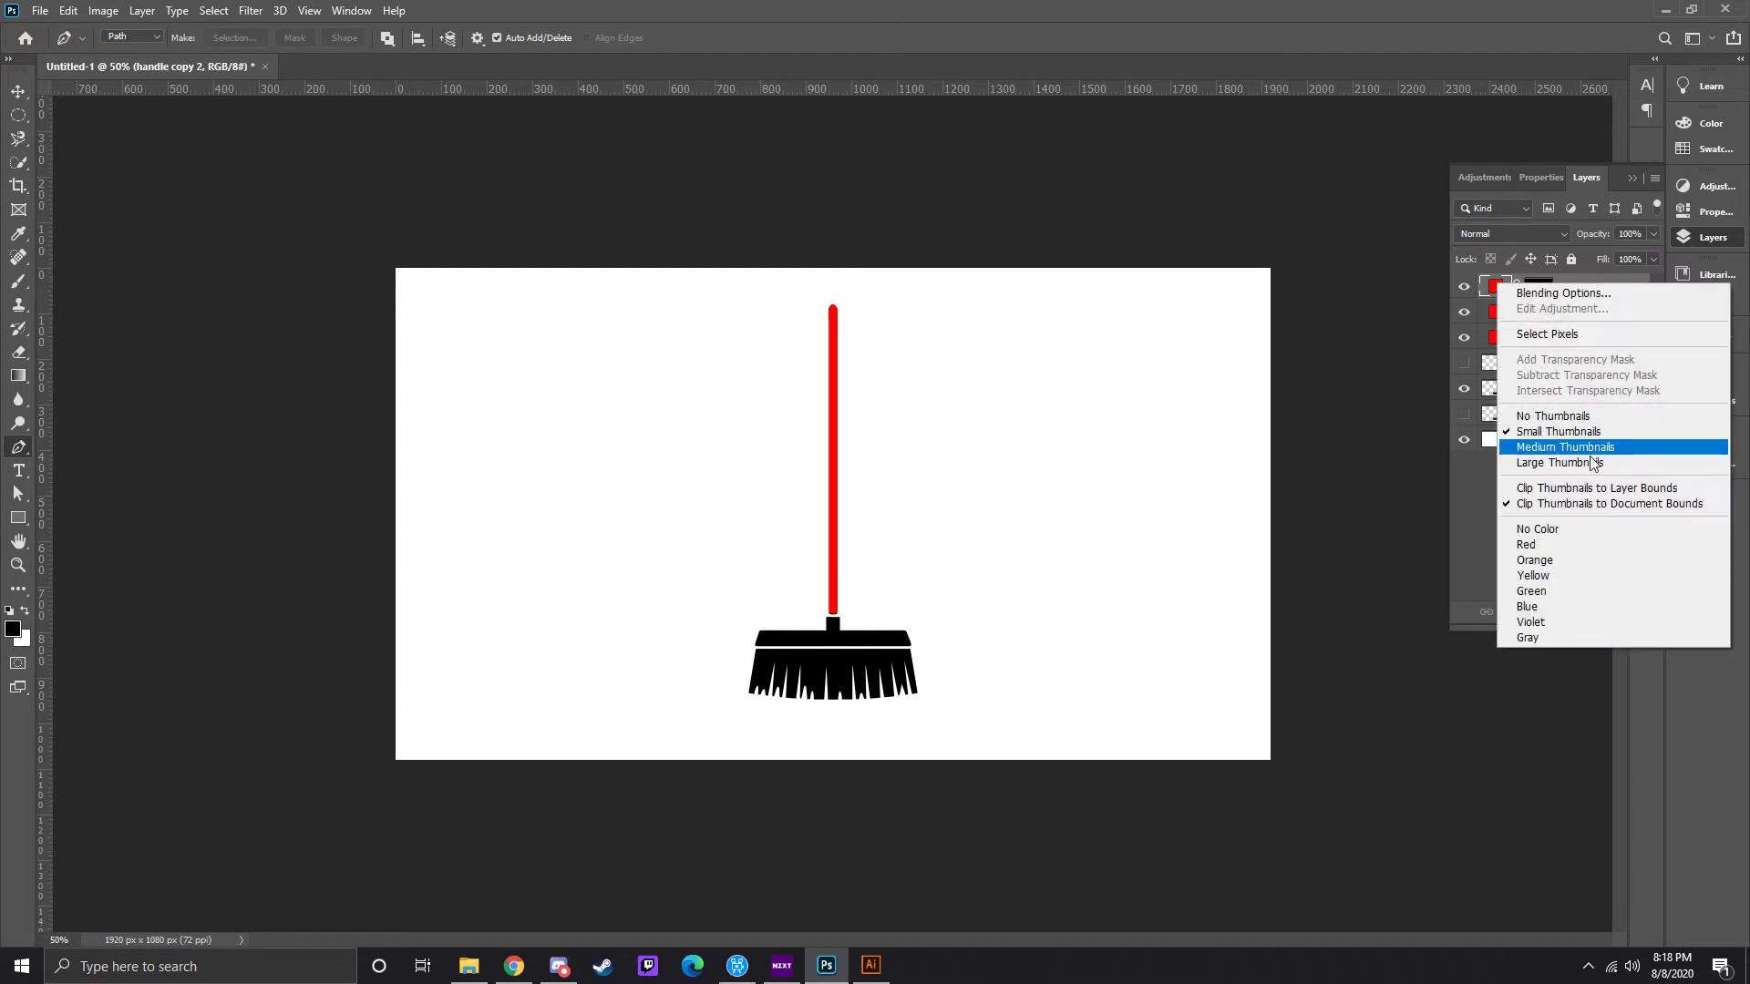
left_click(1627, 286)
left_click(1561, 613)
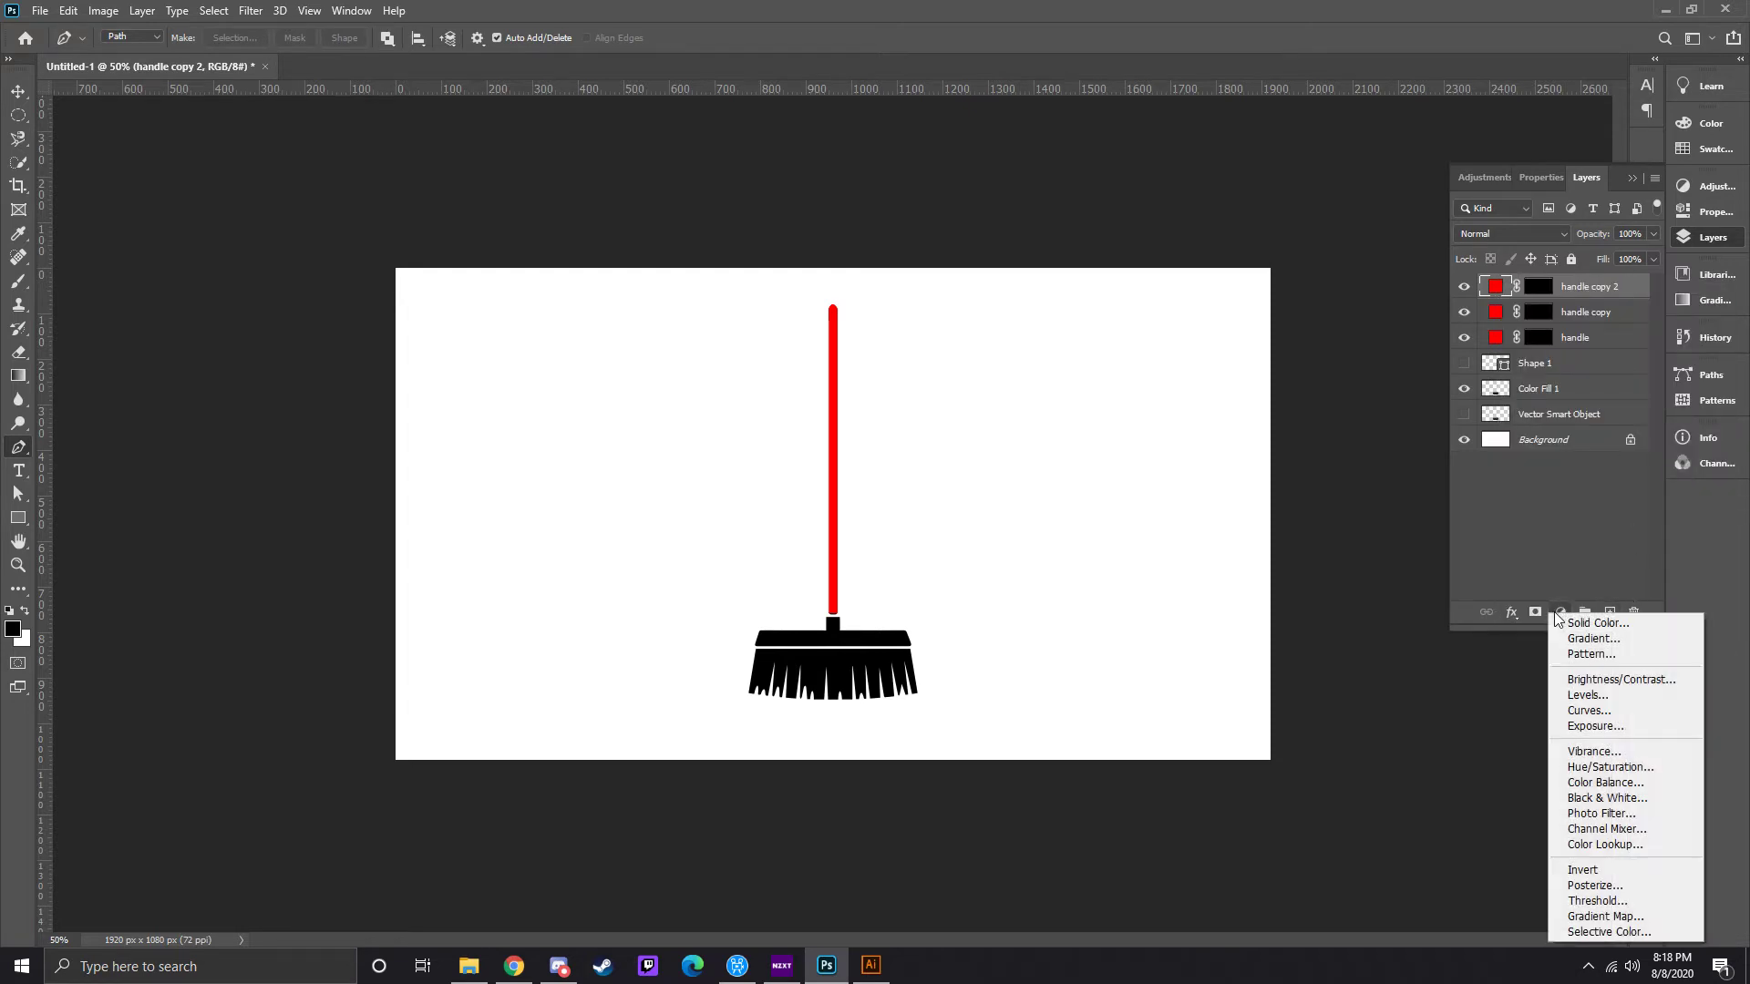
left_click(1505, 614)
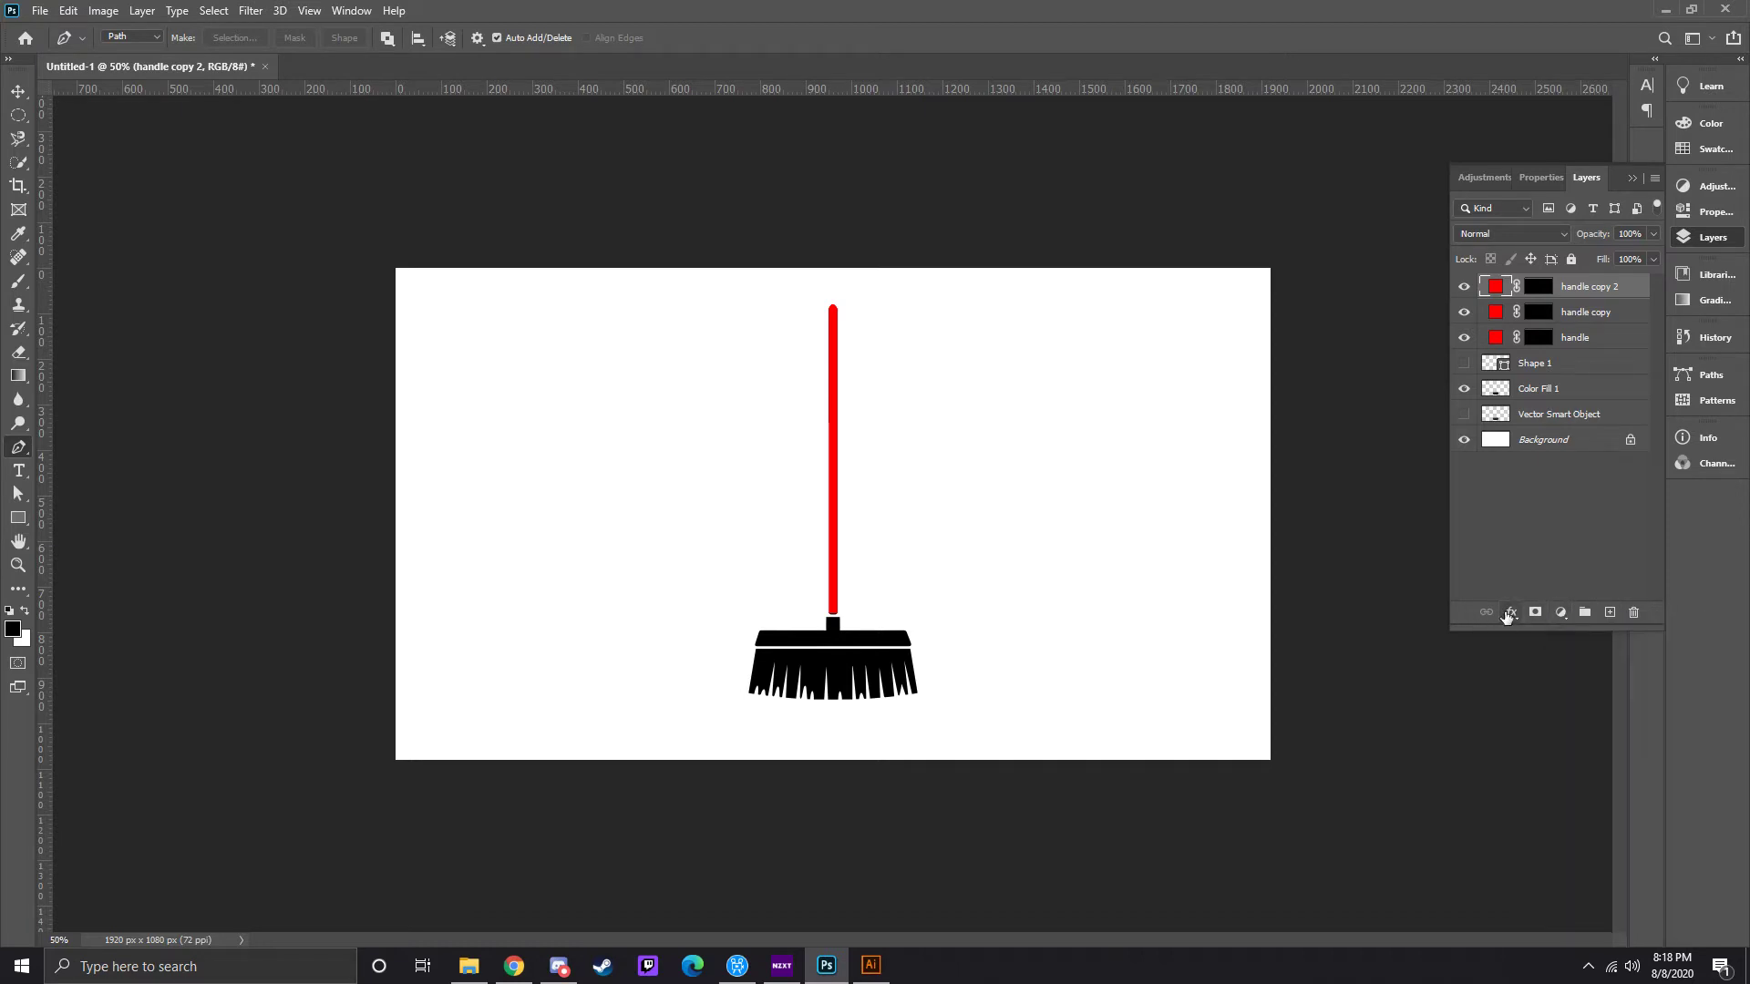
left_click(1554, 707)
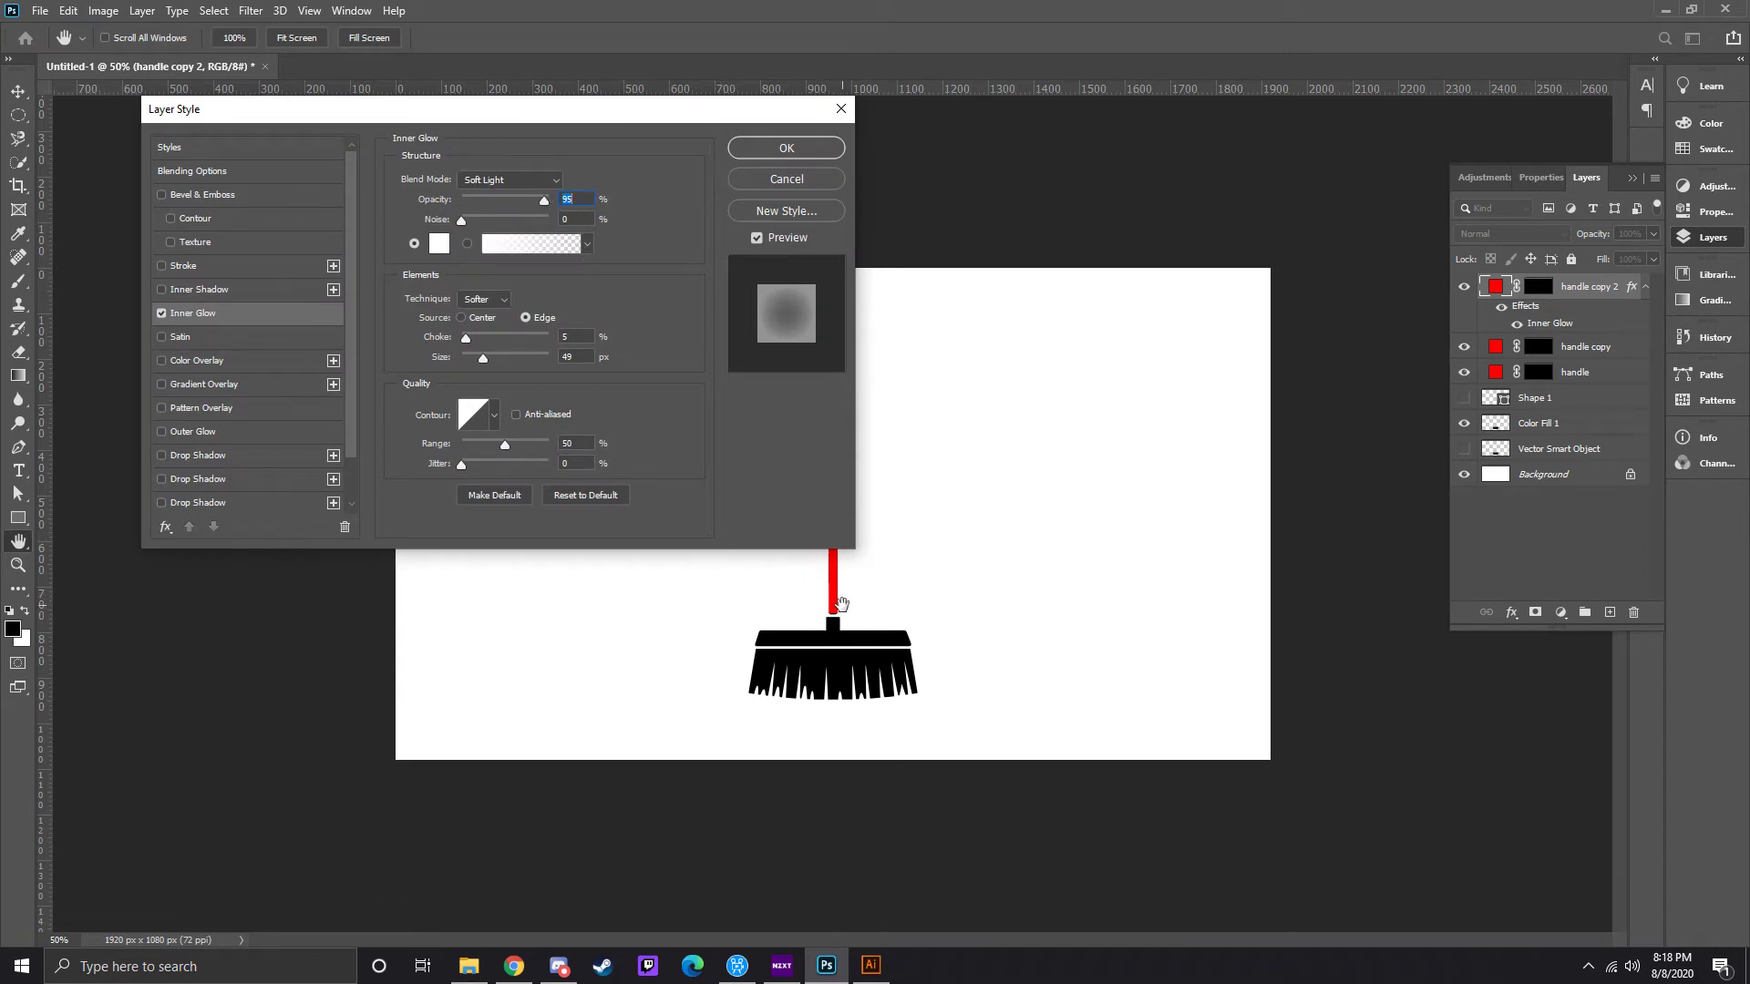
- Set the Inner Glow to Center source, 100% opacity, Precise technique and Screen blend mode
scroll(839, 604, "up", 1)
scroll(839, 604, "up", 1)
scroll(839, 604, "up", 1)
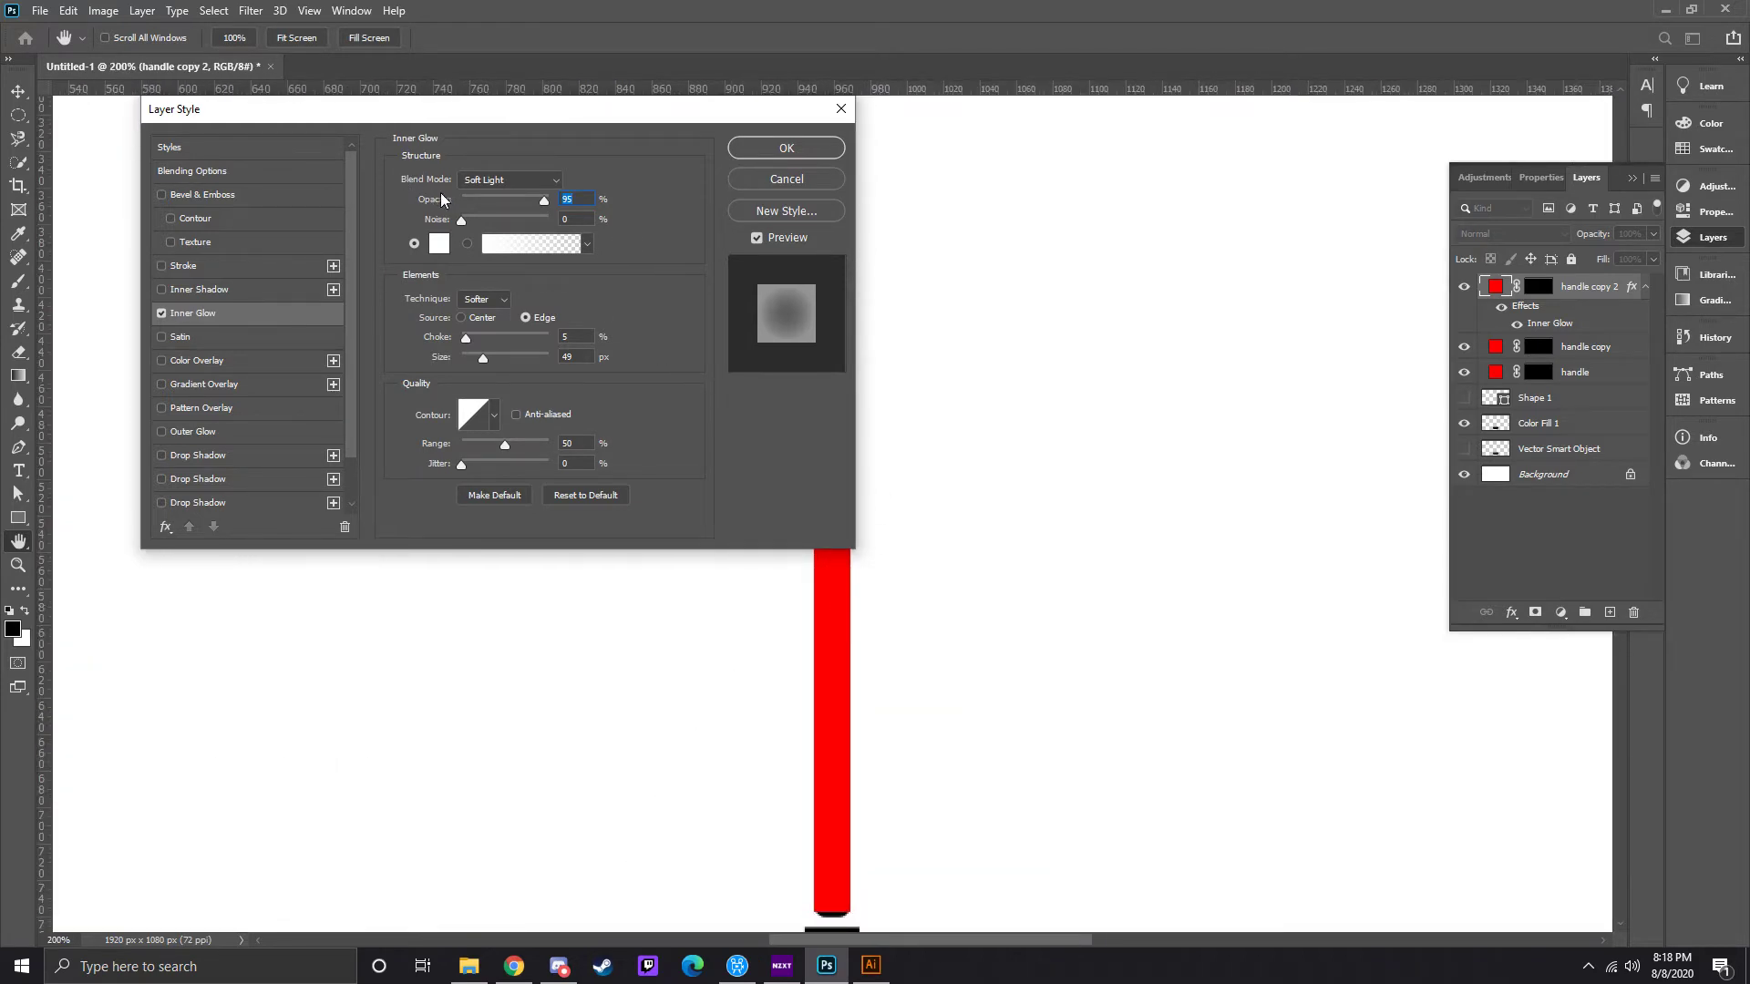
left_click(463, 318)
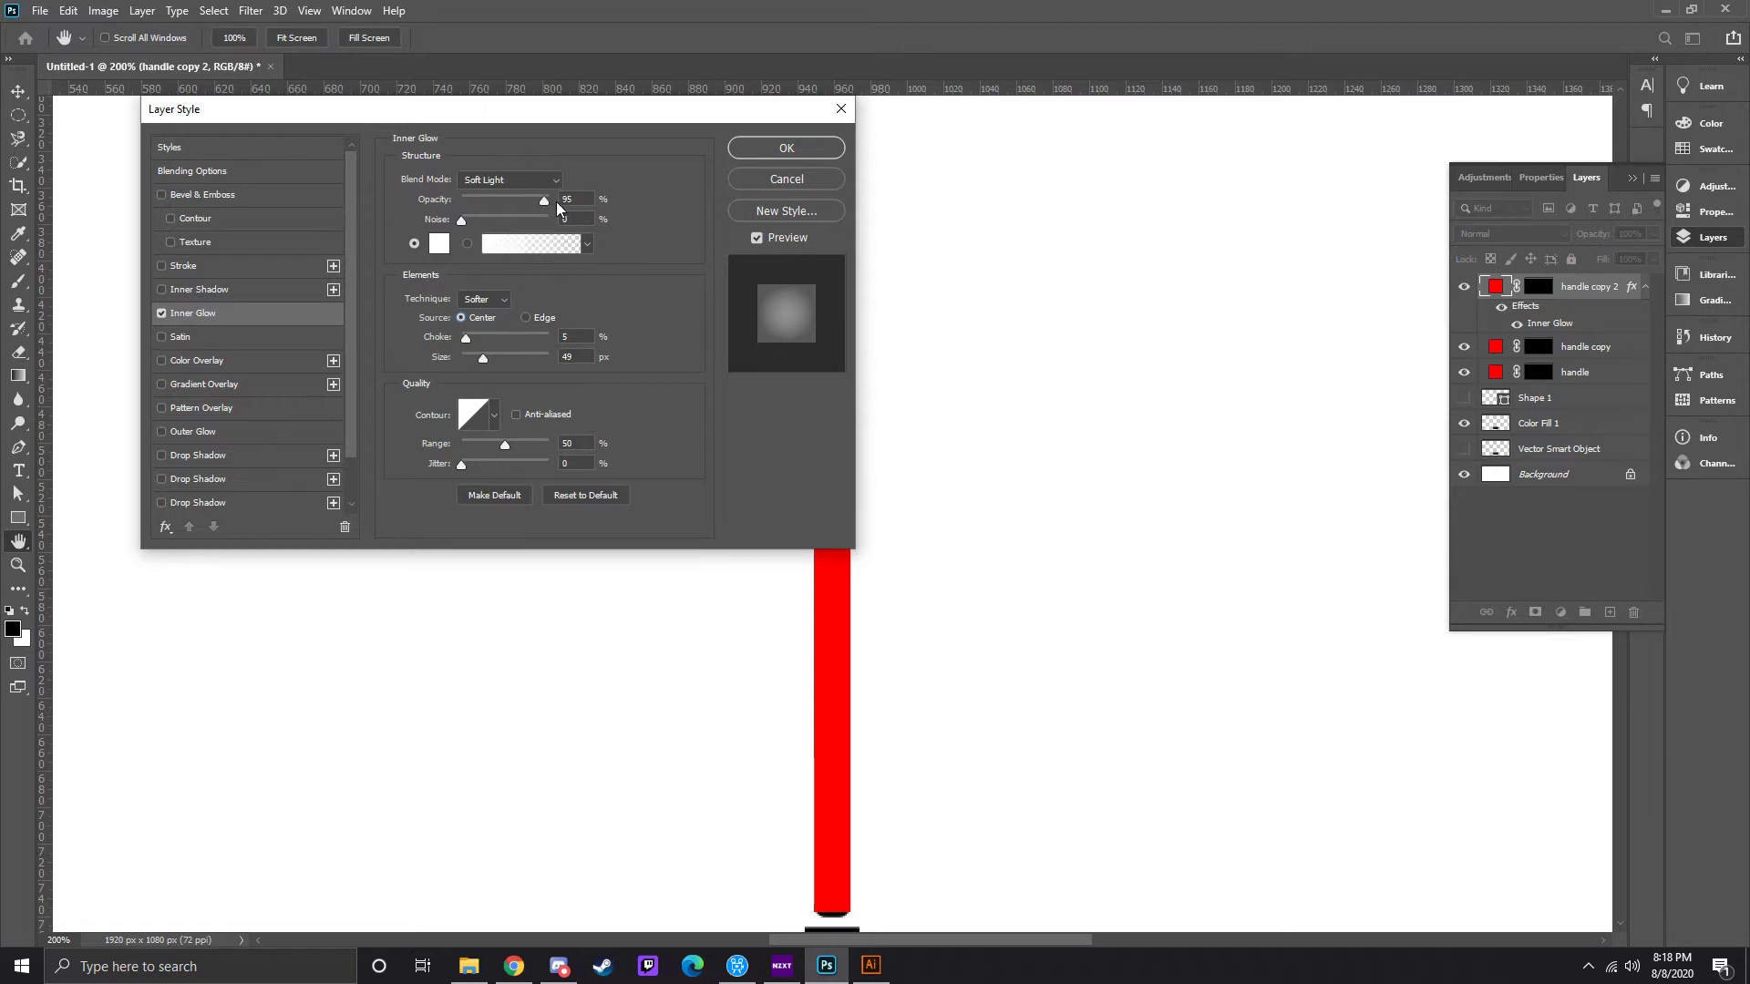
left_click_drag(545, 198, 609, 212)
left_click(499, 304)
left_click(490, 325)
left_click(492, 180)
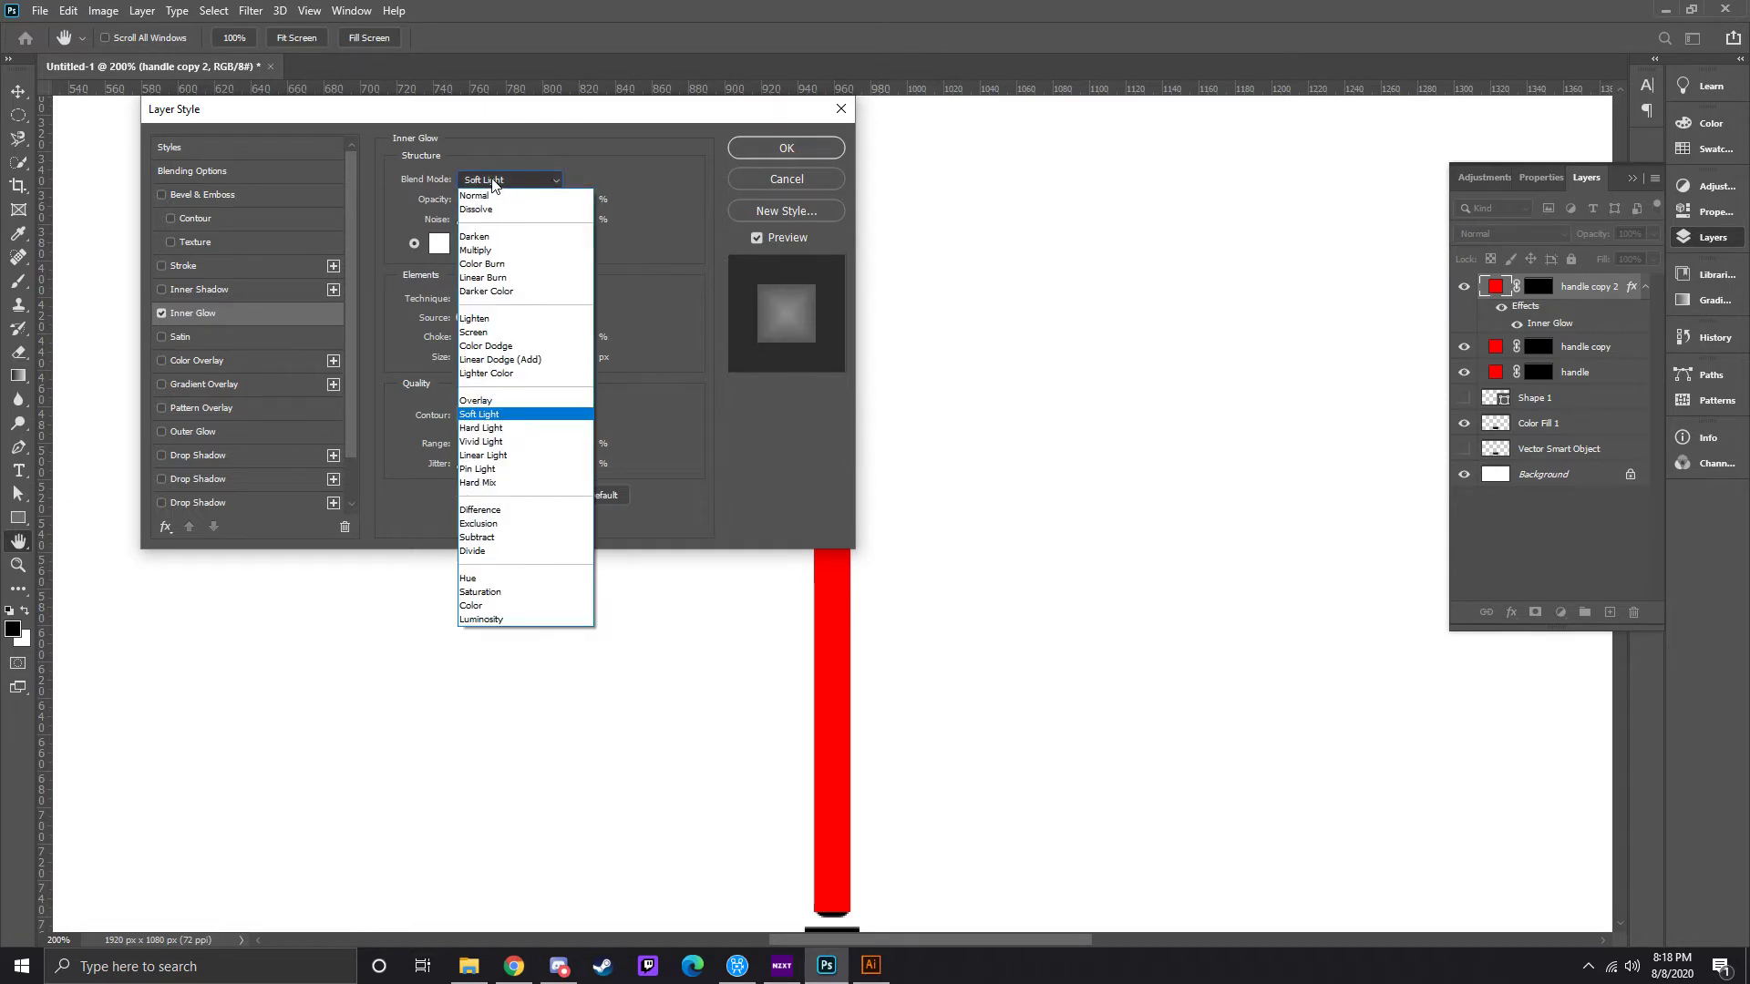
left_click(499, 252)
left_click(492, 180)
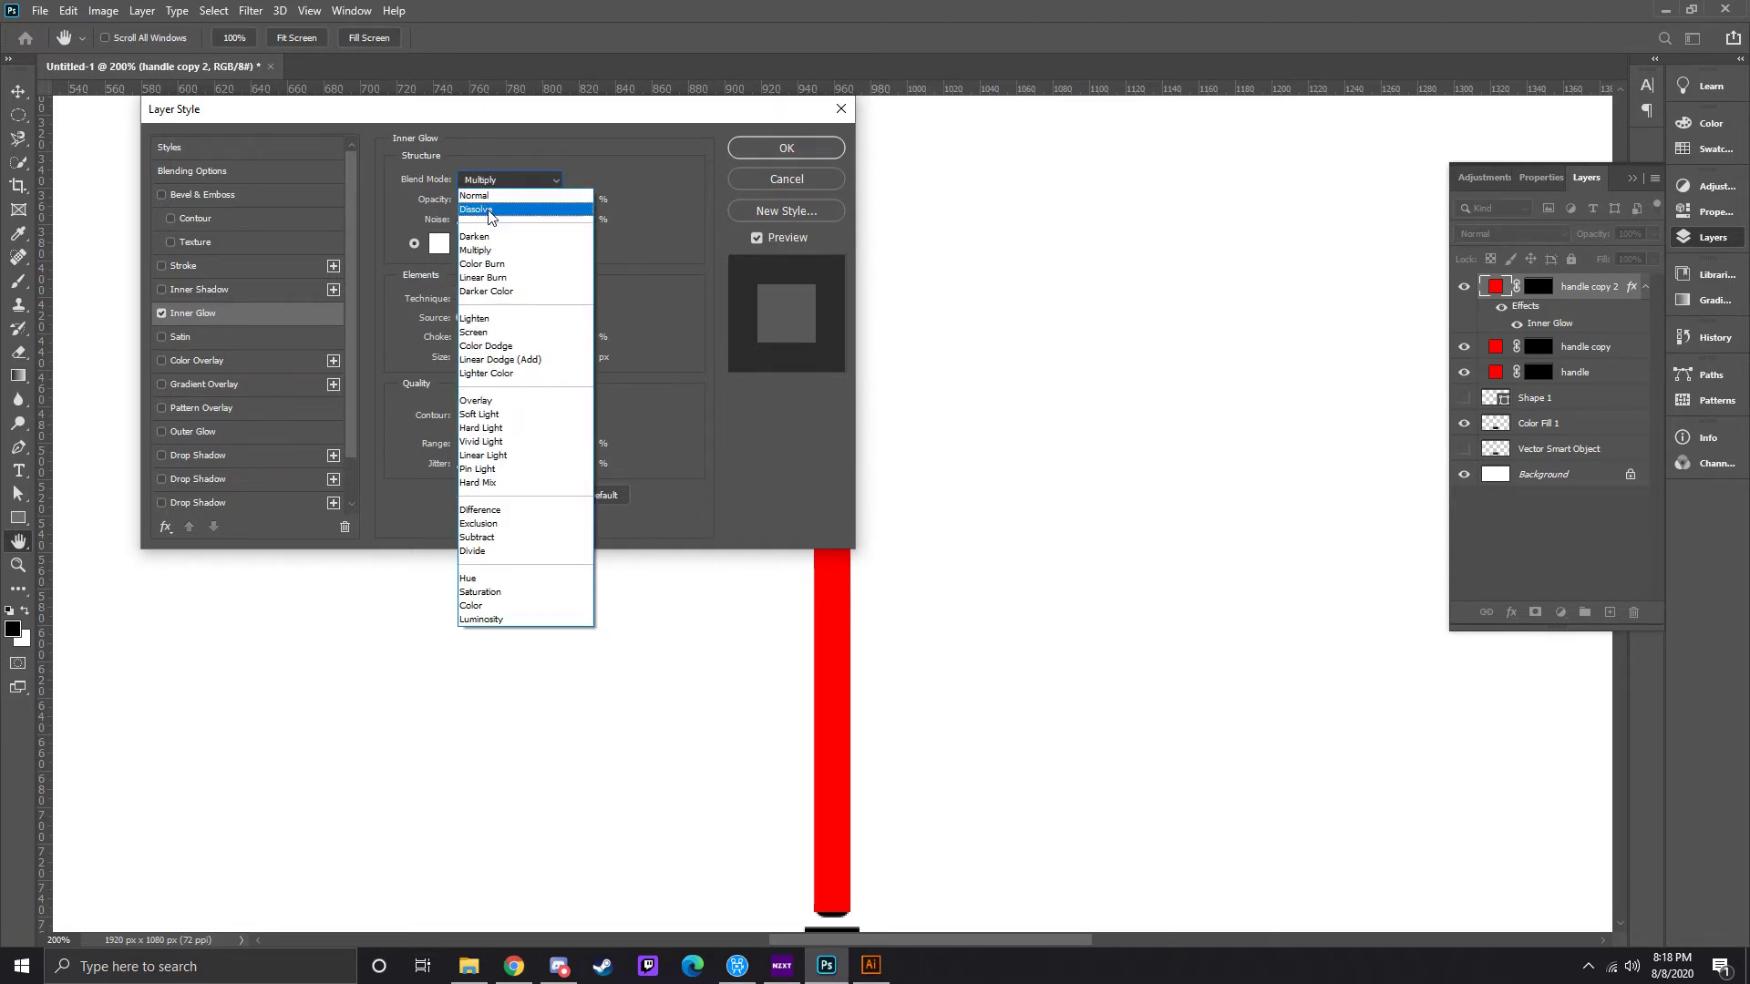
left_click(500, 333)
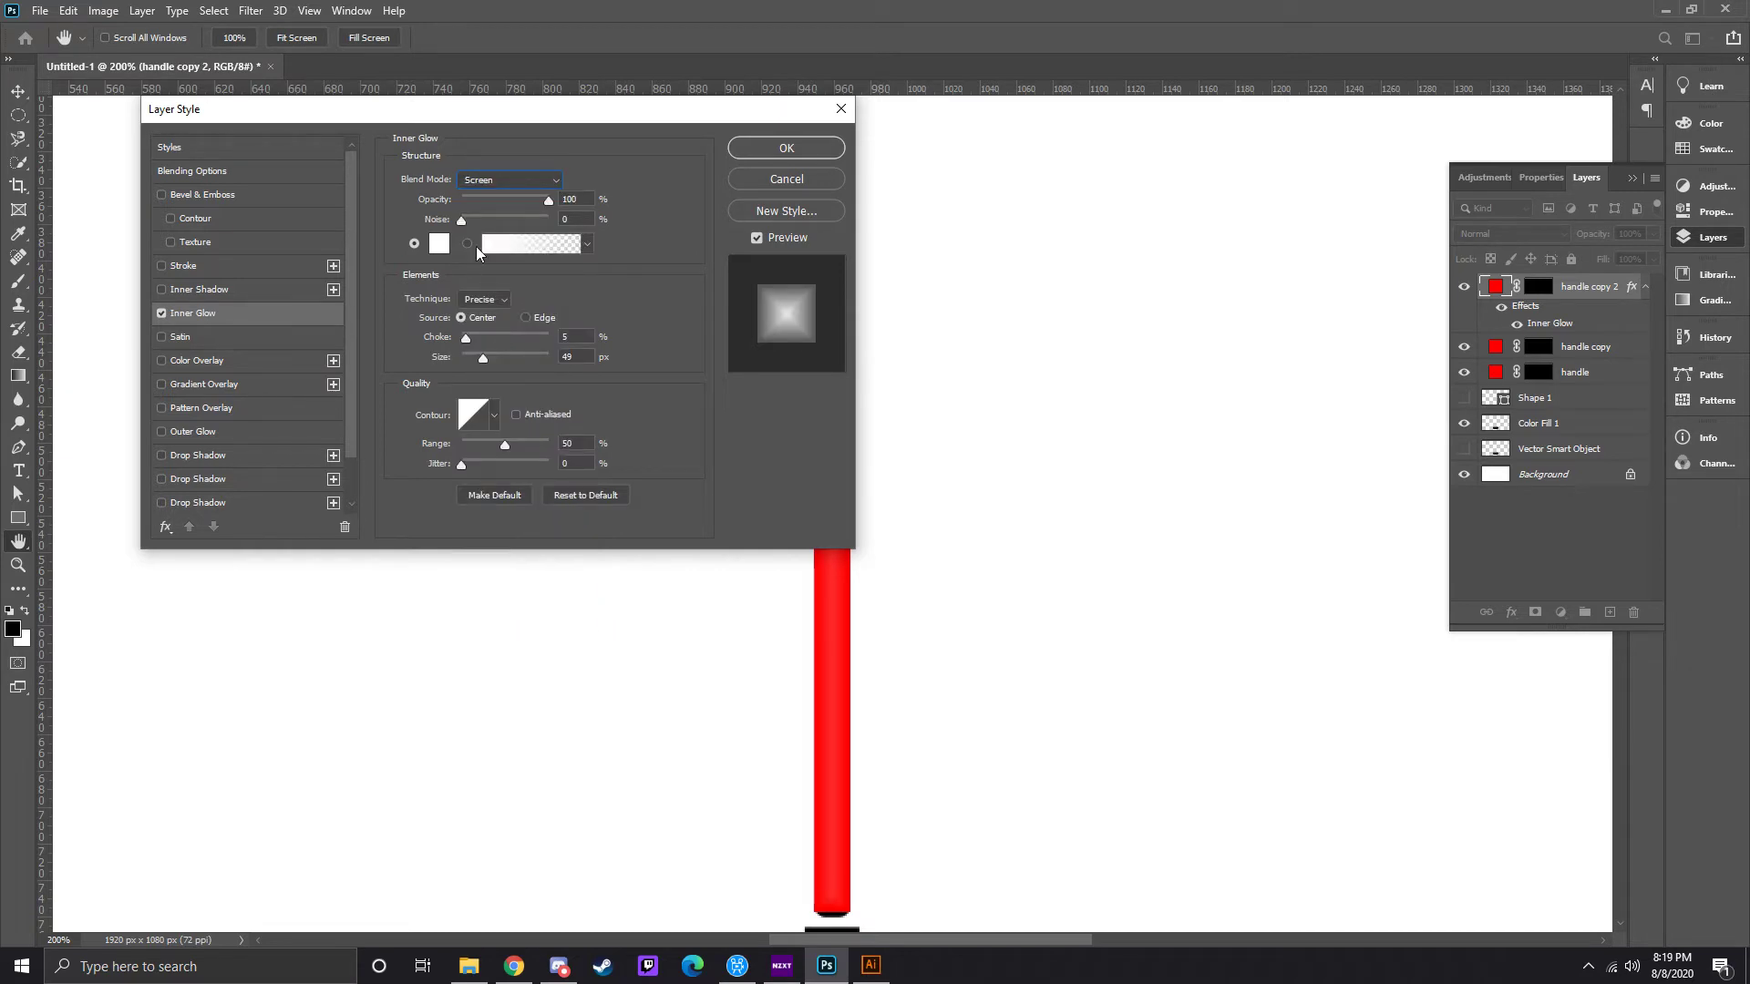
- Keep Precise technique, set choke 0% and size 27 px, and apply the Inner Glow
left_click(486, 299)
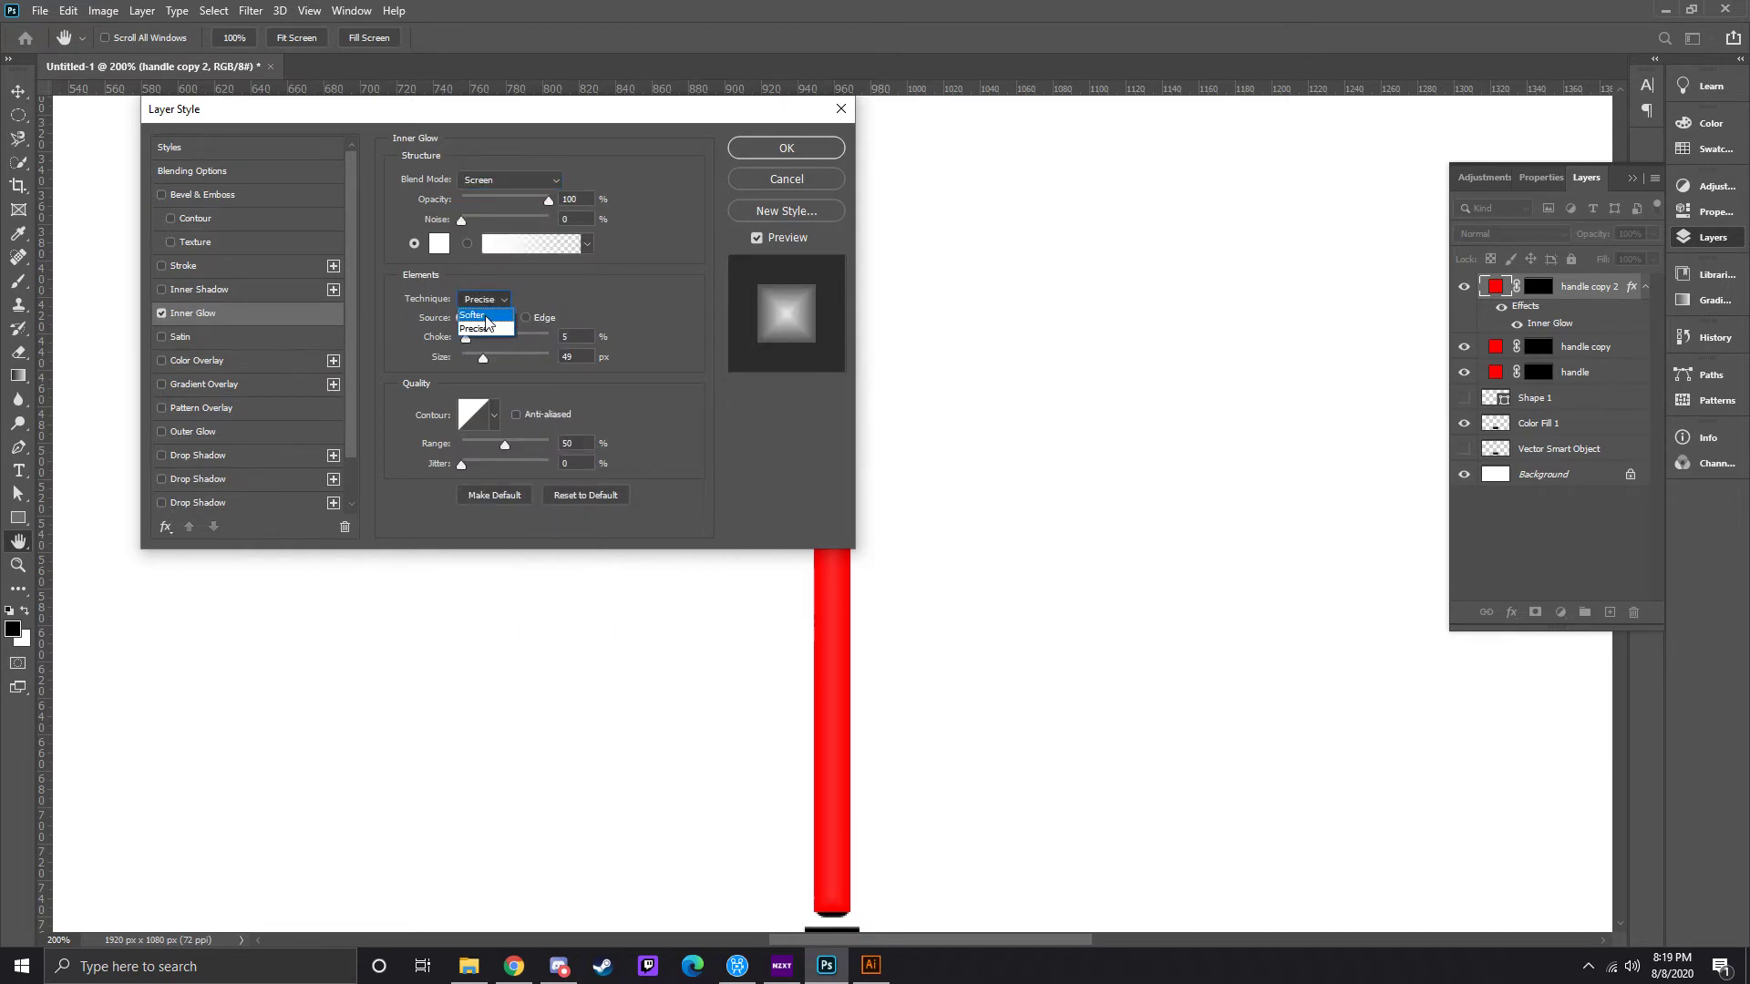
left_click(488, 321)
left_click(484, 300)
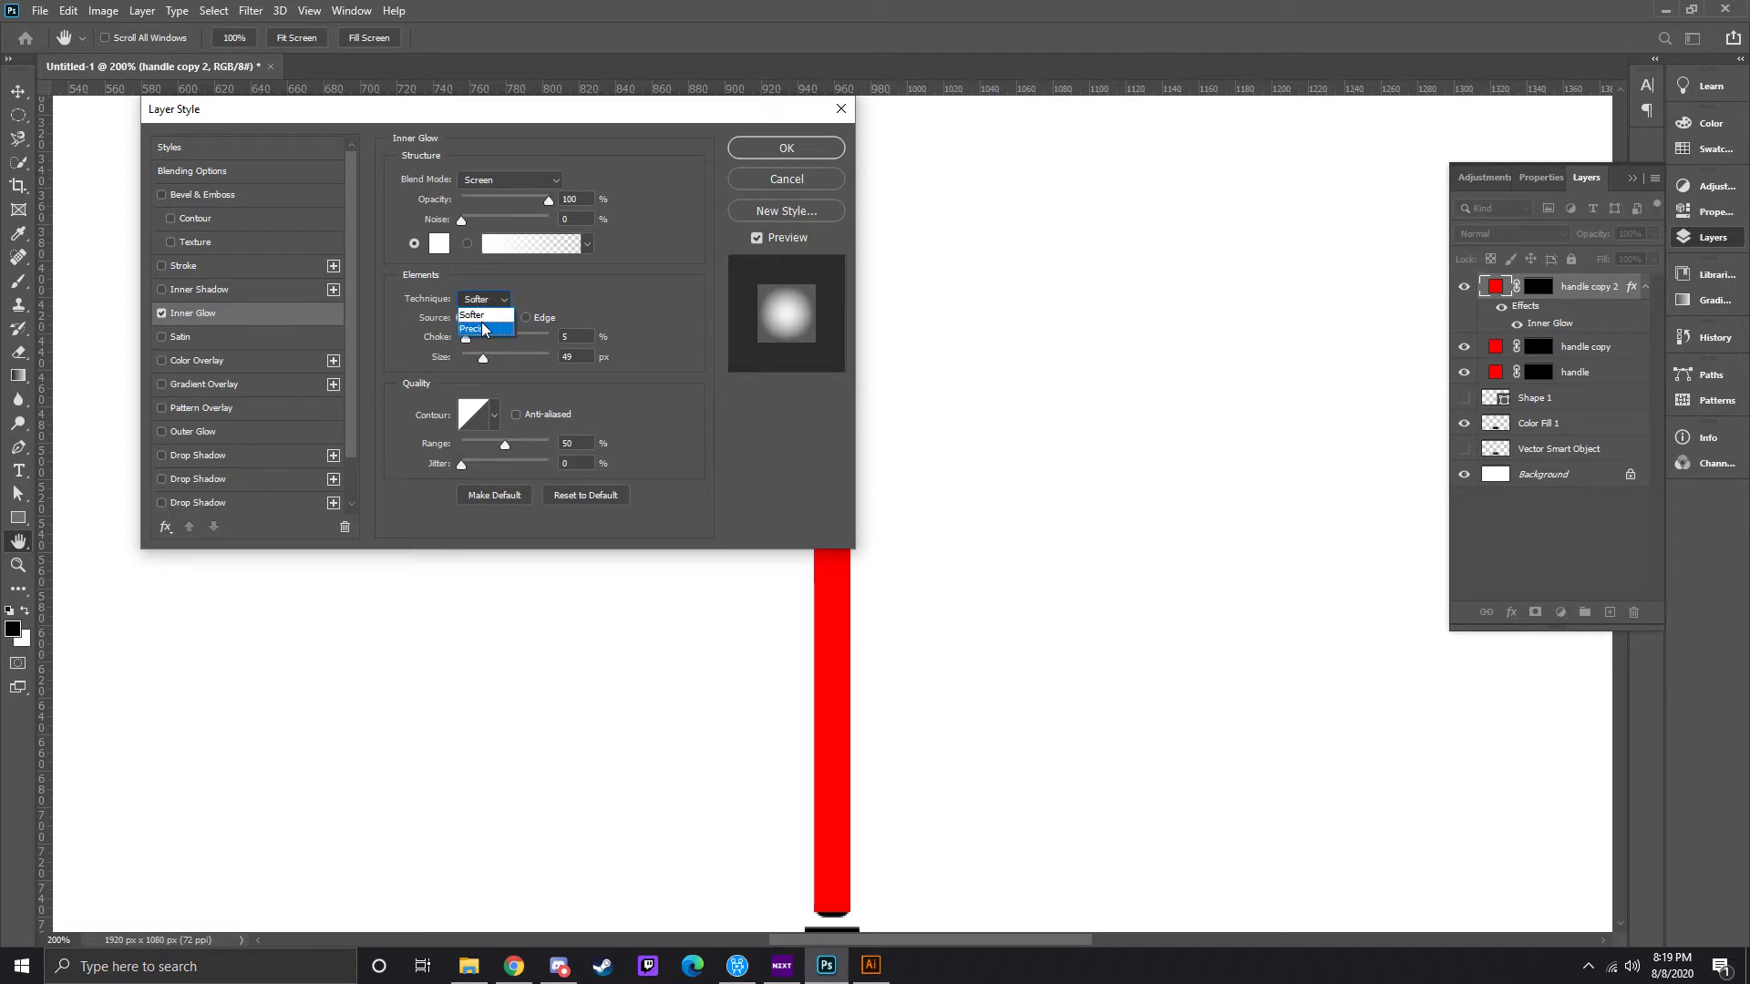
left_click(482, 323)
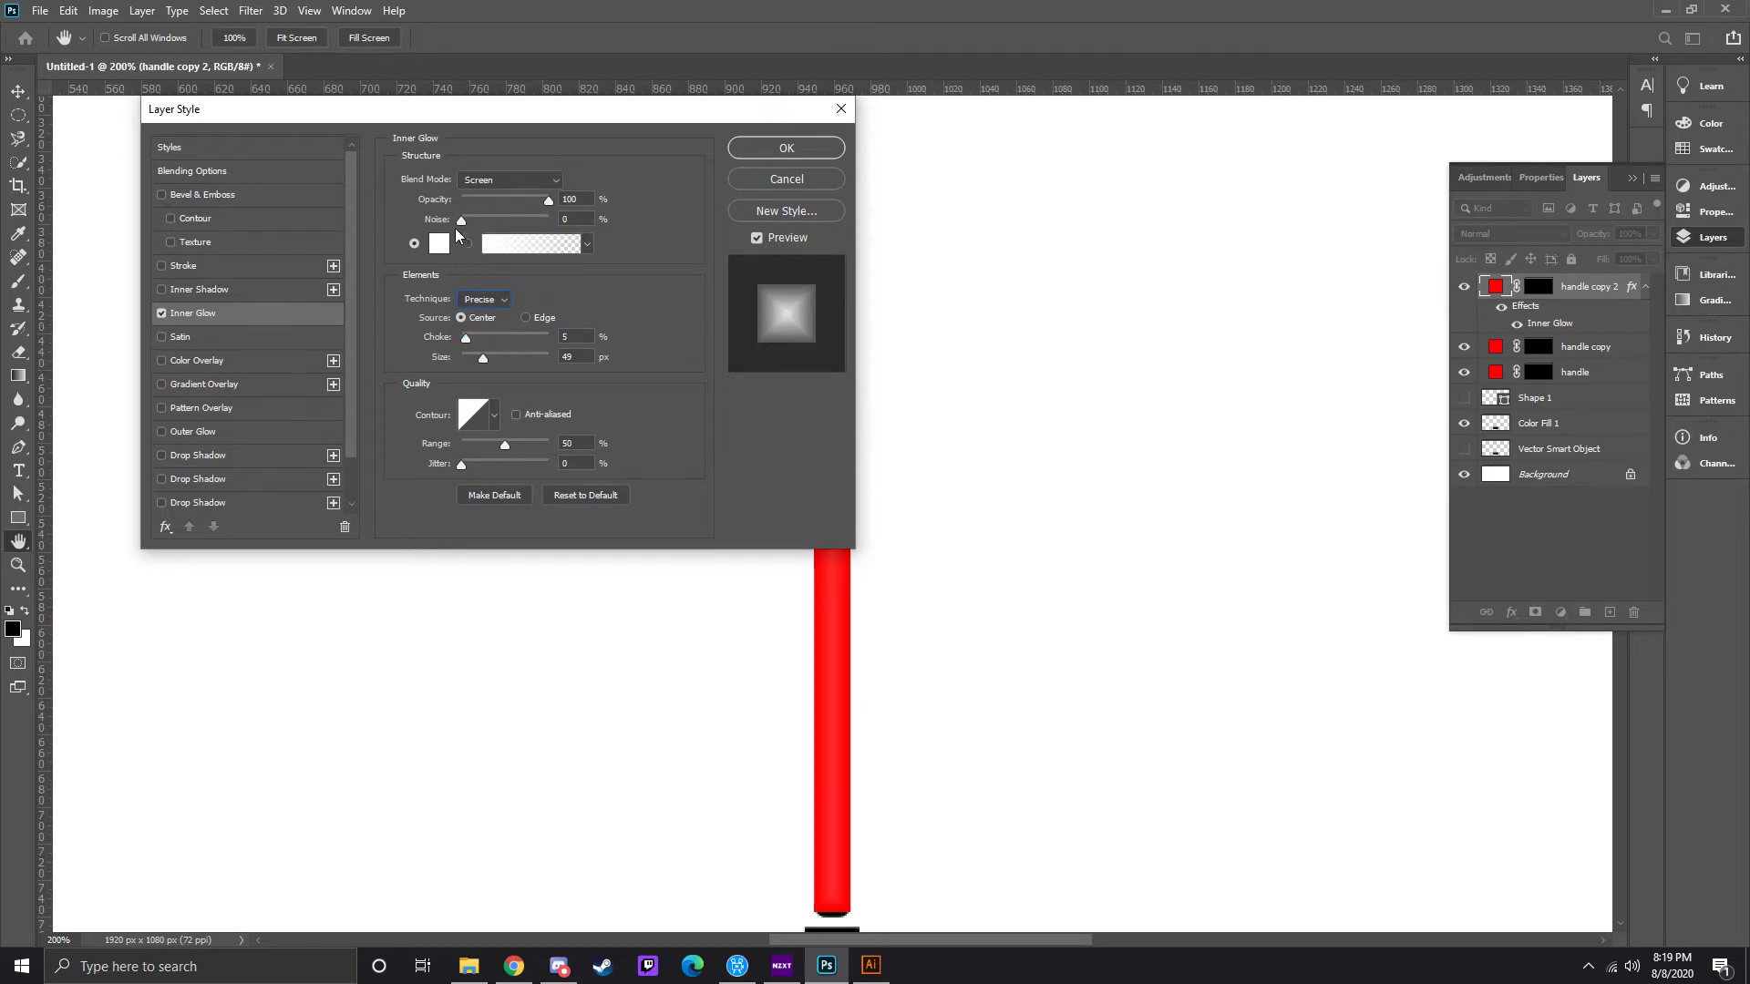
mouse_move(467, 337)
left_mouse_down()
mouse_move(483, 335)
mouse_move(424, 335)
mouse_move(490, 363)
mouse_move(587, 365)
left_mouse_up()
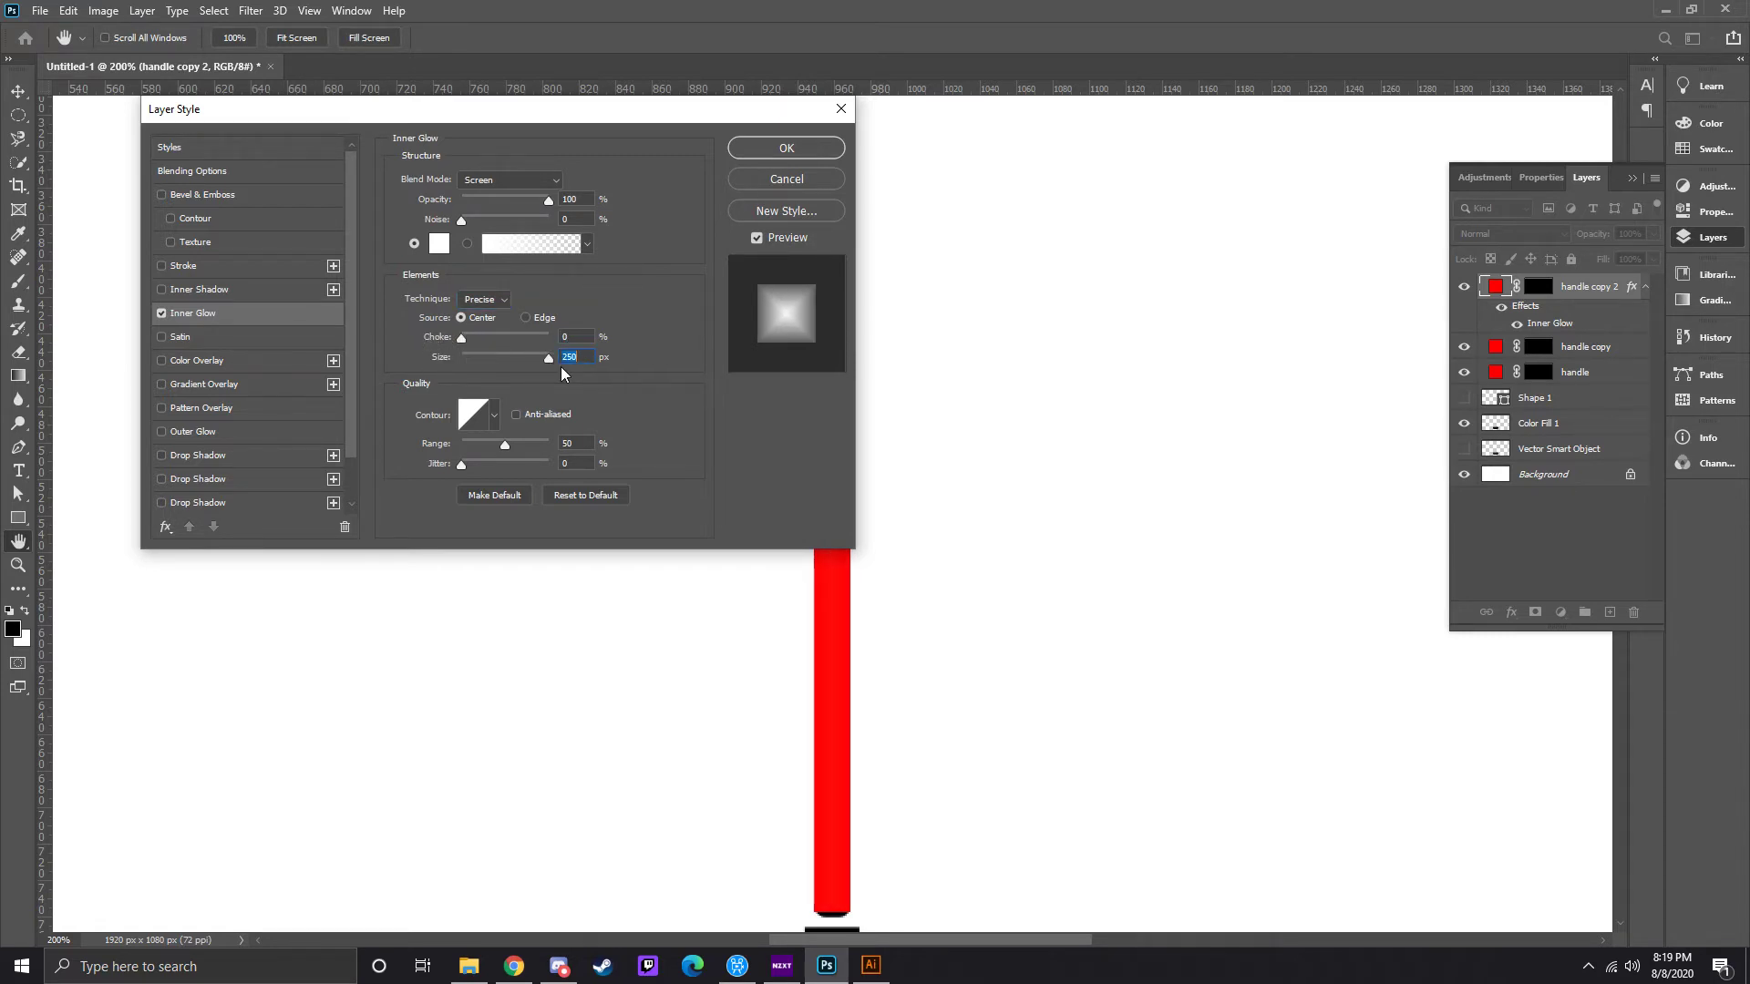
left_click_drag(477, 352, 474, 352)
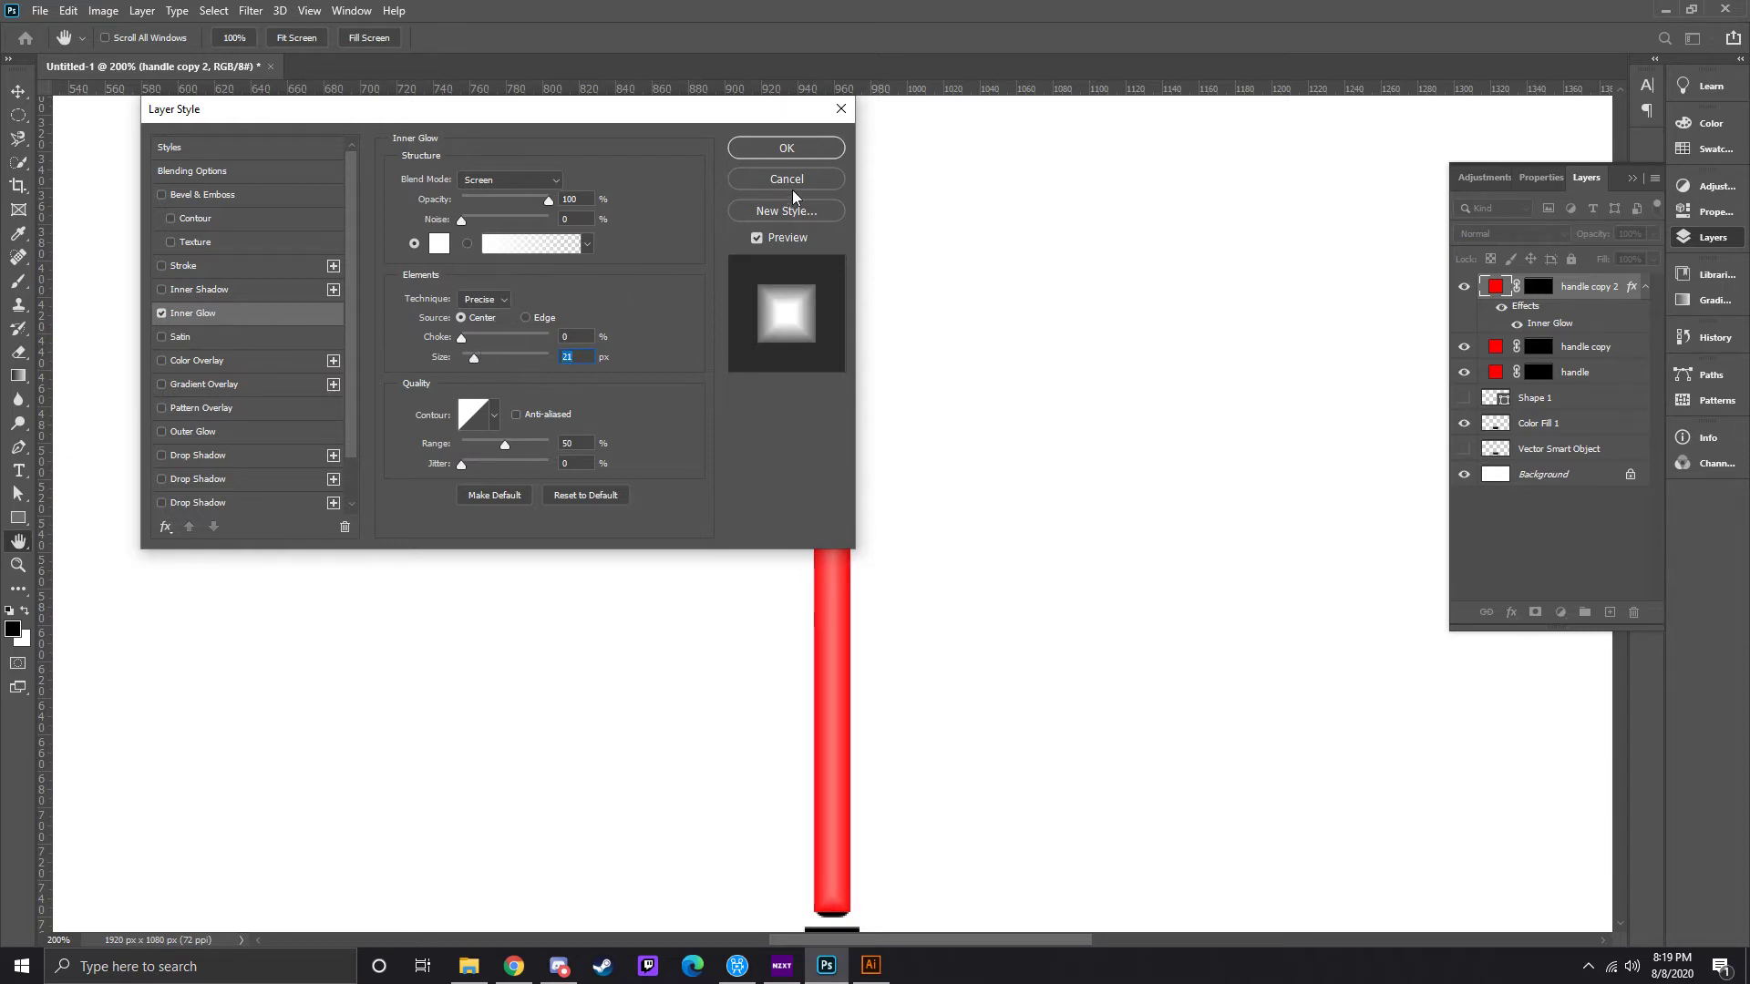
left_click(811, 151)
- Zoom out and marquee-select the handle on Color Fill 1, then deselect and pick handle copy
key("p")
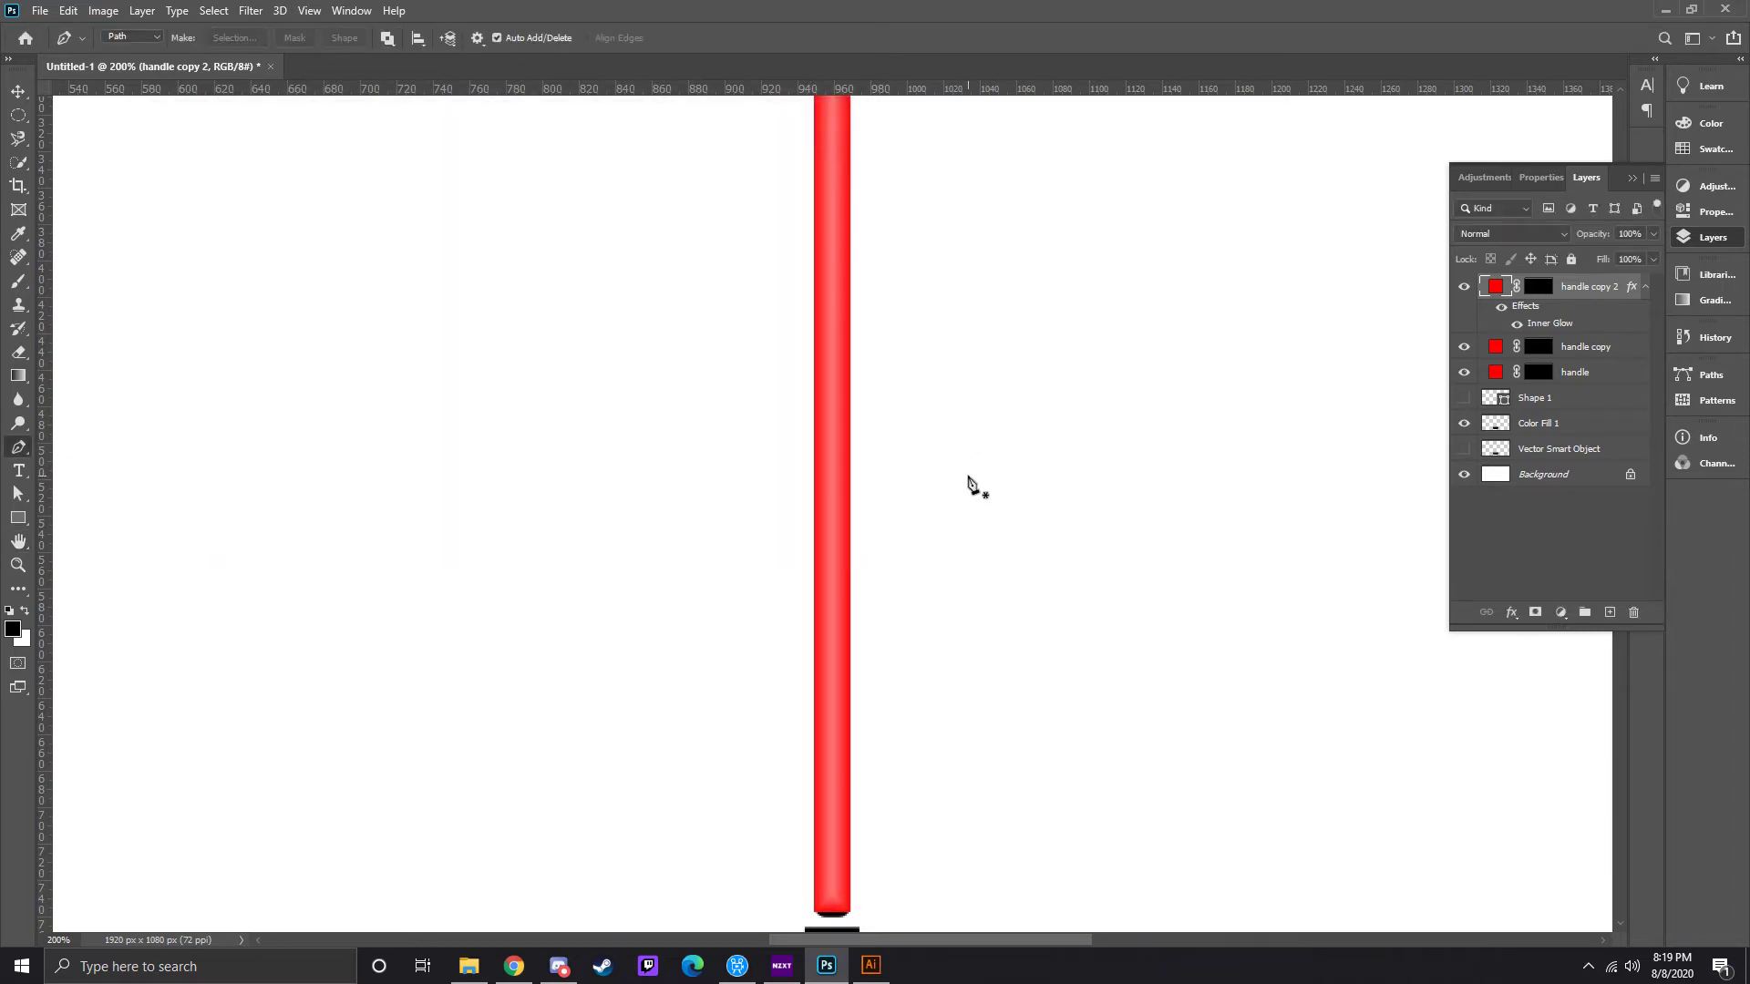
key("ctrl+minus")
key("ctrl+minus")
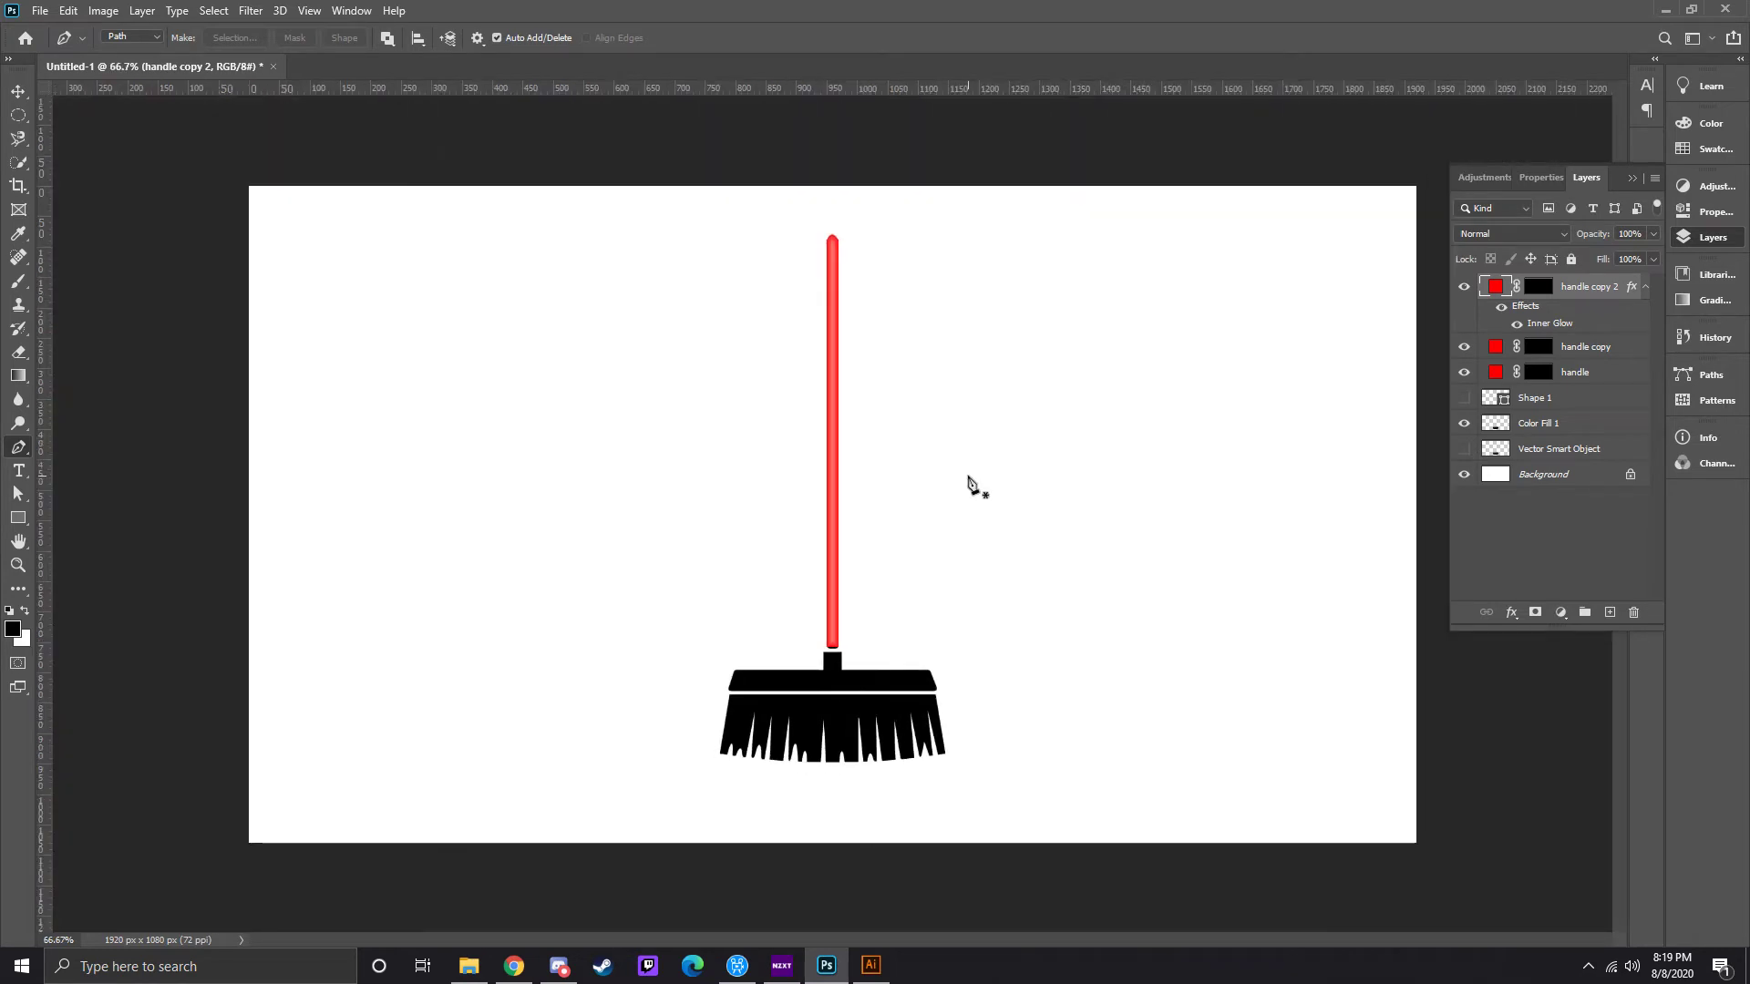
left_click(1558, 429)
left_click(16, 117)
right_click(16, 117)
left_click(82, 118)
mouse_move(810, 223)
left_mouse_down()
mouse_move(883, 570)
mouse_move(857, 650)
left_mouse_up()
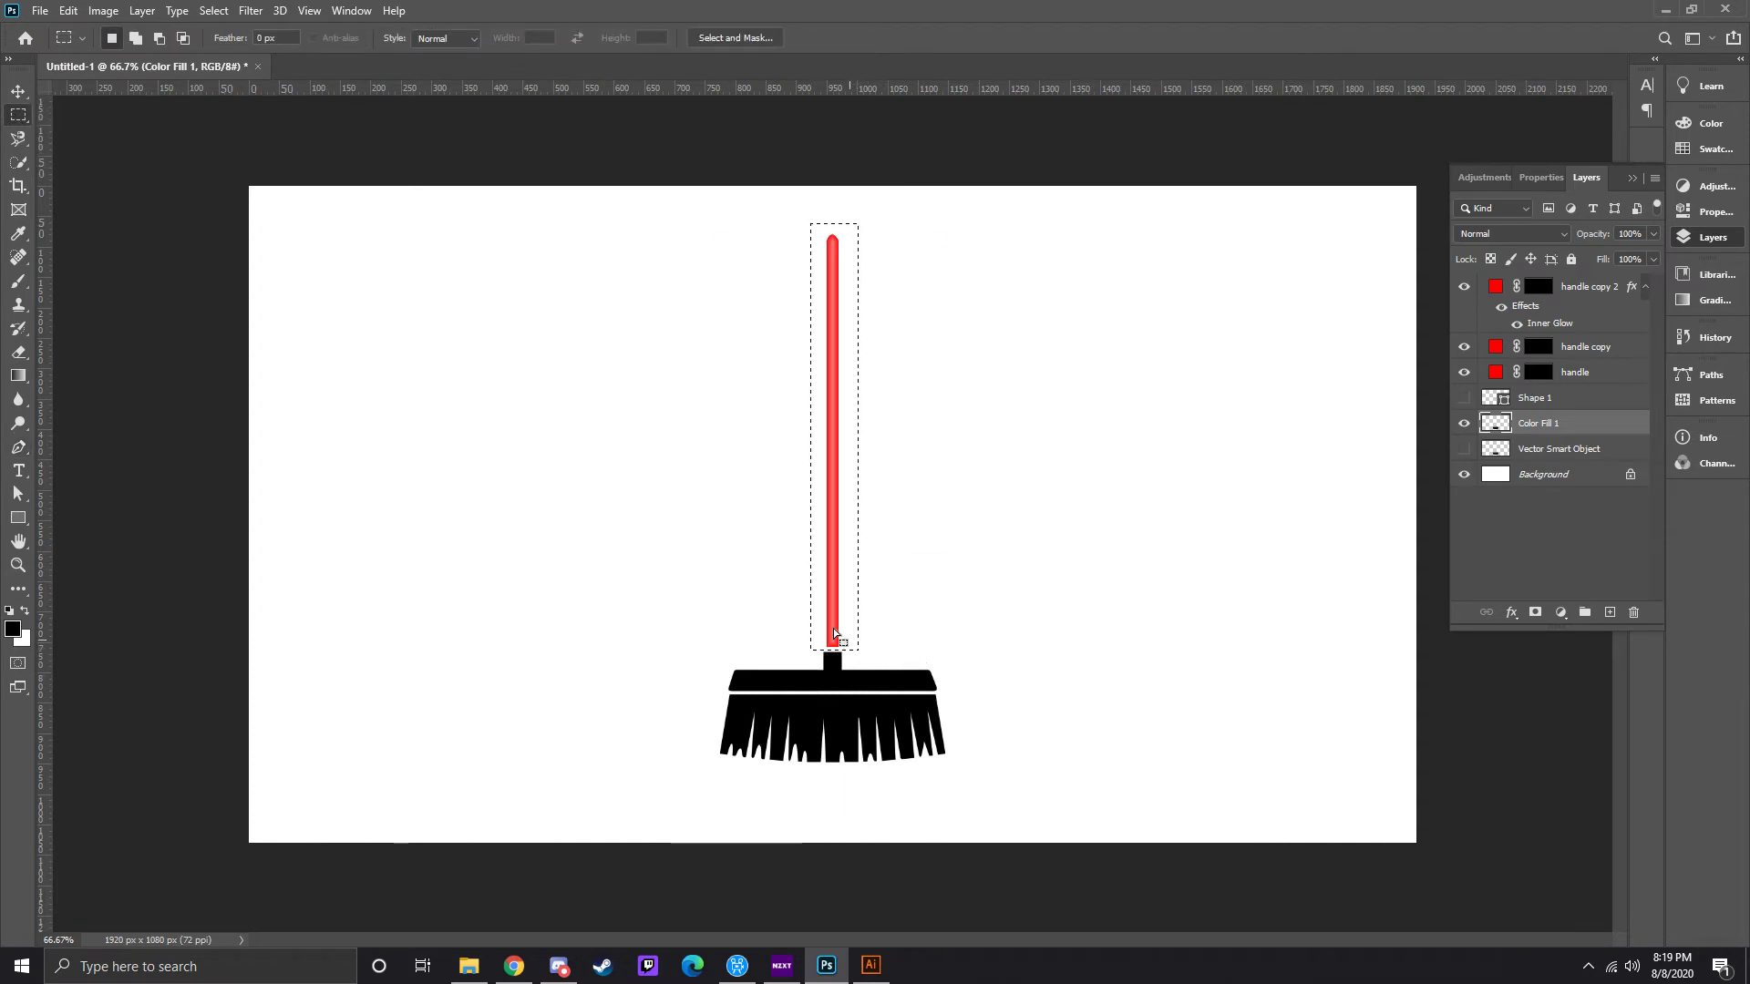
left_click(18, 91)
key("ctrl+d")
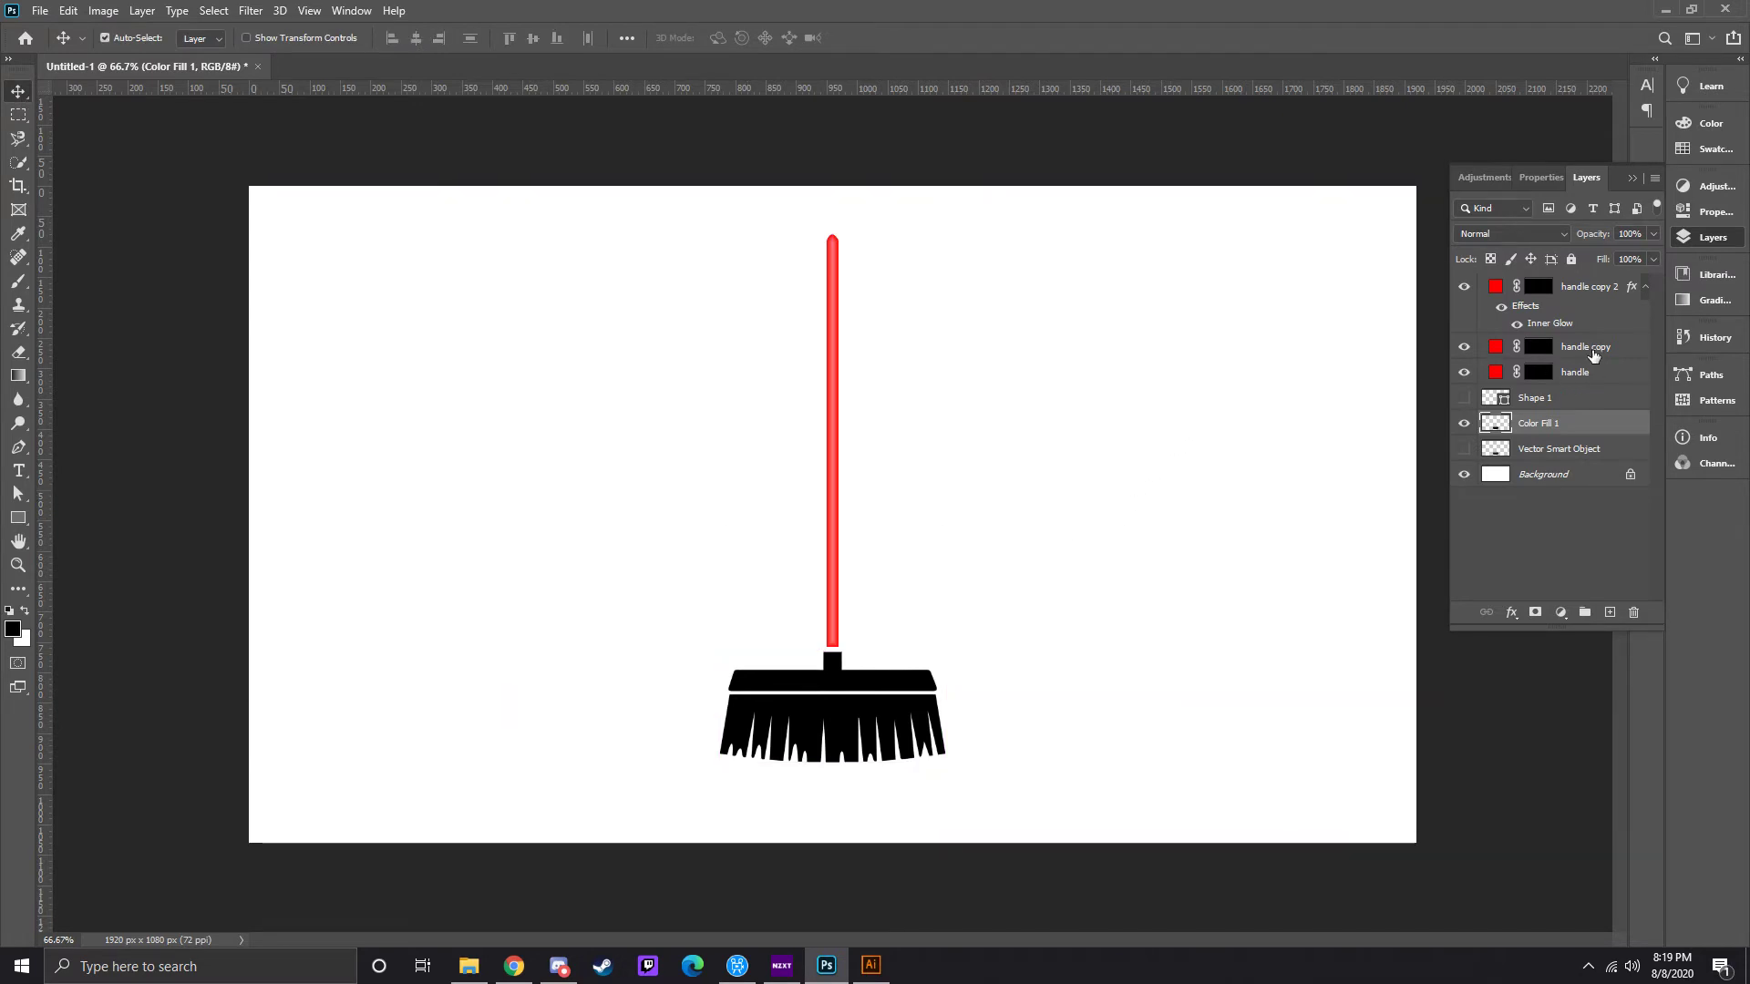
left_click(1613, 304)
- Convert handle copy to a smart object and apply a small-radius Gaussian Blur
left_click(1590, 354)
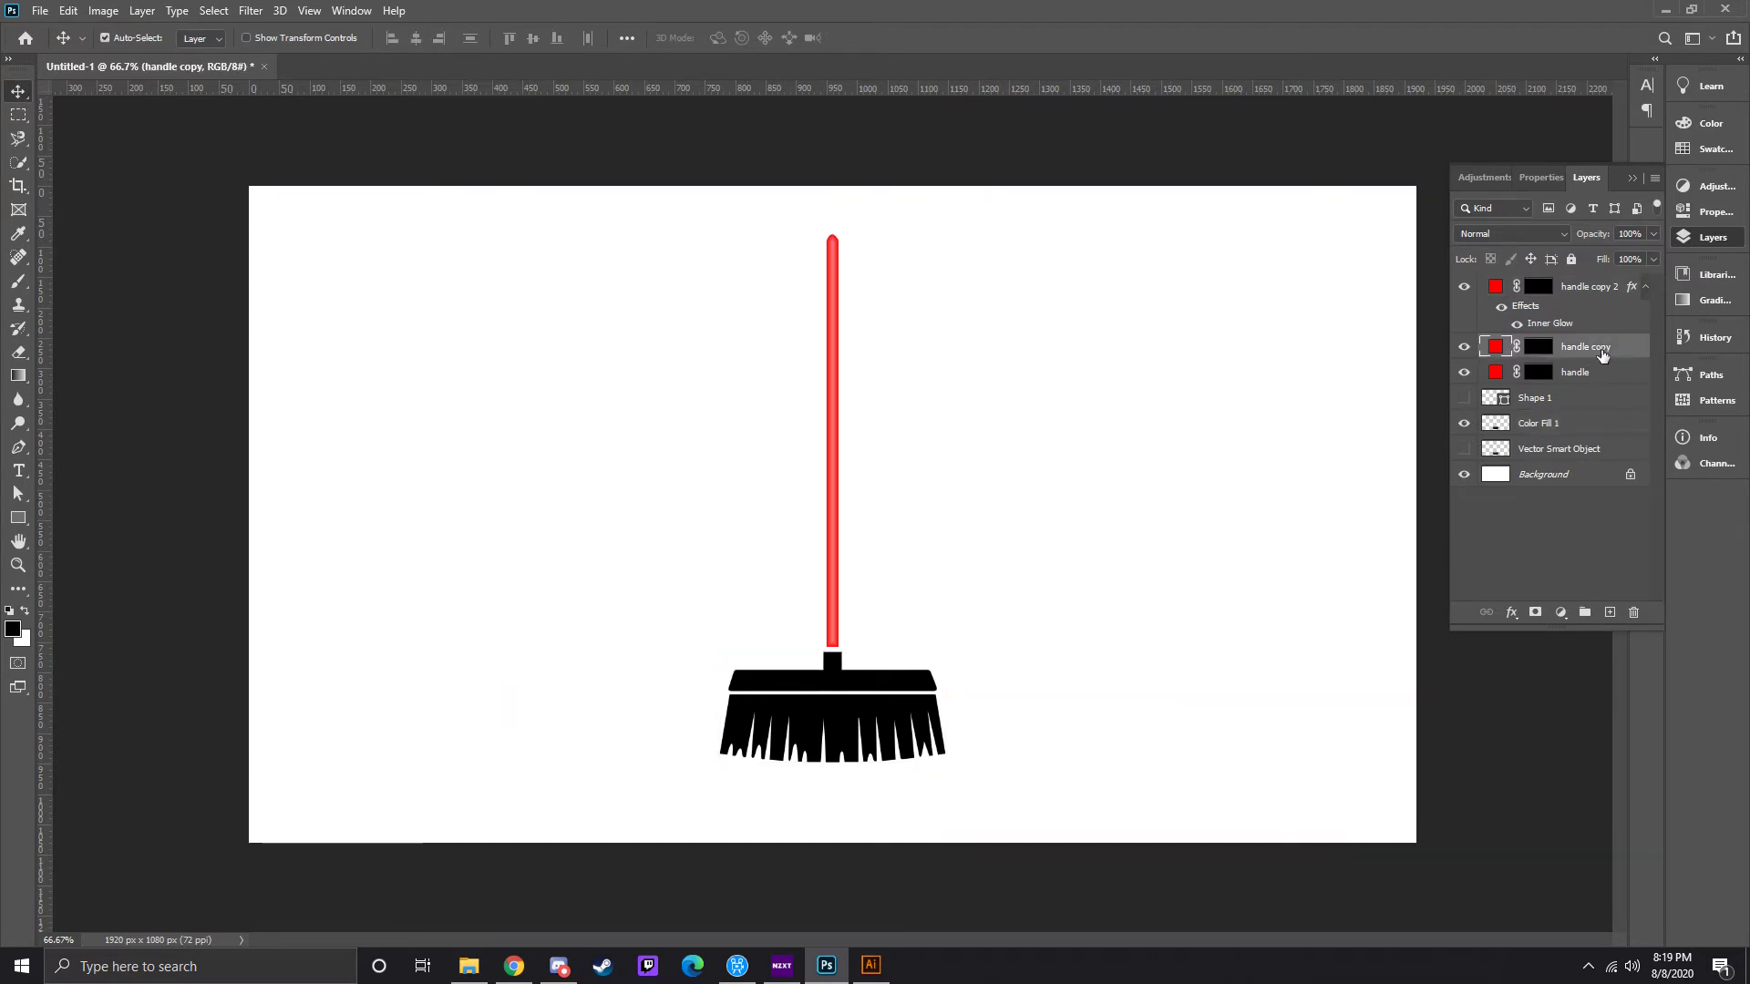
left_click(250, 10)
mouse_move(260, 216)
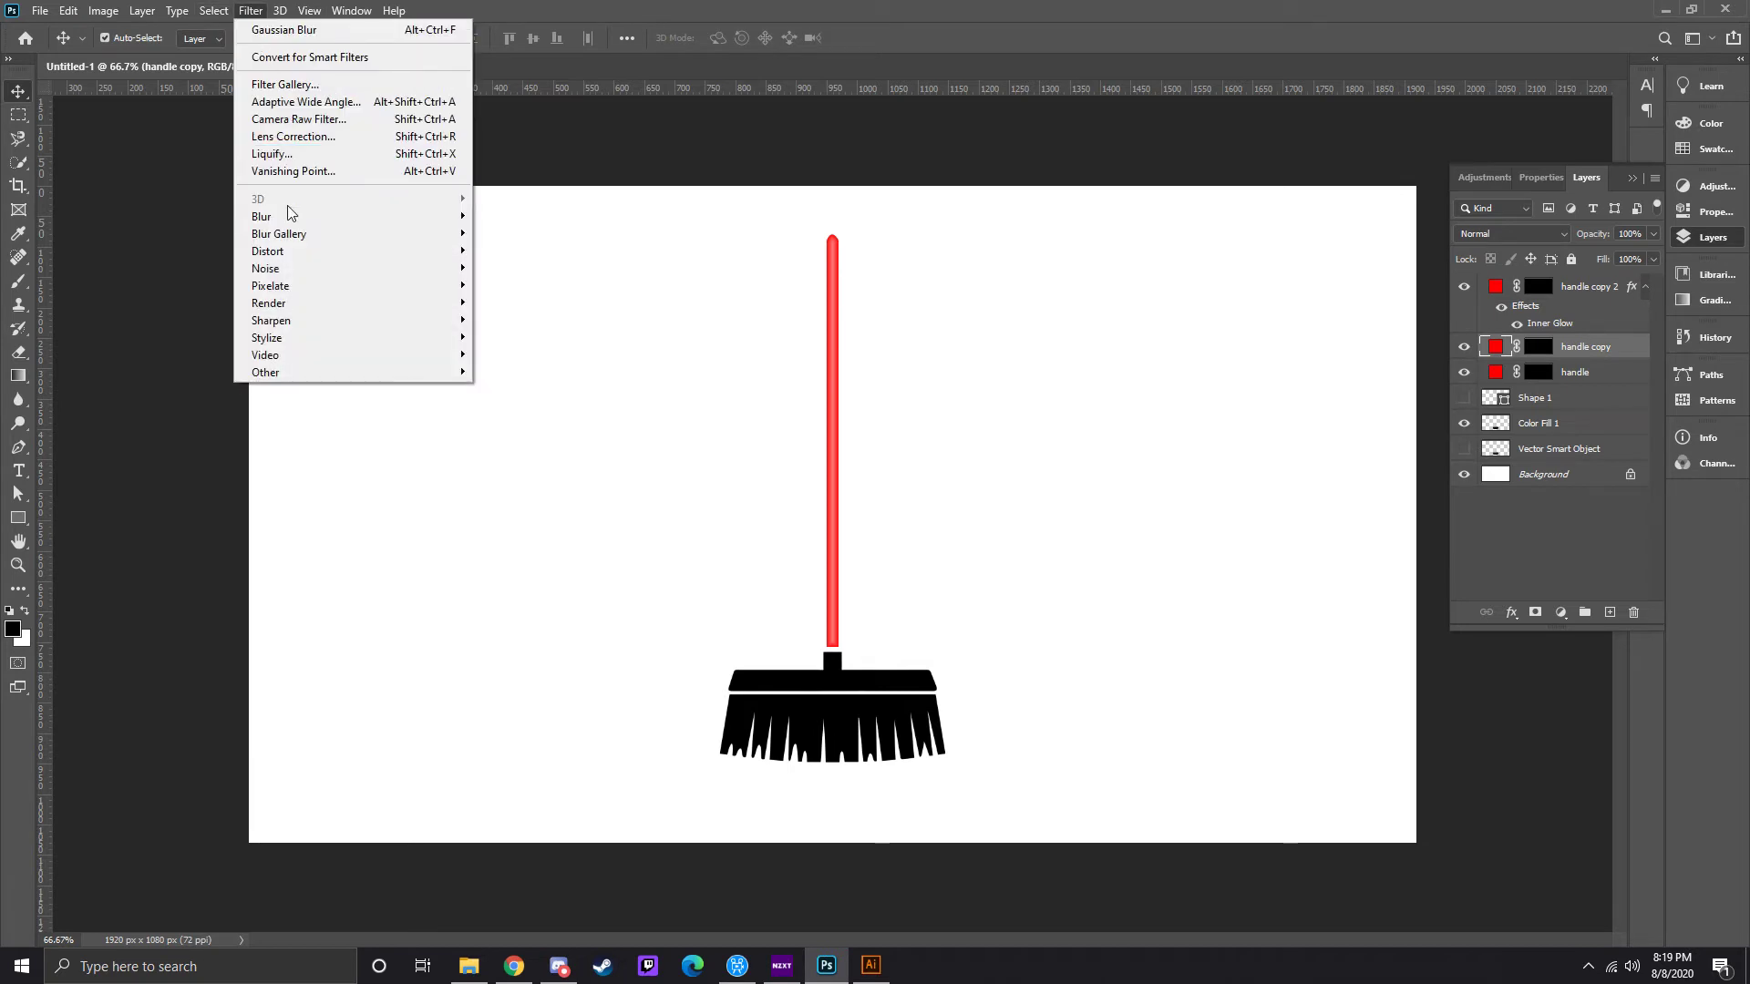
left_click(522, 285)
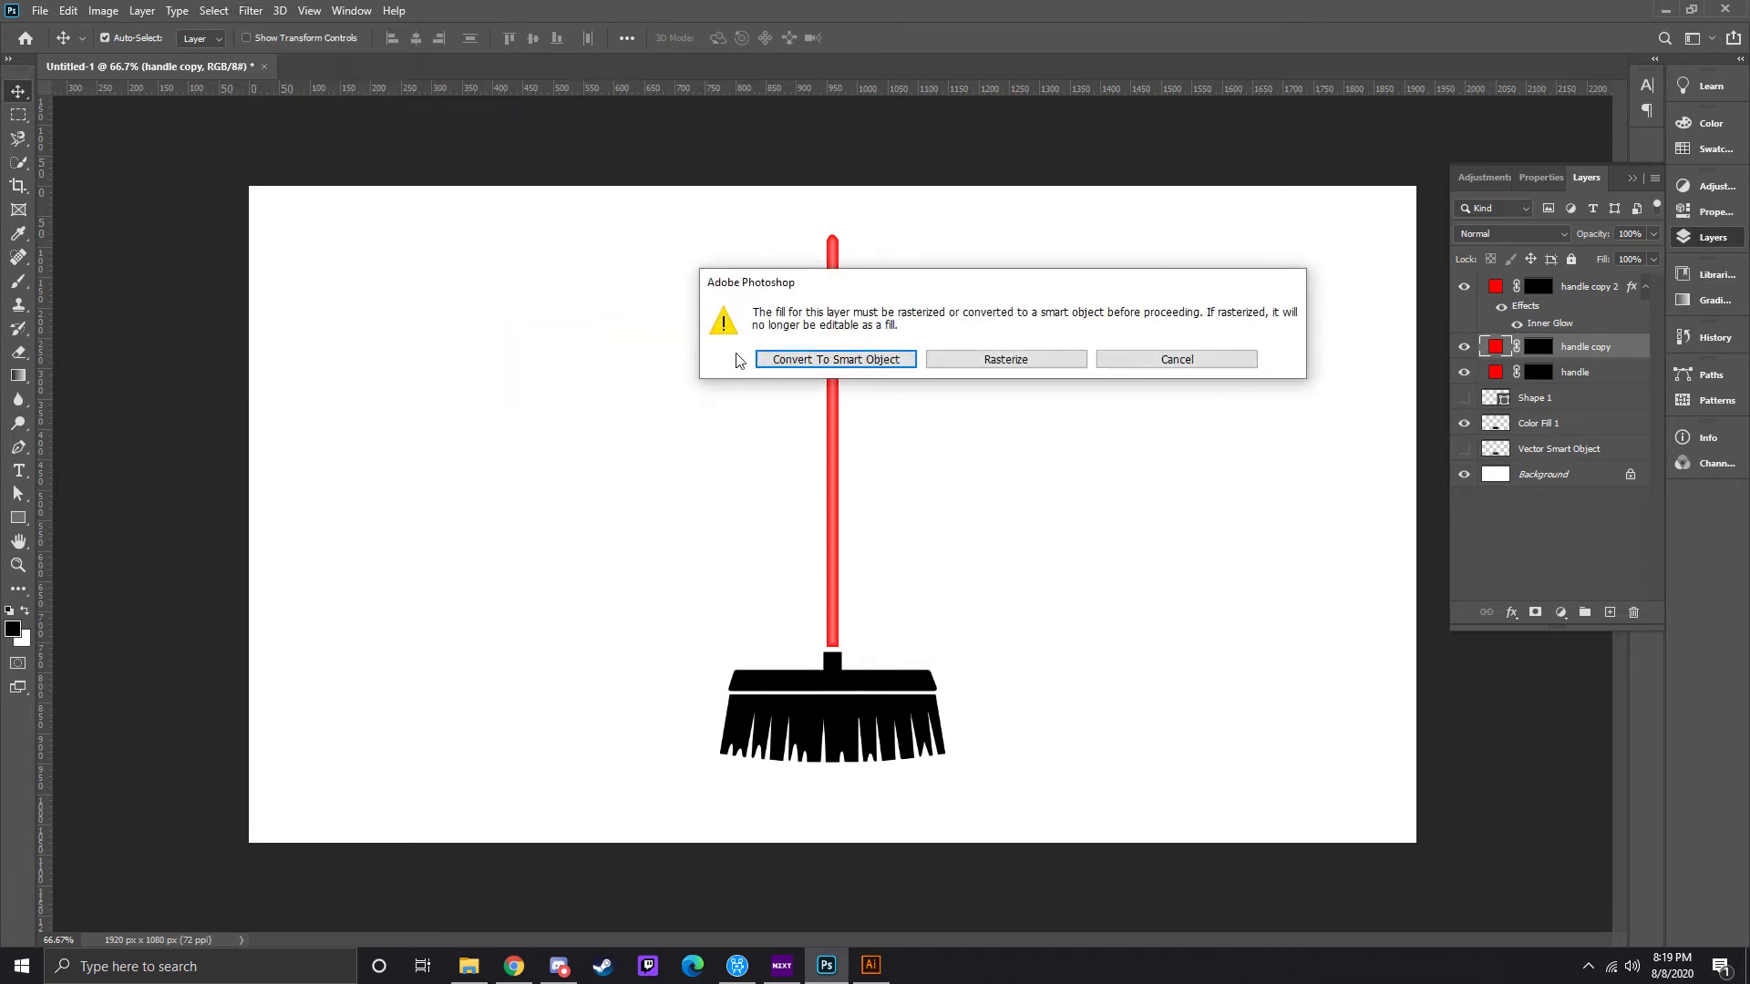
left_click(1005, 360)
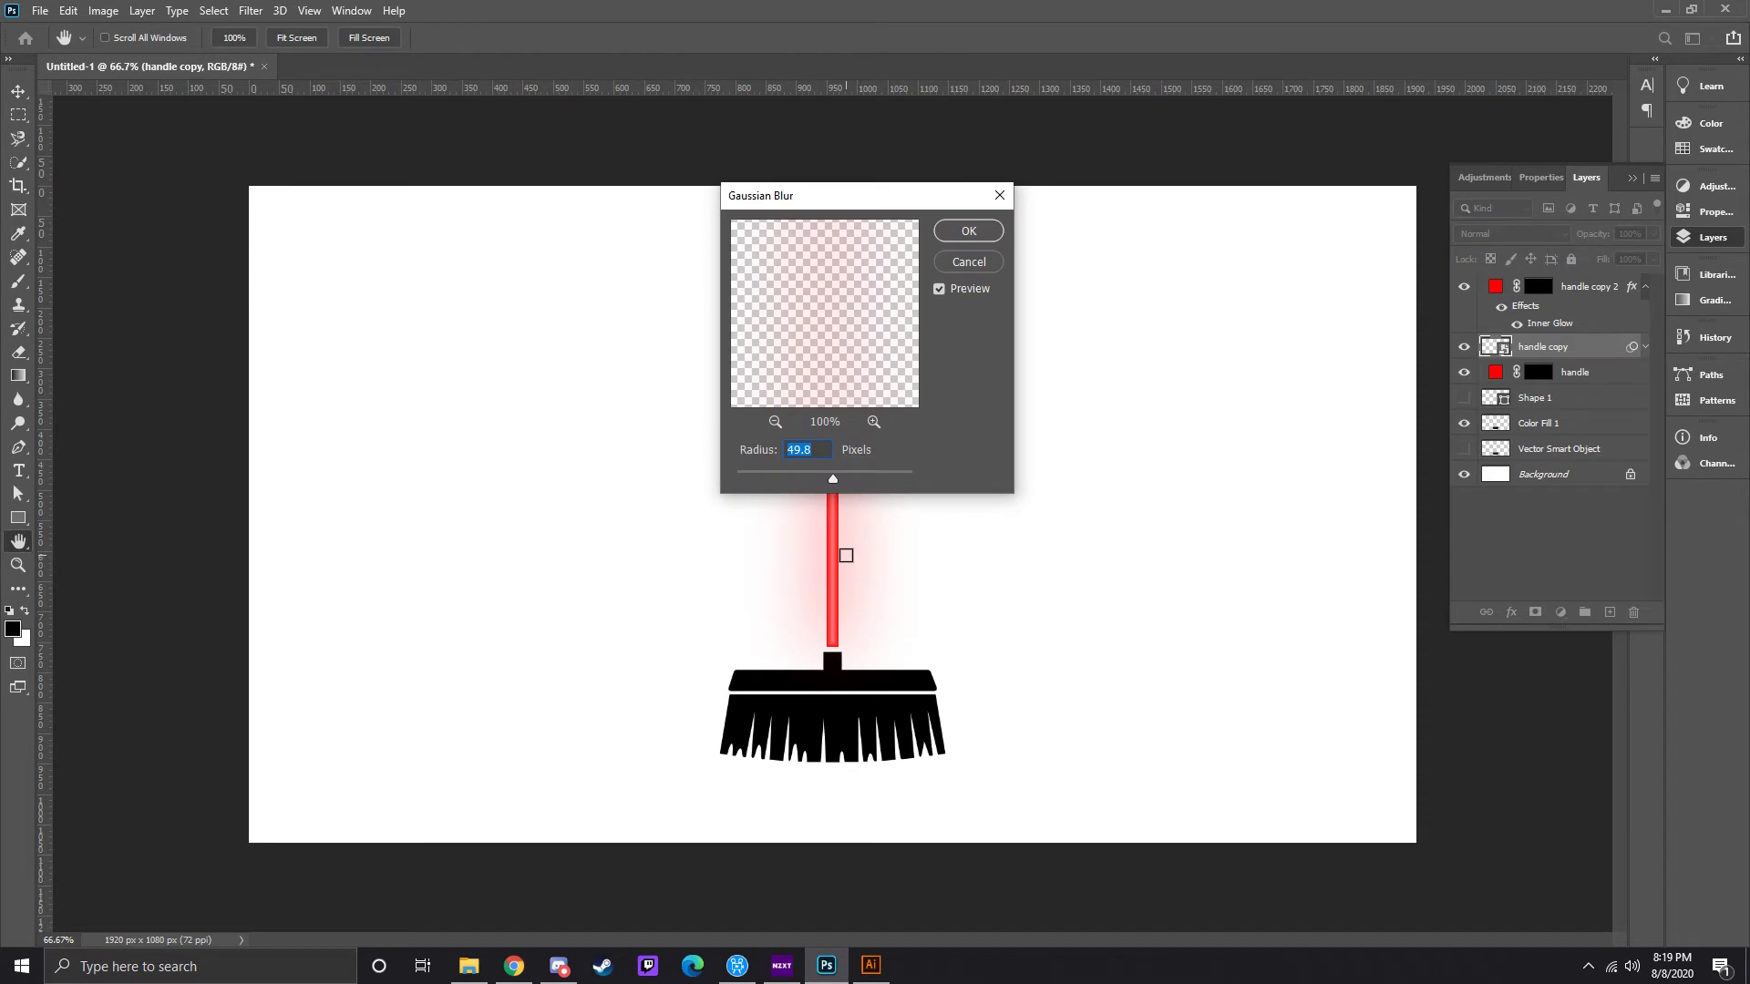
scroll(846, 555, "up", 2)
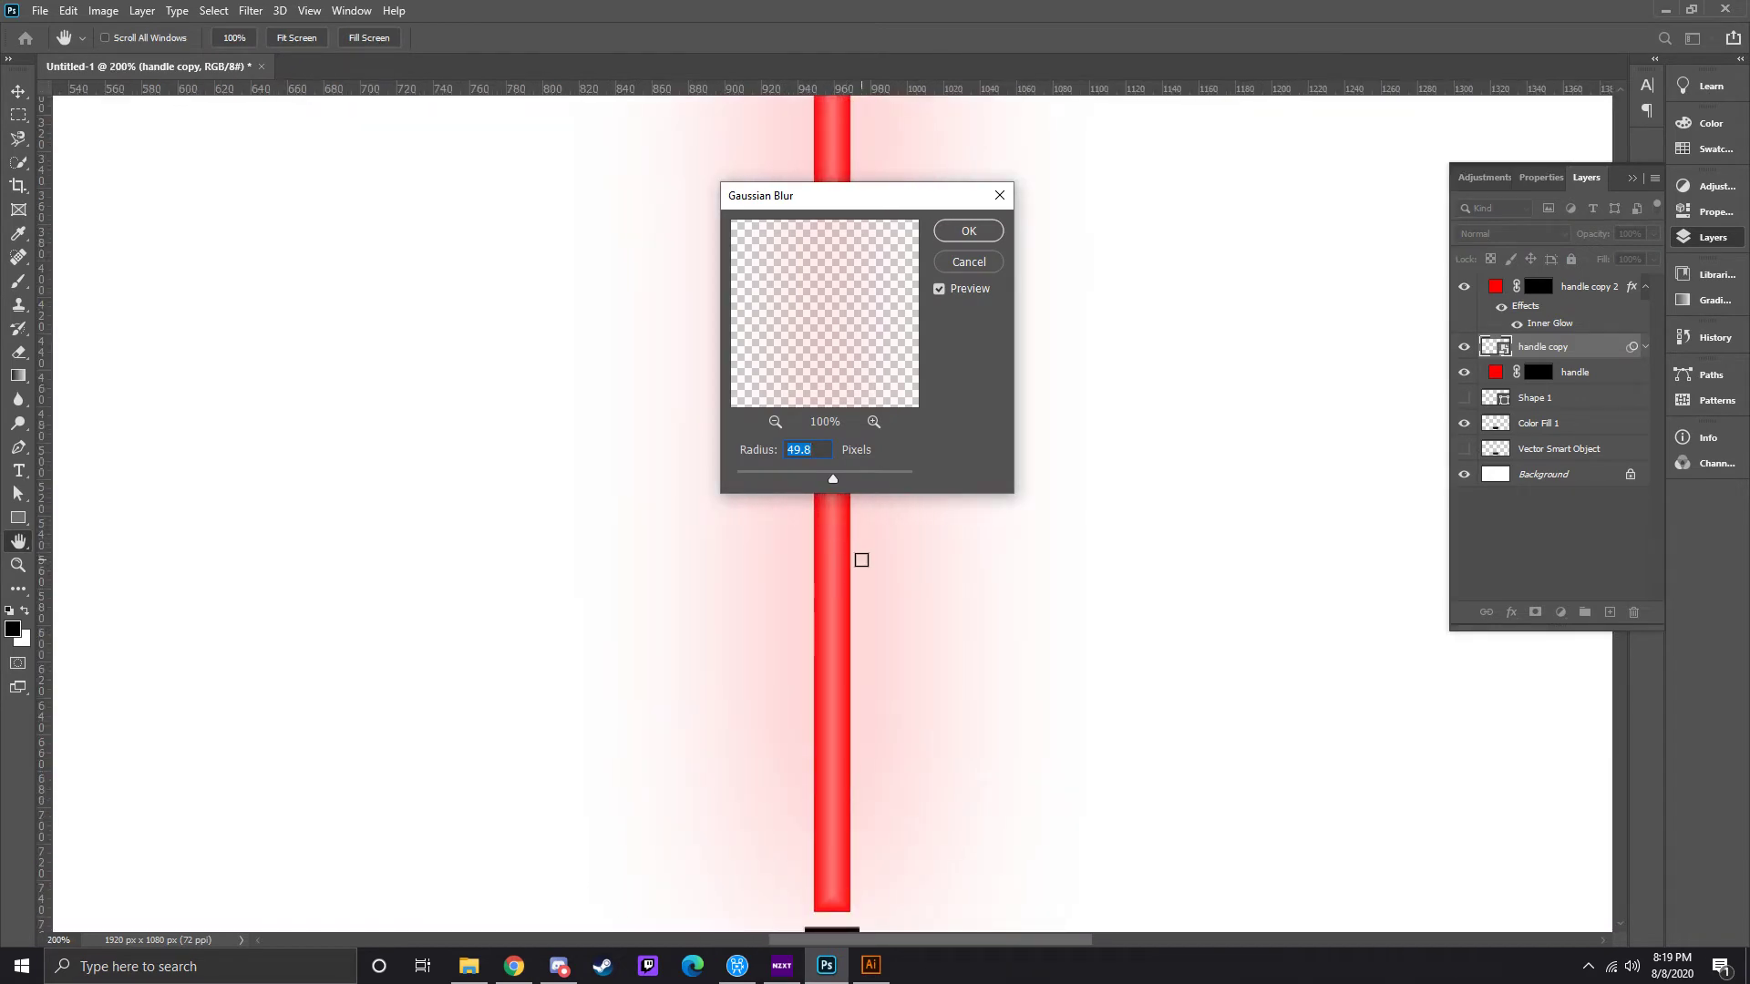
type("5")
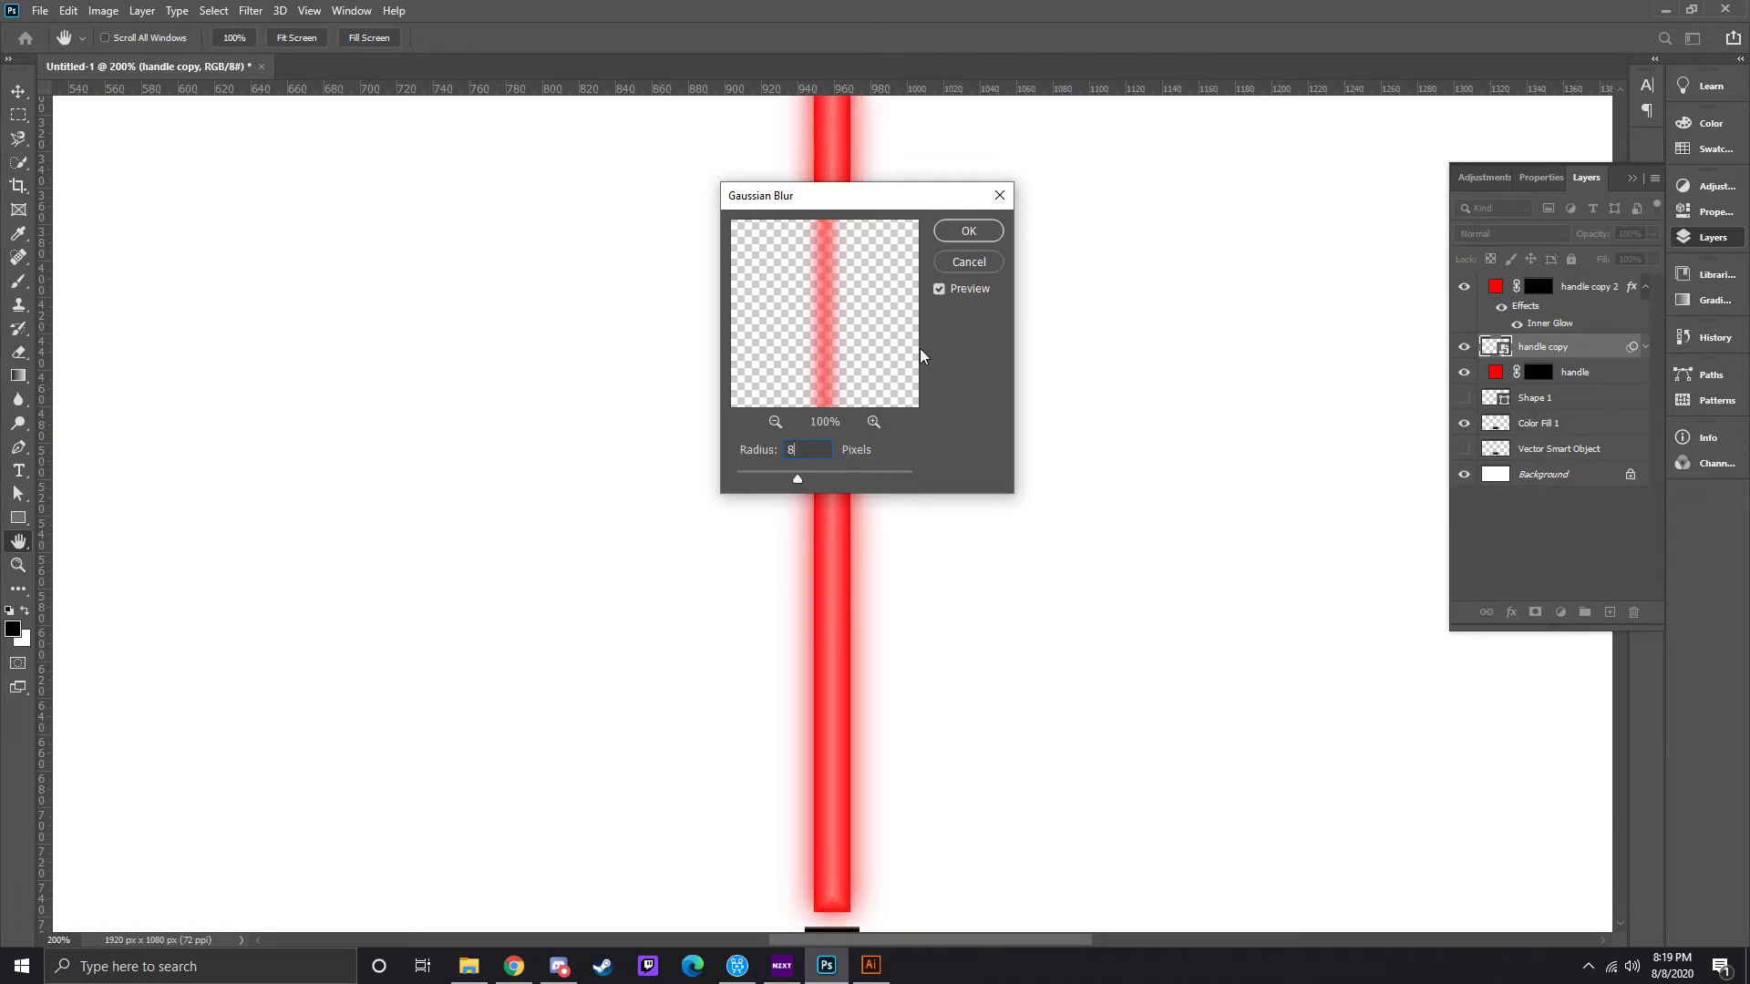
left_click(969, 233)
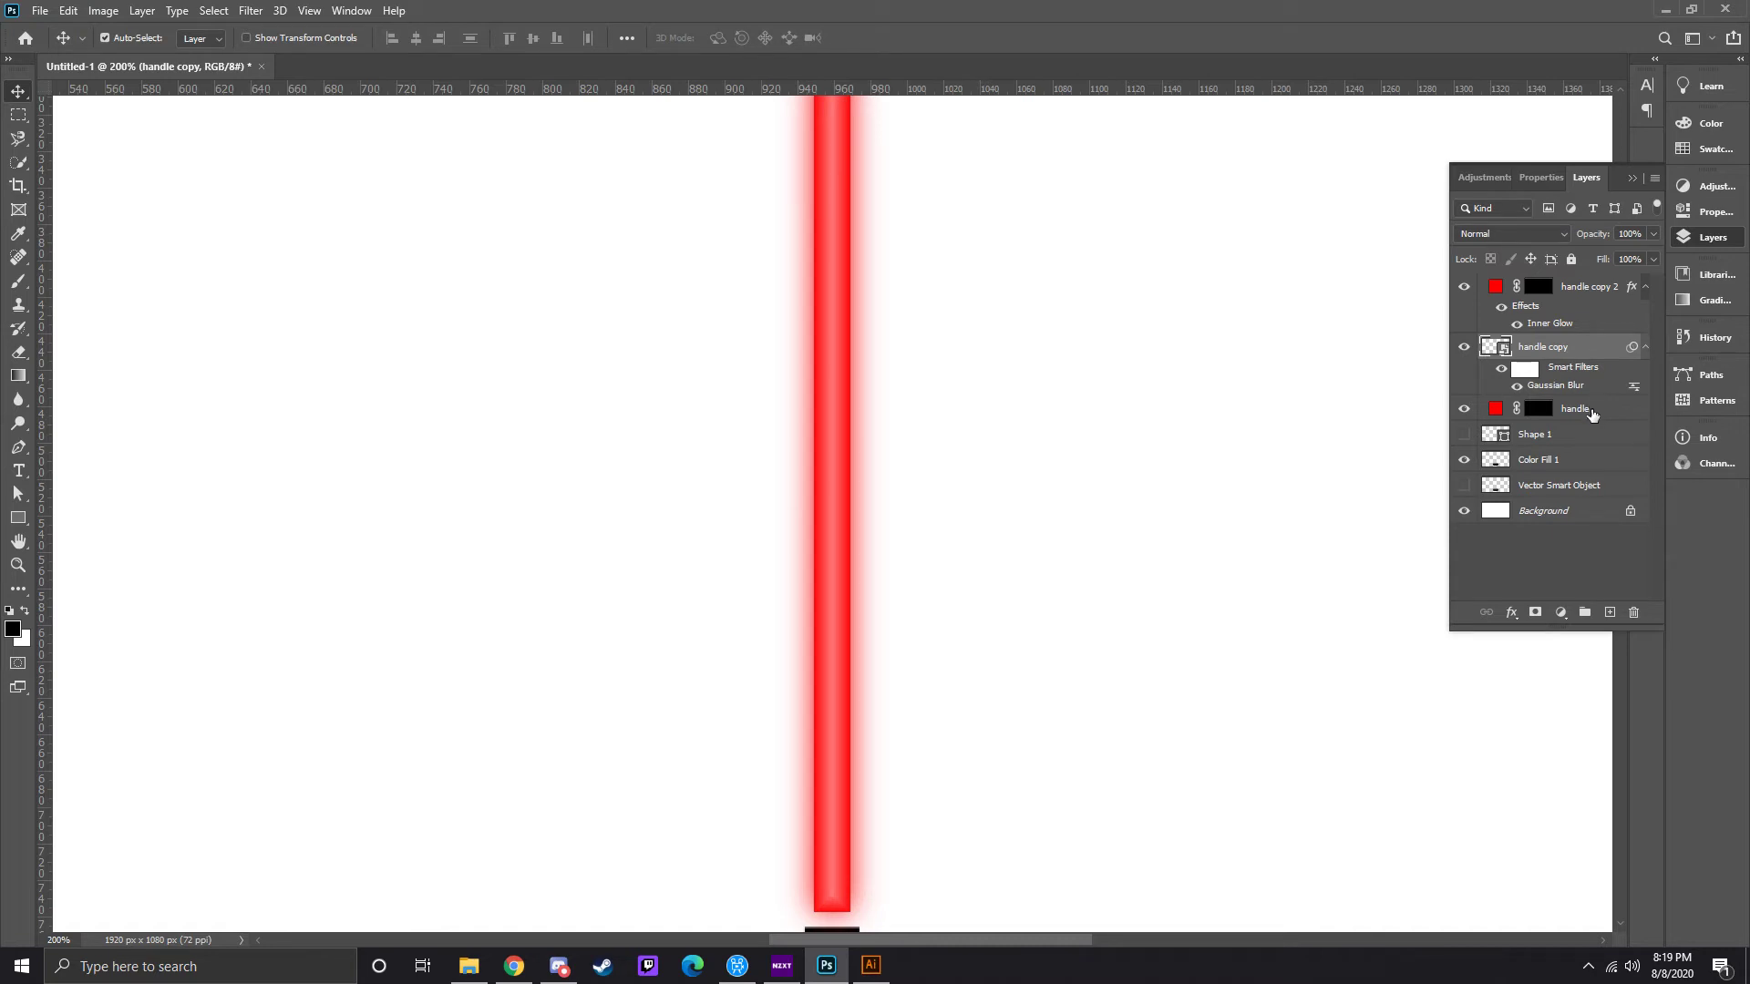
- Convert the handle layer to a smart object and apply an 18 px Gaussian Blur
left_click(1577, 411)
left_click(250, 10)
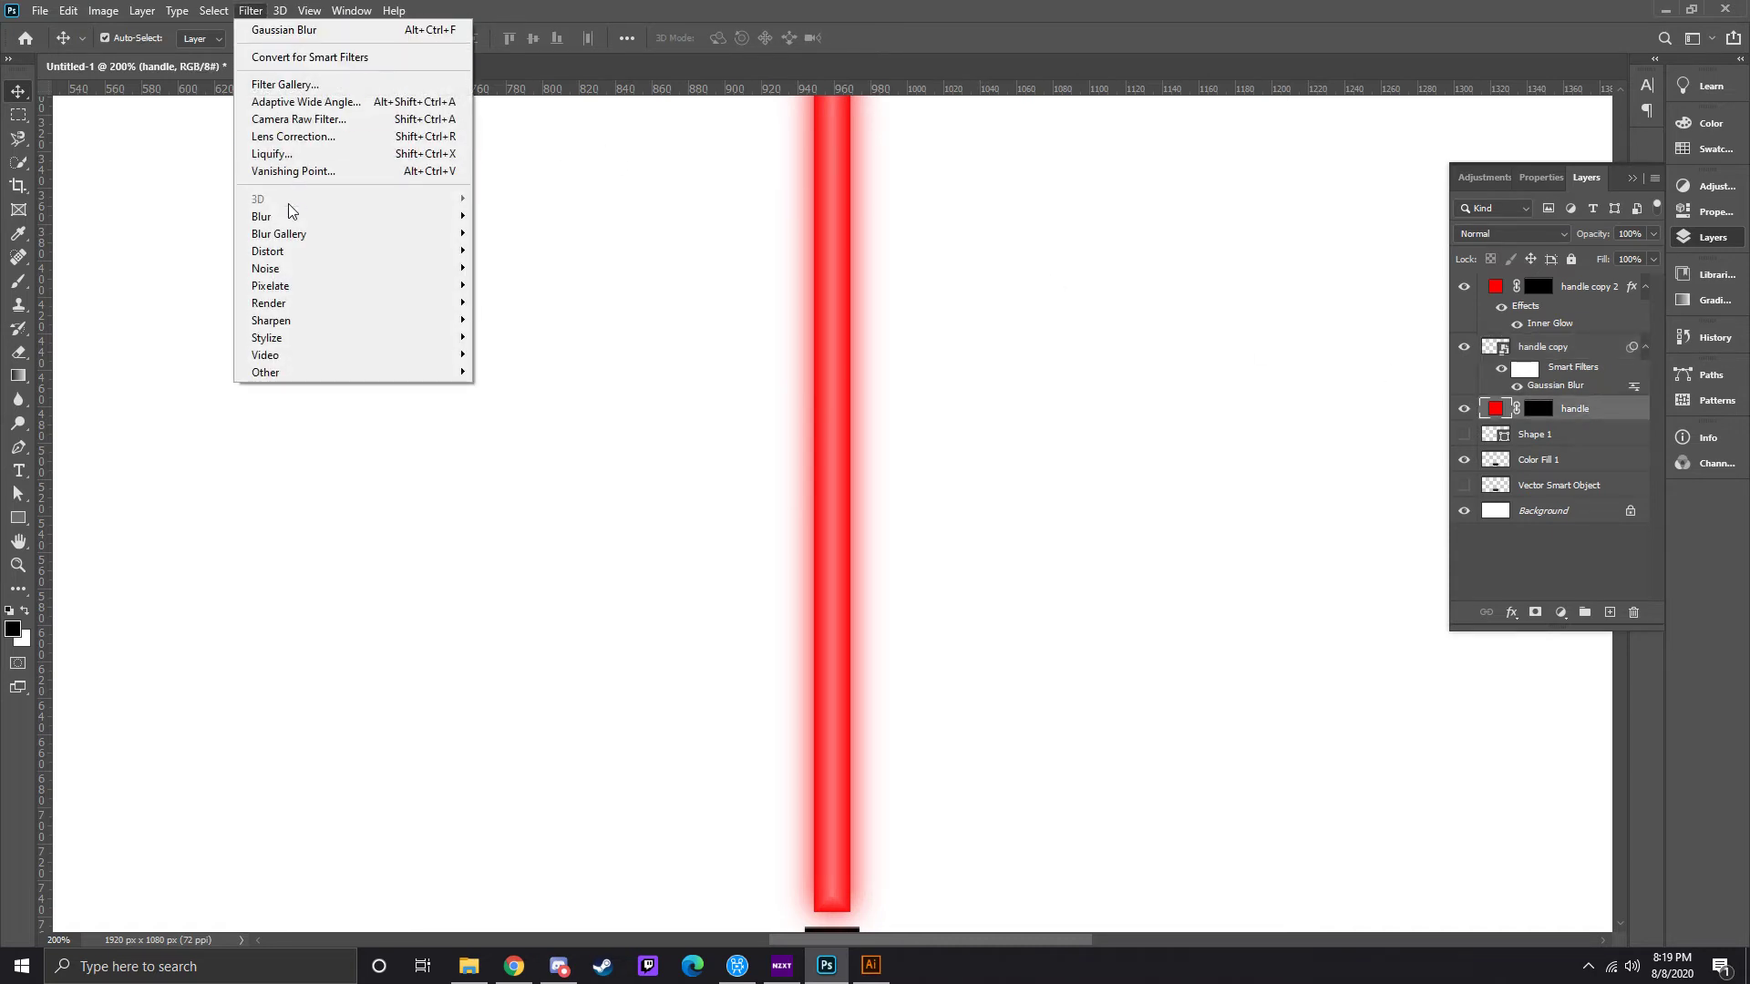
left_click(524, 285)
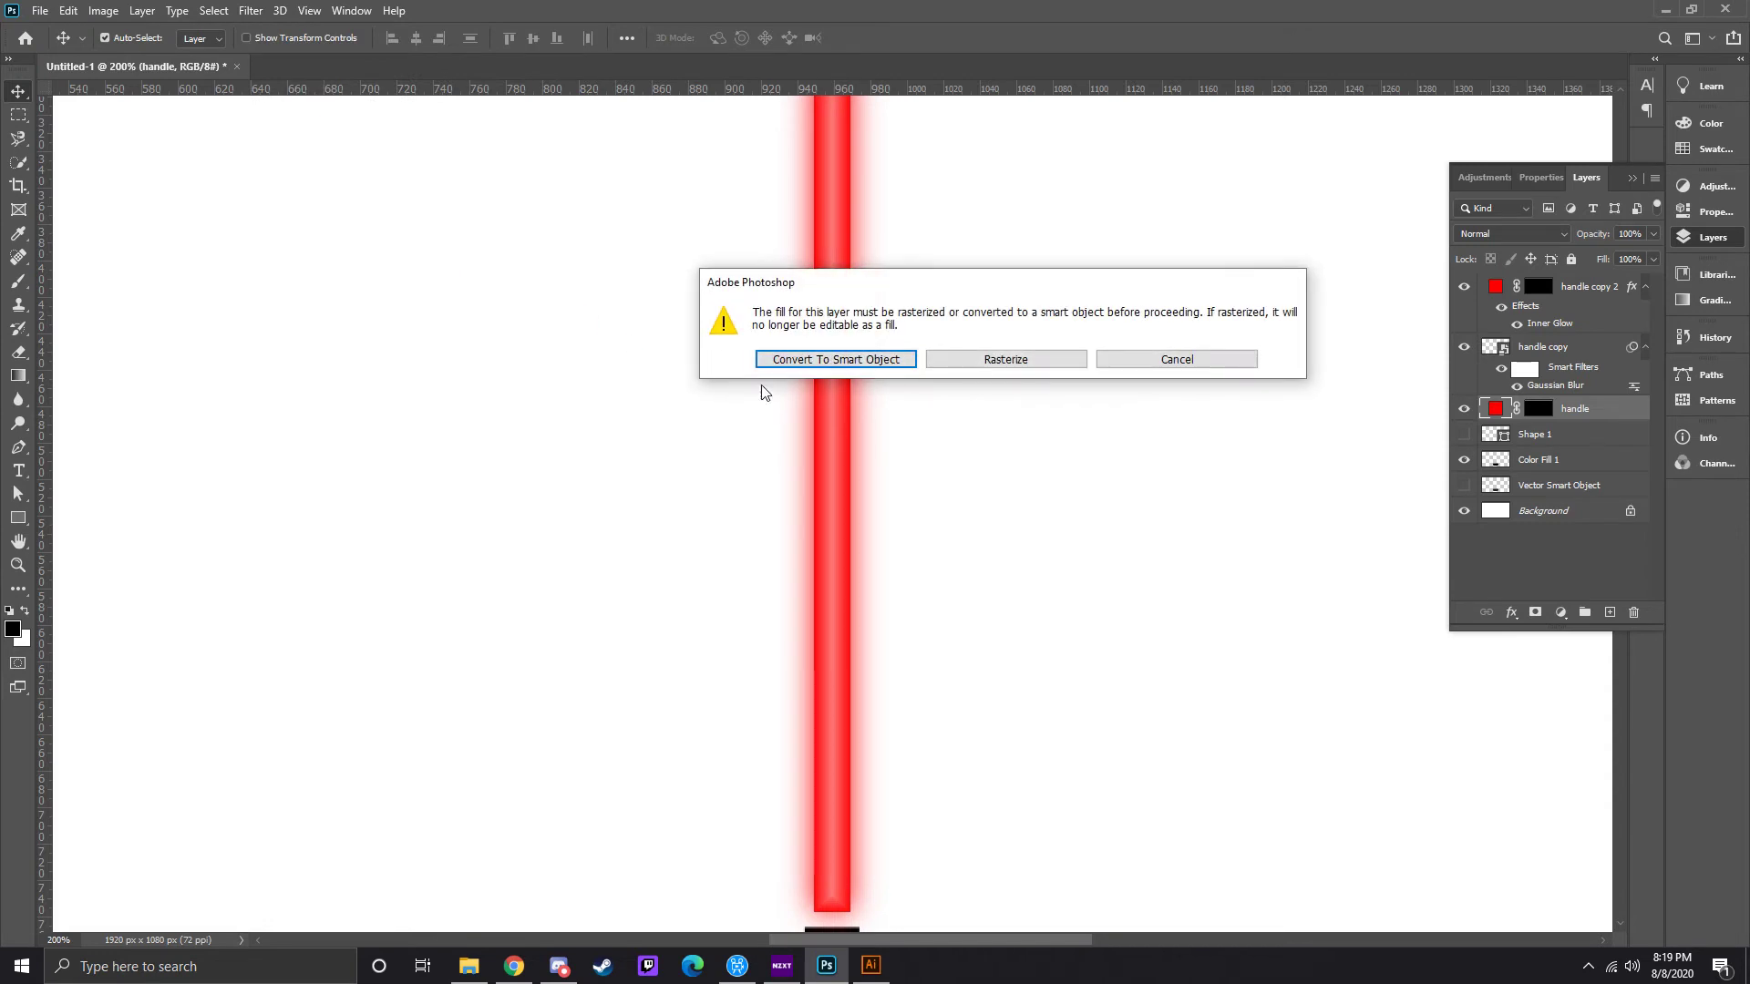
left_click(829, 359)
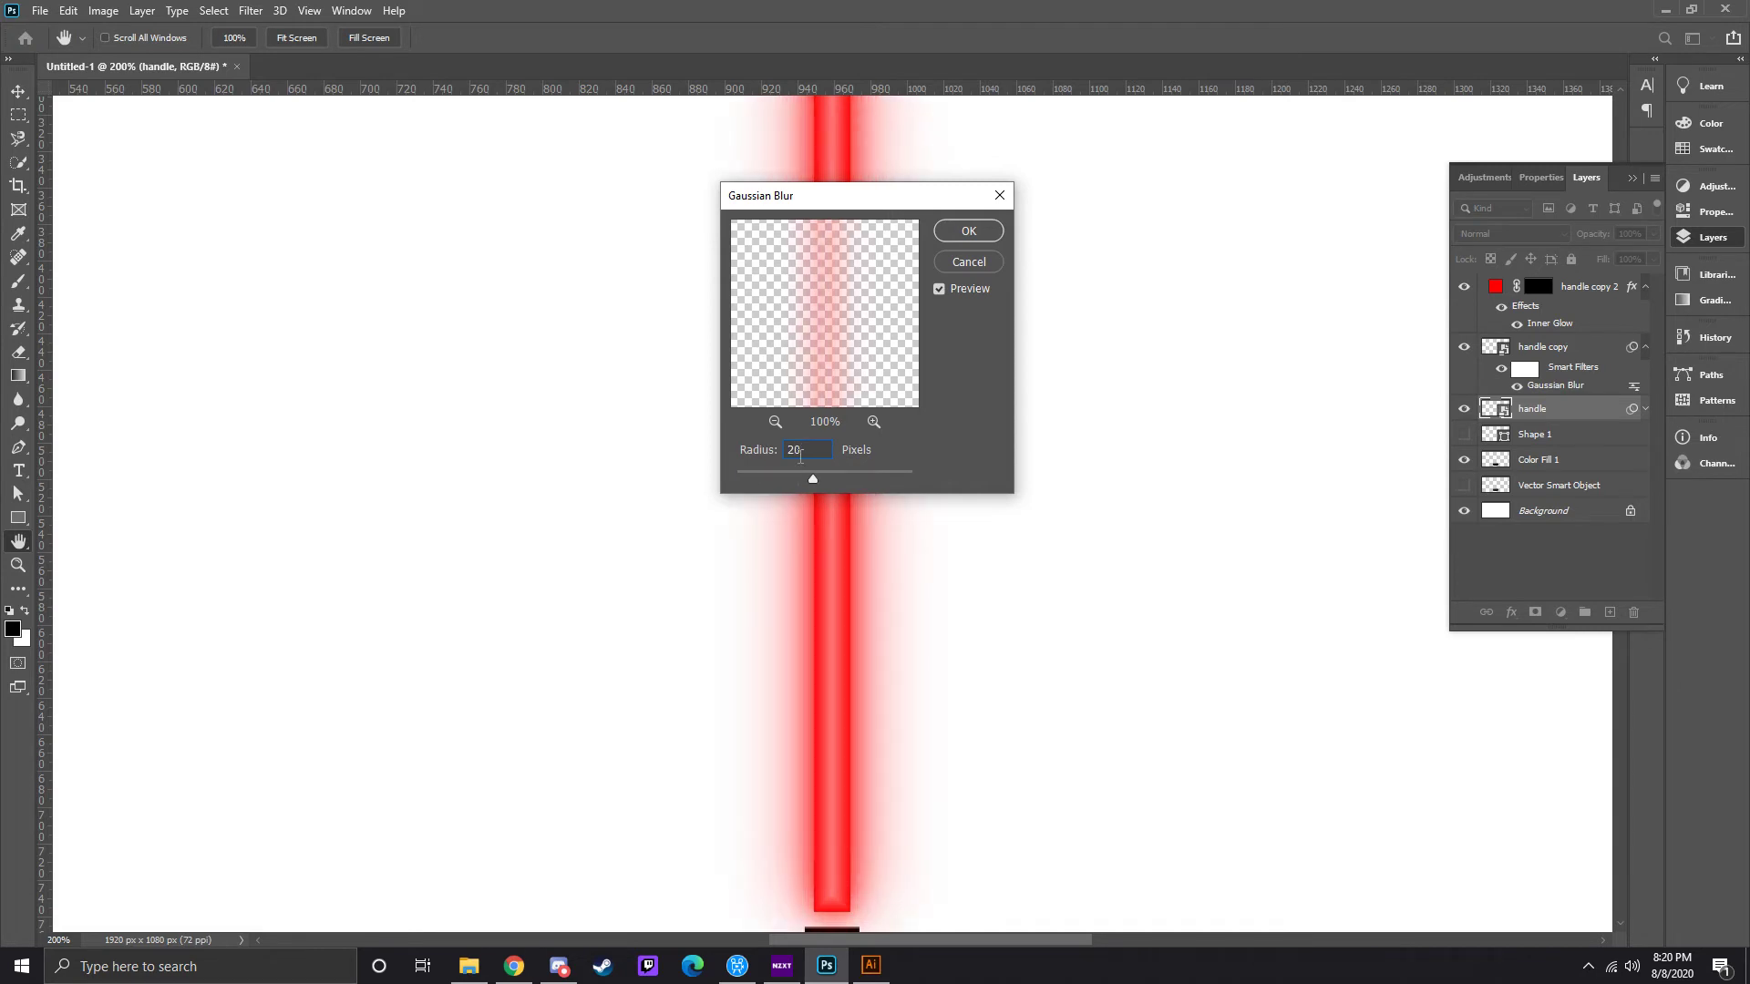
key("BackSpace")
key("BackSpace")
type("8")
left_click(968, 234)
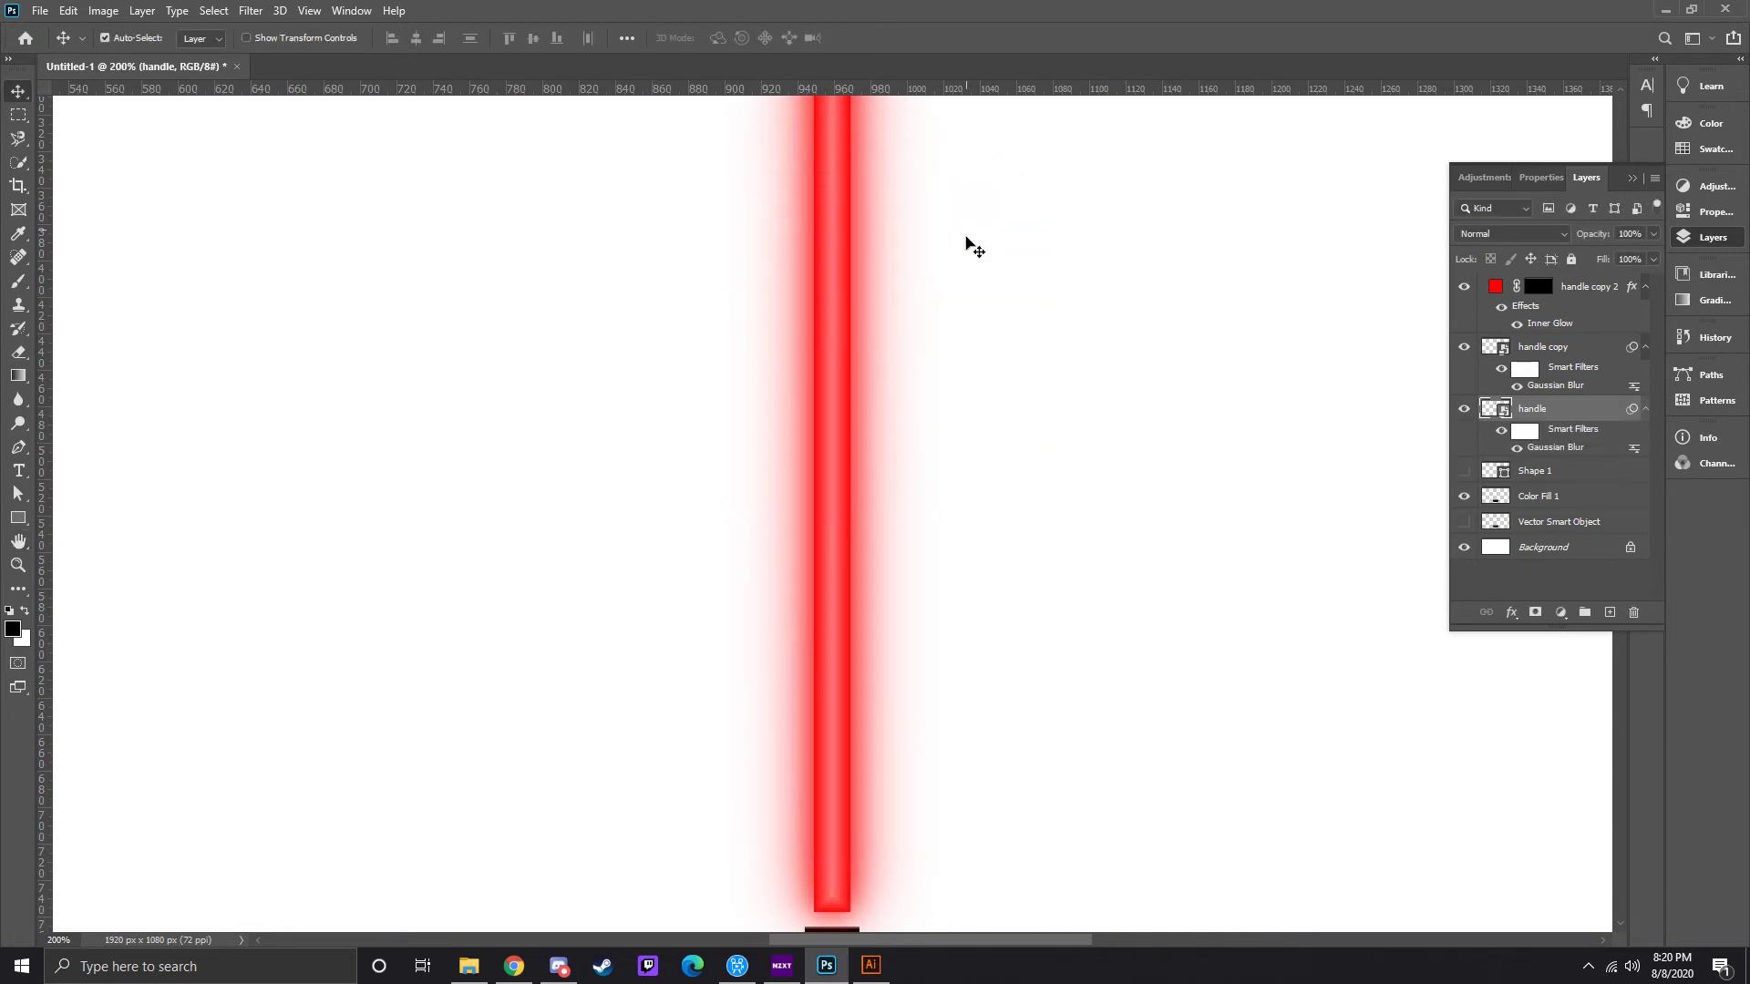
- Move Color Fill 1 above Shape 1 and group the broom layers into Group 1
key("v")
key("ctrl+0")
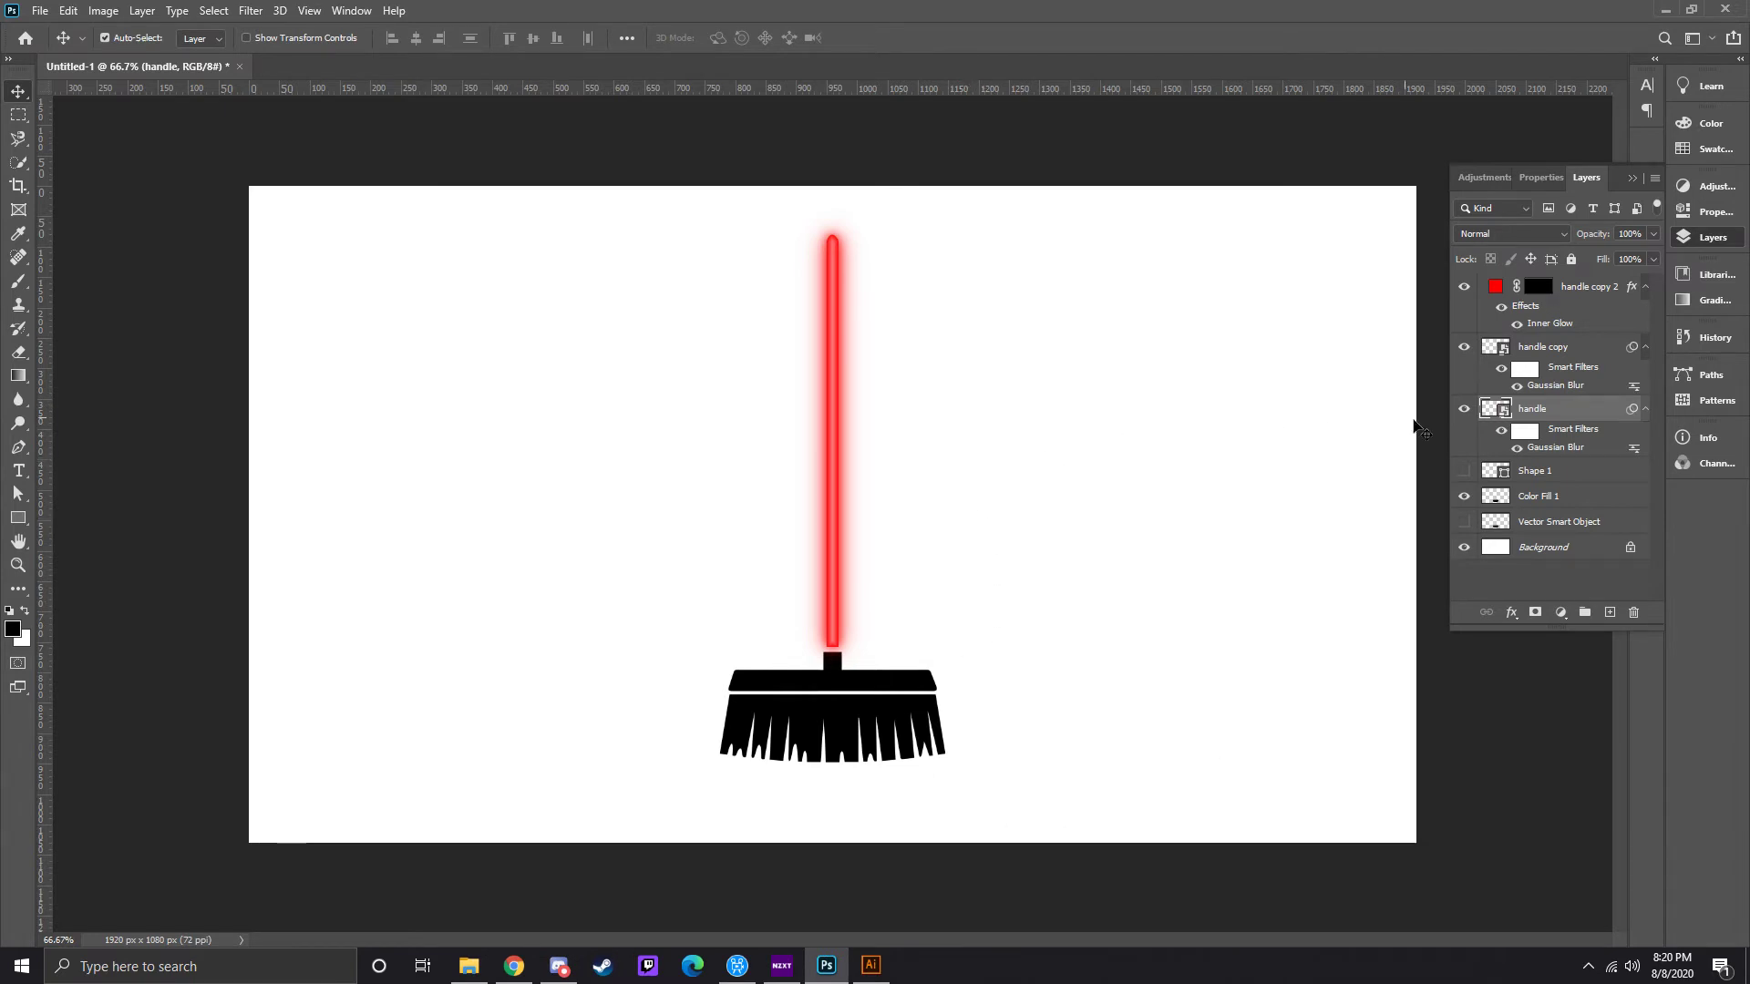
left_click_drag(1539, 495, 1542, 465)
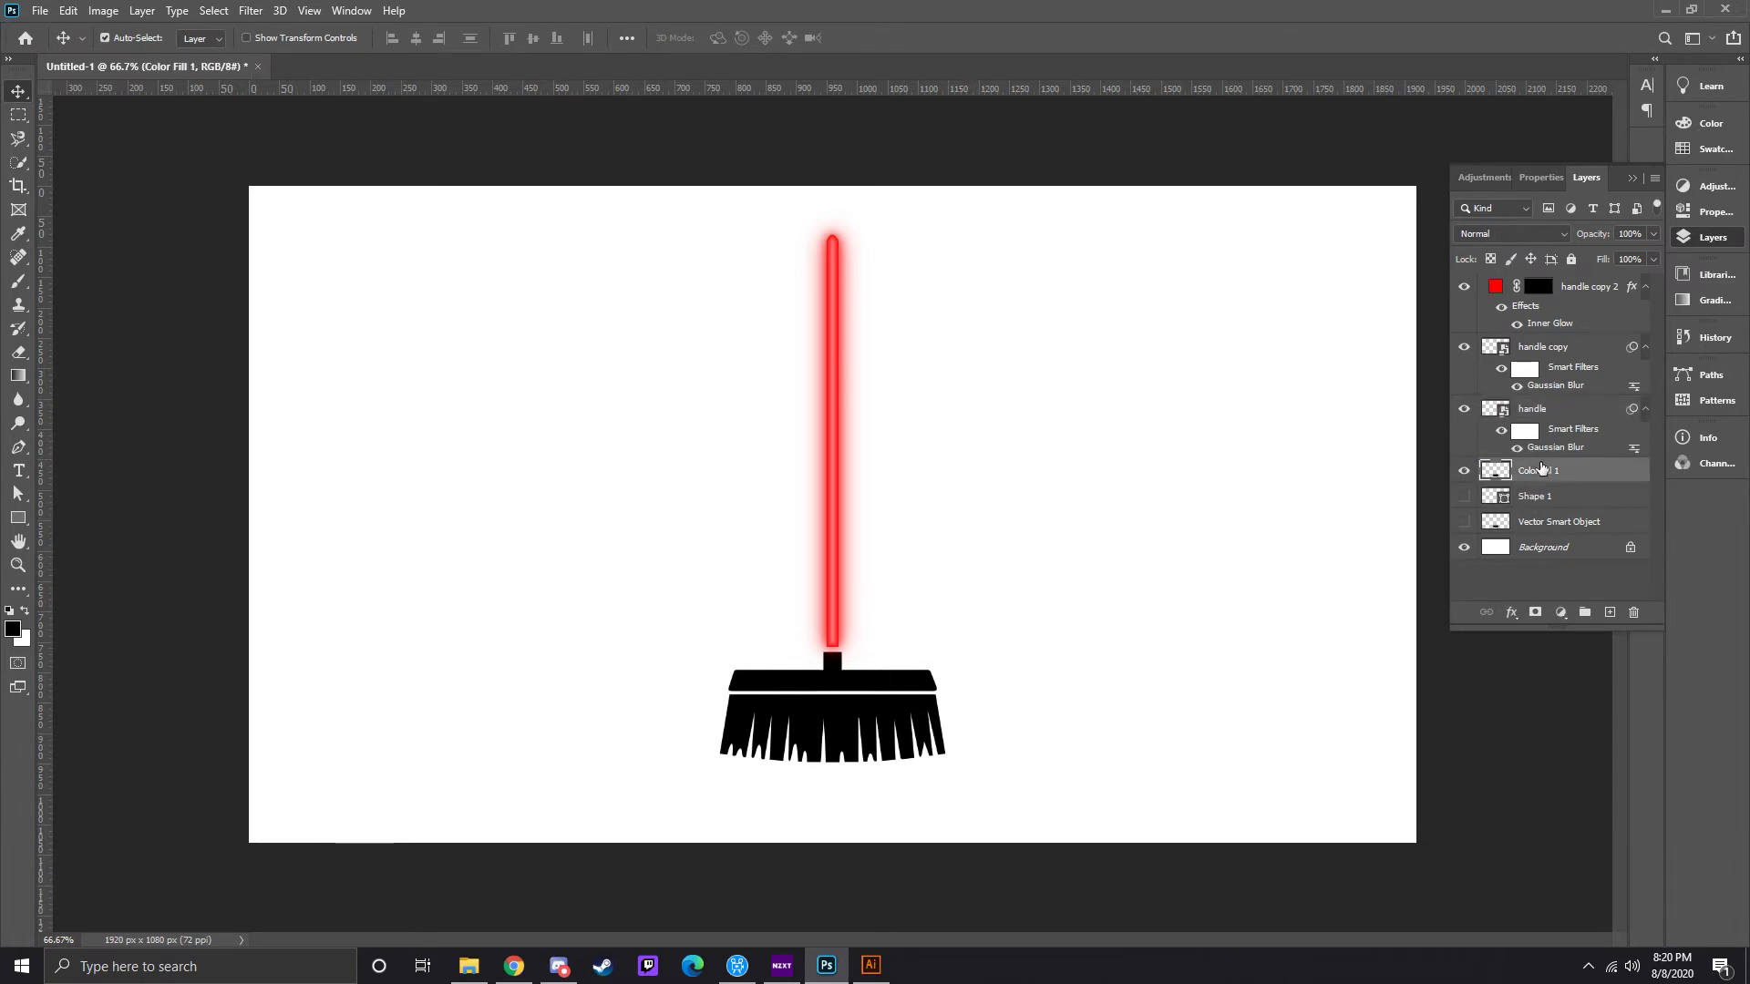
left_click_drag(957, 524, 730, 743)
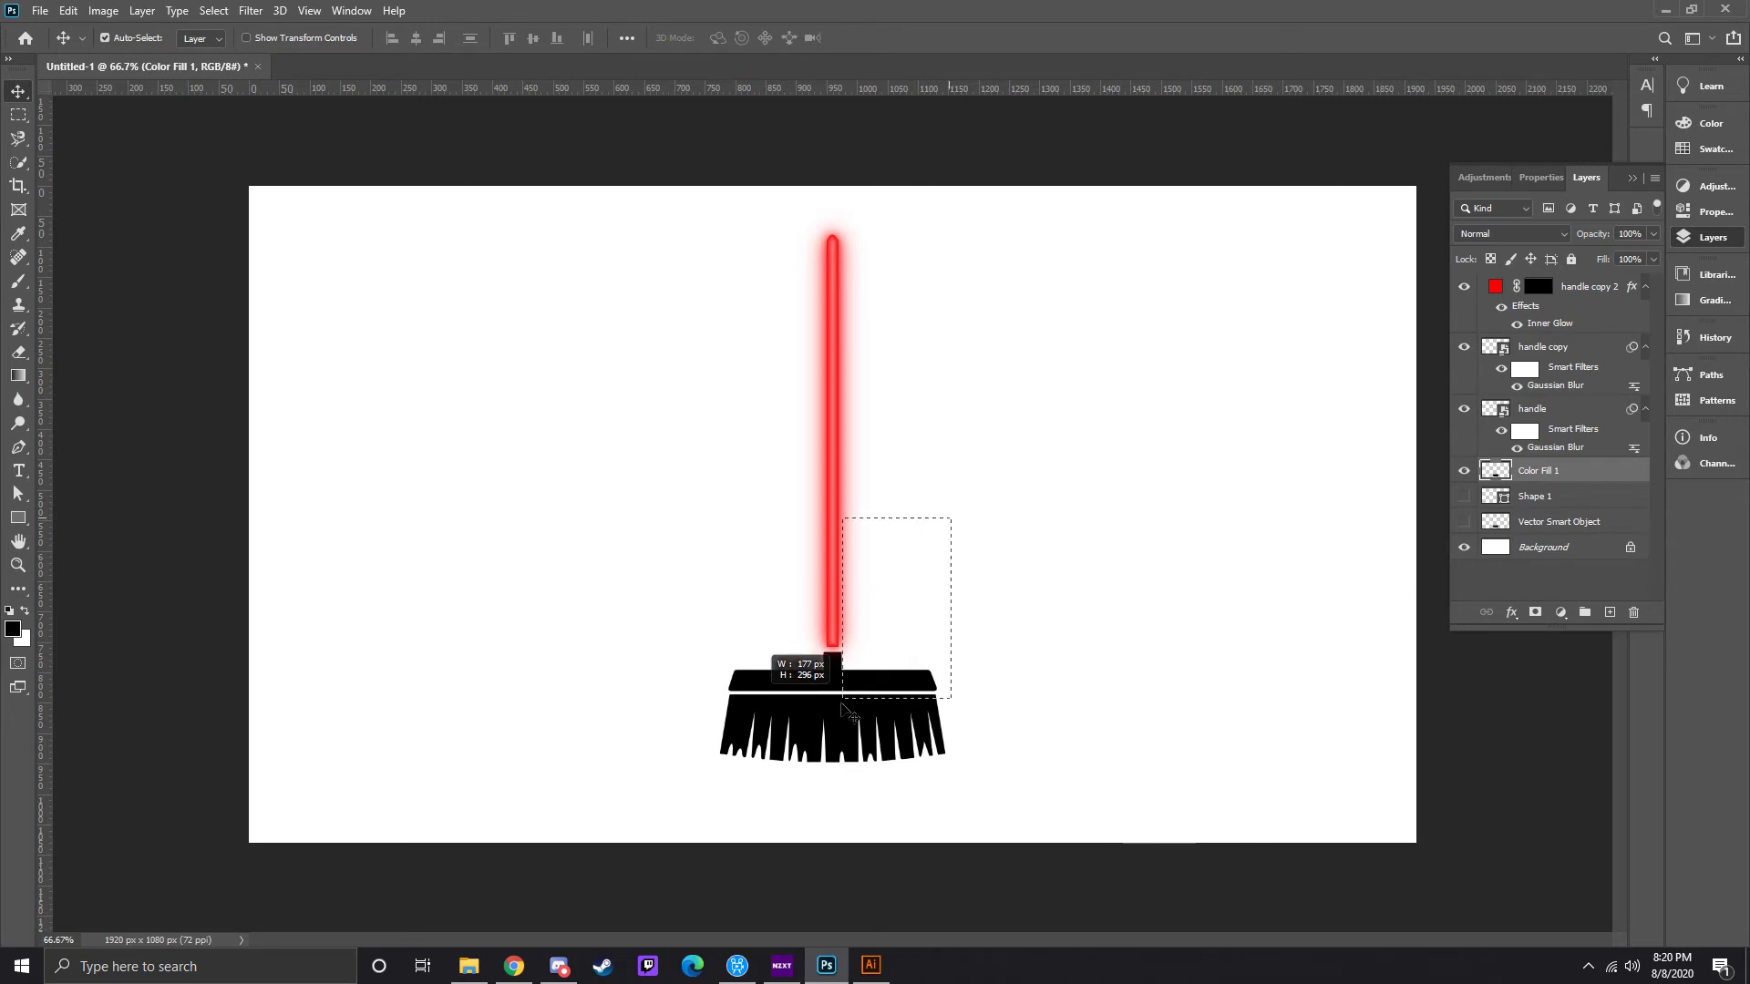
key("ctrl+g")
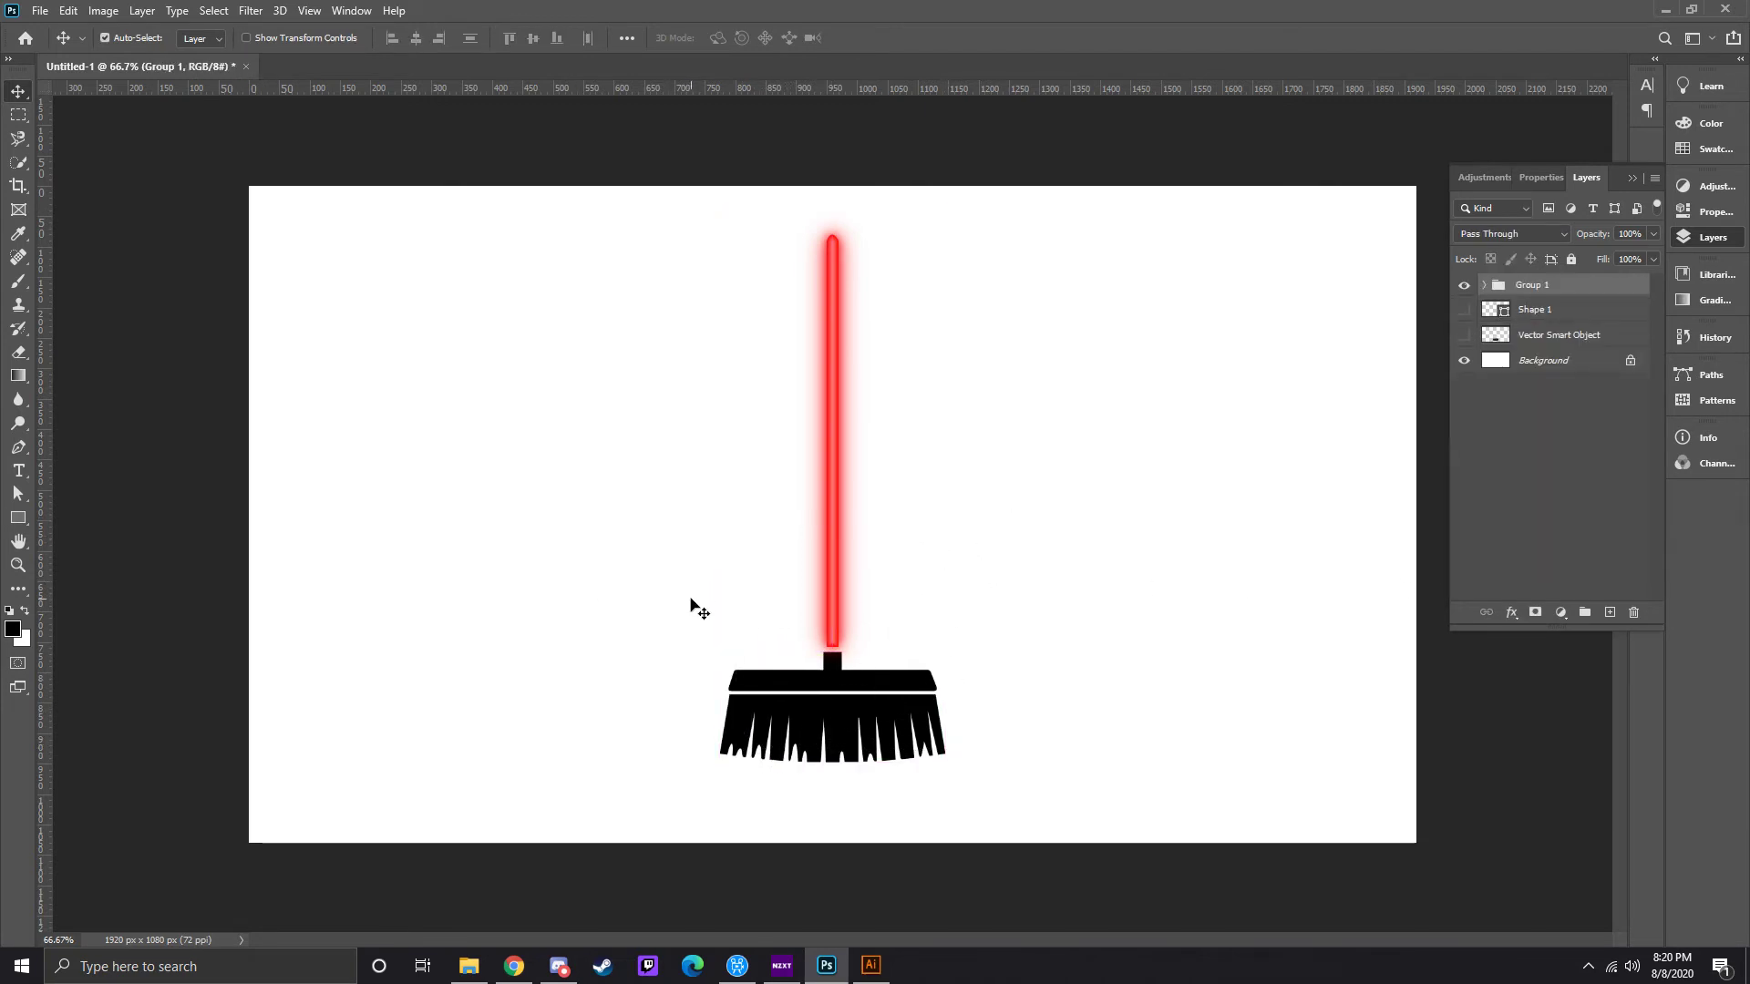
- Type 'Darkside' on the canvas and reset its tracking to 0
key("t")
left_click(548, 556)
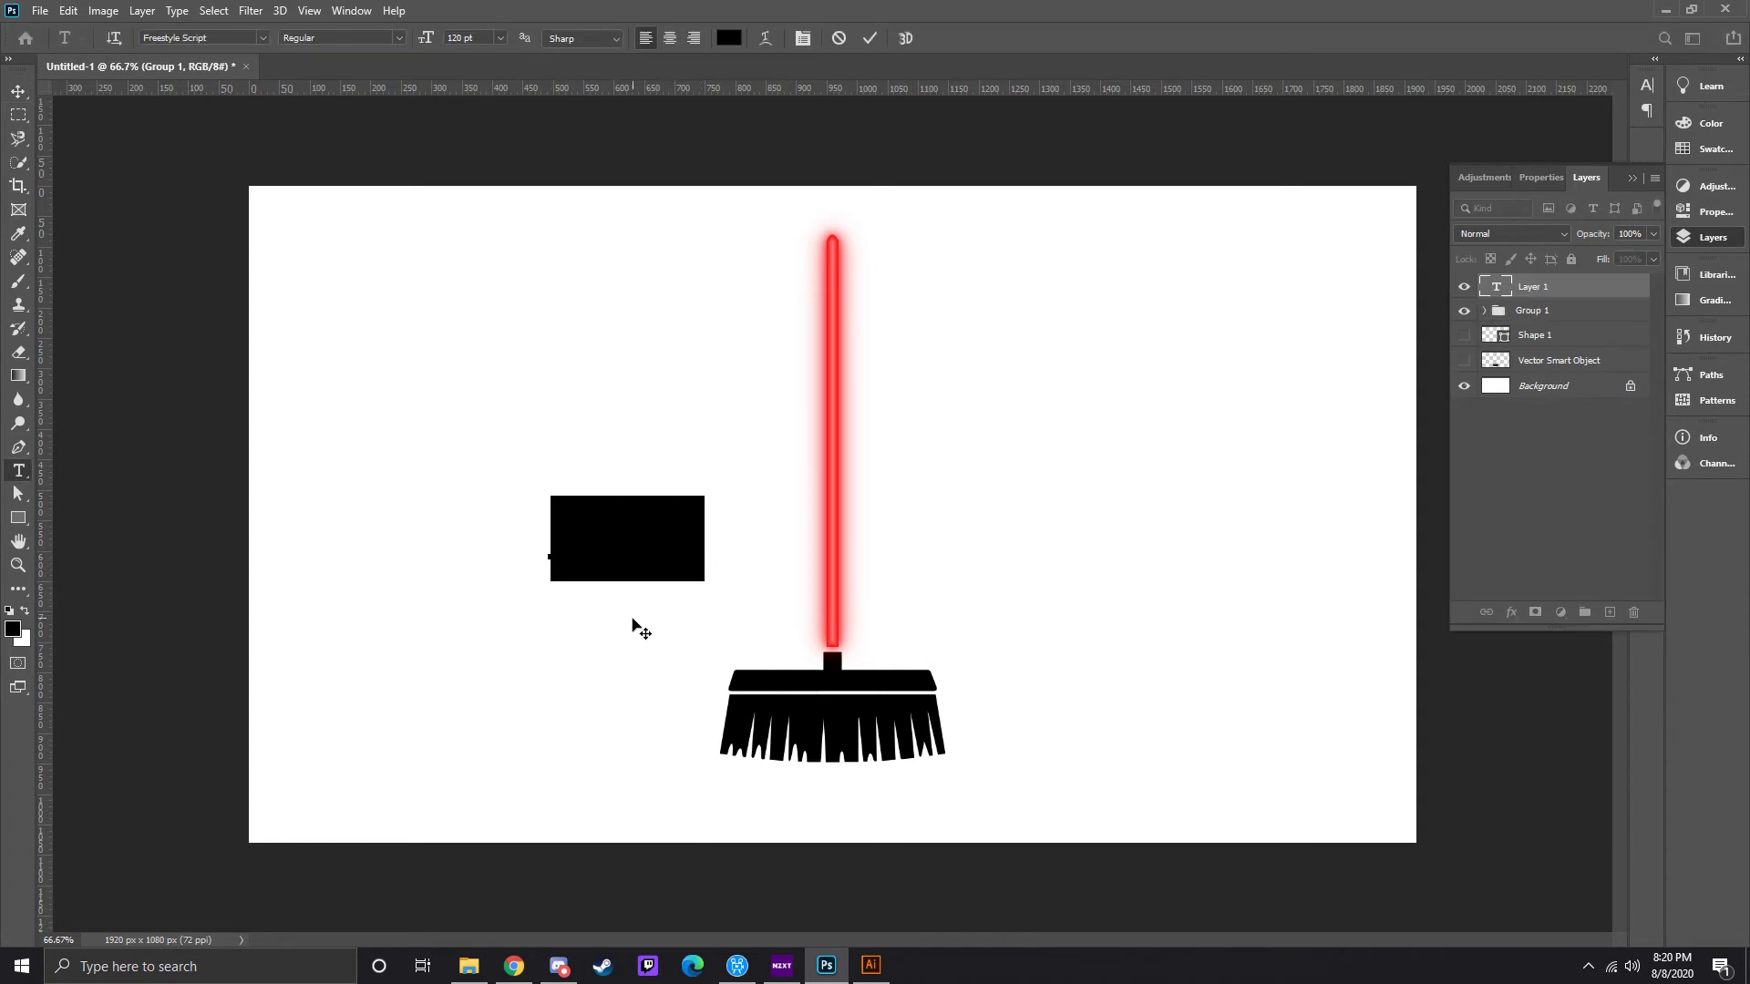
type("D")
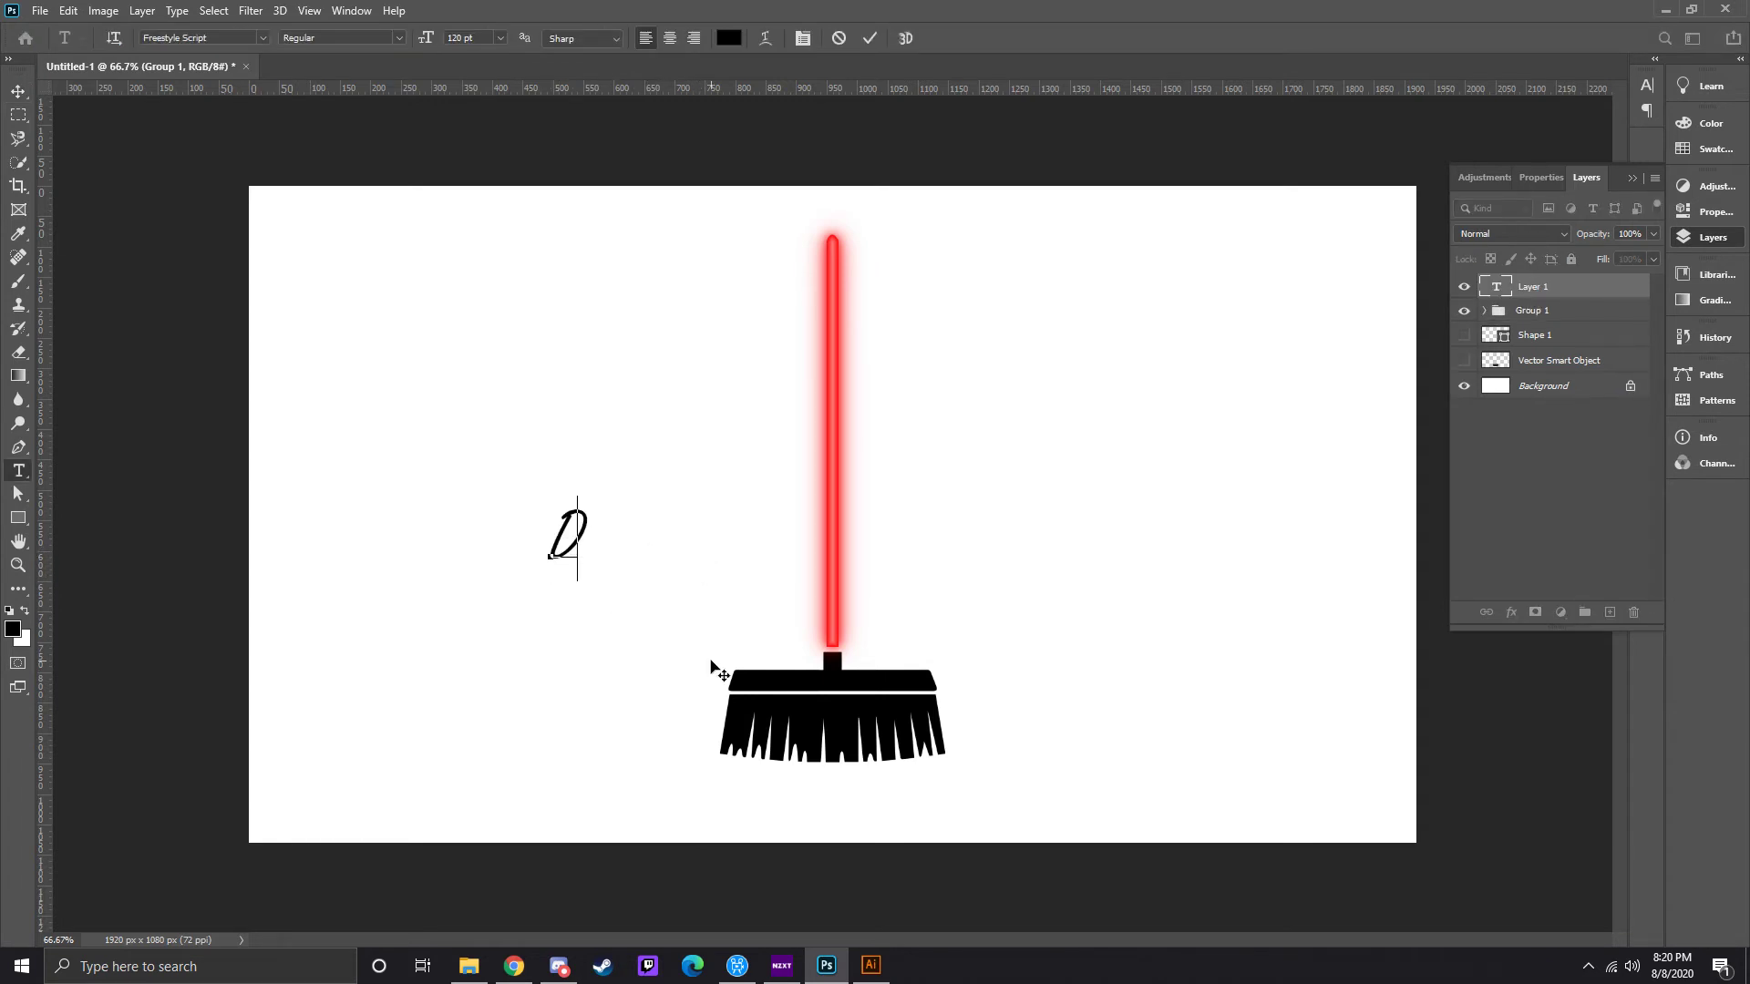
type("arkside")
key("ctrl+a")
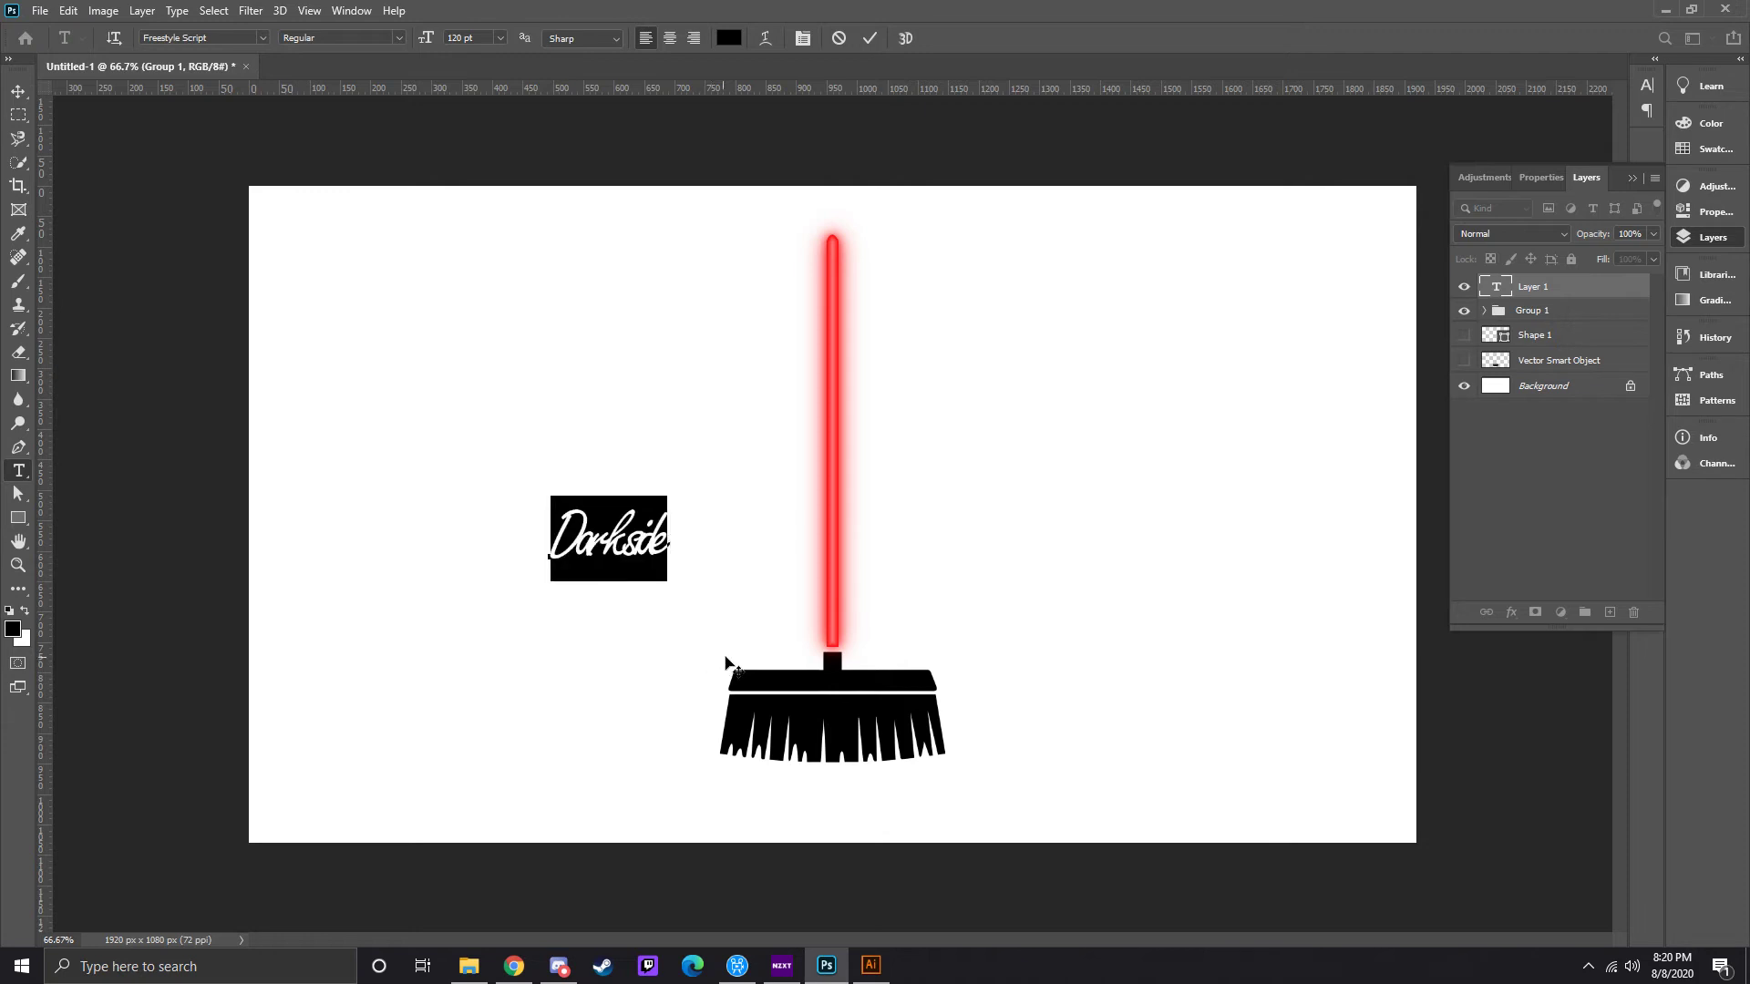
left_click(802, 37)
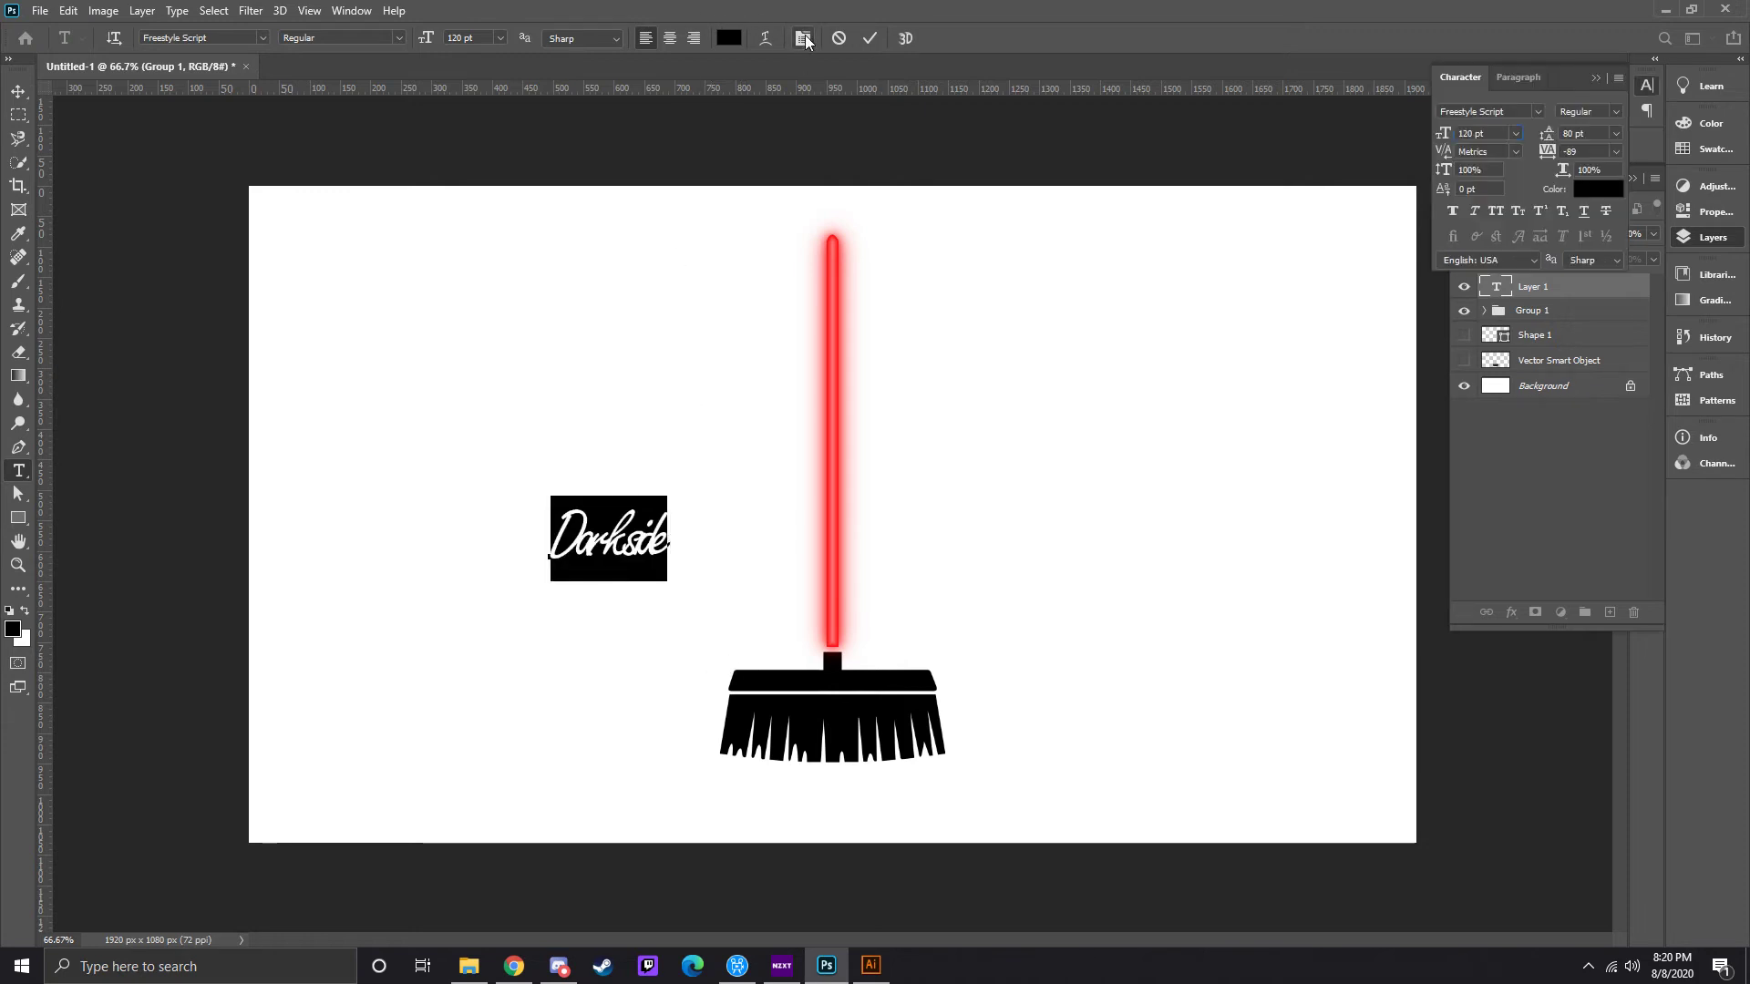
left_click(1616, 151)
left_click(1609, 259)
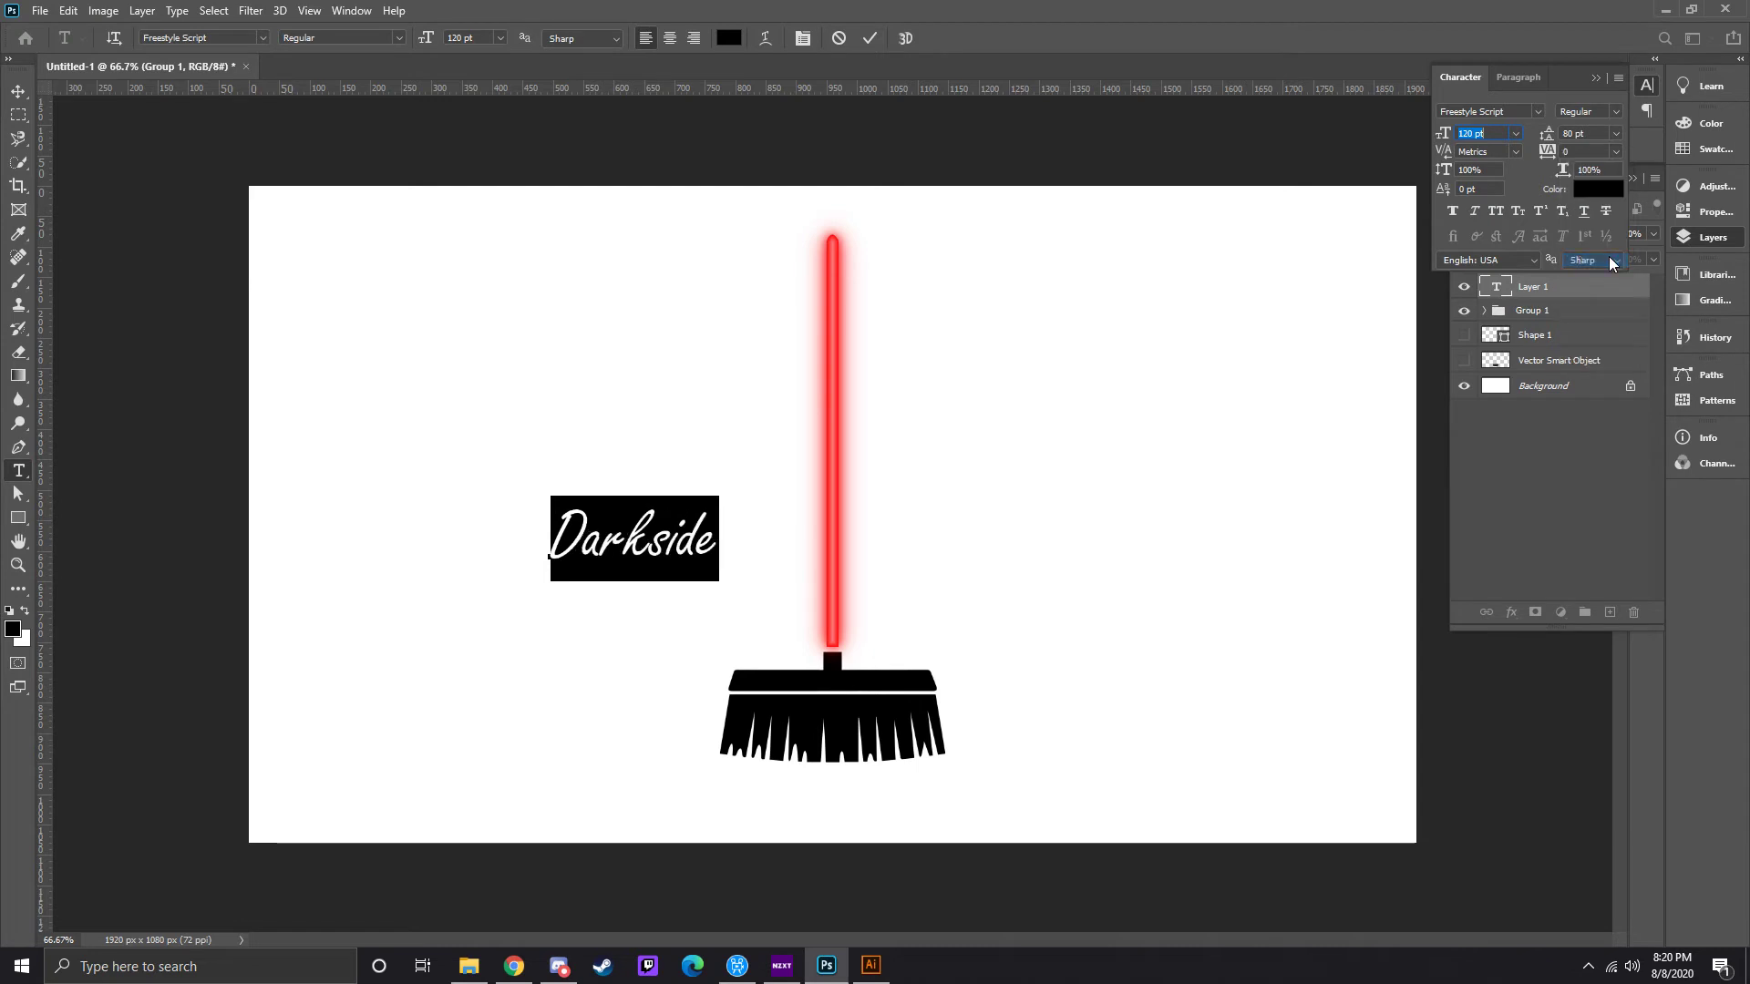
- Set Darkside to Arial Bold and position it just left of the glowing handle
left_click(99, 43)
type("AR")
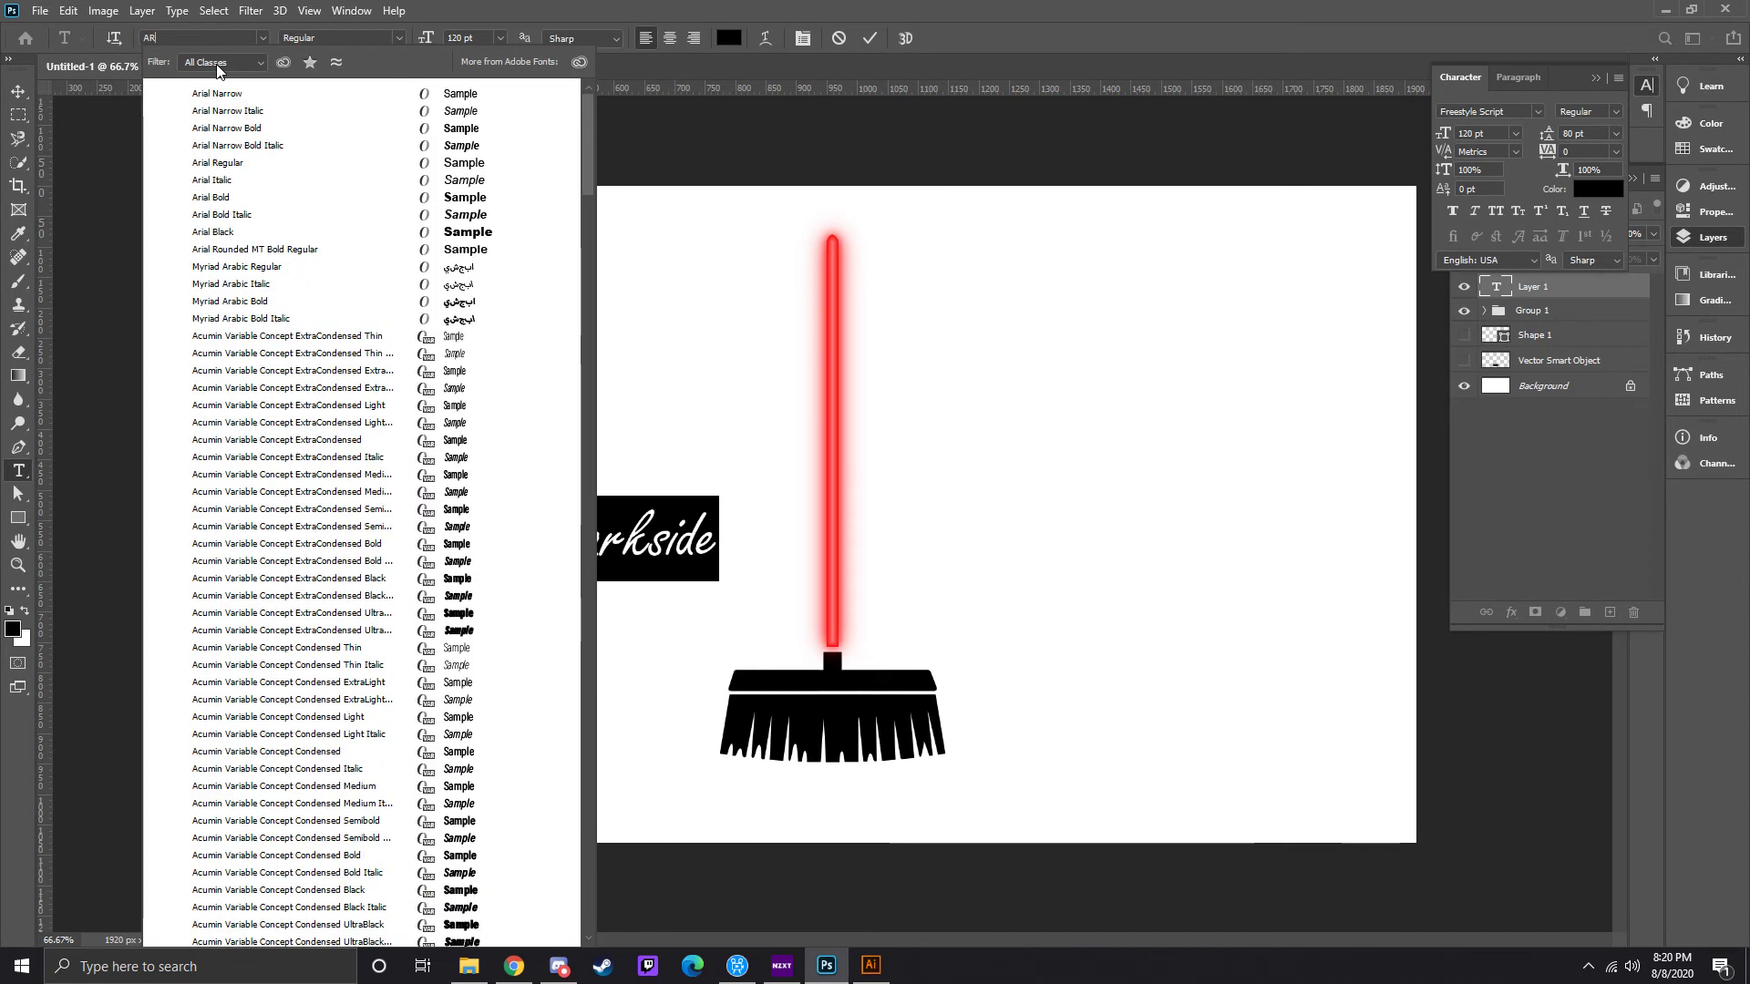
left_click(283, 202)
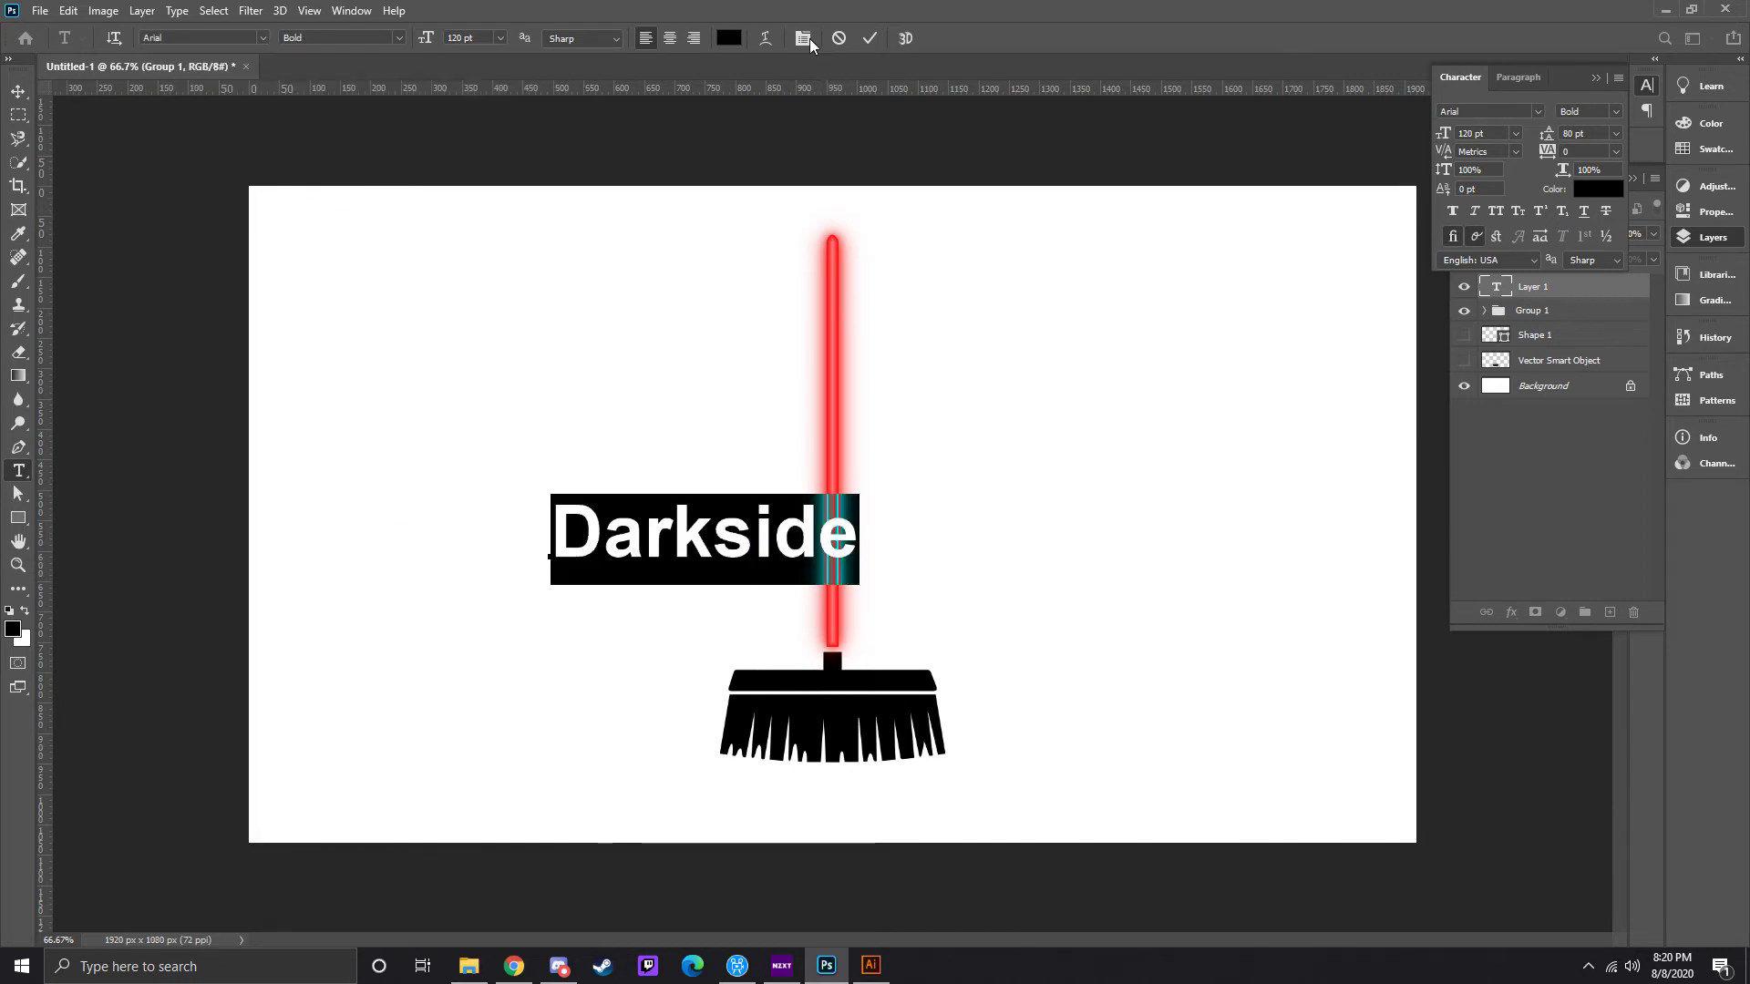
left_click(18, 91)
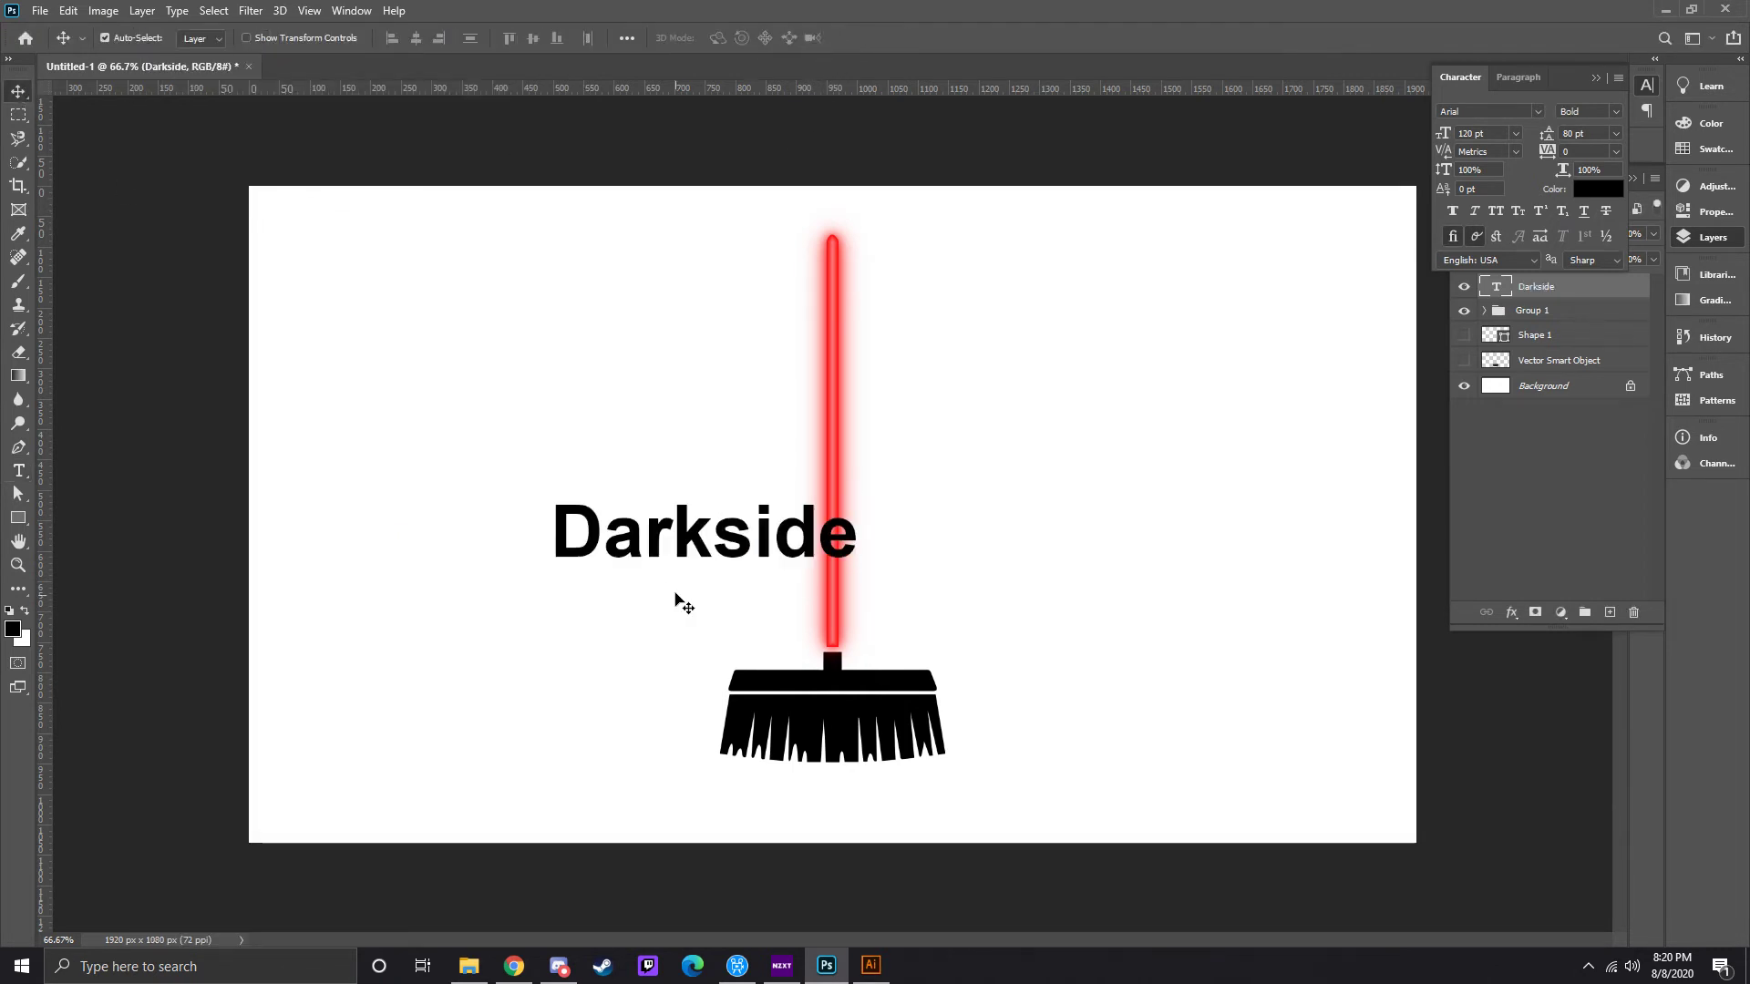
left_click_drag(703, 548, 641, 633)
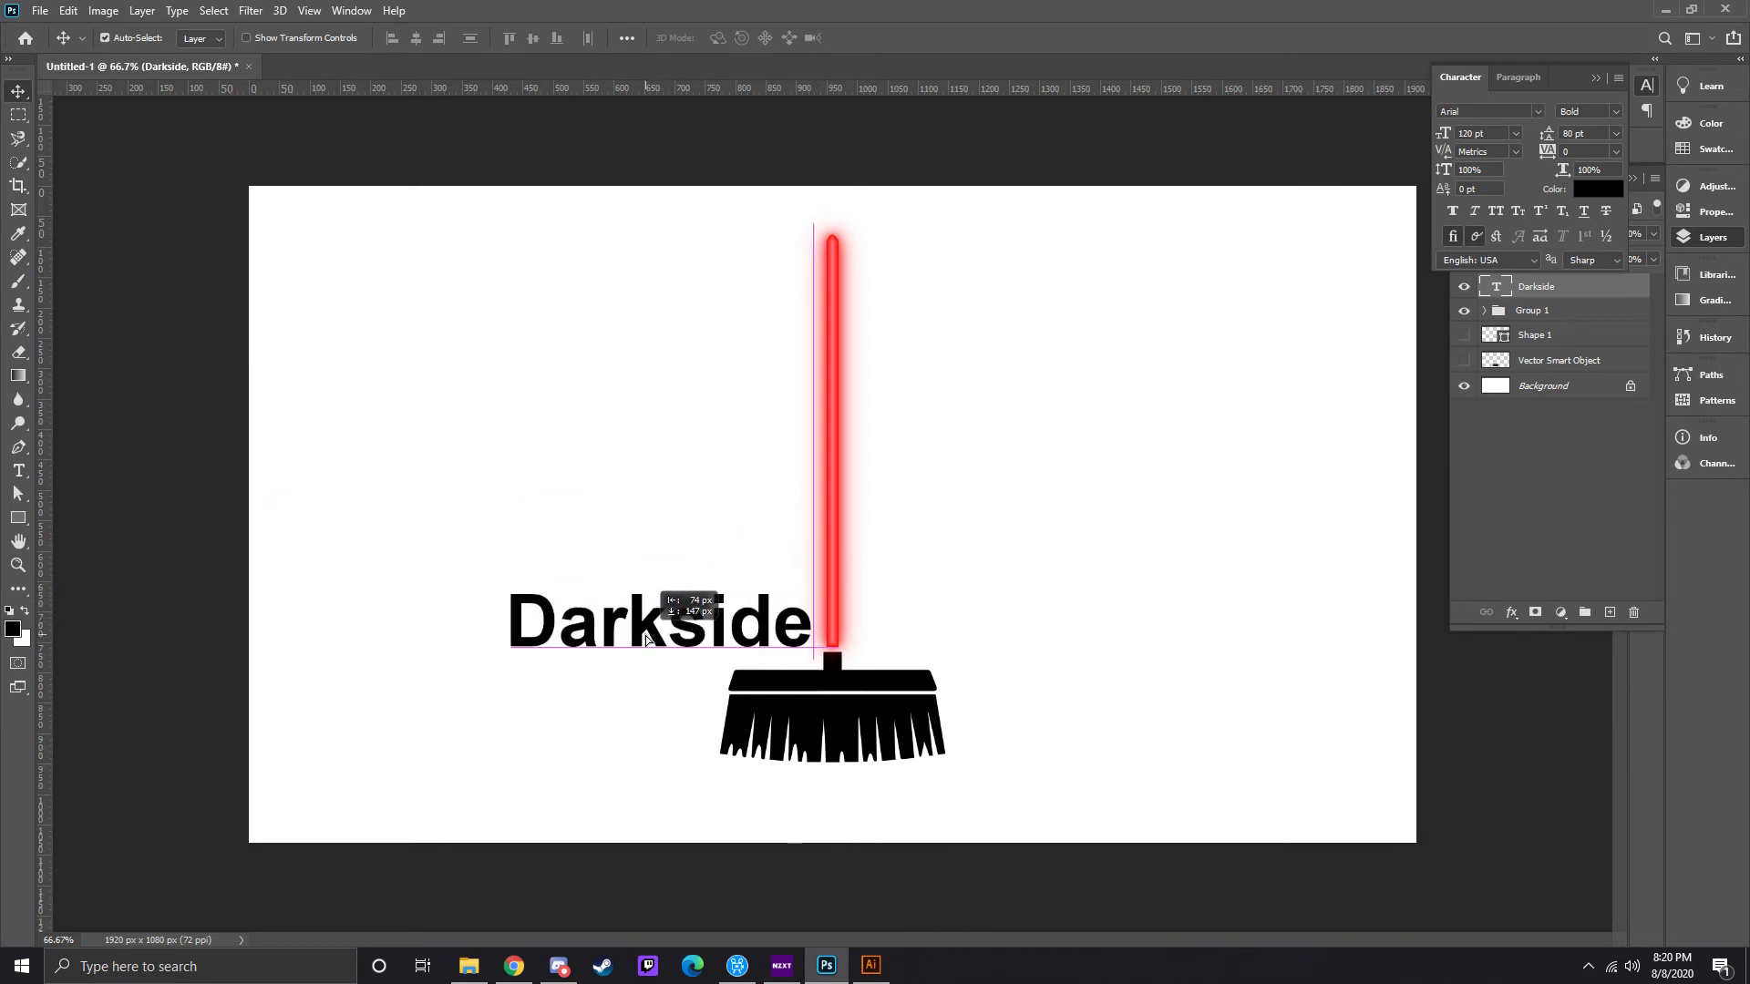
left_click_drag(642, 635, 652, 636)
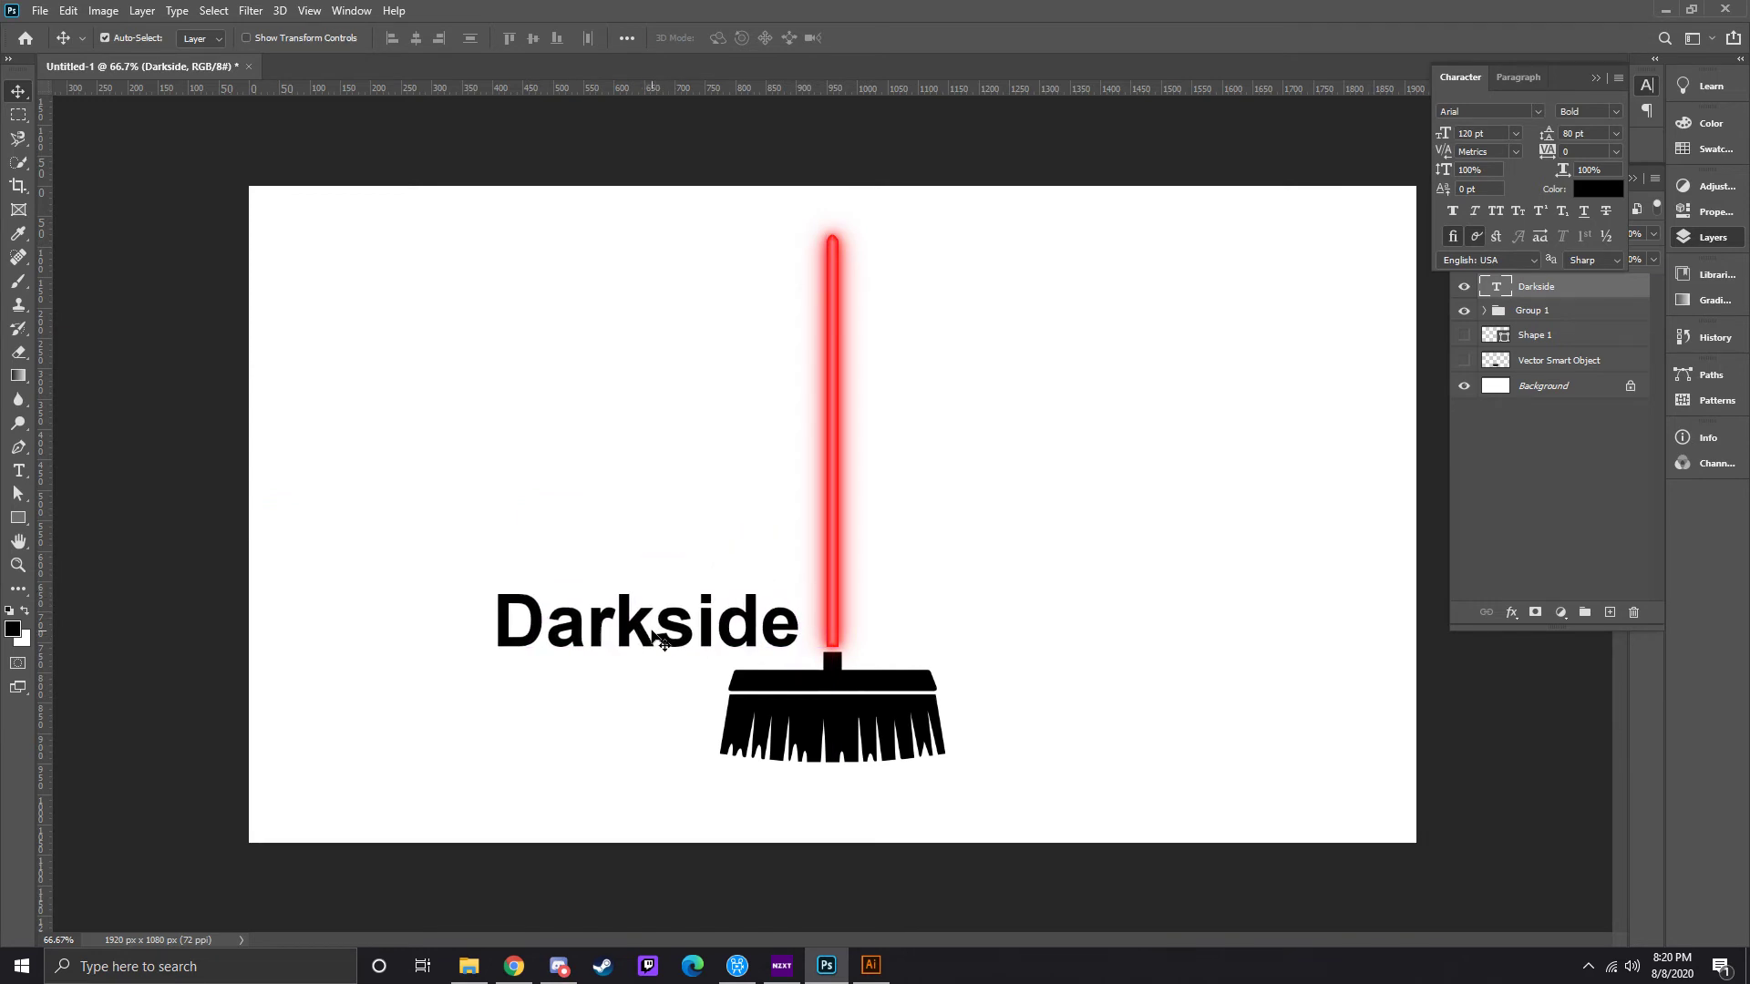
key("Right")
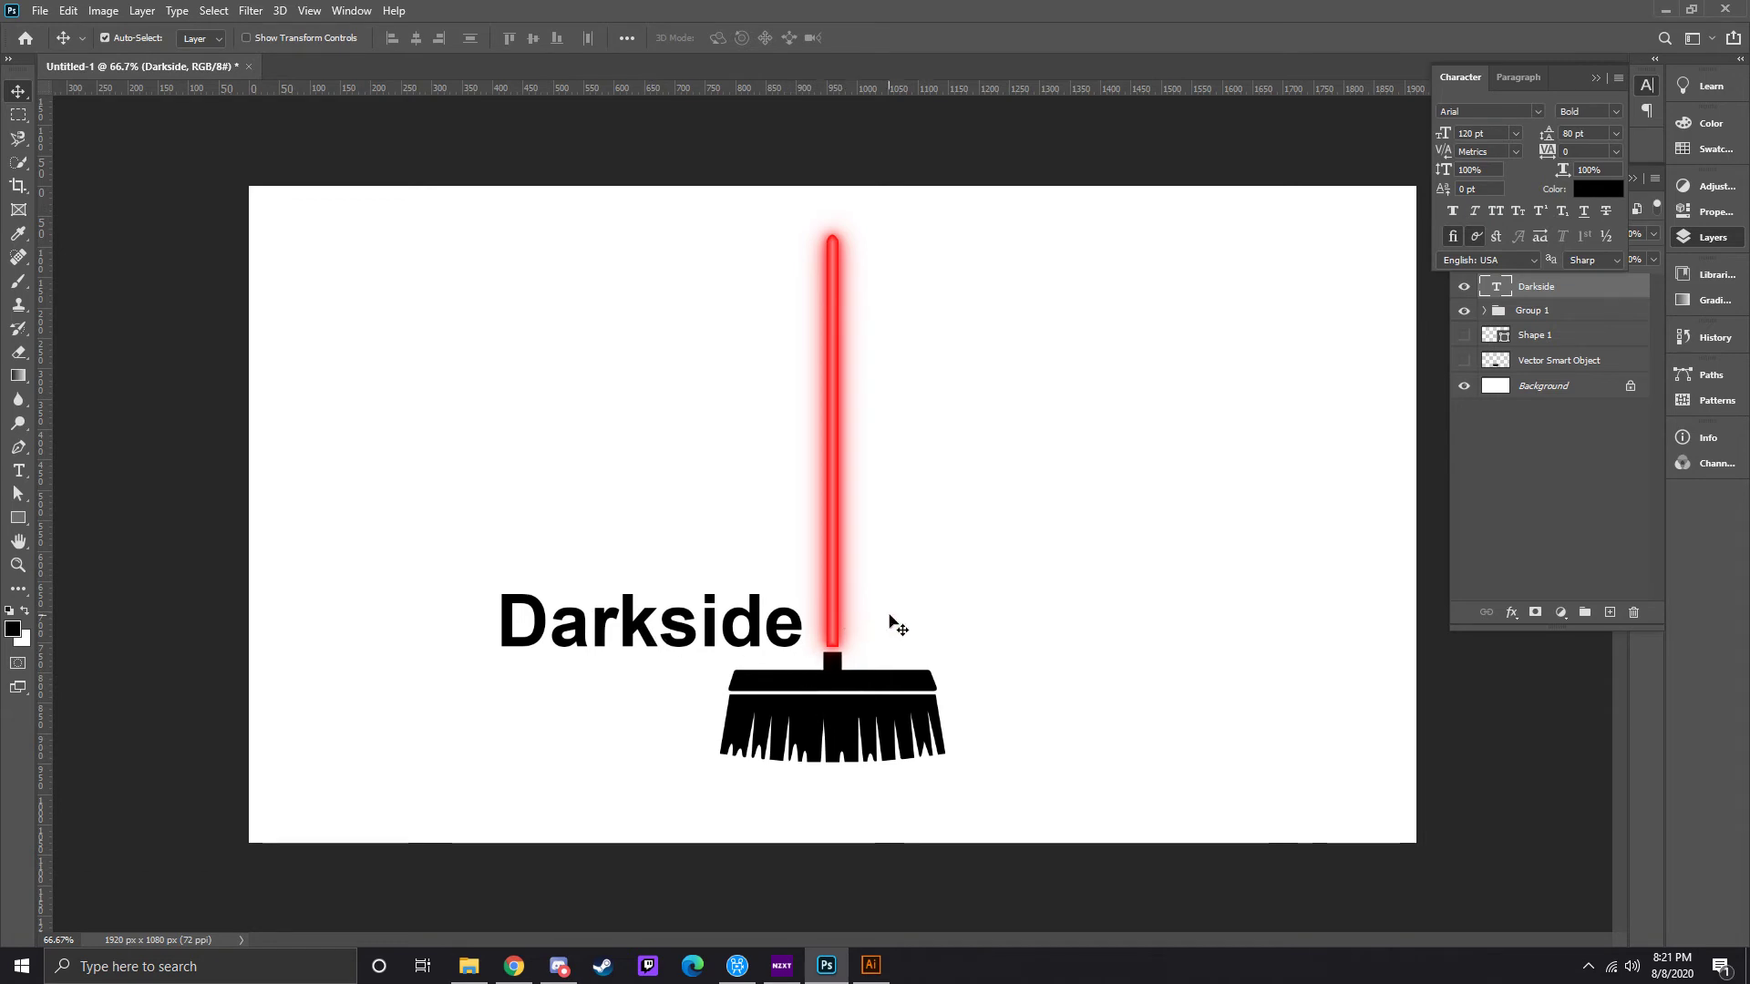
key("t")
left_click(939, 628)
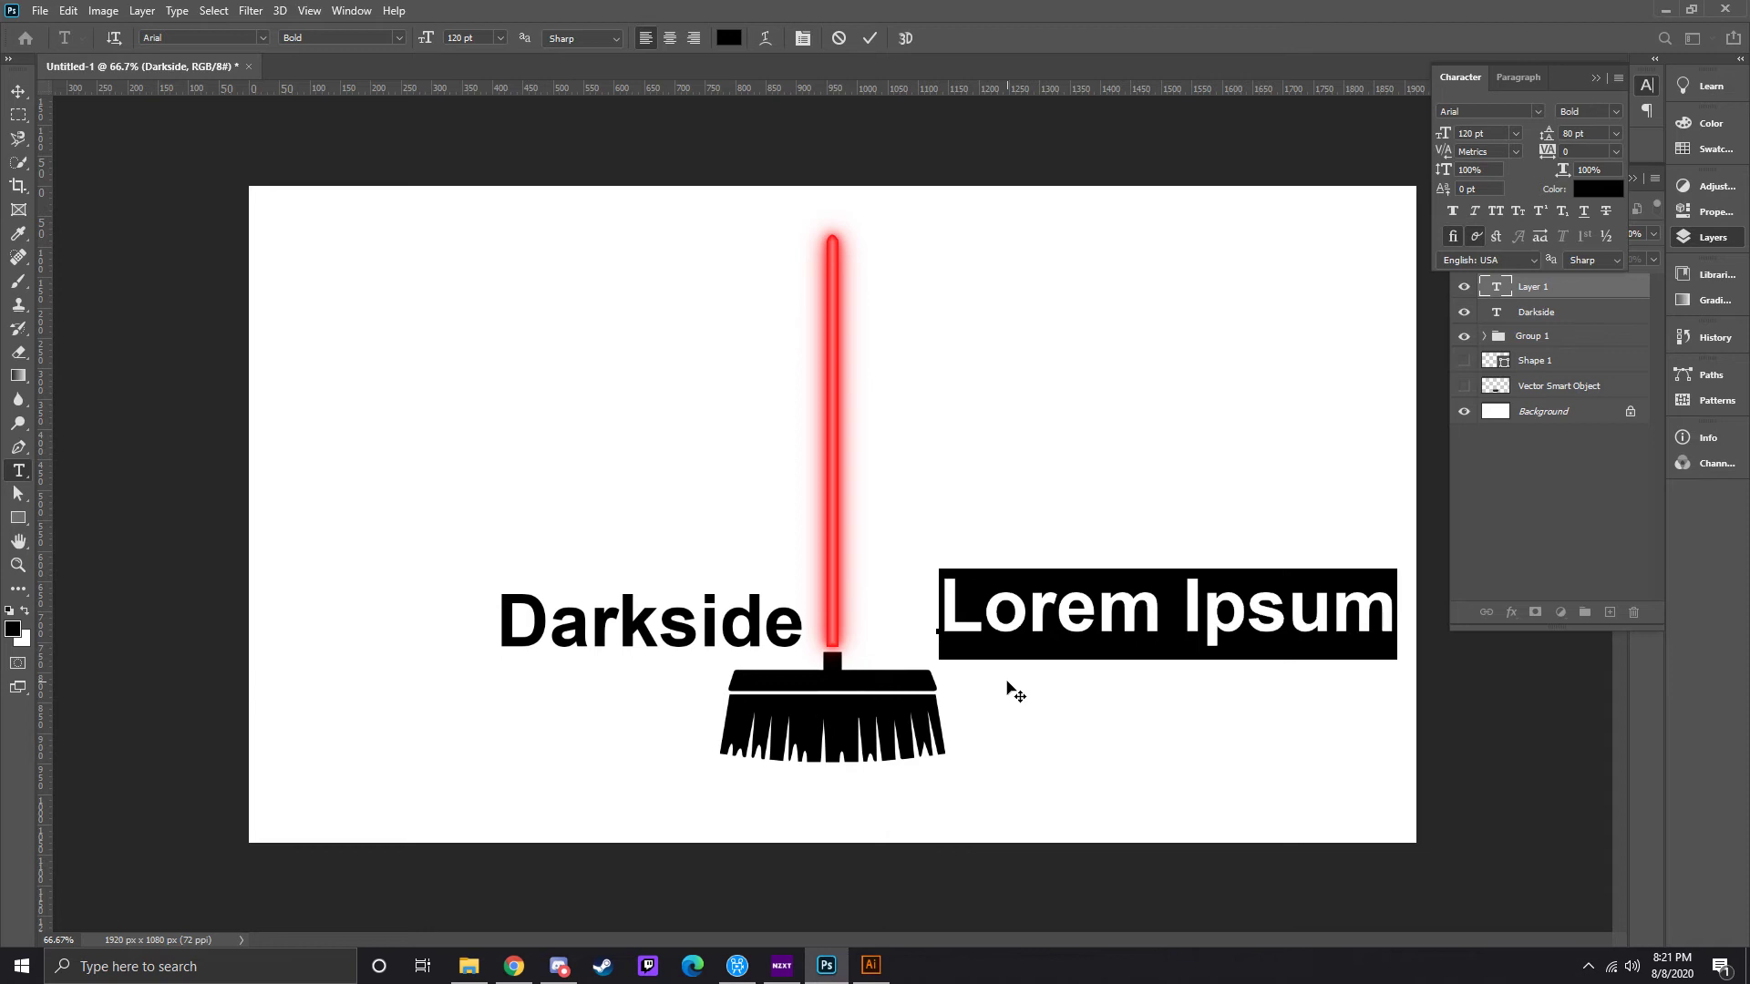
- Type the word 'Clean' as a new text layer
type("CLEAN")
key("BackSpace")
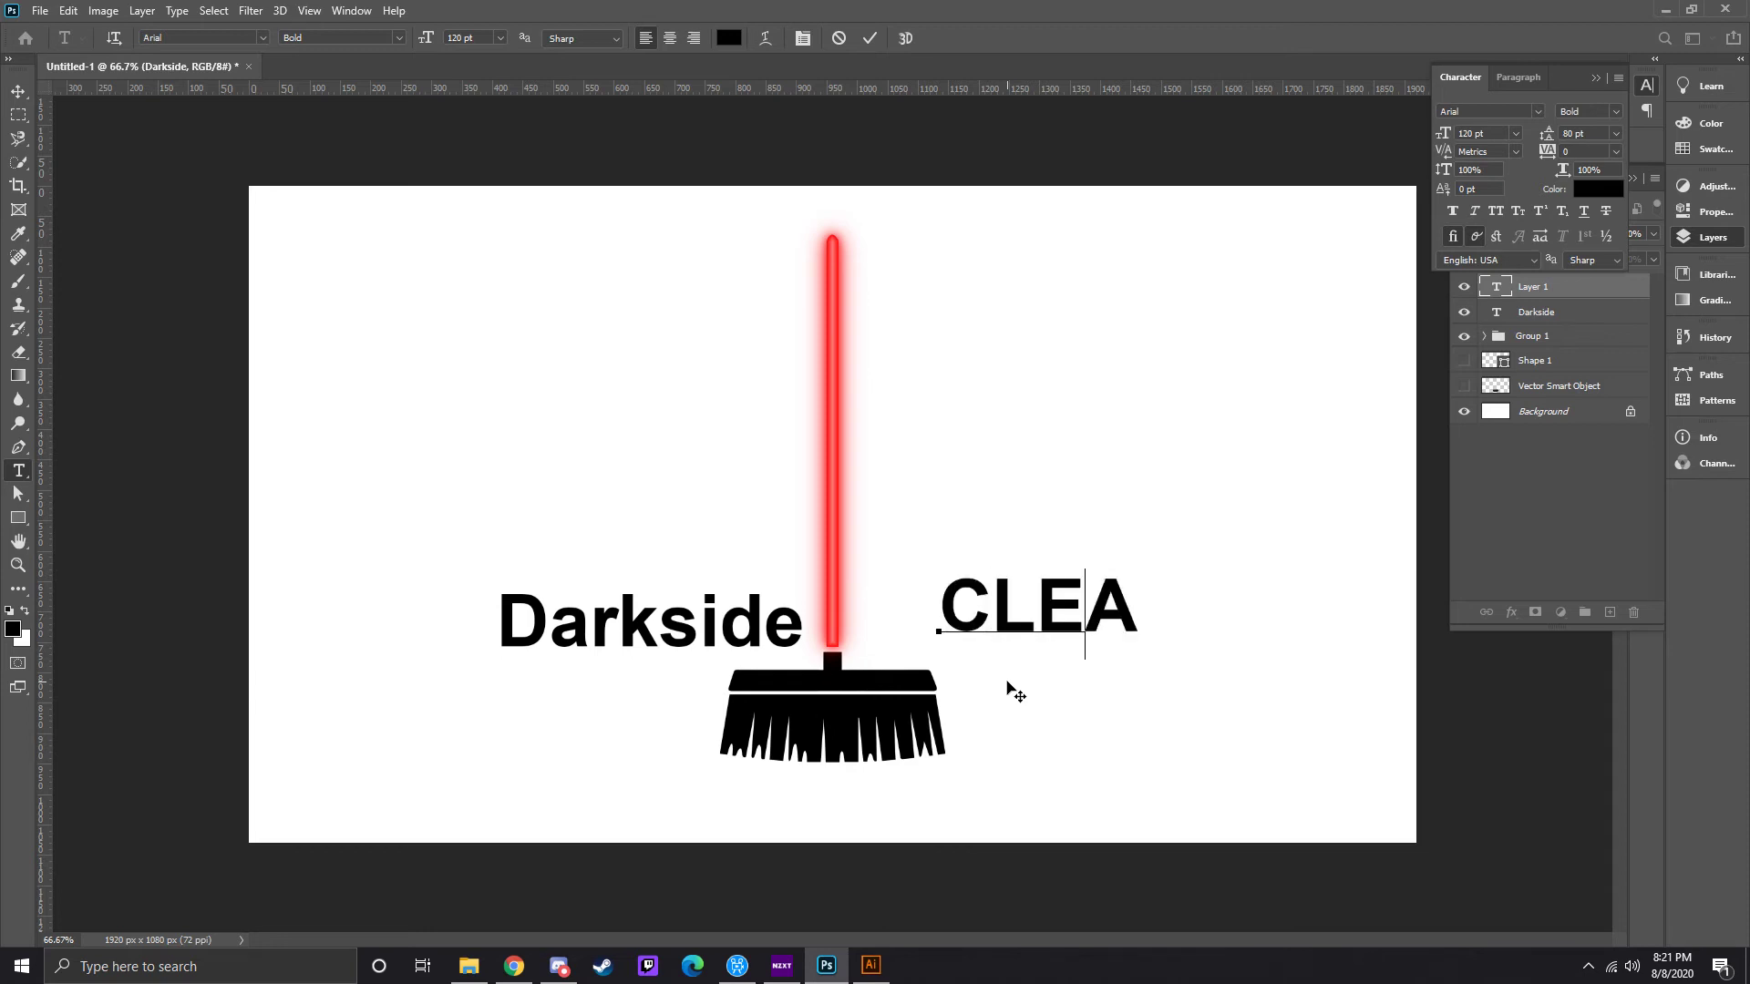
key("BackSpace")
key("BackSpace")
key("BackSpace")
type("lea")
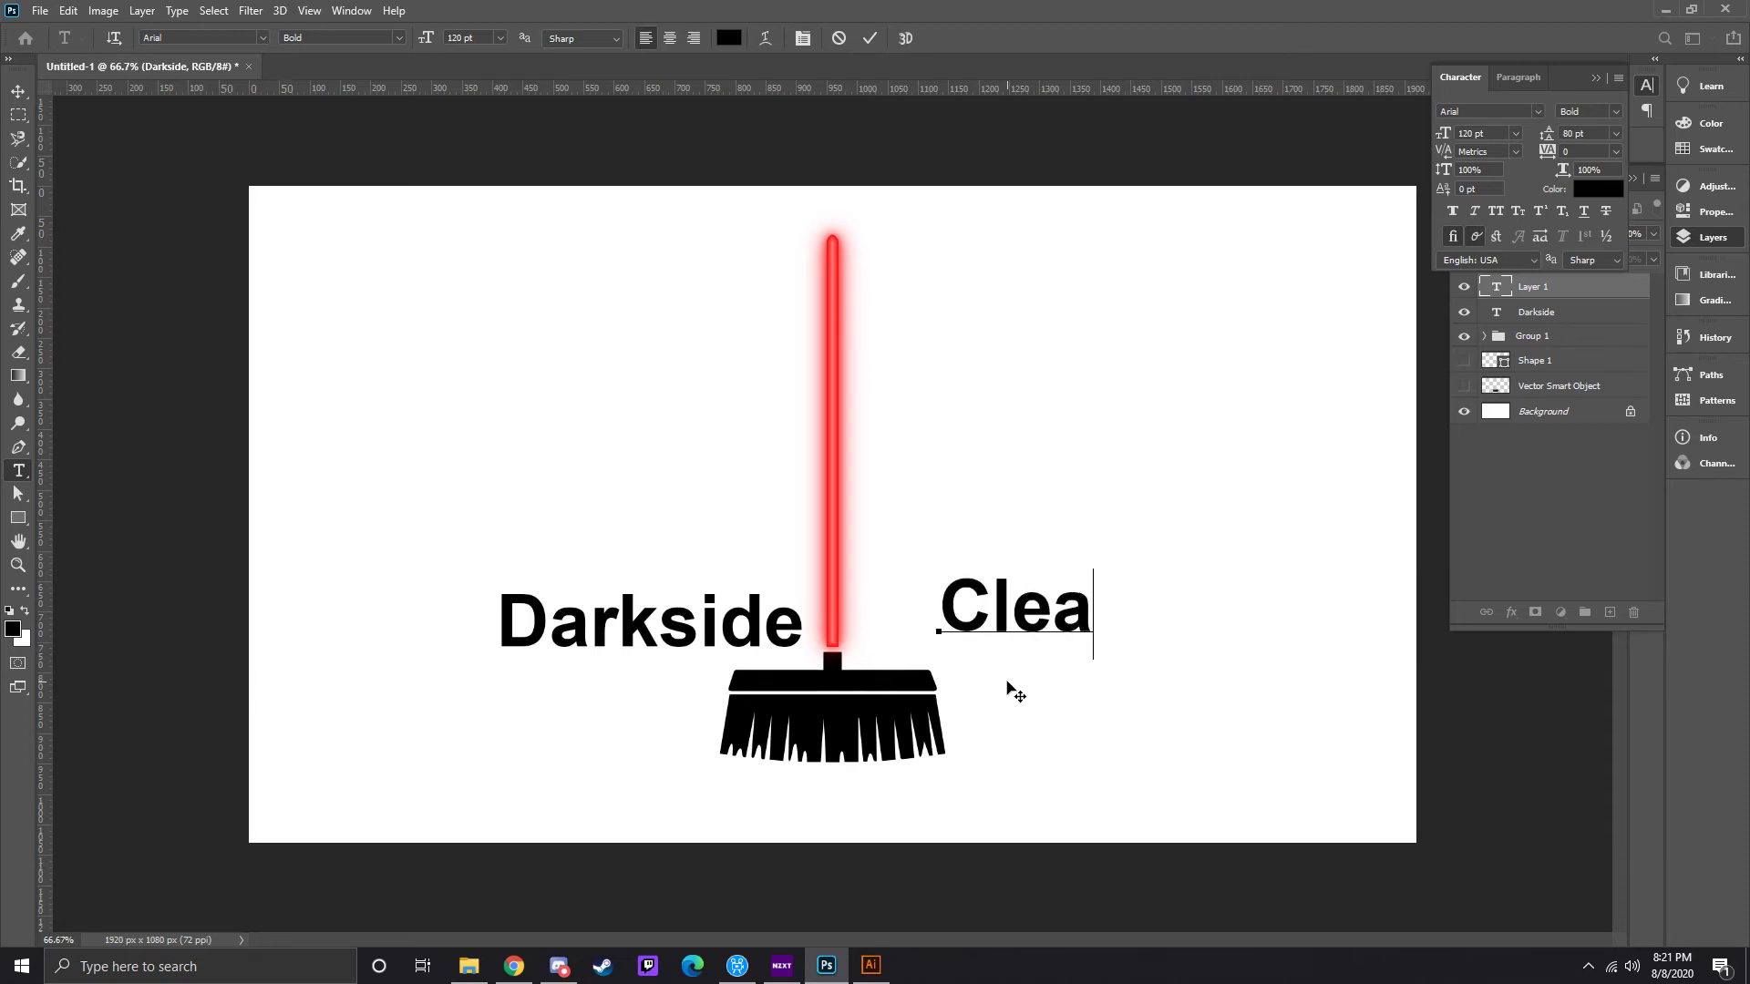
type("n")
- Colour all of the Clean text red (ff0000)
key("ctrl+a")
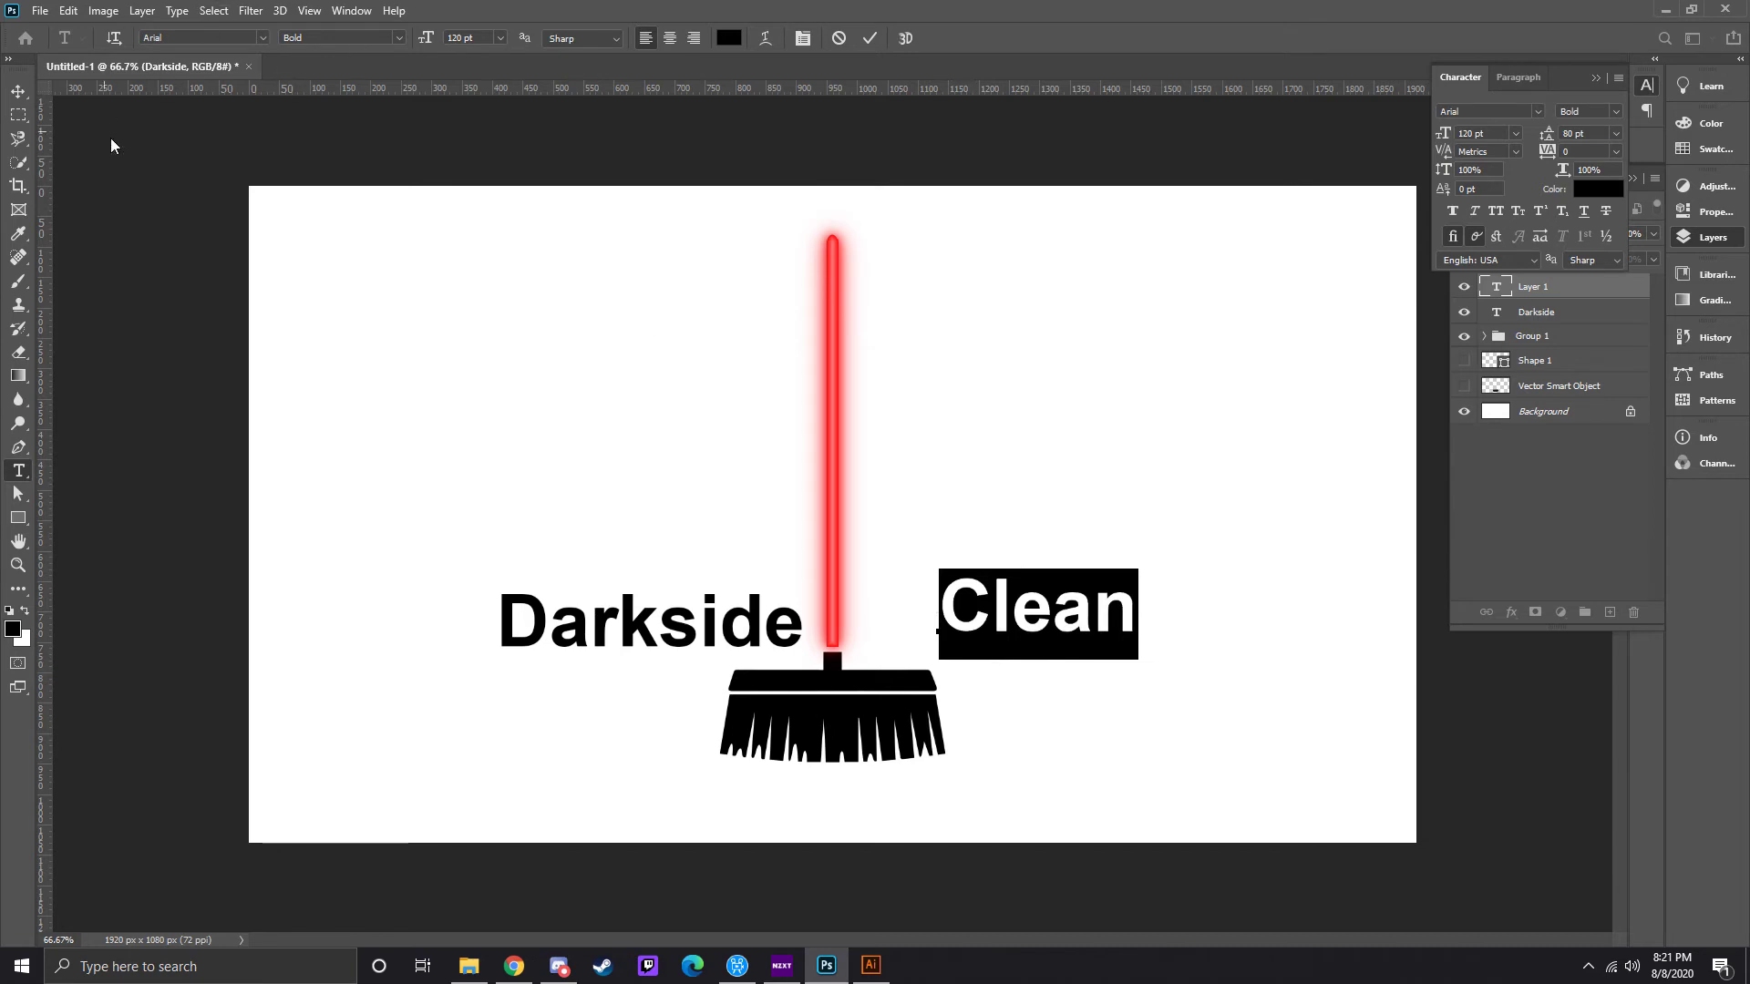
left_click(729, 37)
left_click(1108, 178)
type("ff0000")
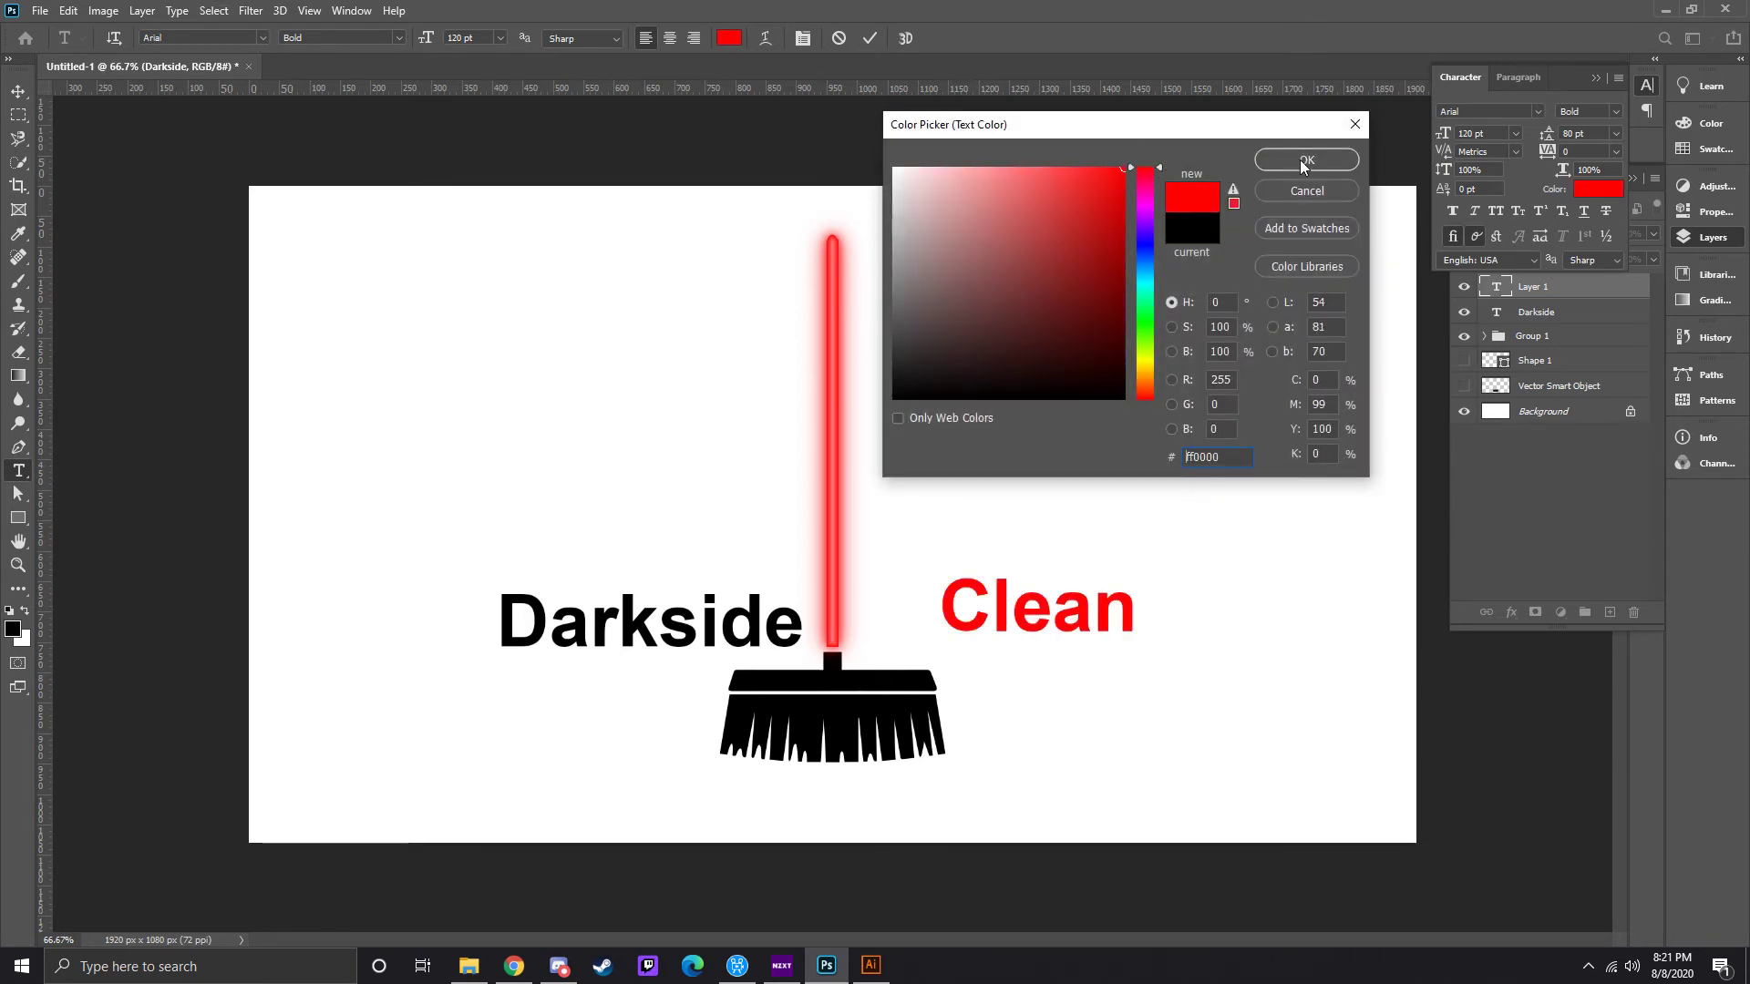
left_click(1305, 160)
- Try the Narrow Bold and Narrow styles, then set Clean to Regular
left_click(401, 38)
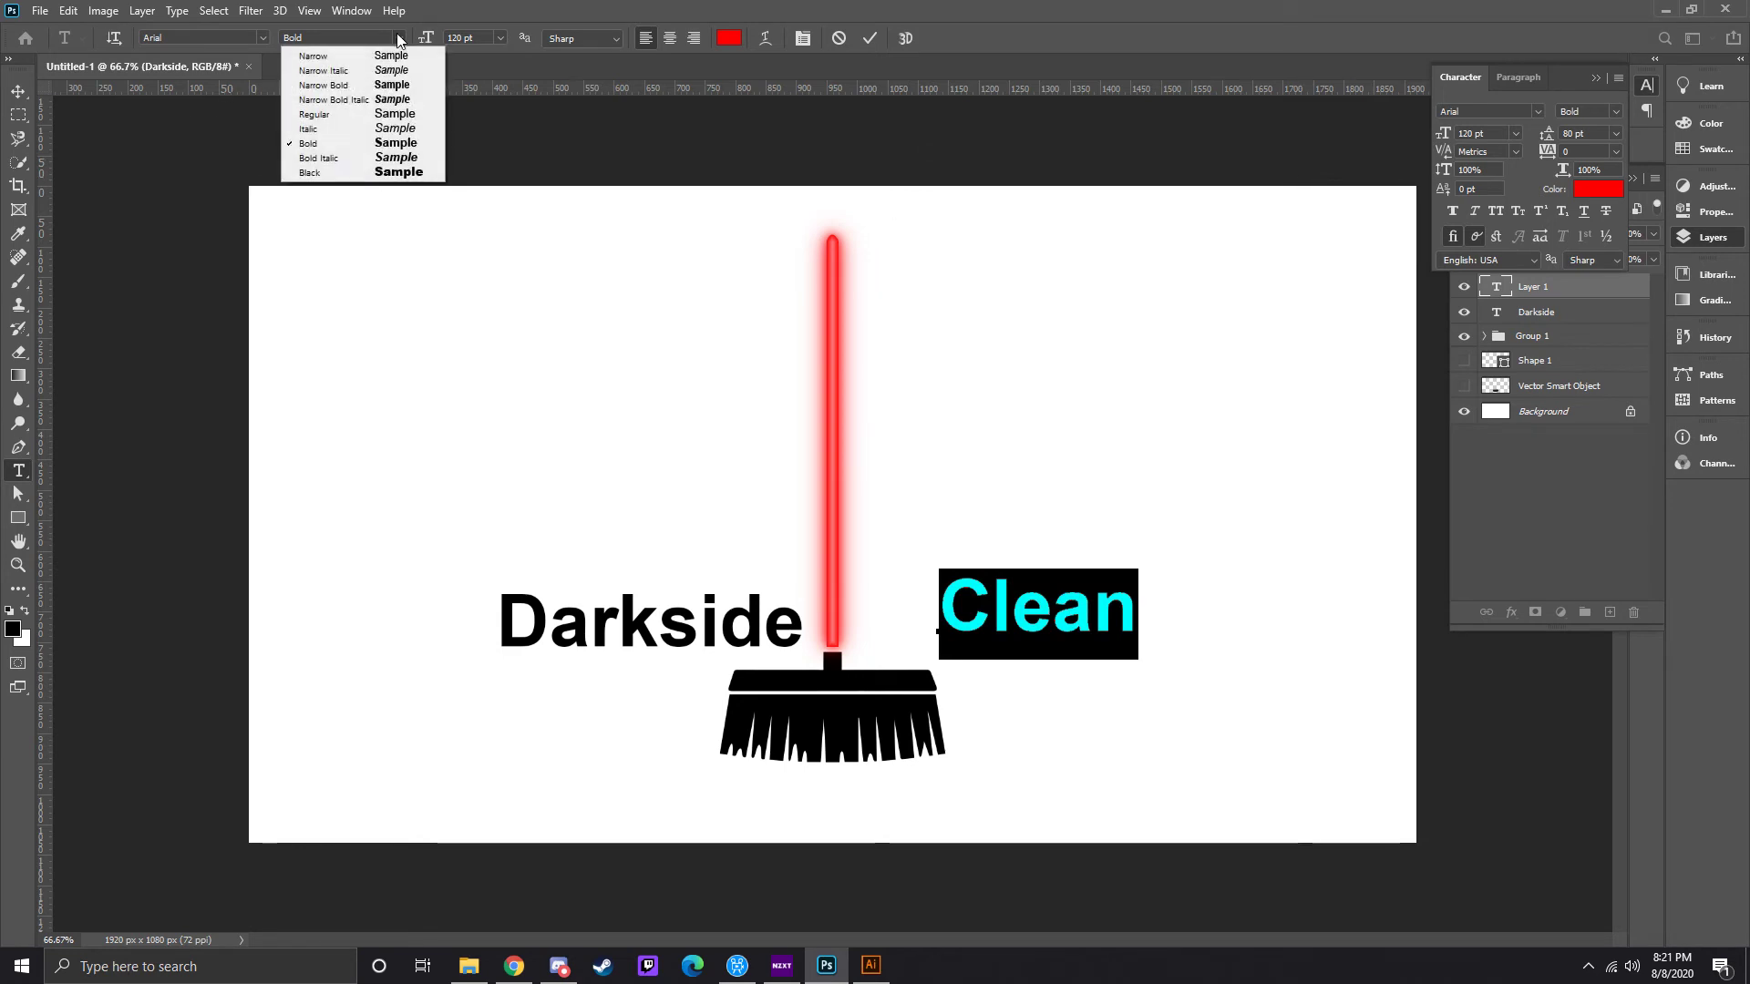
left_click(374, 116)
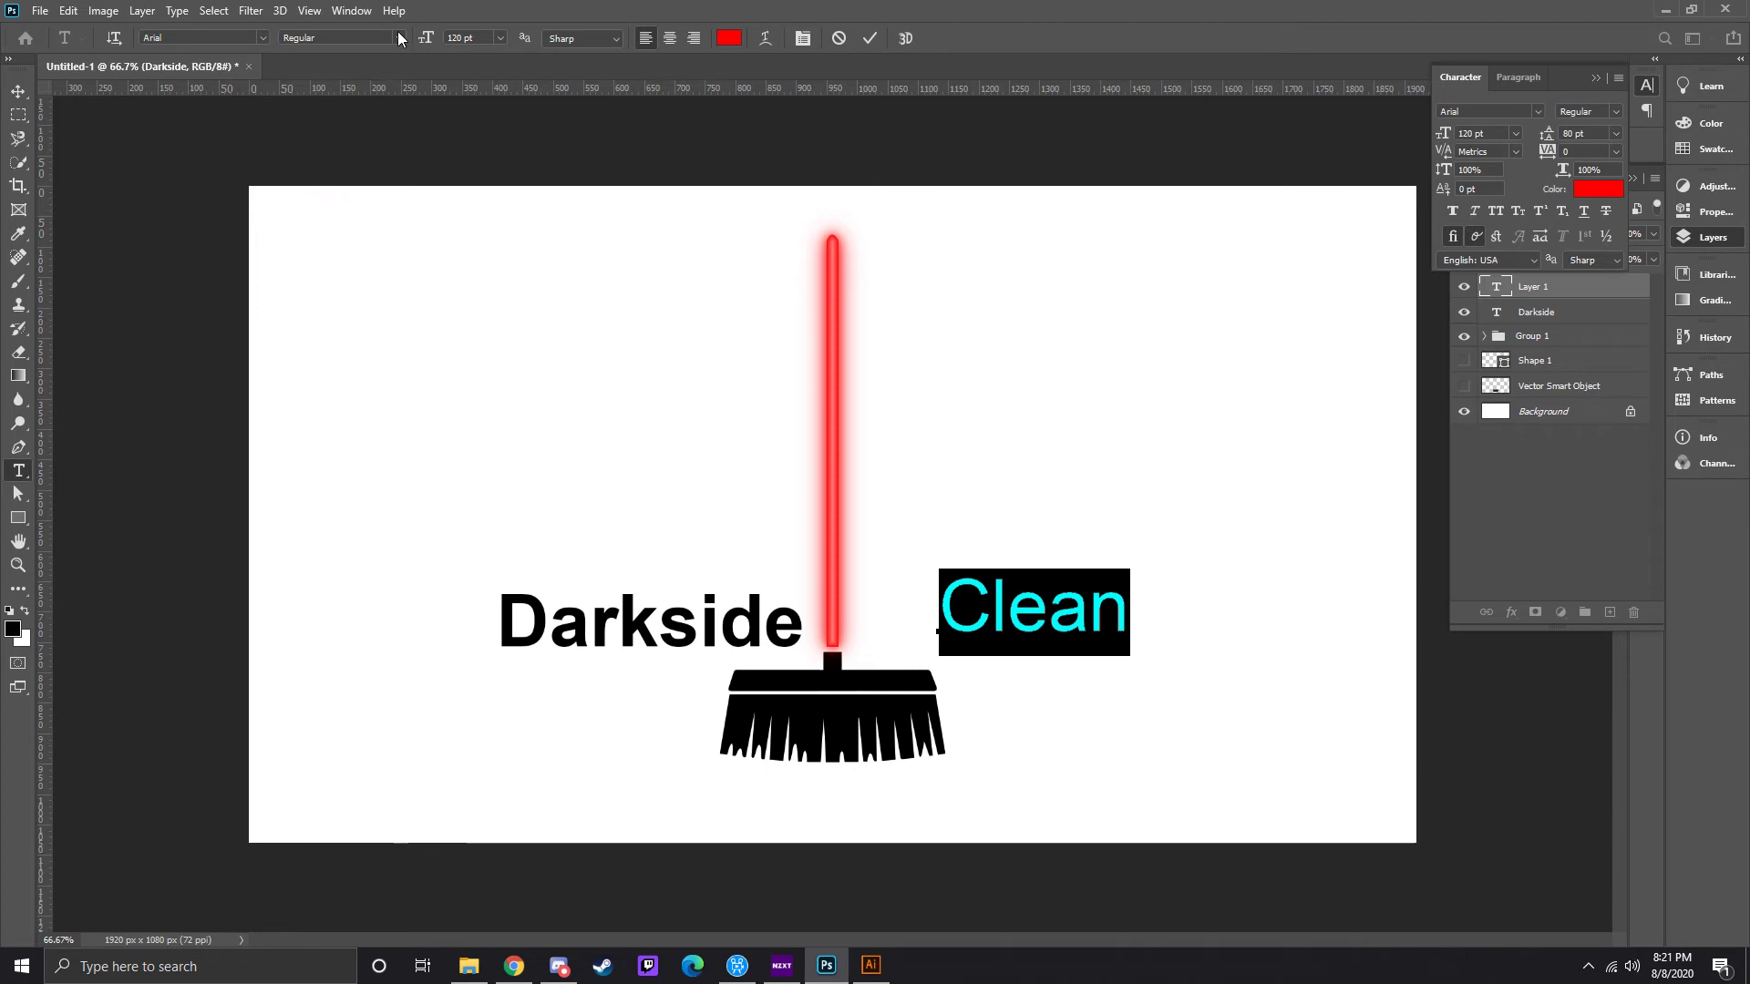
left_click(399, 38)
left_click(365, 85)
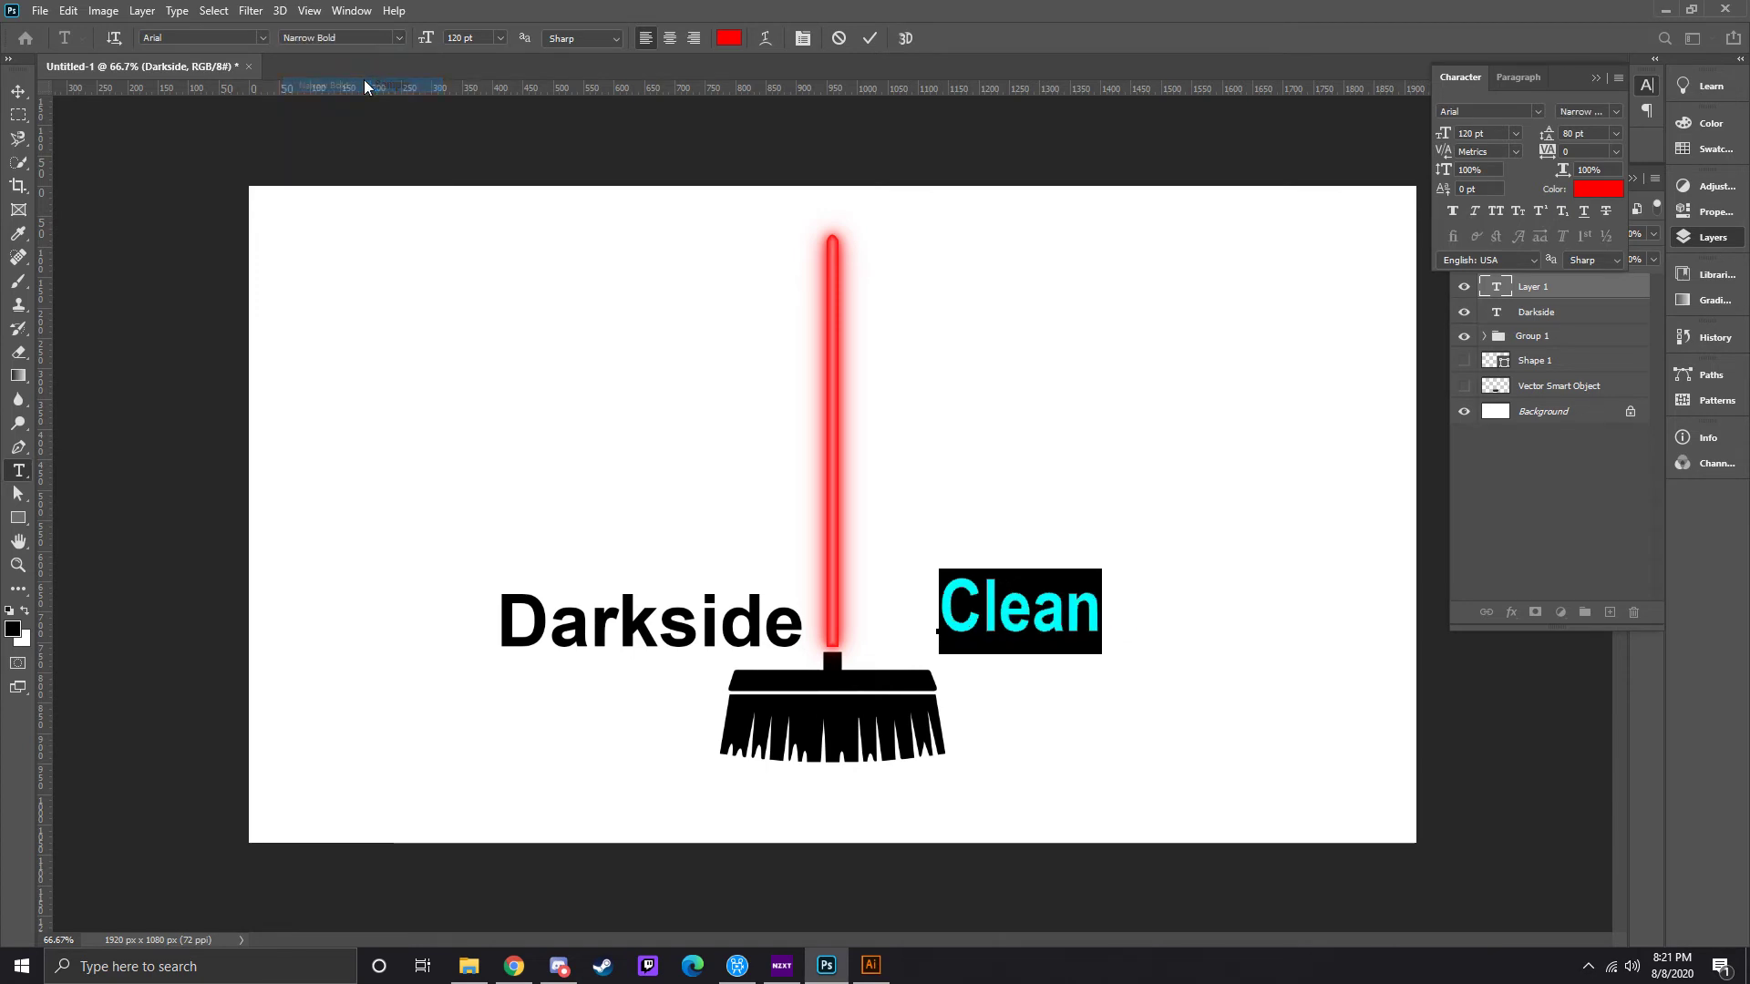
left_click(399, 39)
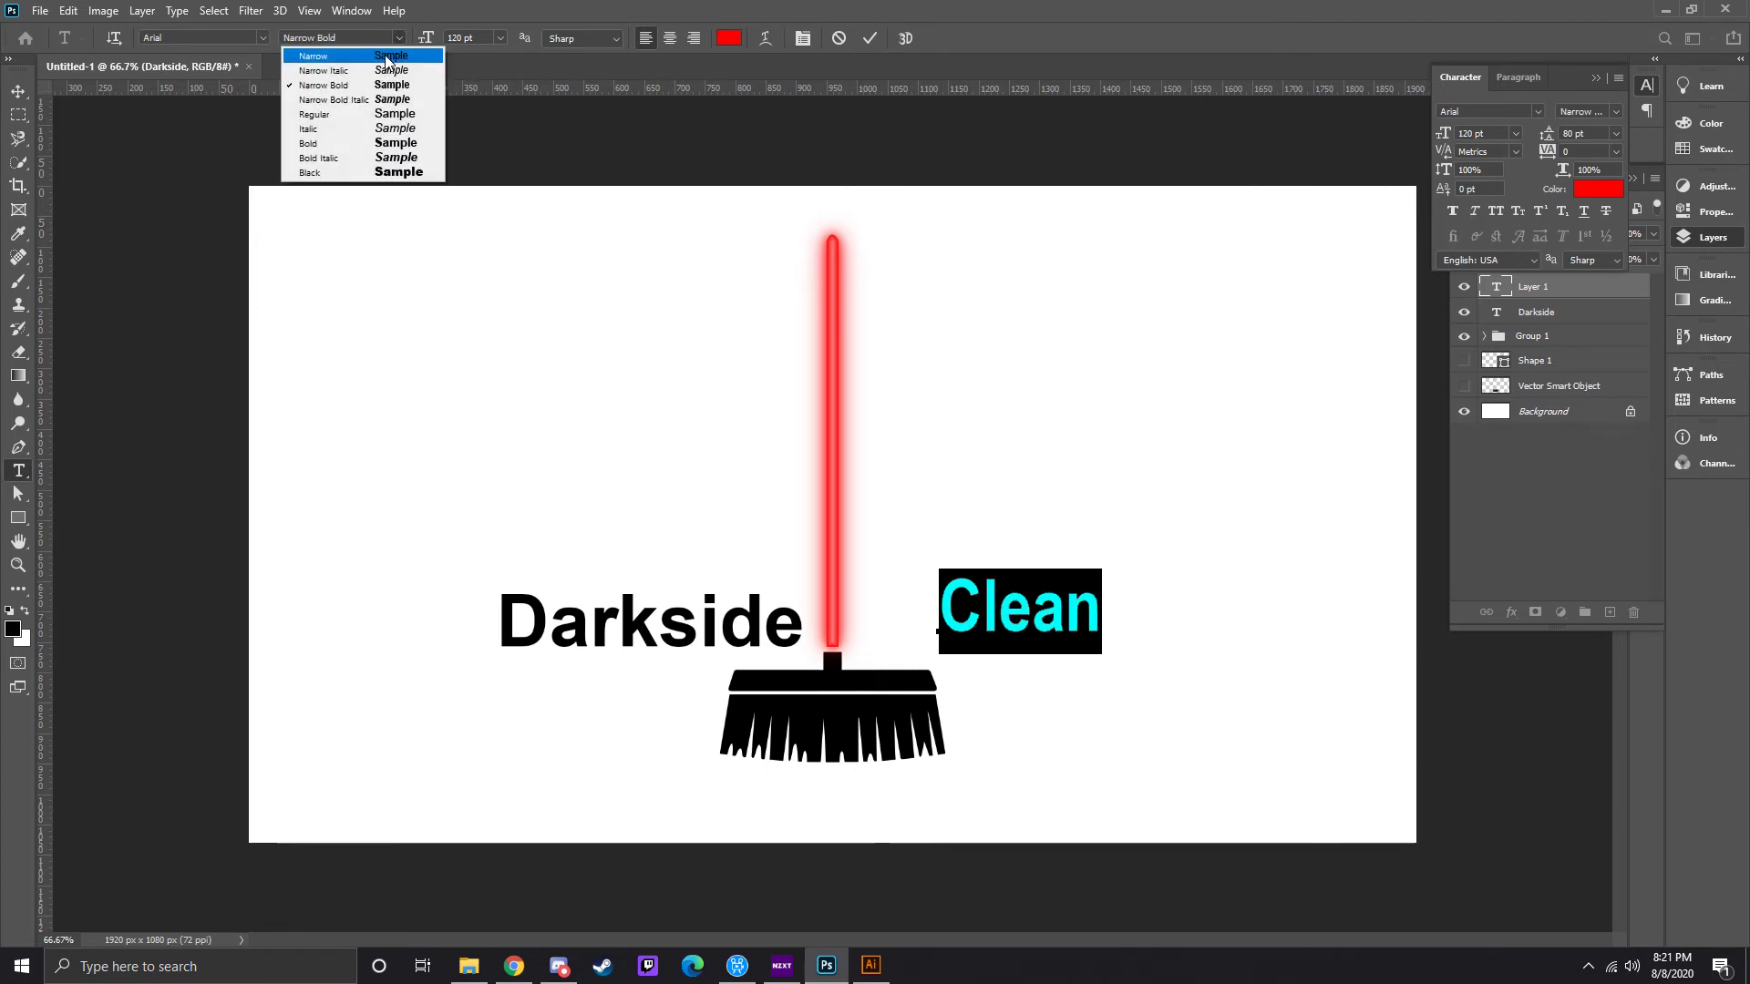
left_click(384, 54)
left_click(396, 37)
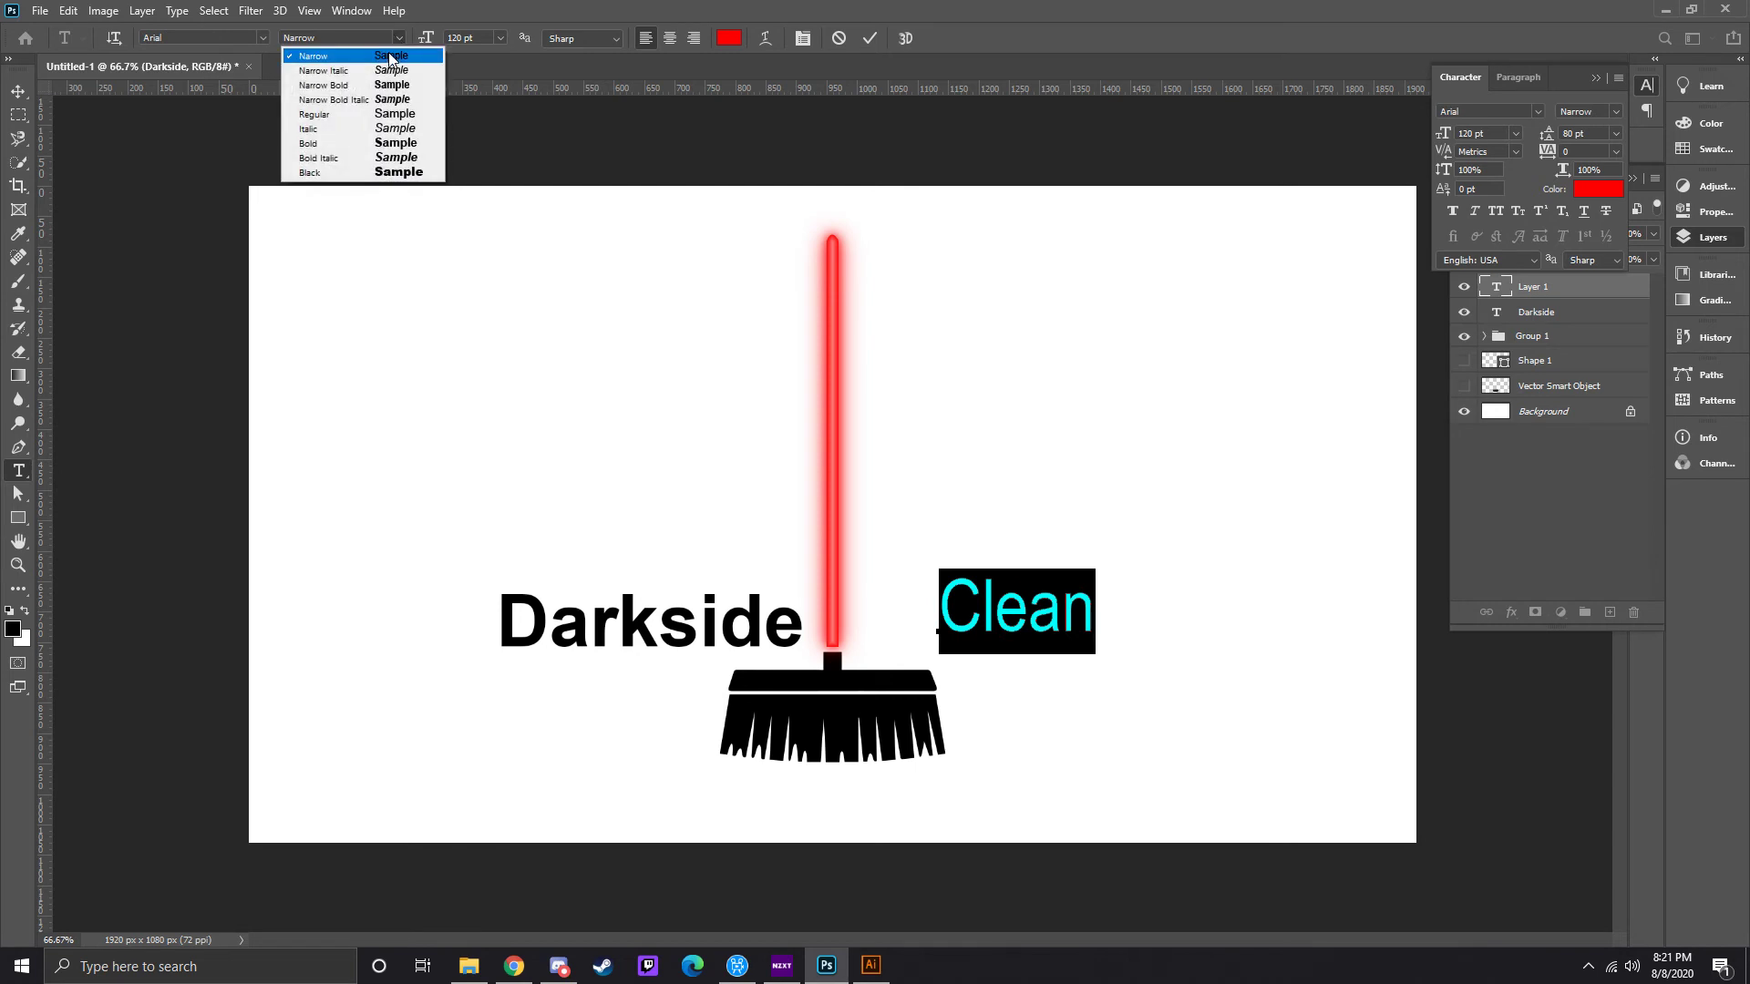
left_click(344, 115)
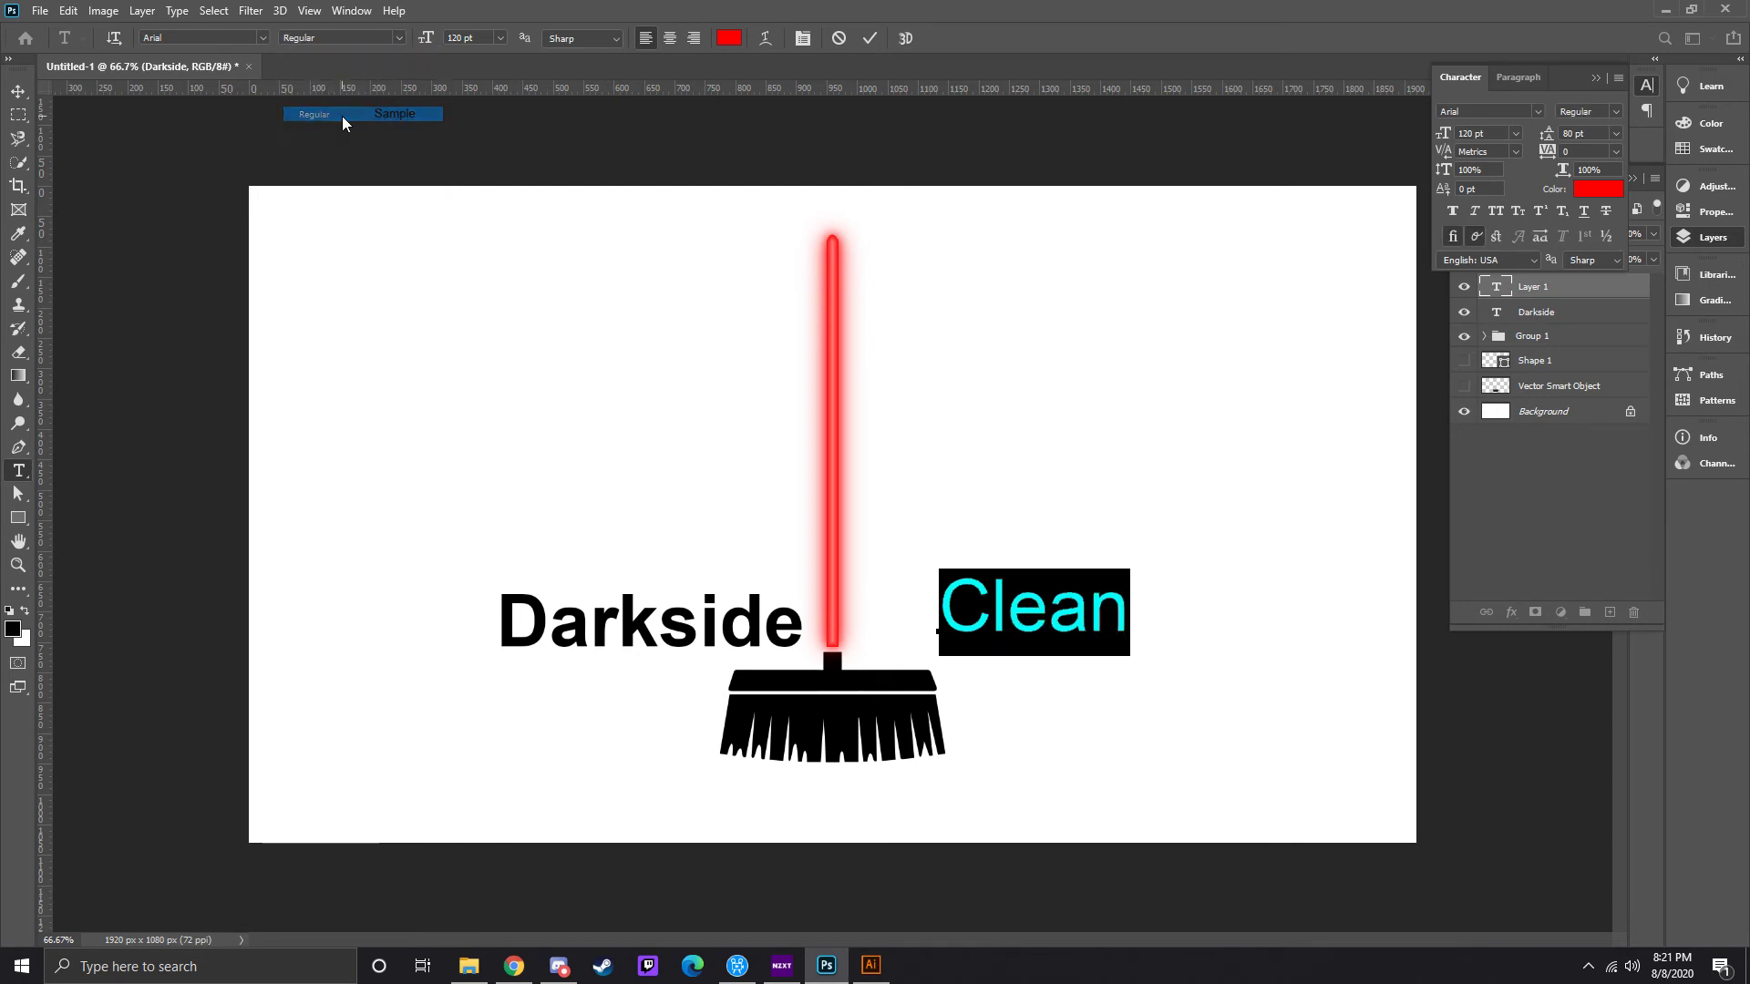
- Move Clean right of the handle, level with Darkside, and extend it to 'Cleaning'
left_click(19, 91)
left_click_drag(975, 629, 902, 639)
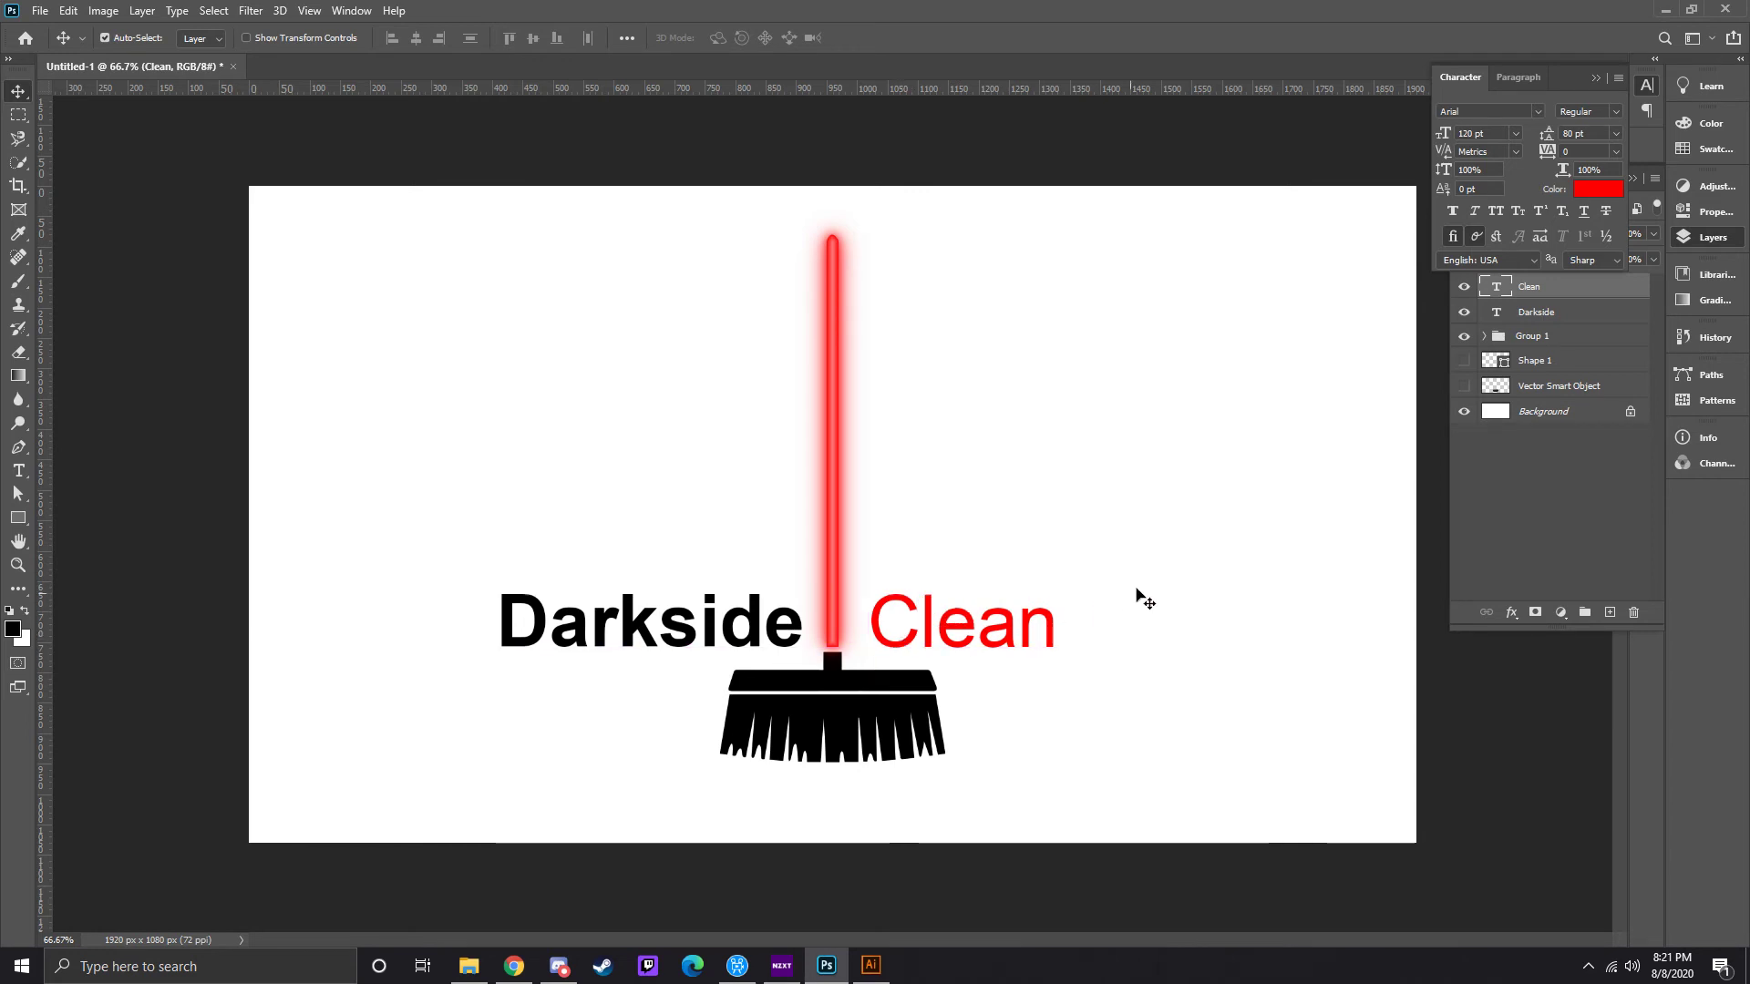
double_click(1053, 628)
left_click(1053, 629)
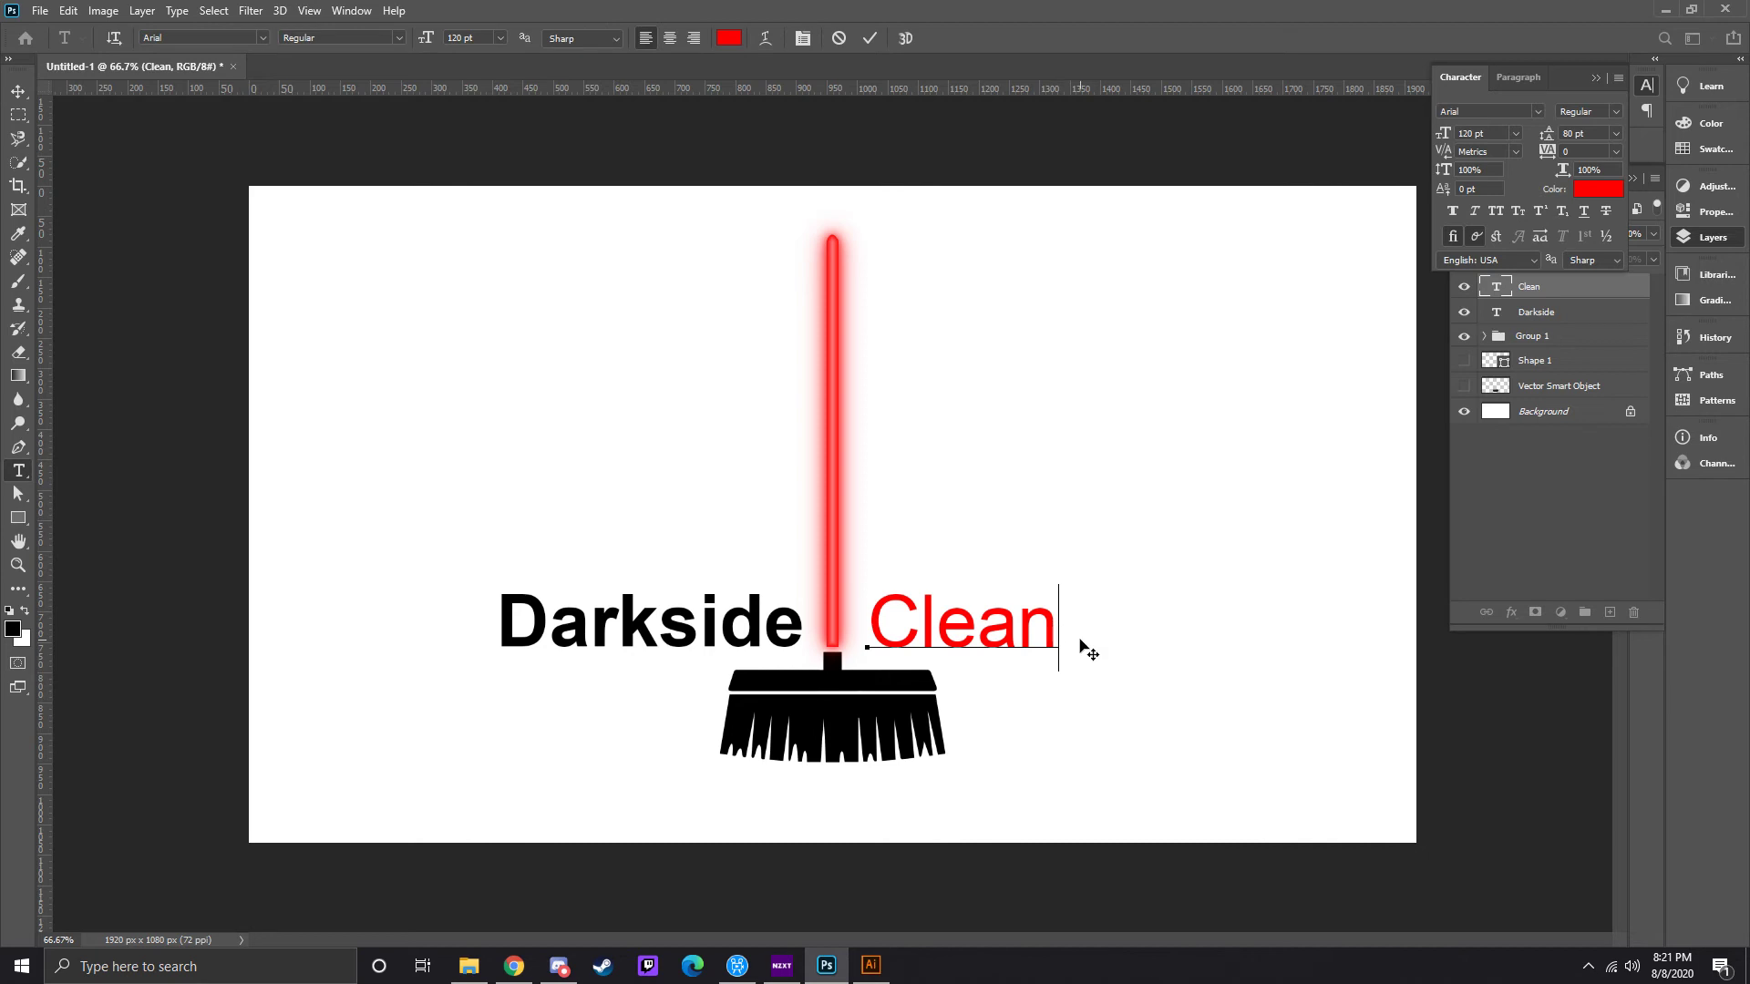
type("ing")
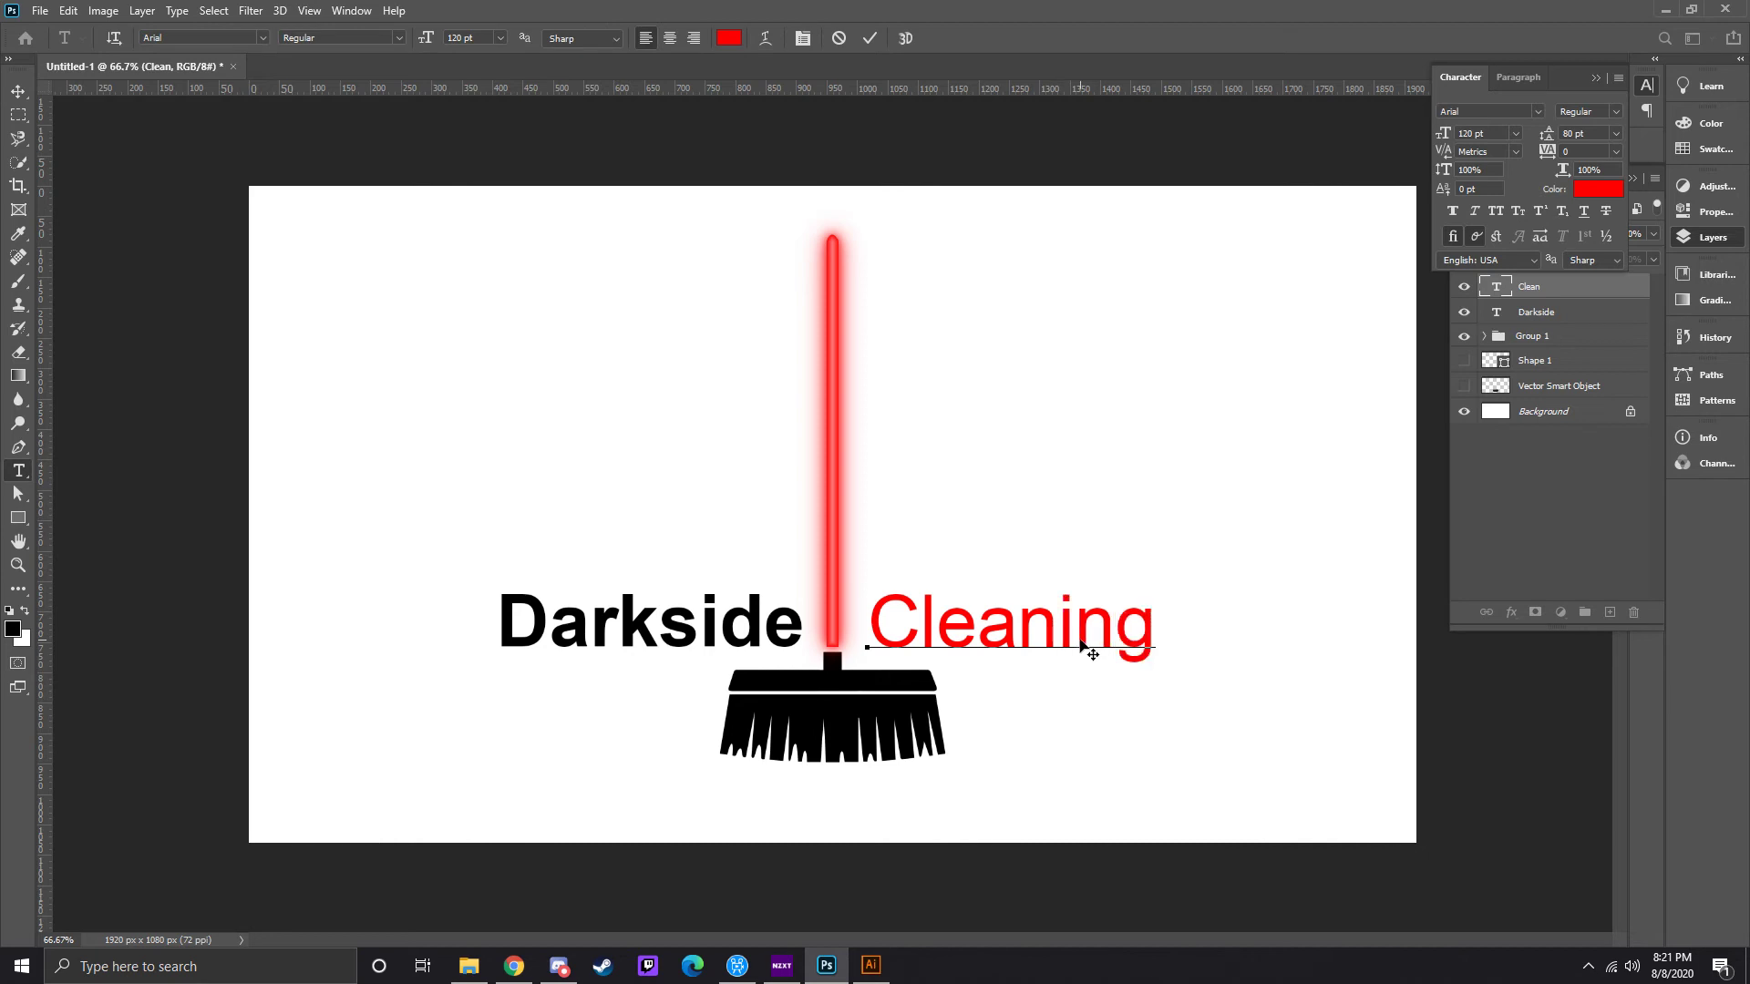
left_click(870, 37)
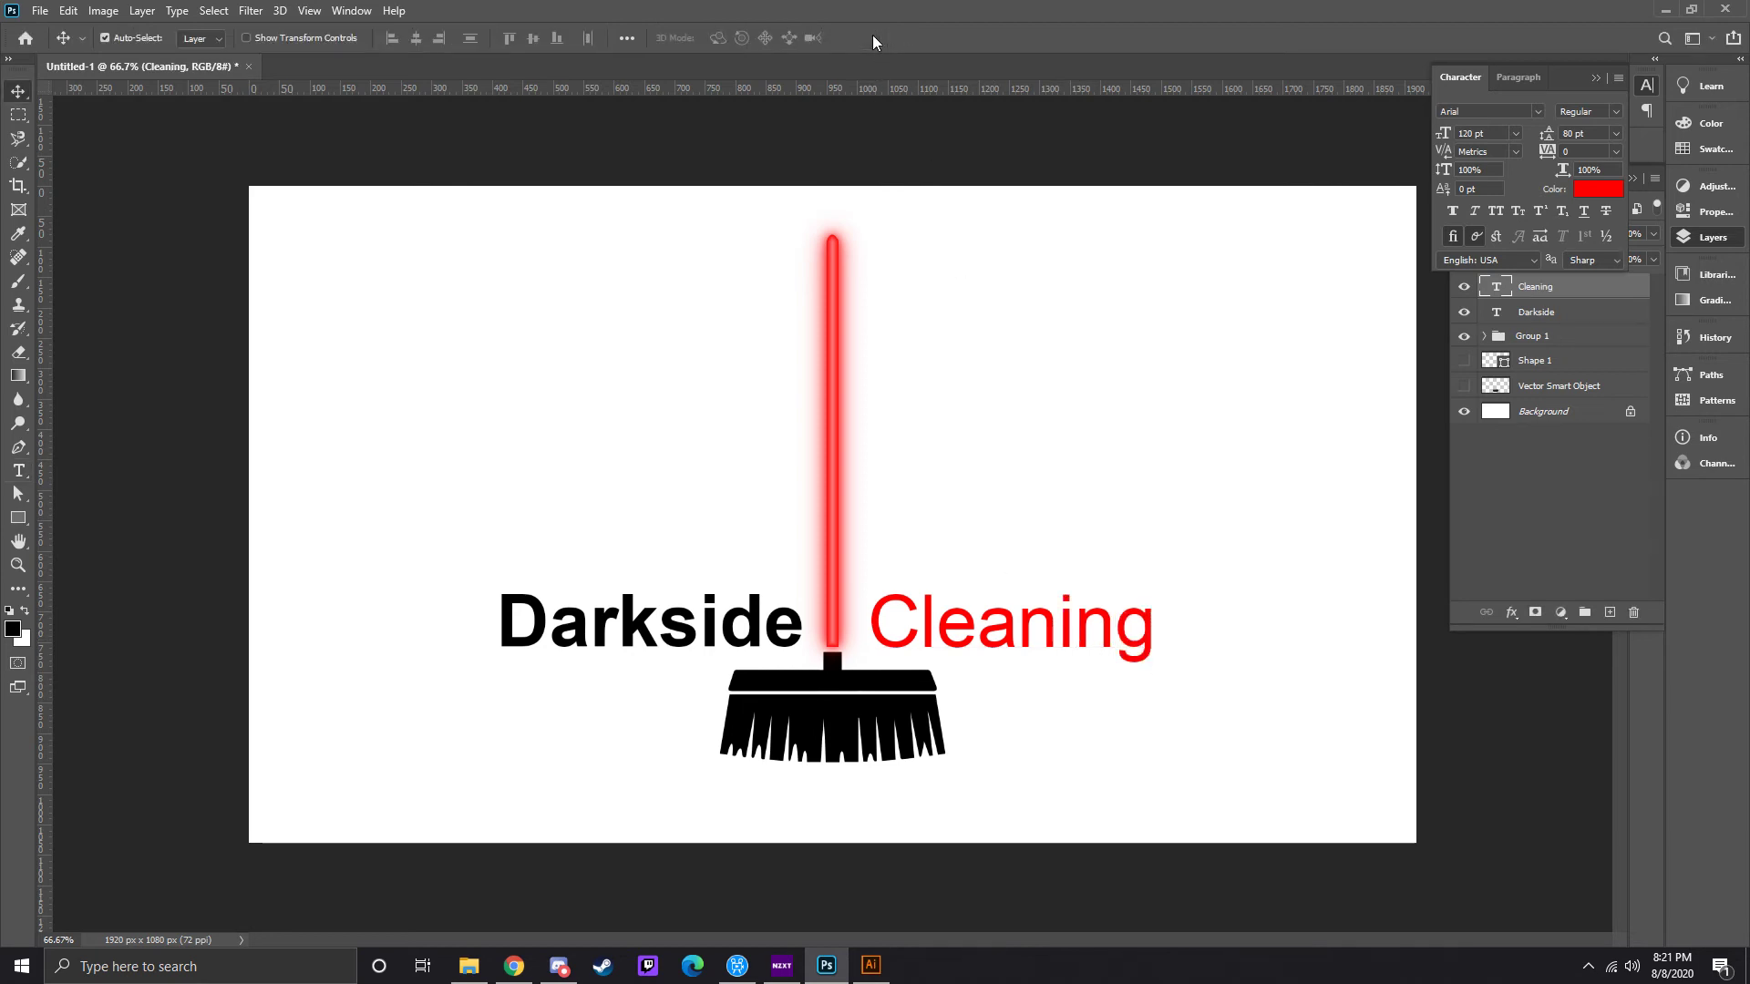
- Collapse the character settings and bring the Layers panel back into view
left_click(1595, 78)
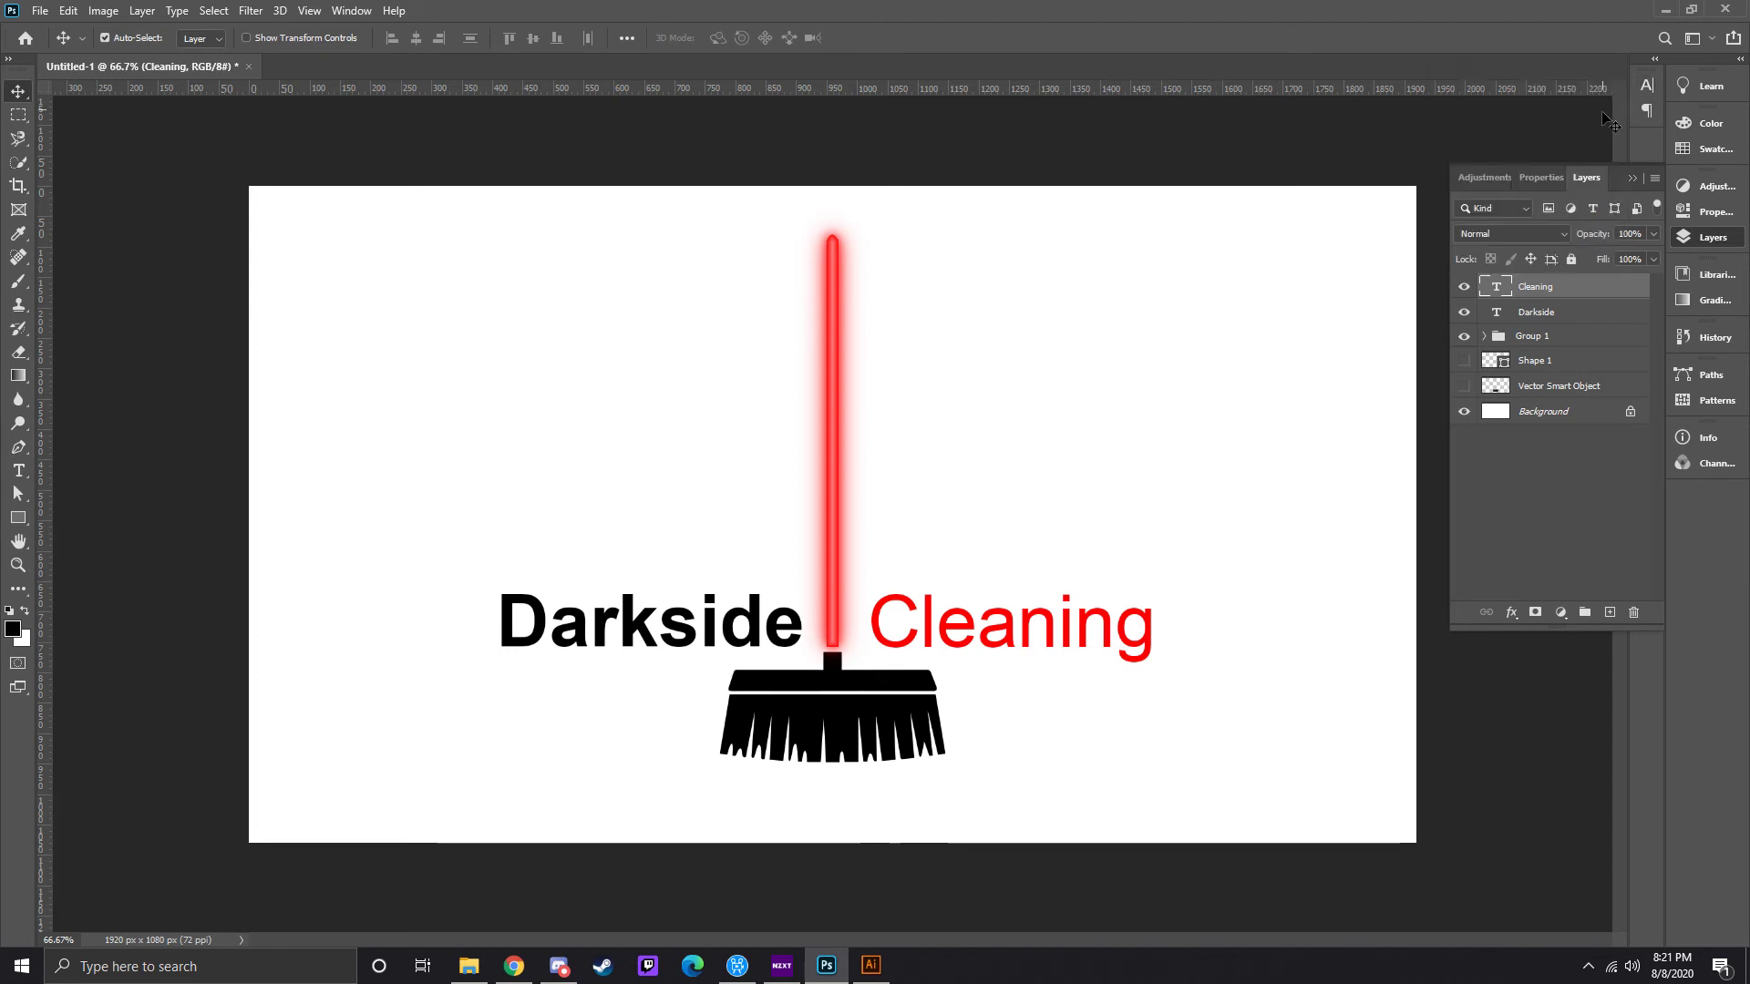
left_click(1631, 177)
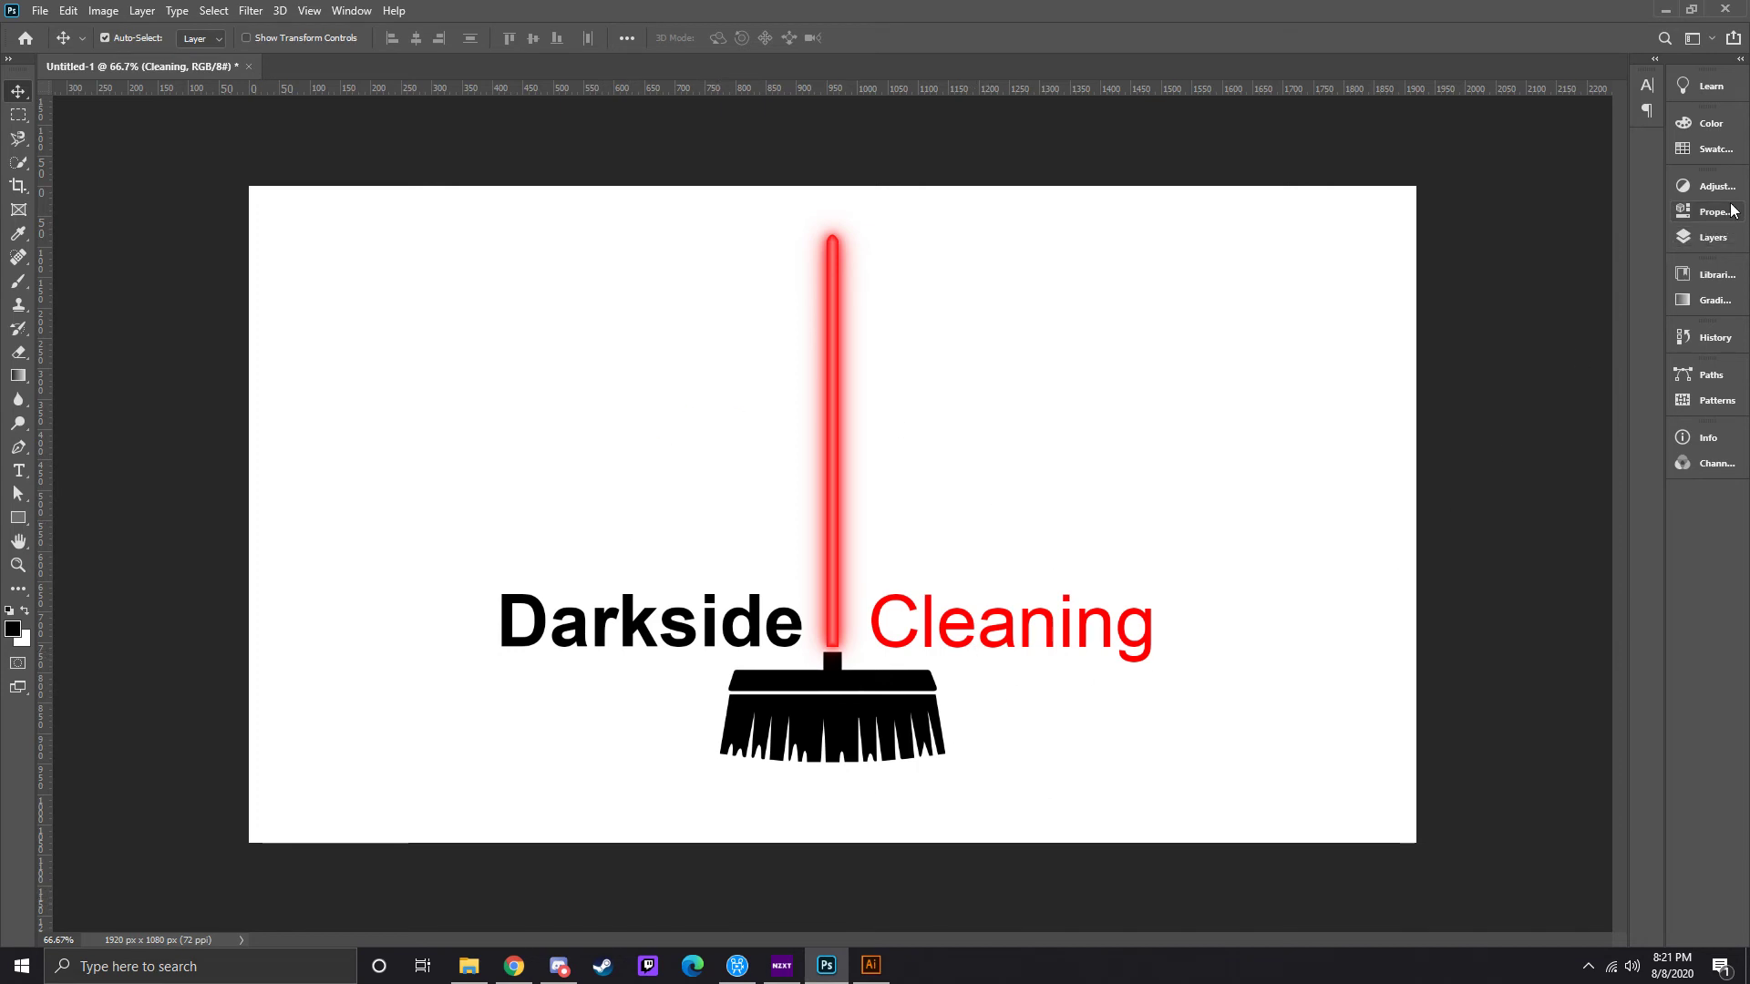
left_click(1727, 239)
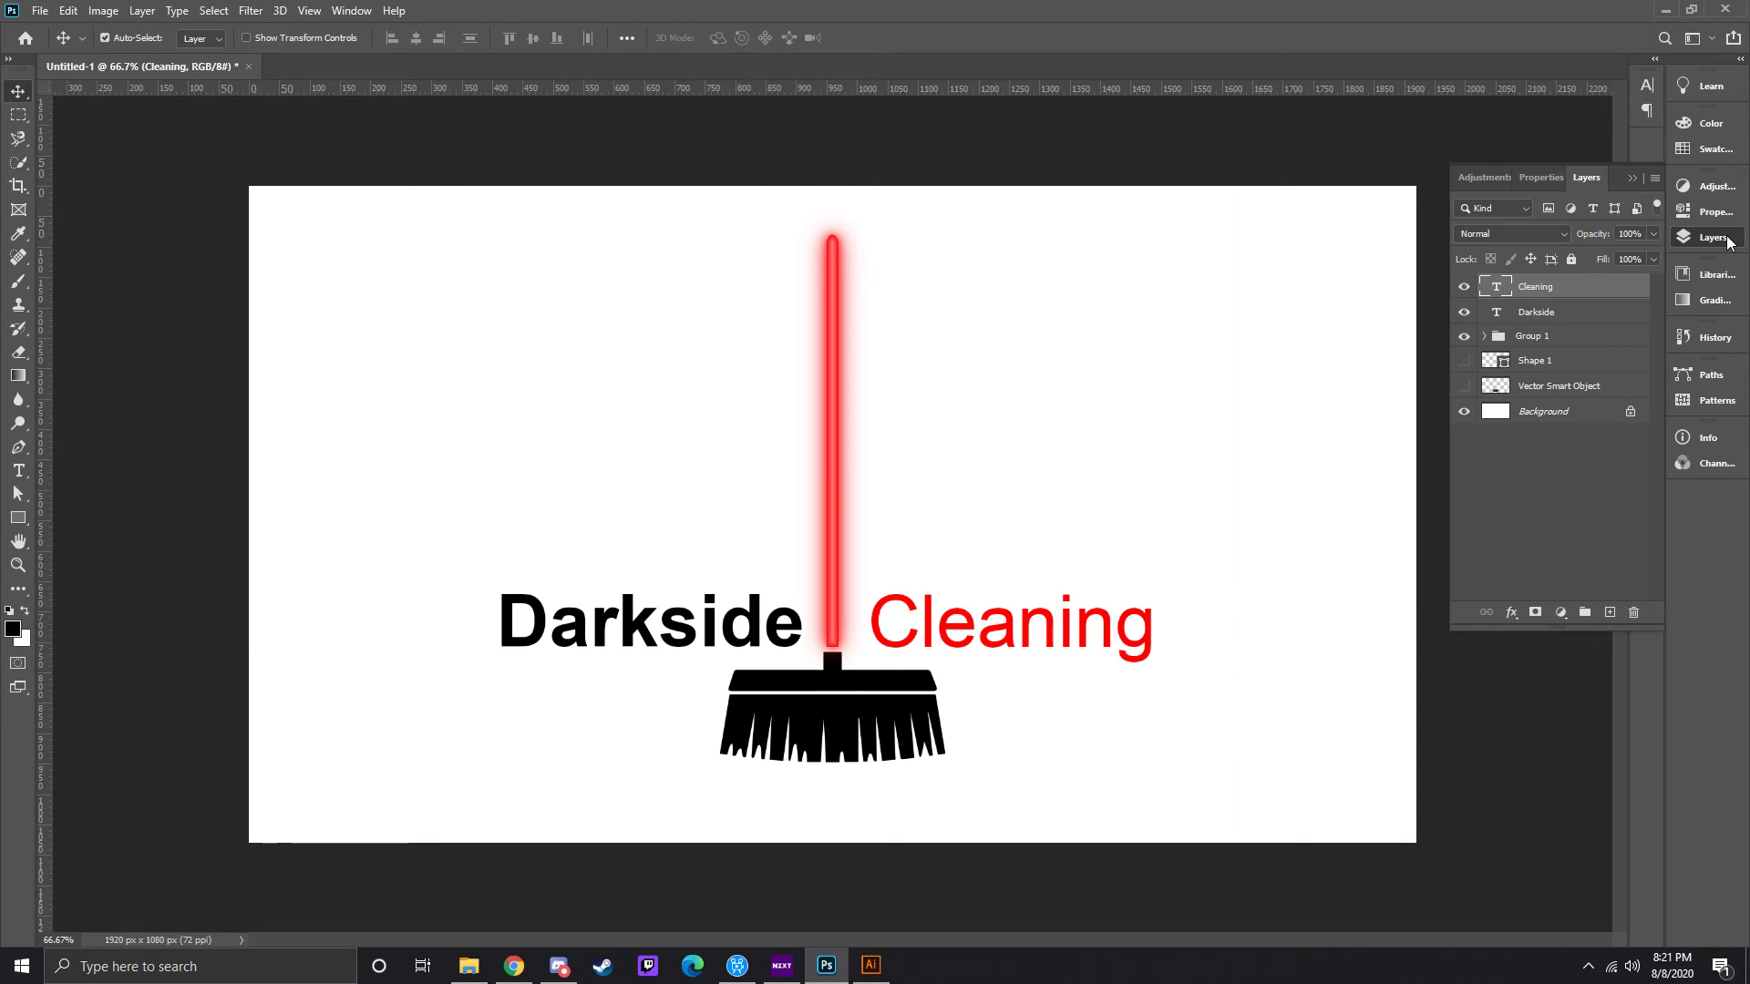
- Duplicate the Cleaning, Darkside and broom group layers
left_click(1588, 336, "shift")
mouse_move(1587, 336)
left_mouse_down()
mouse_move(1593, 610)
mouse_move(1609, 612)
left_mouse_up()
left_click_drag(1465, 361, 1467, 418)
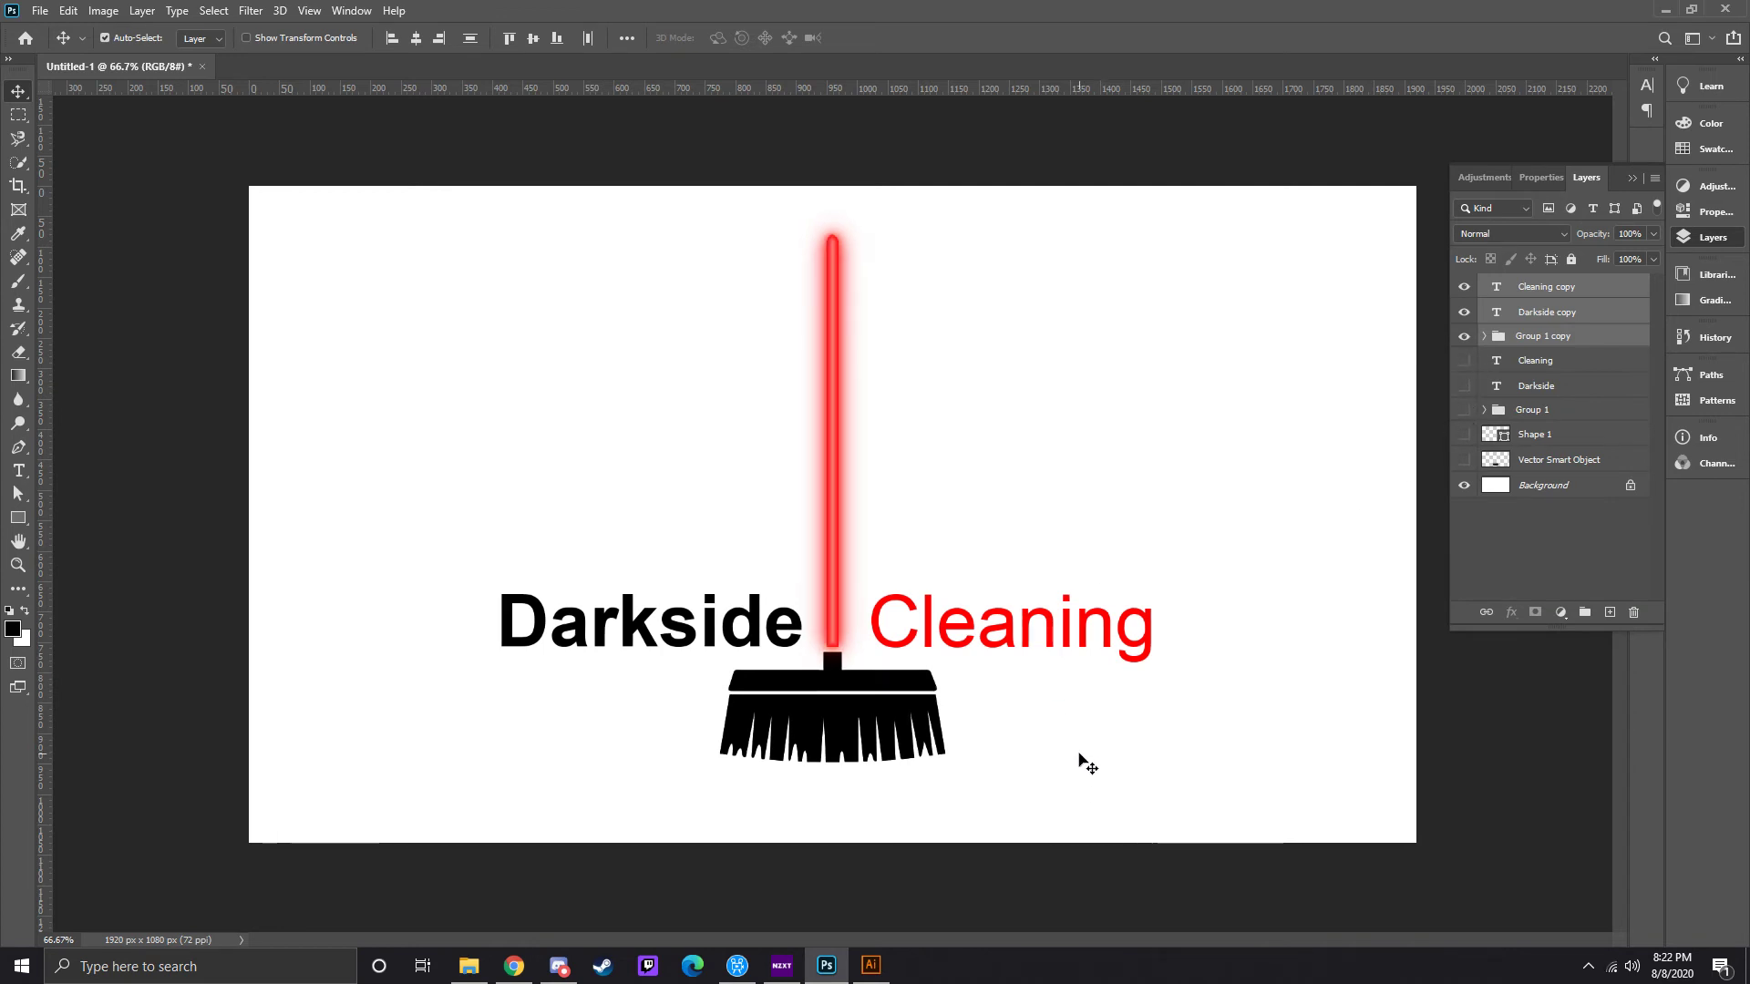
- Nudge the broom lower, cancel its transform, and transform the whole Group 1 copy
left_click(1094, 784)
left_click_drag(828, 740, 852, 757)
key("ctrl+t")
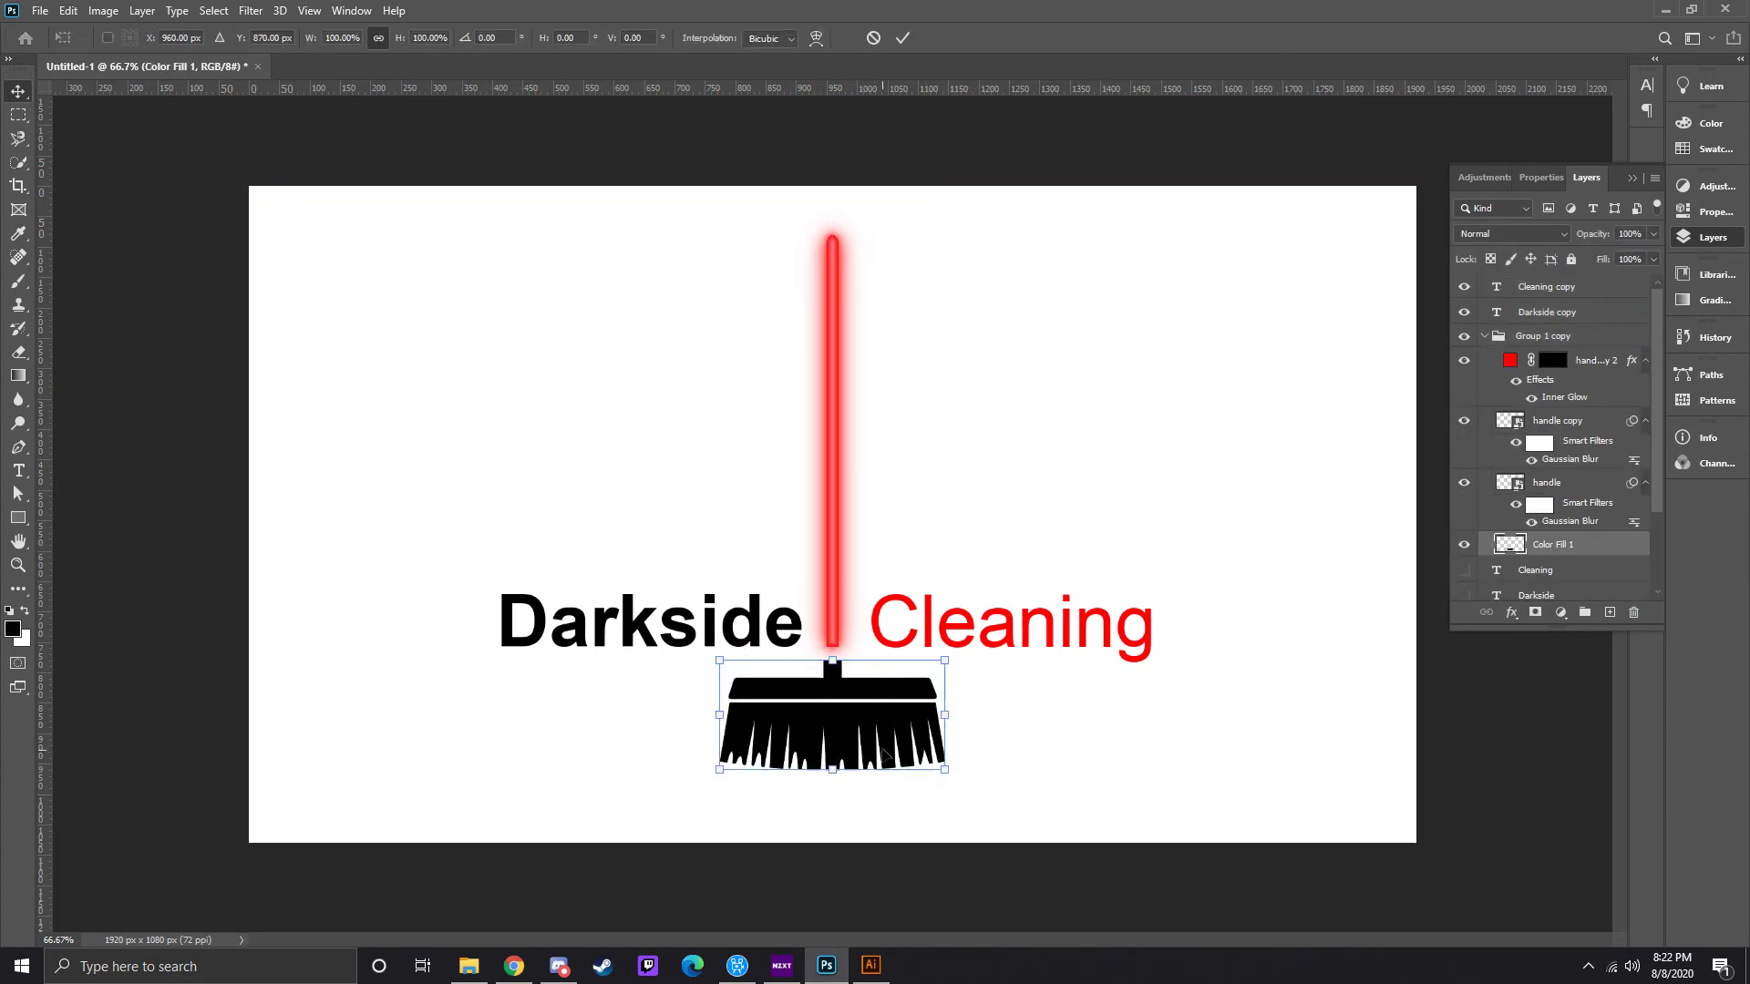
left_click(875, 41)
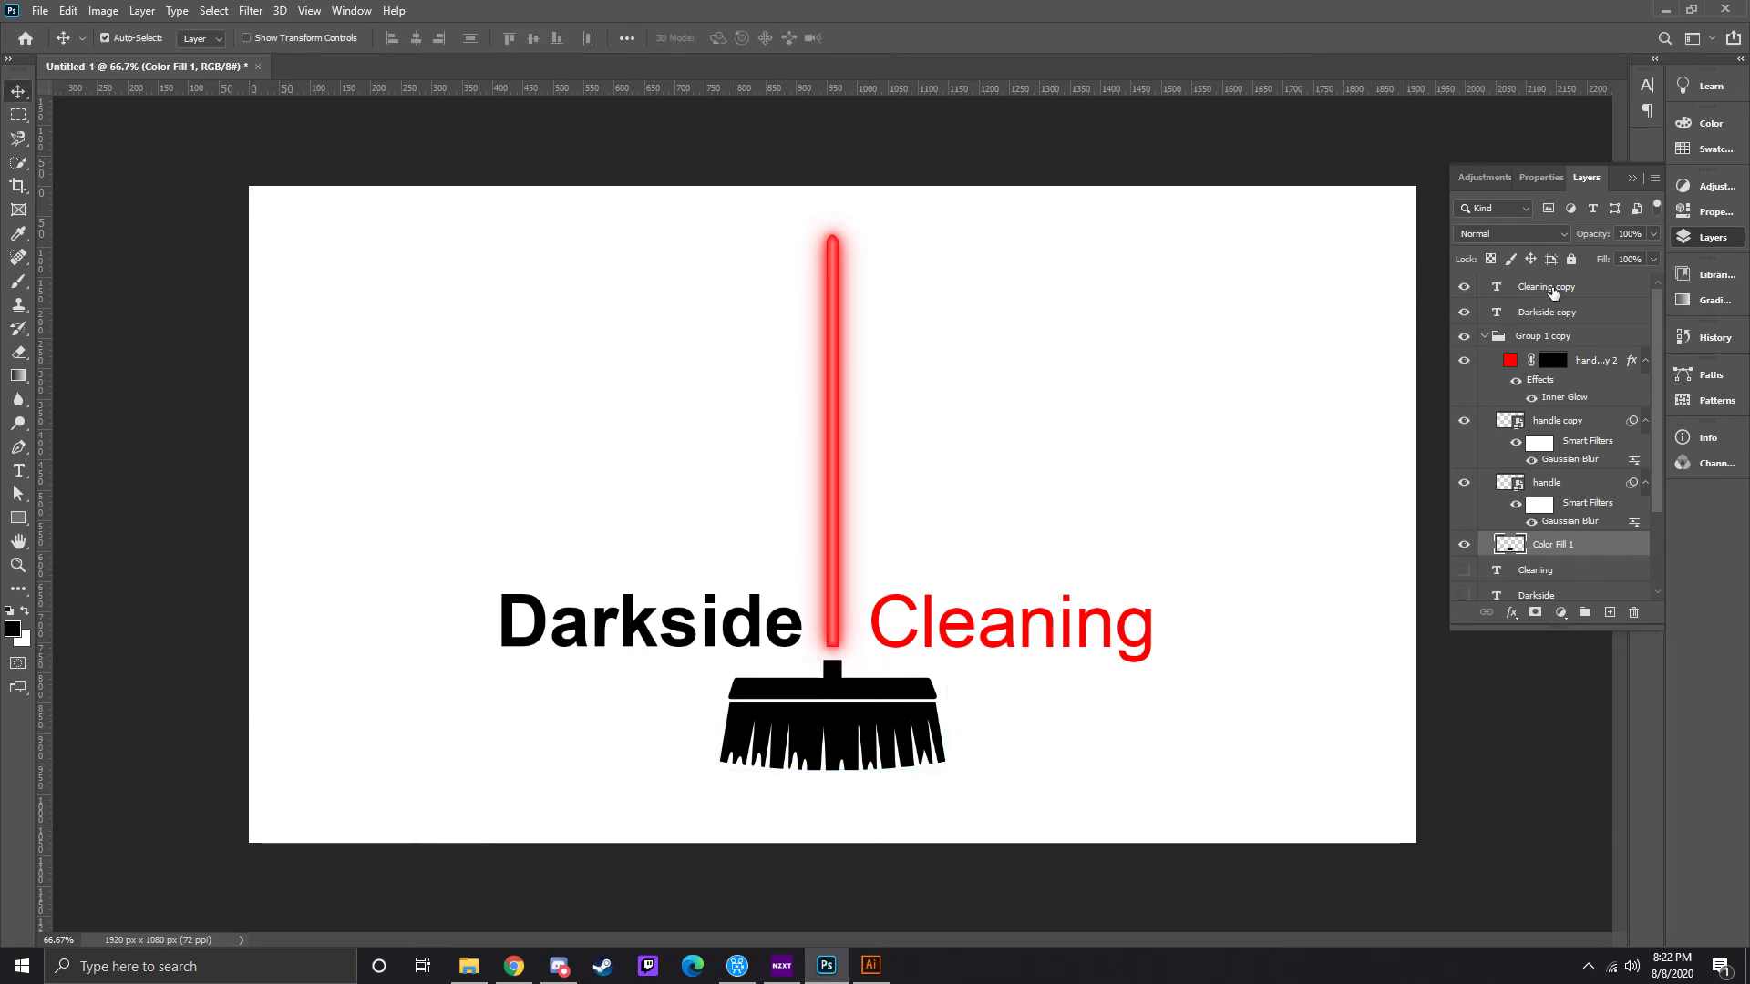
left_click(1484, 337)
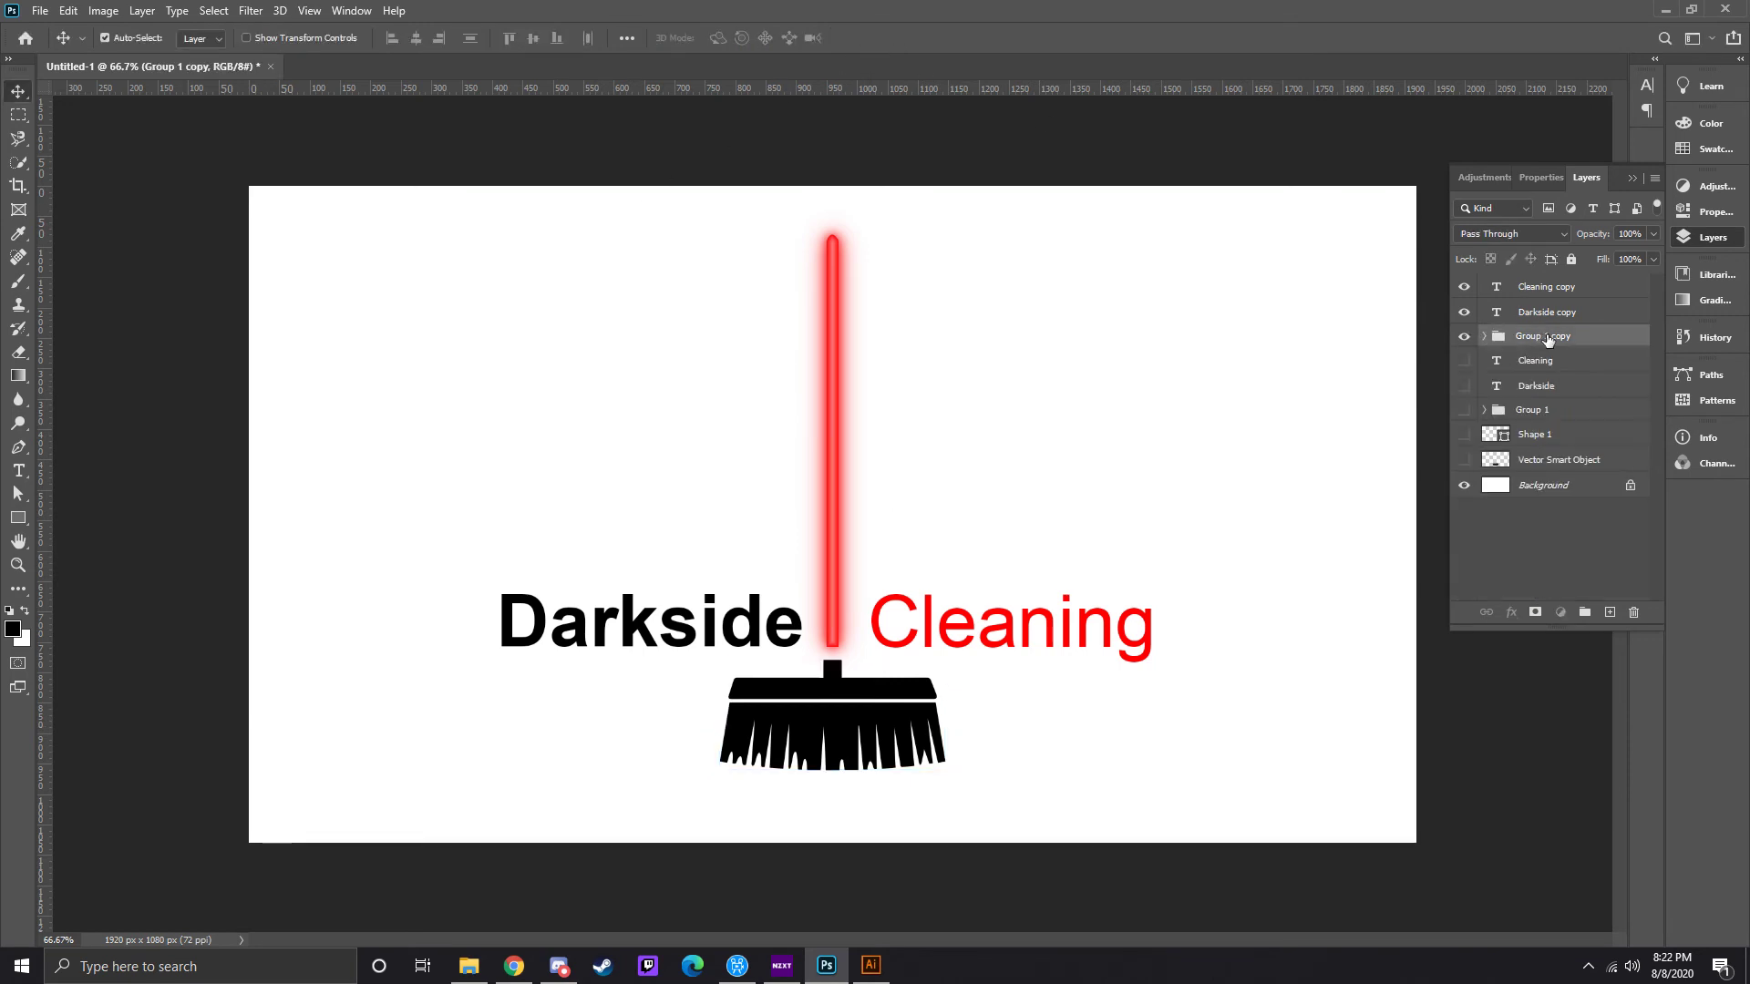
key("ctrl+t")
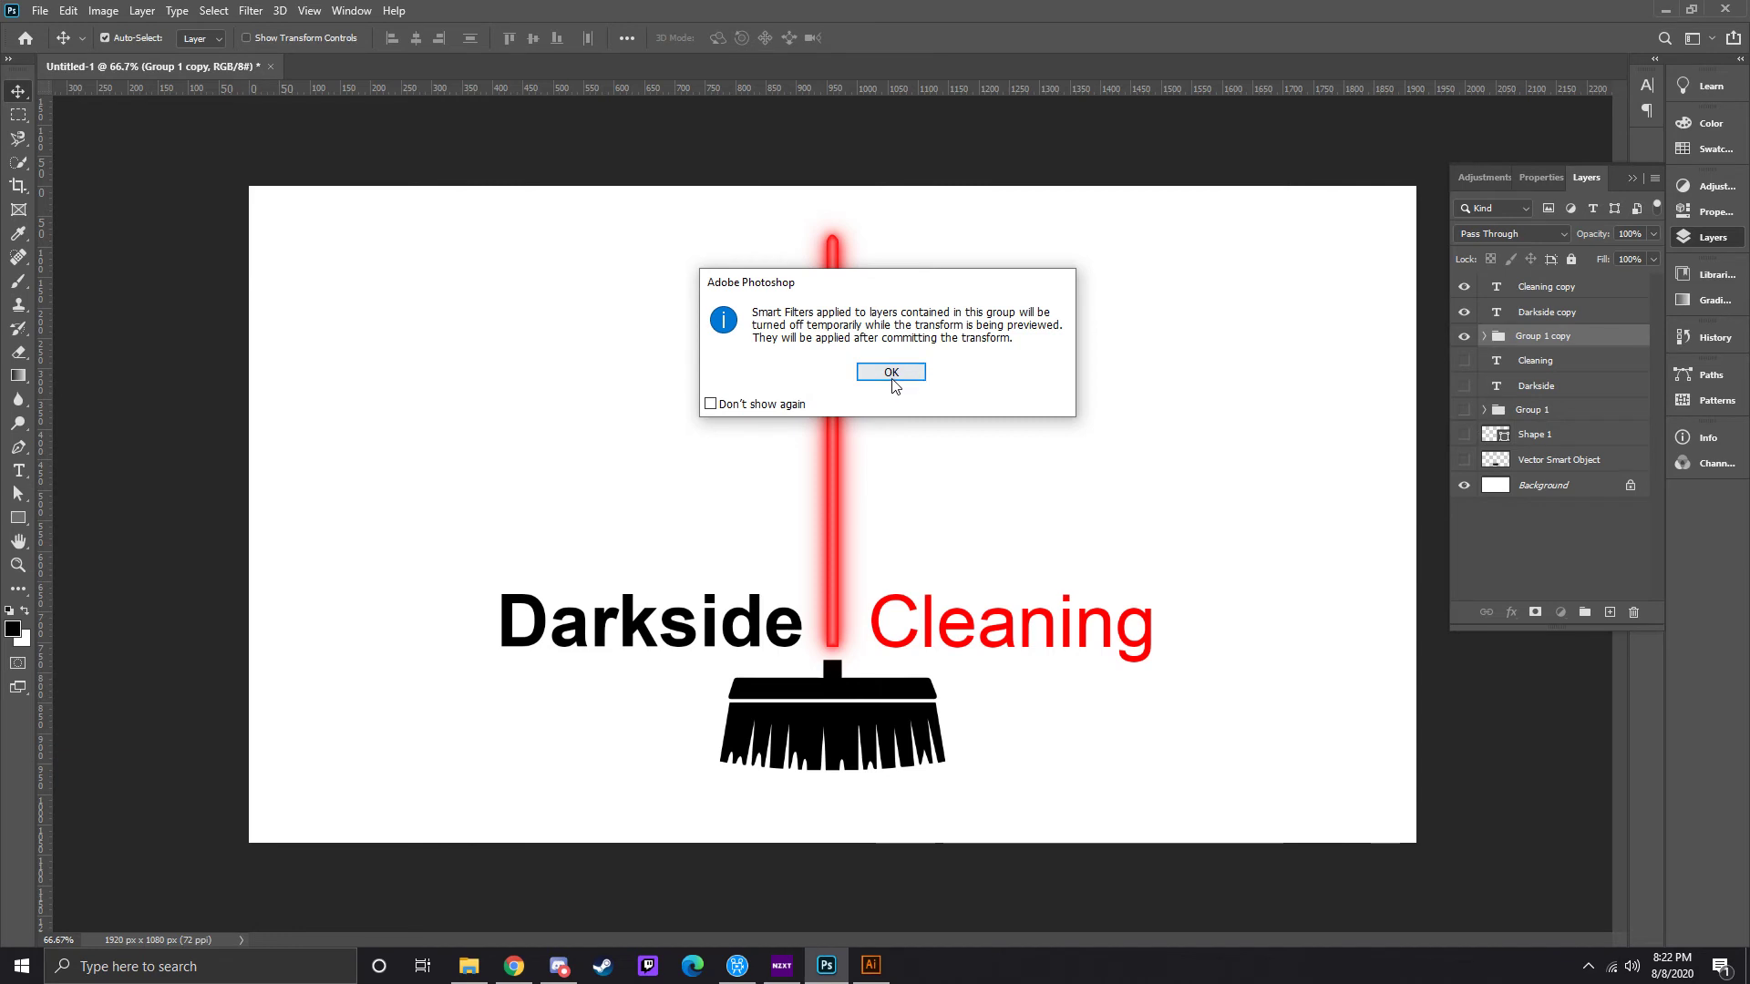
- Rotate Group 1 copy -90° and scale it to 153.48%, then move Cleaning closer to Darkside
left_click(893, 374)
mouse_move(996, 725)
left_mouse_down()
mouse_move(1045, 434)
mouse_move(1025, 382)
left_mouse_up()
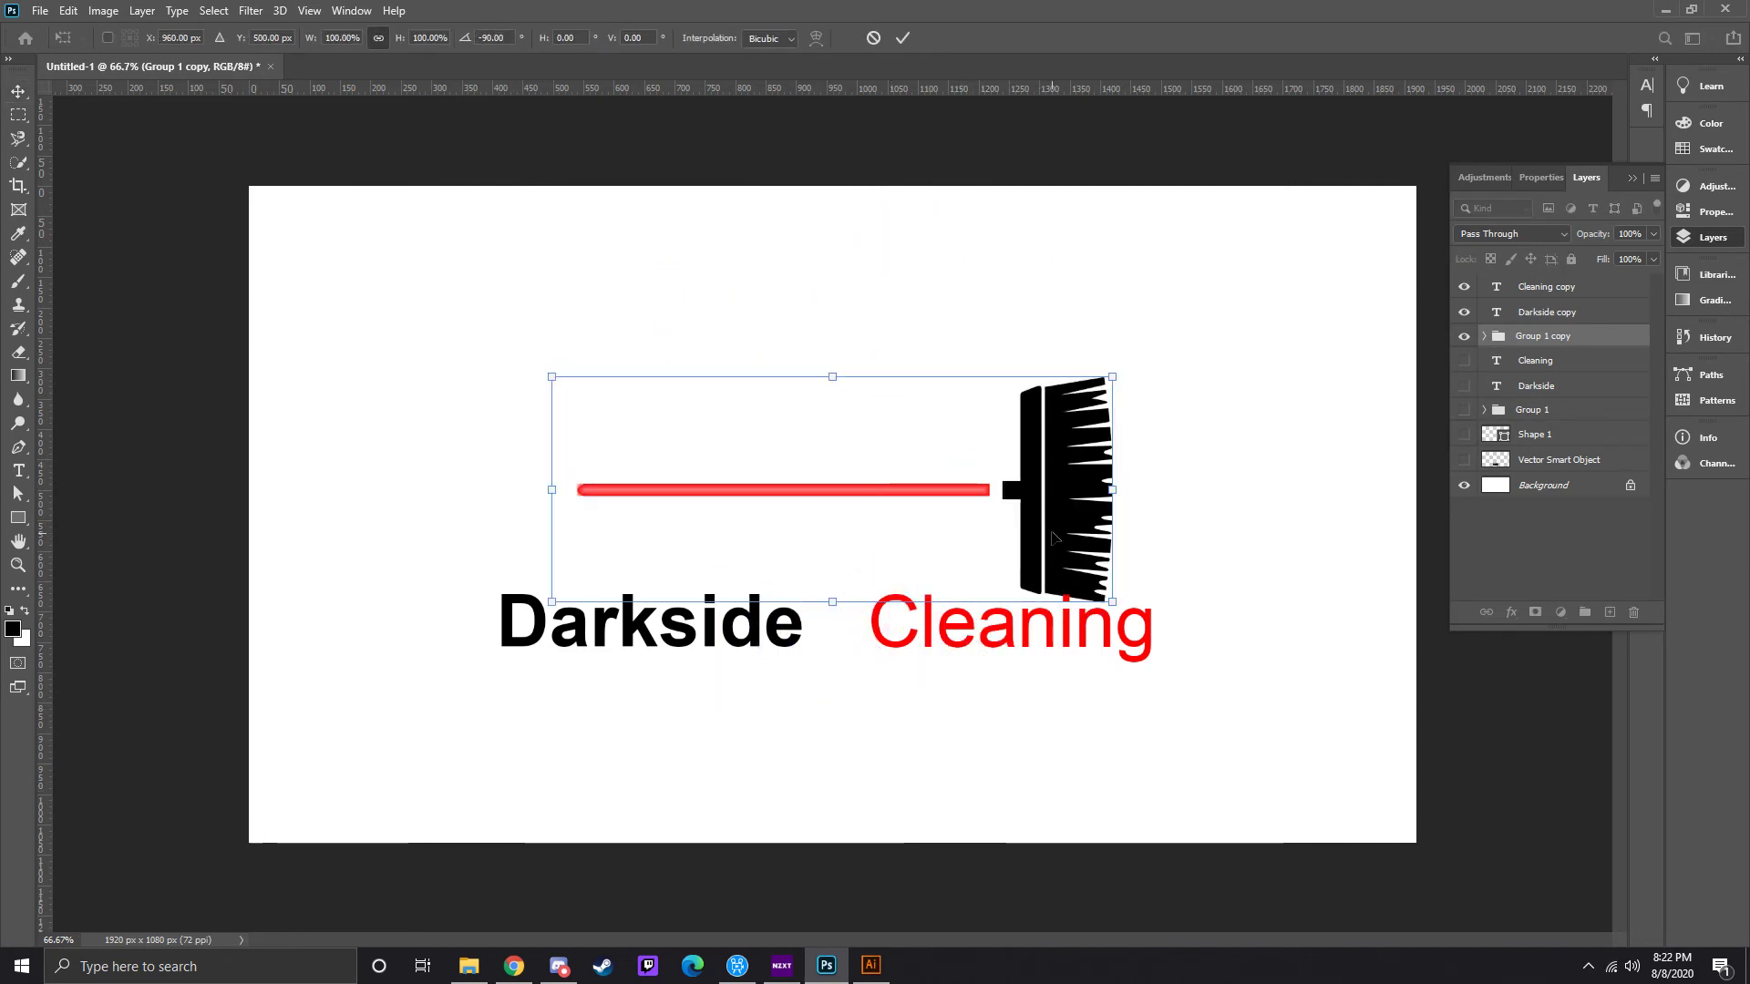
left_click_drag(1050, 533, 1225, 556)
left_click_drag(730, 515, 430, 515)
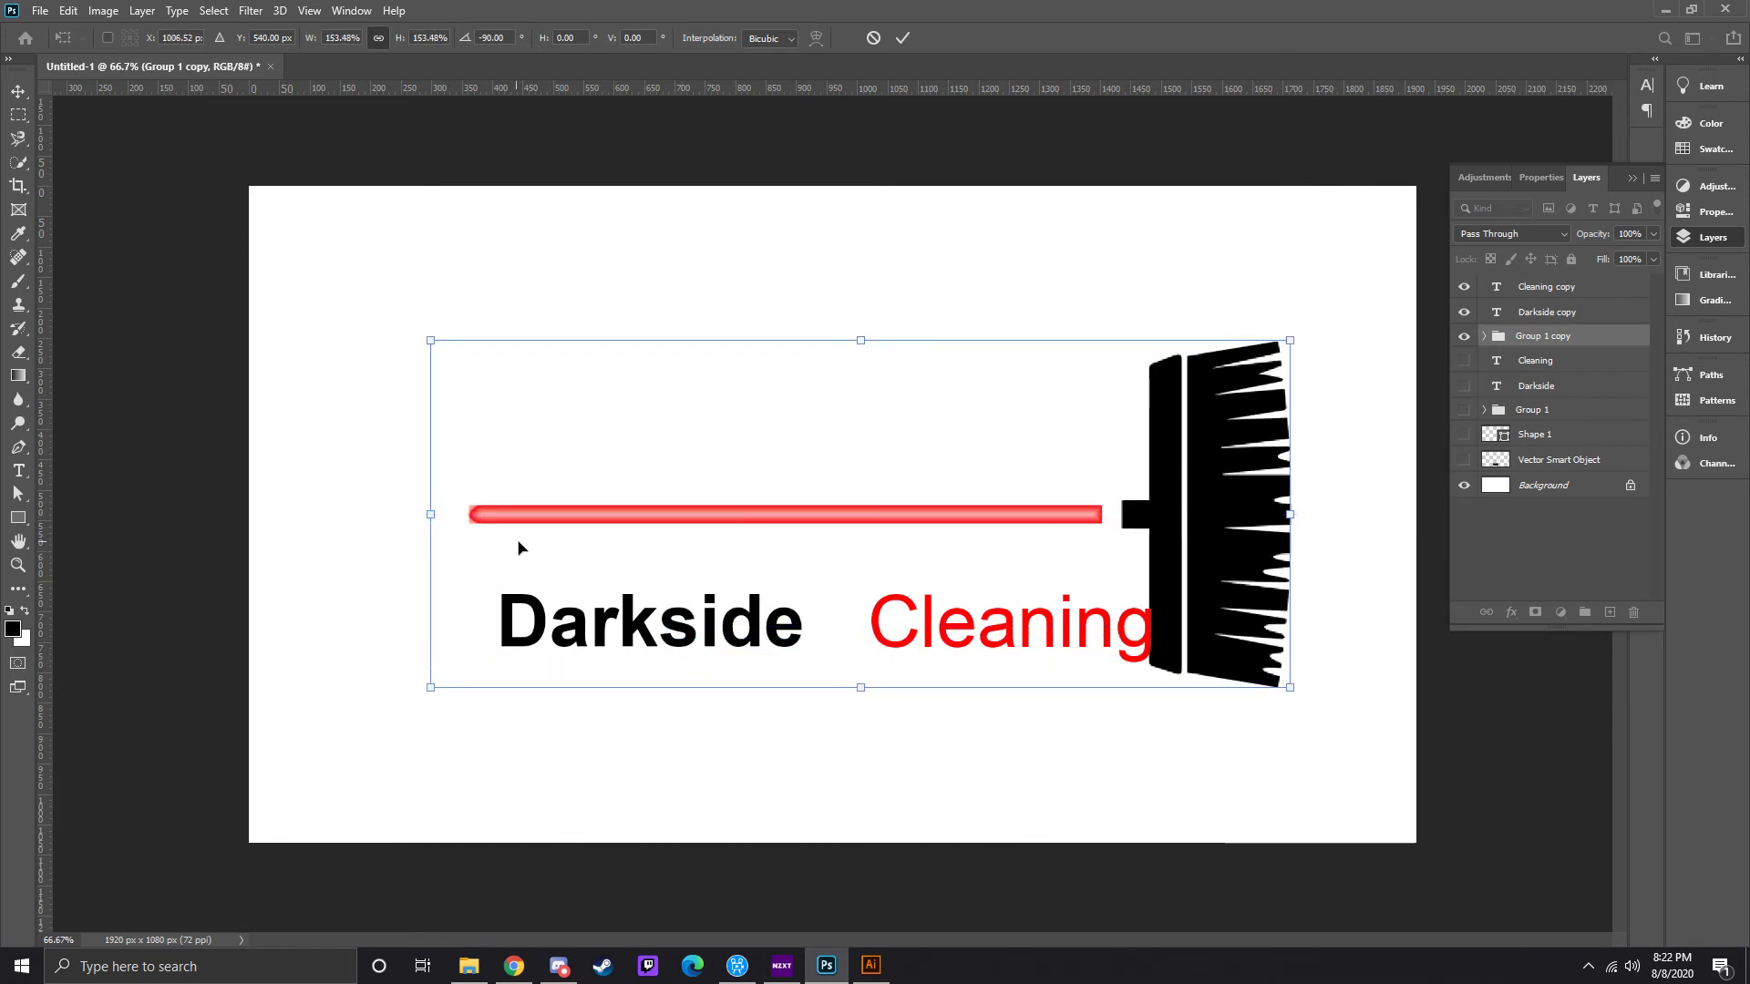
left_click_drag(780, 504, 751, 504)
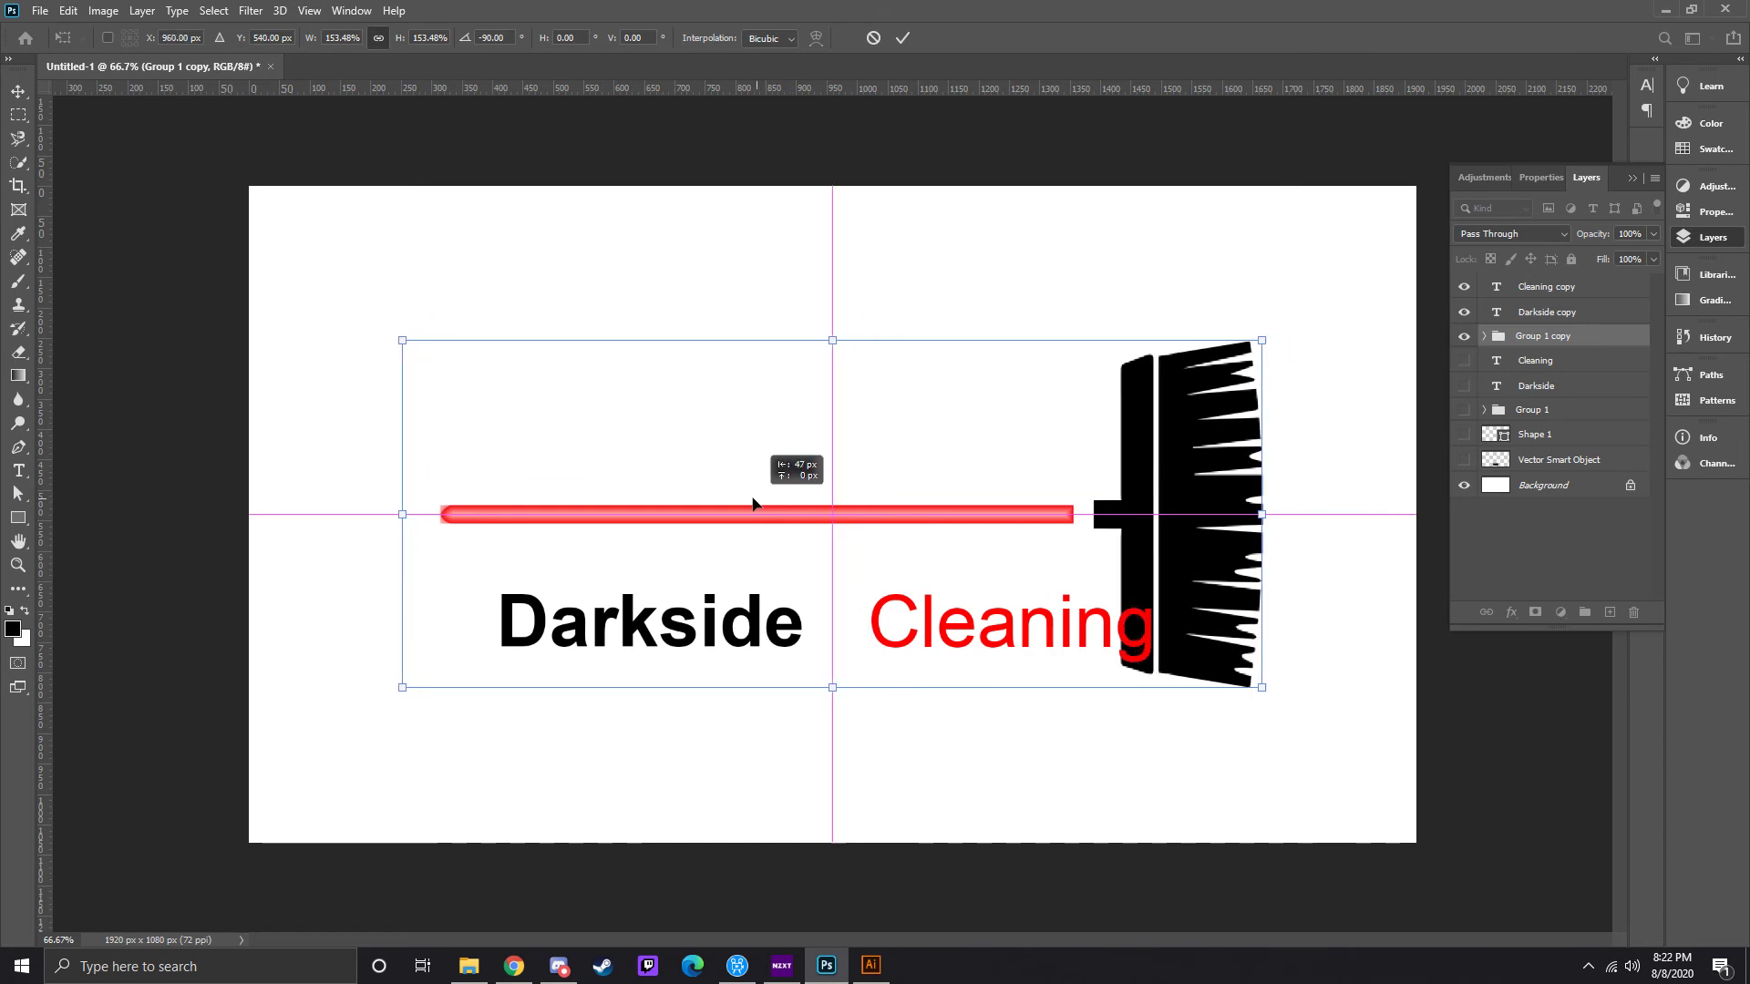
left_click(903, 40)
left_click_drag(968, 630, 914, 635)
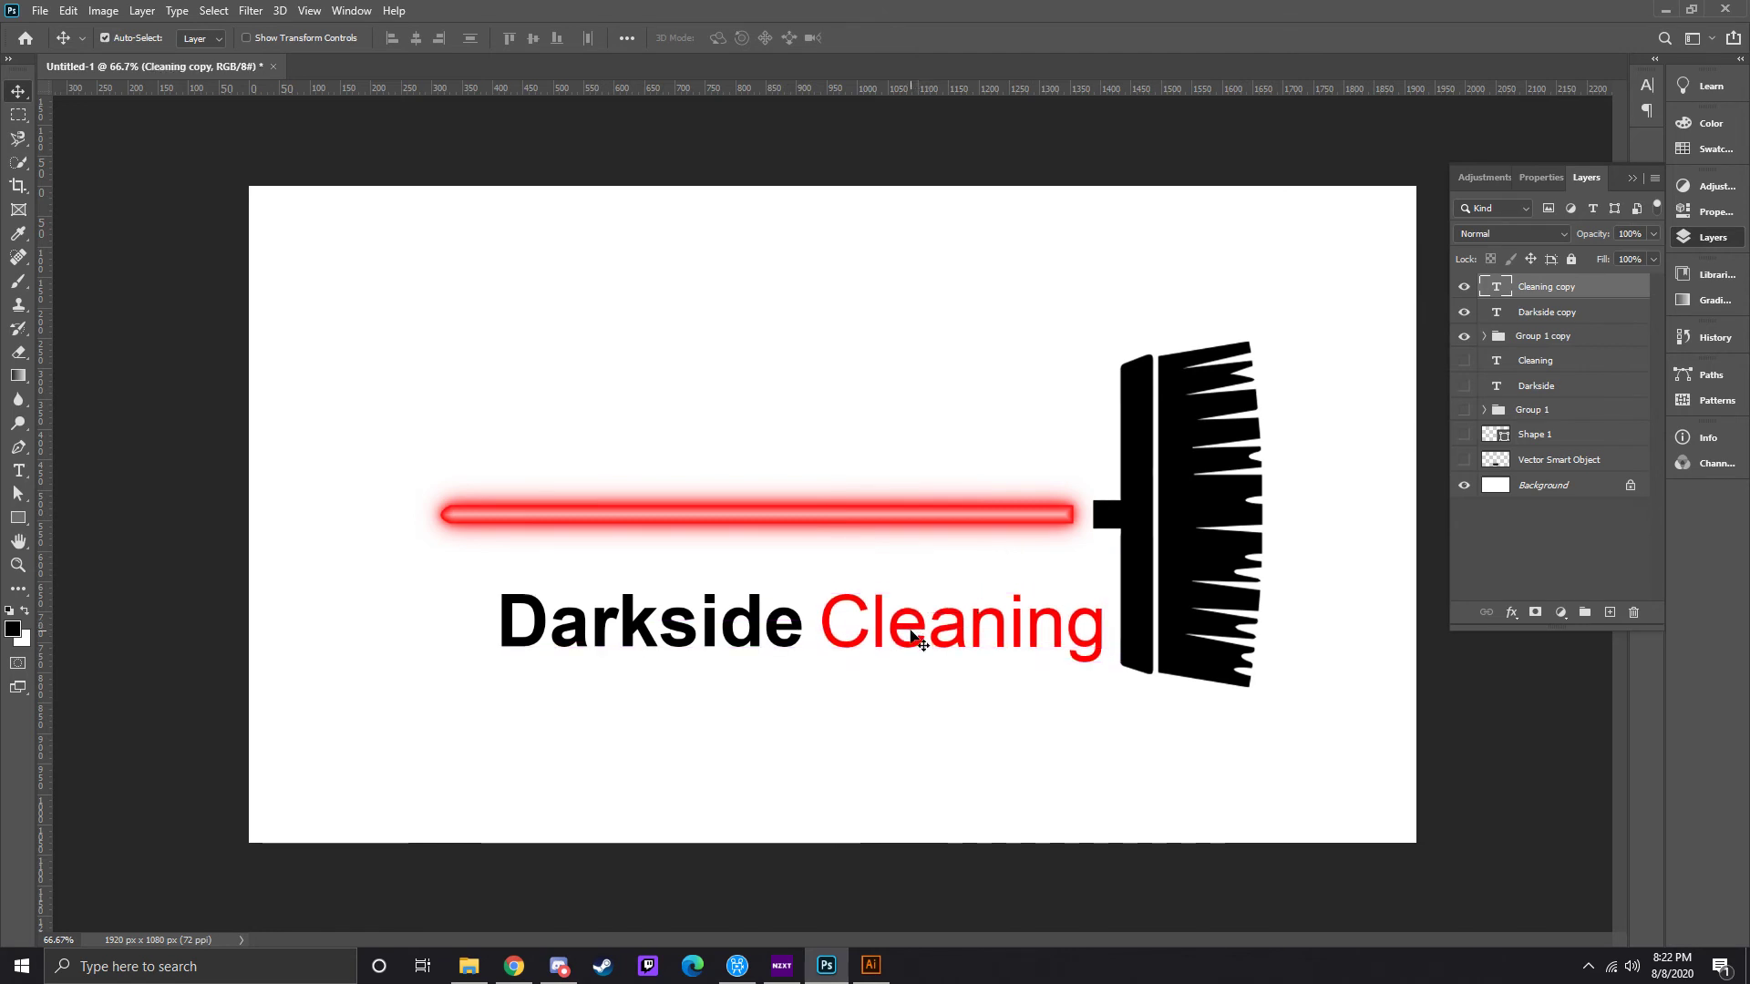
- Move both title words above the red handle, then start a new text line below it
left_click(741, 647)
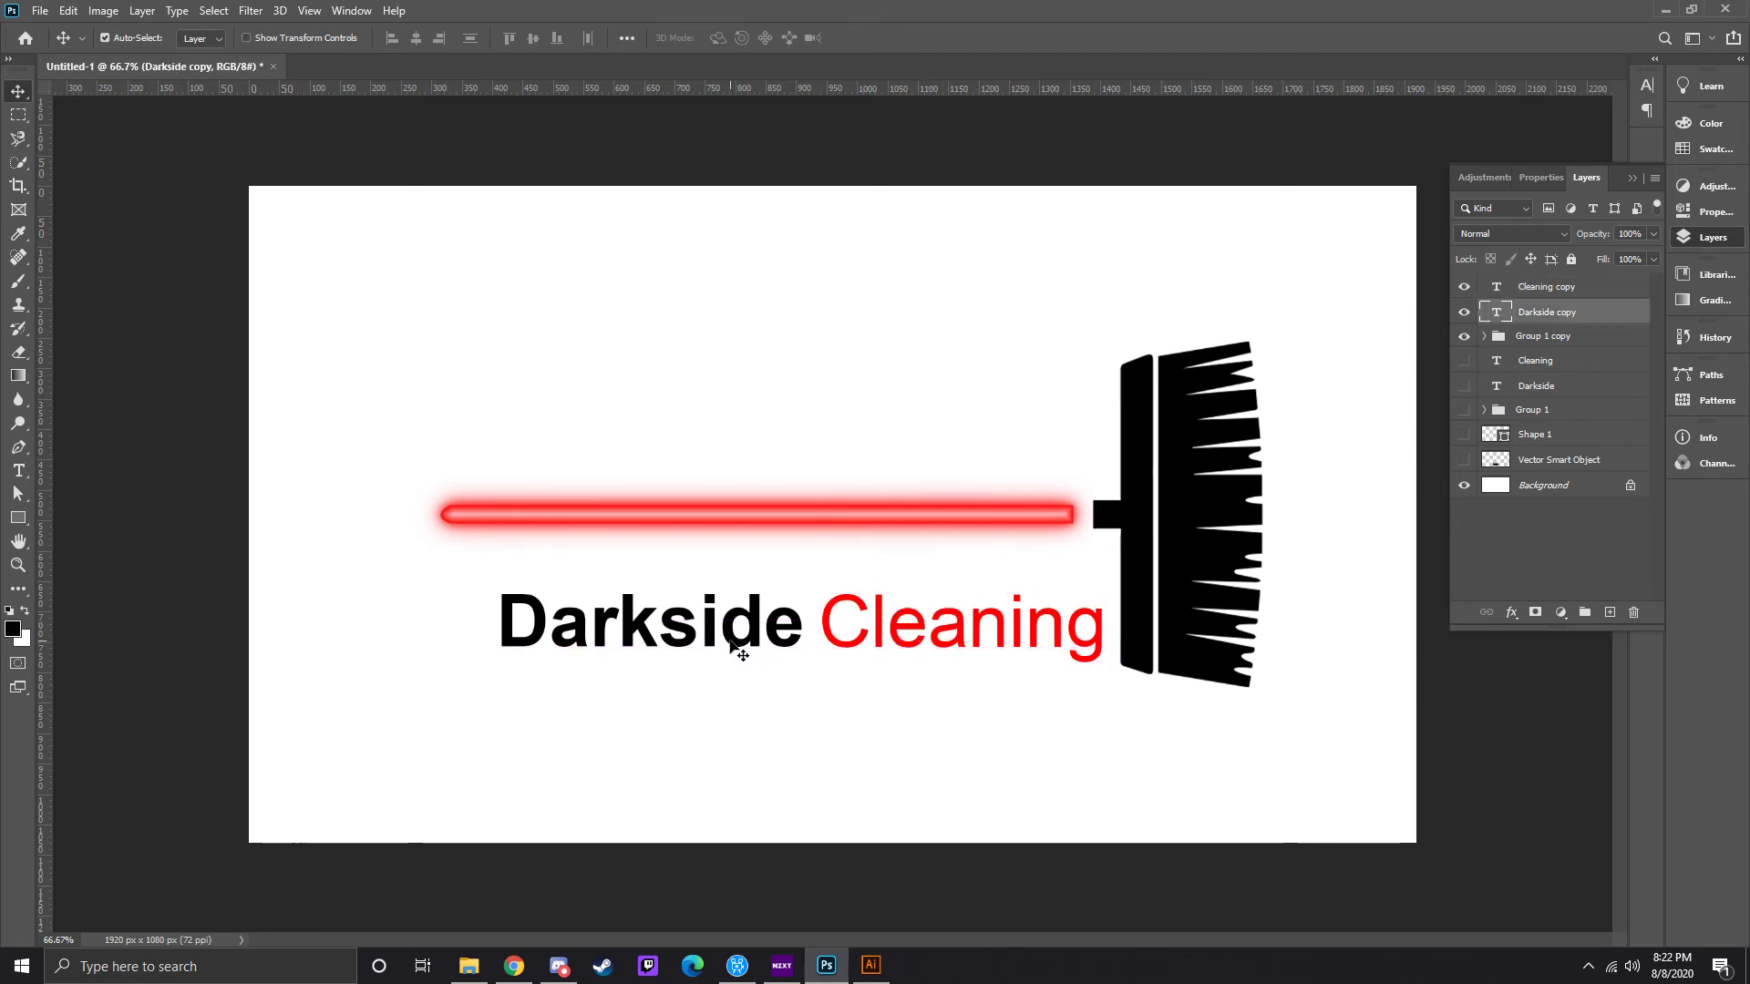
key("Left")
key("Left")
key("Left")
key("Left")
key("Left")
key("Left")
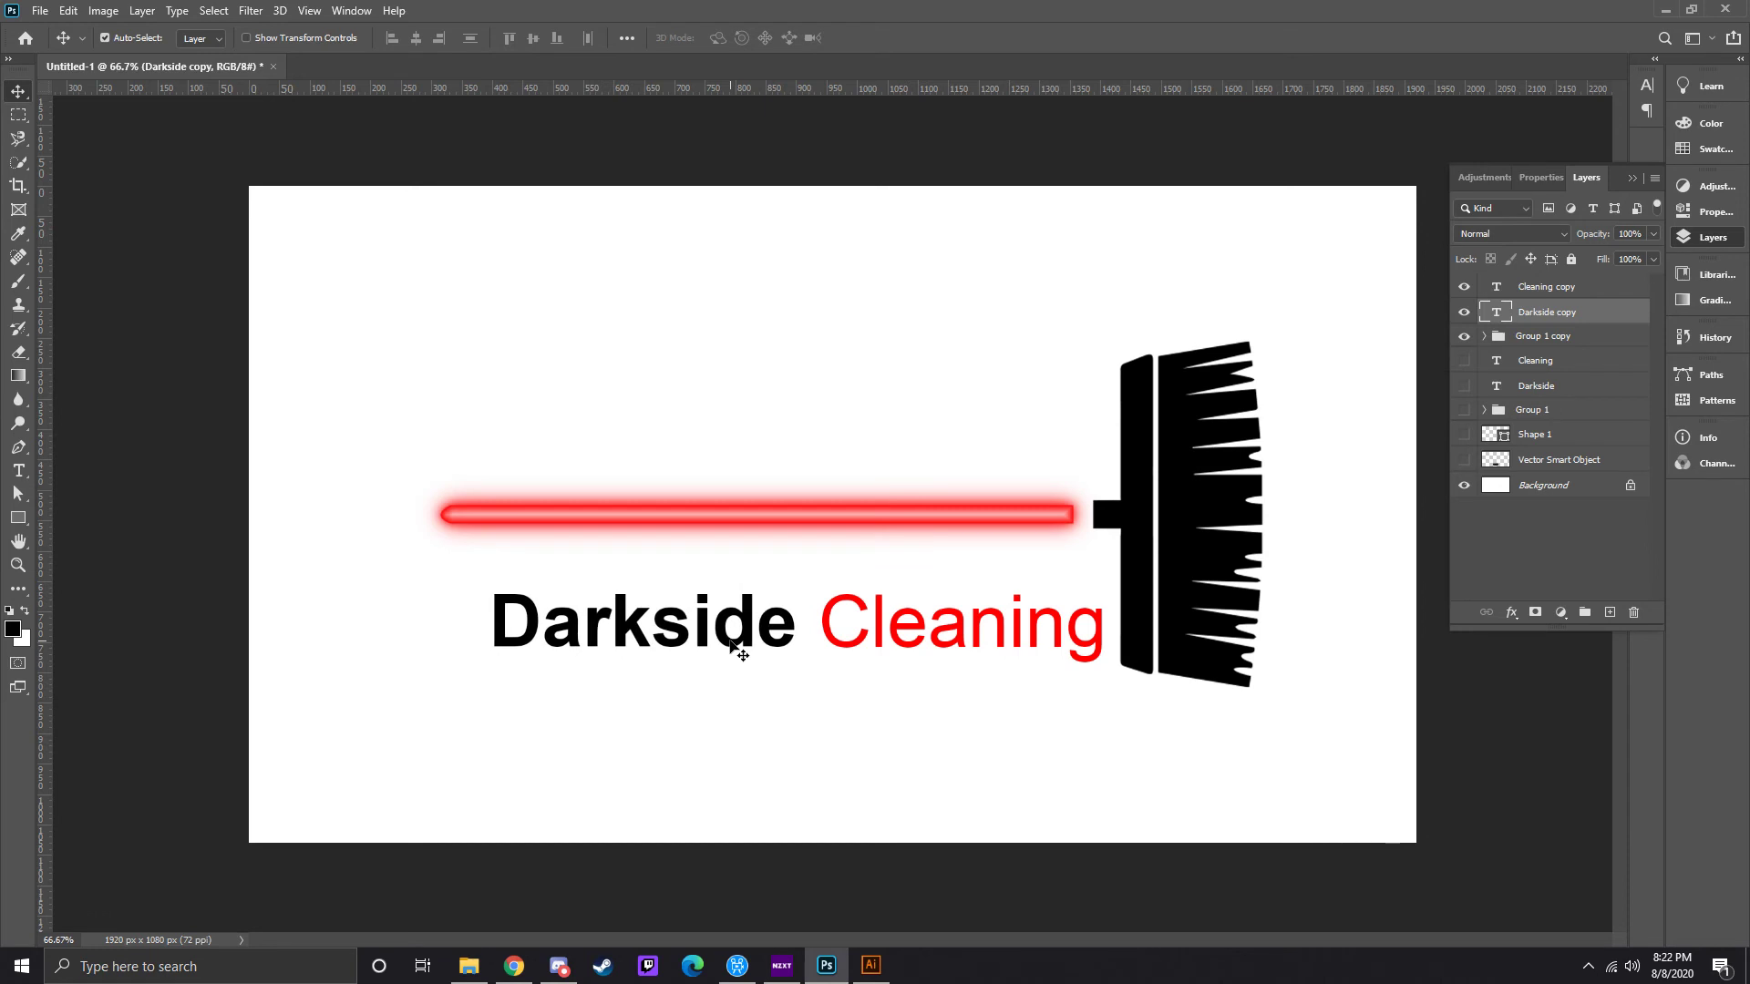
left_click(829, 635, "shift")
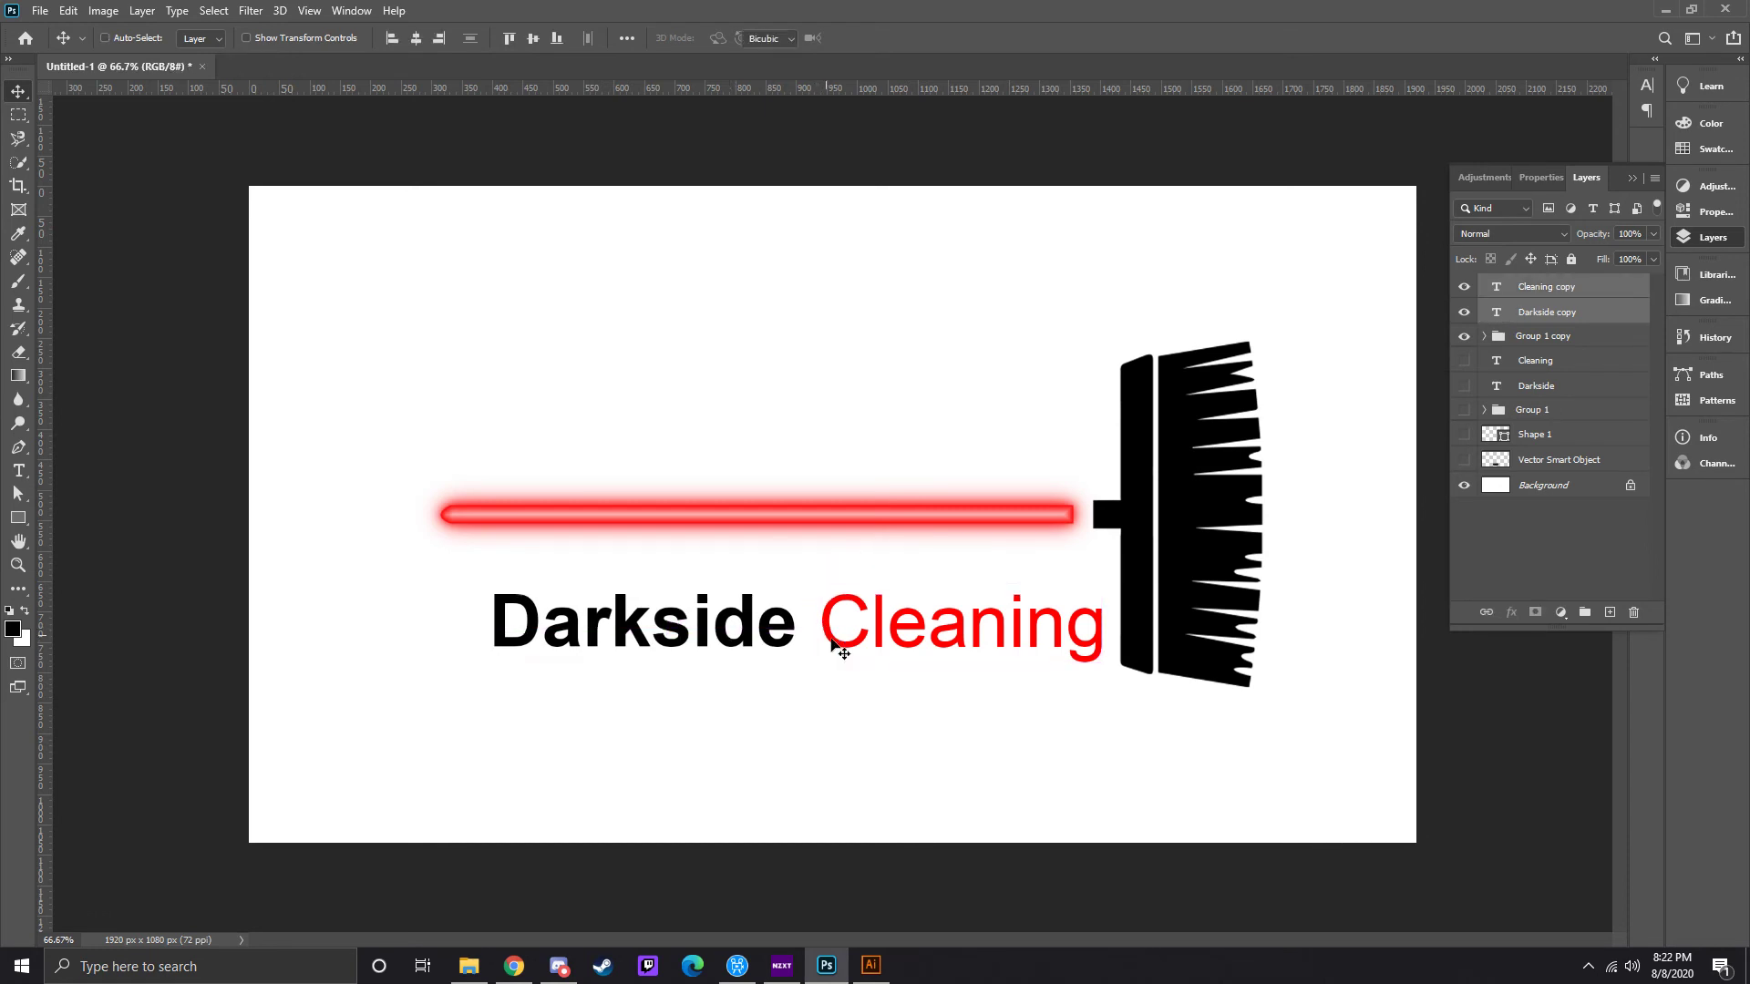
key("ctrl+t")
mouse_move(837, 635)
left_mouse_down()
mouse_move(845, 500)
mouse_move(830, 480)
left_mouse_up()
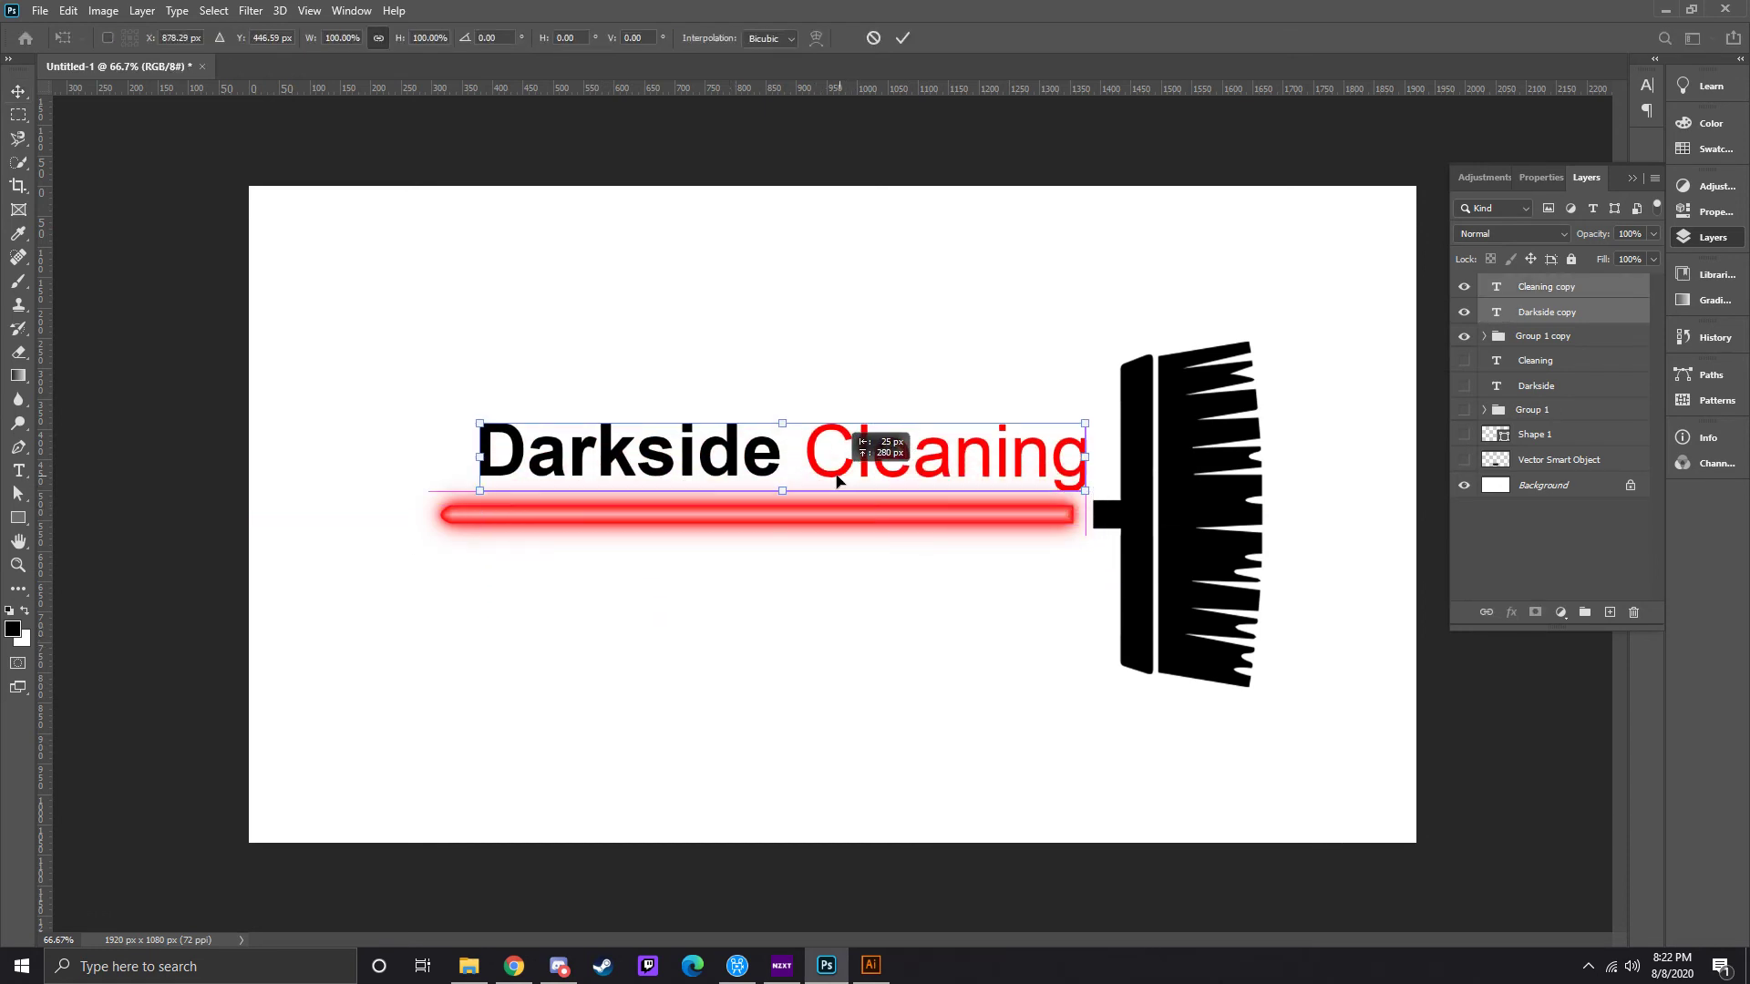
left_click_drag(830, 481, 824, 467)
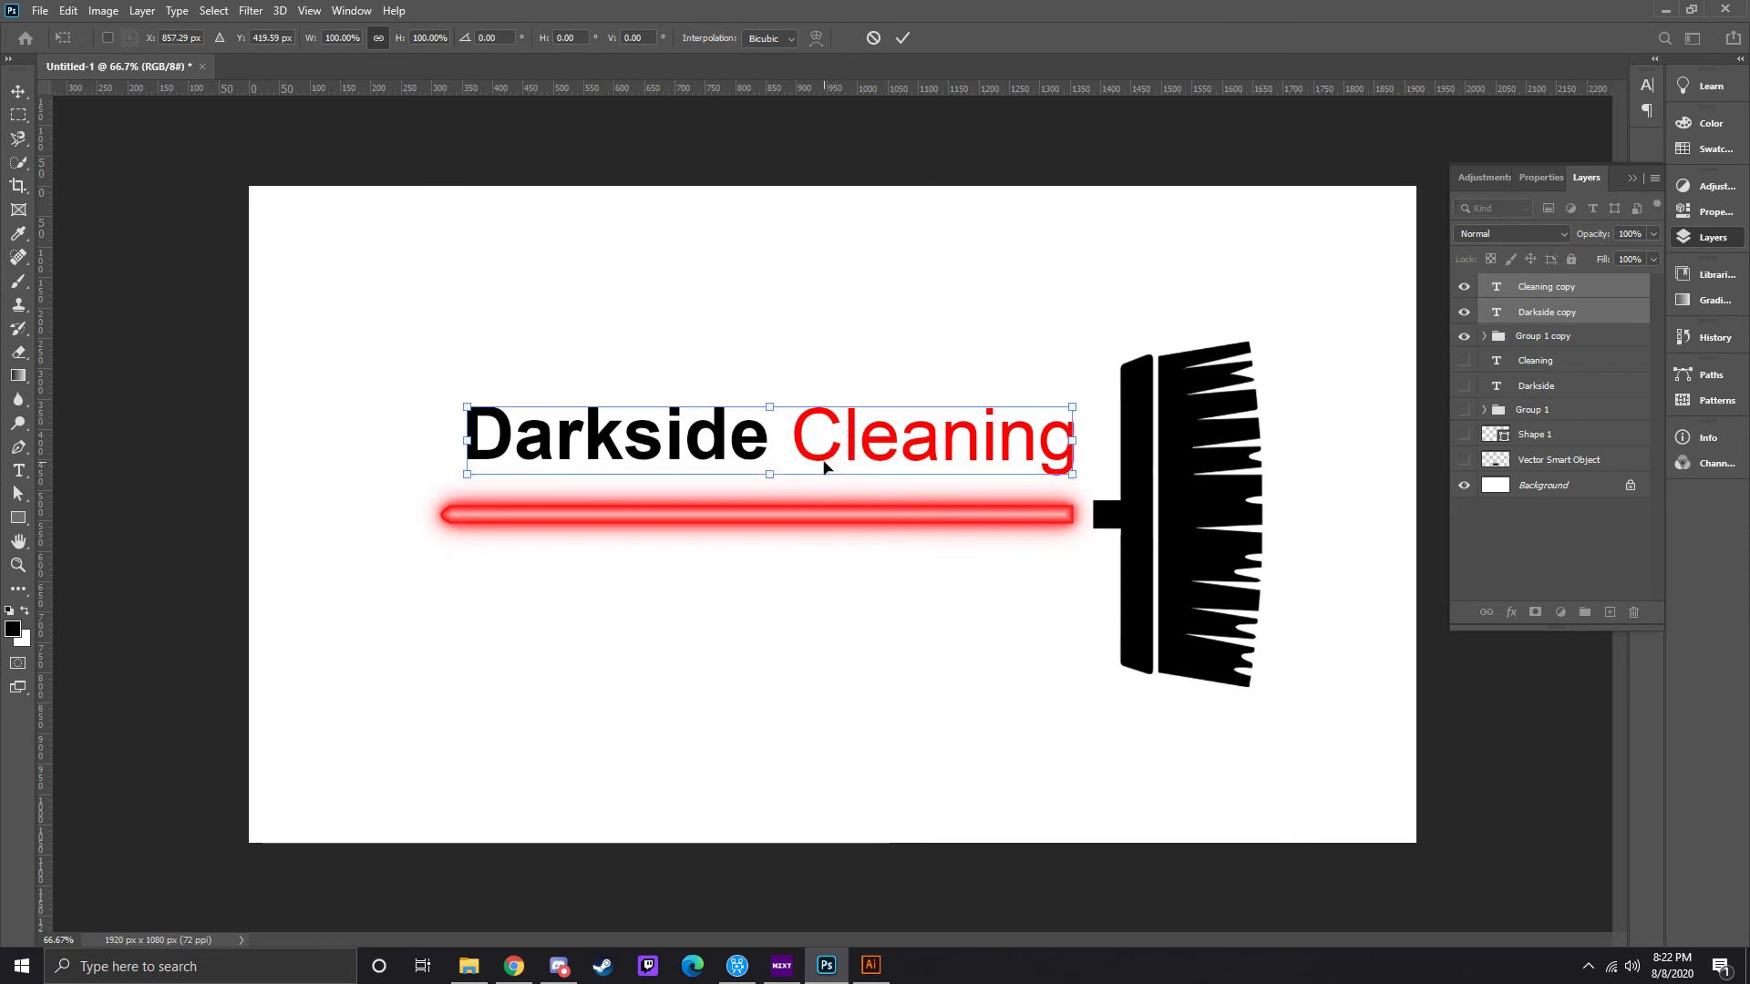
key("Up")
key("Up")
key("Up")
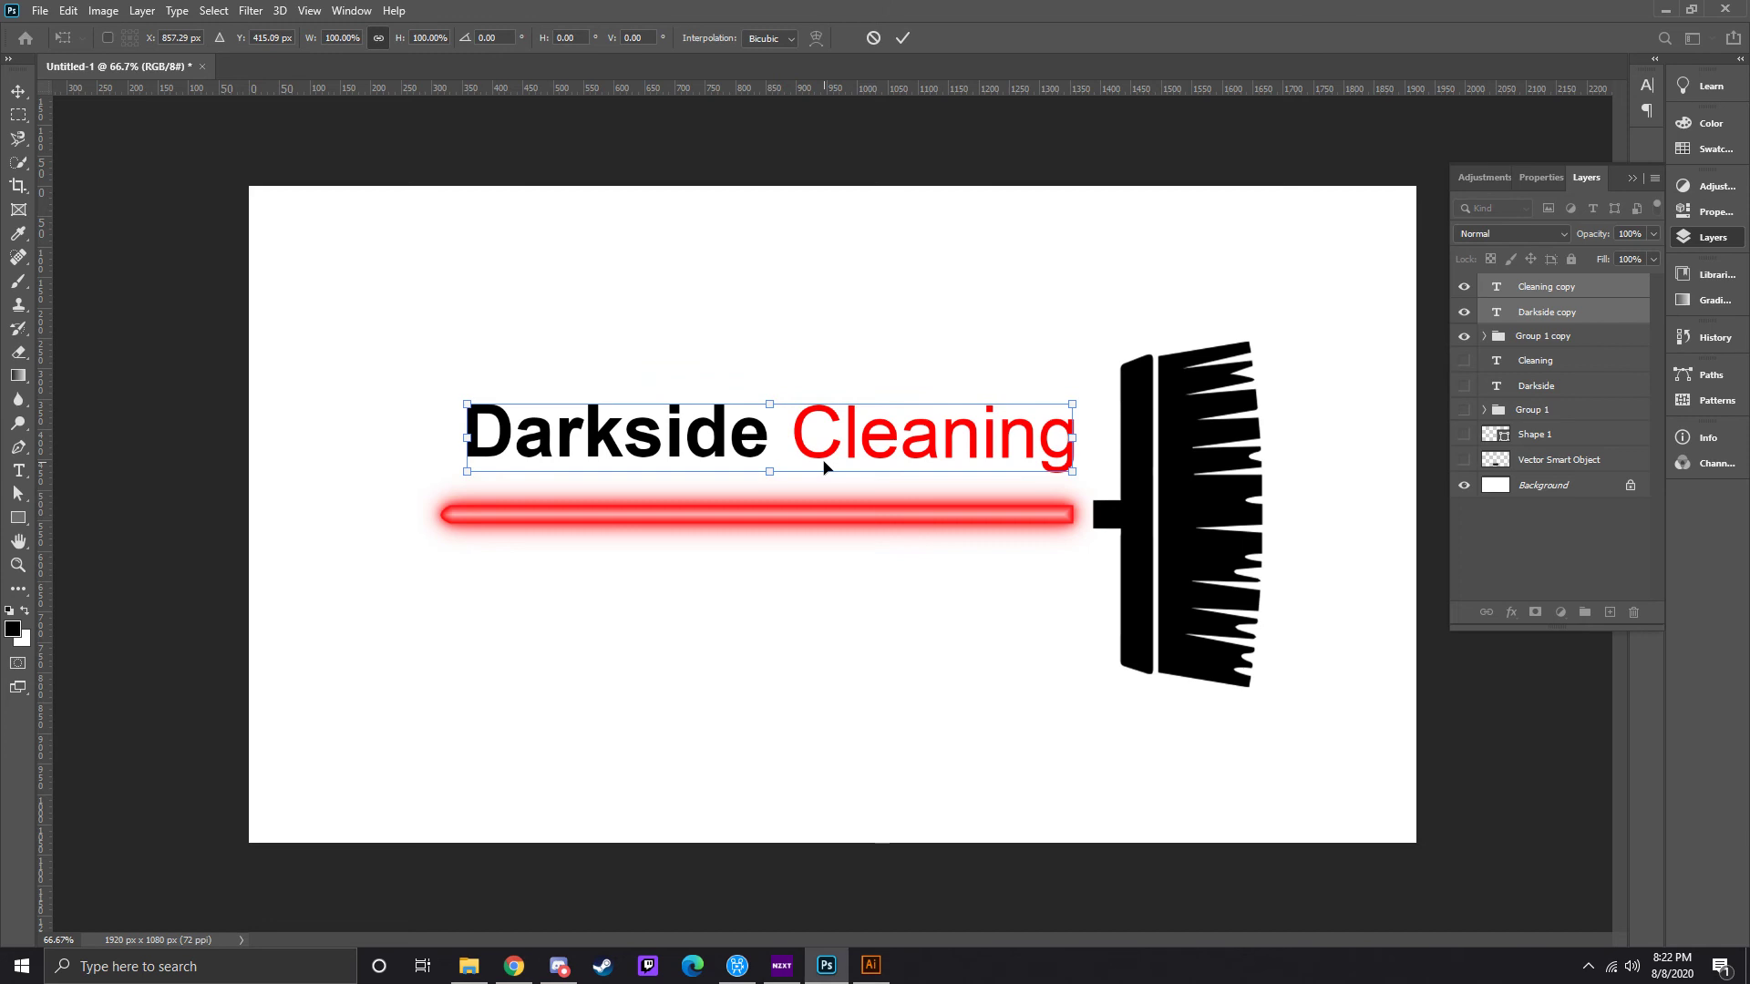
key("shift+Down")
key("shift+Down")
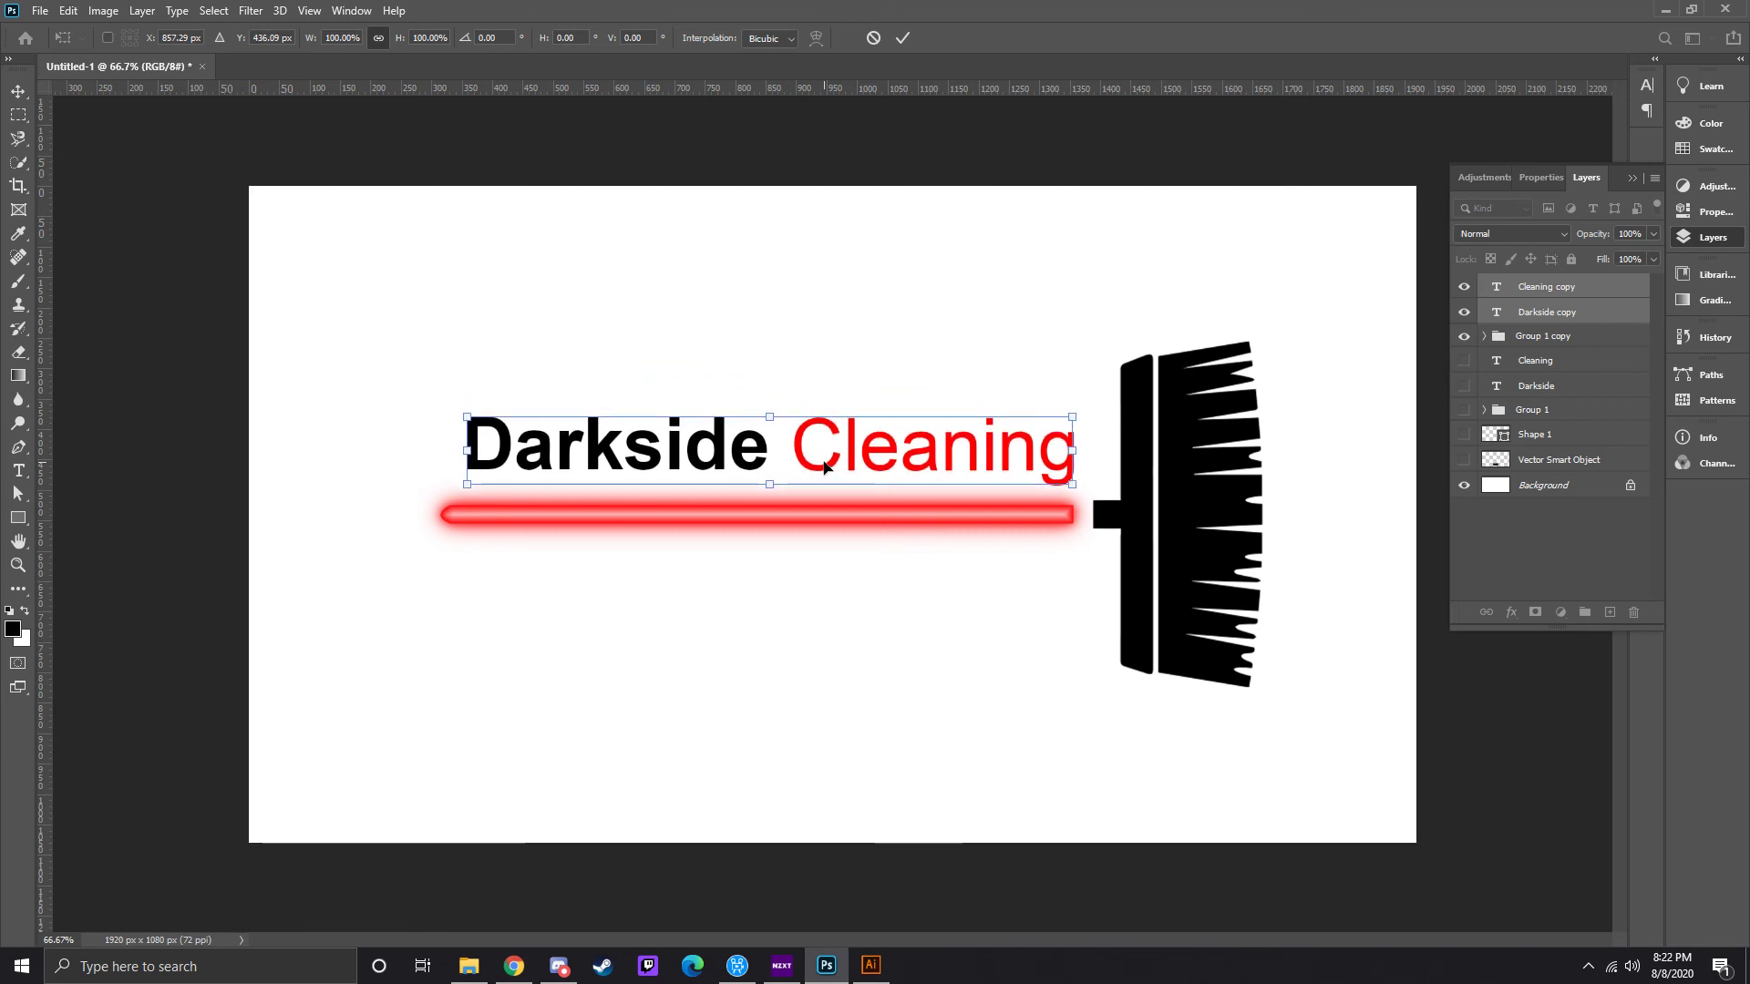
left_click(902, 38)
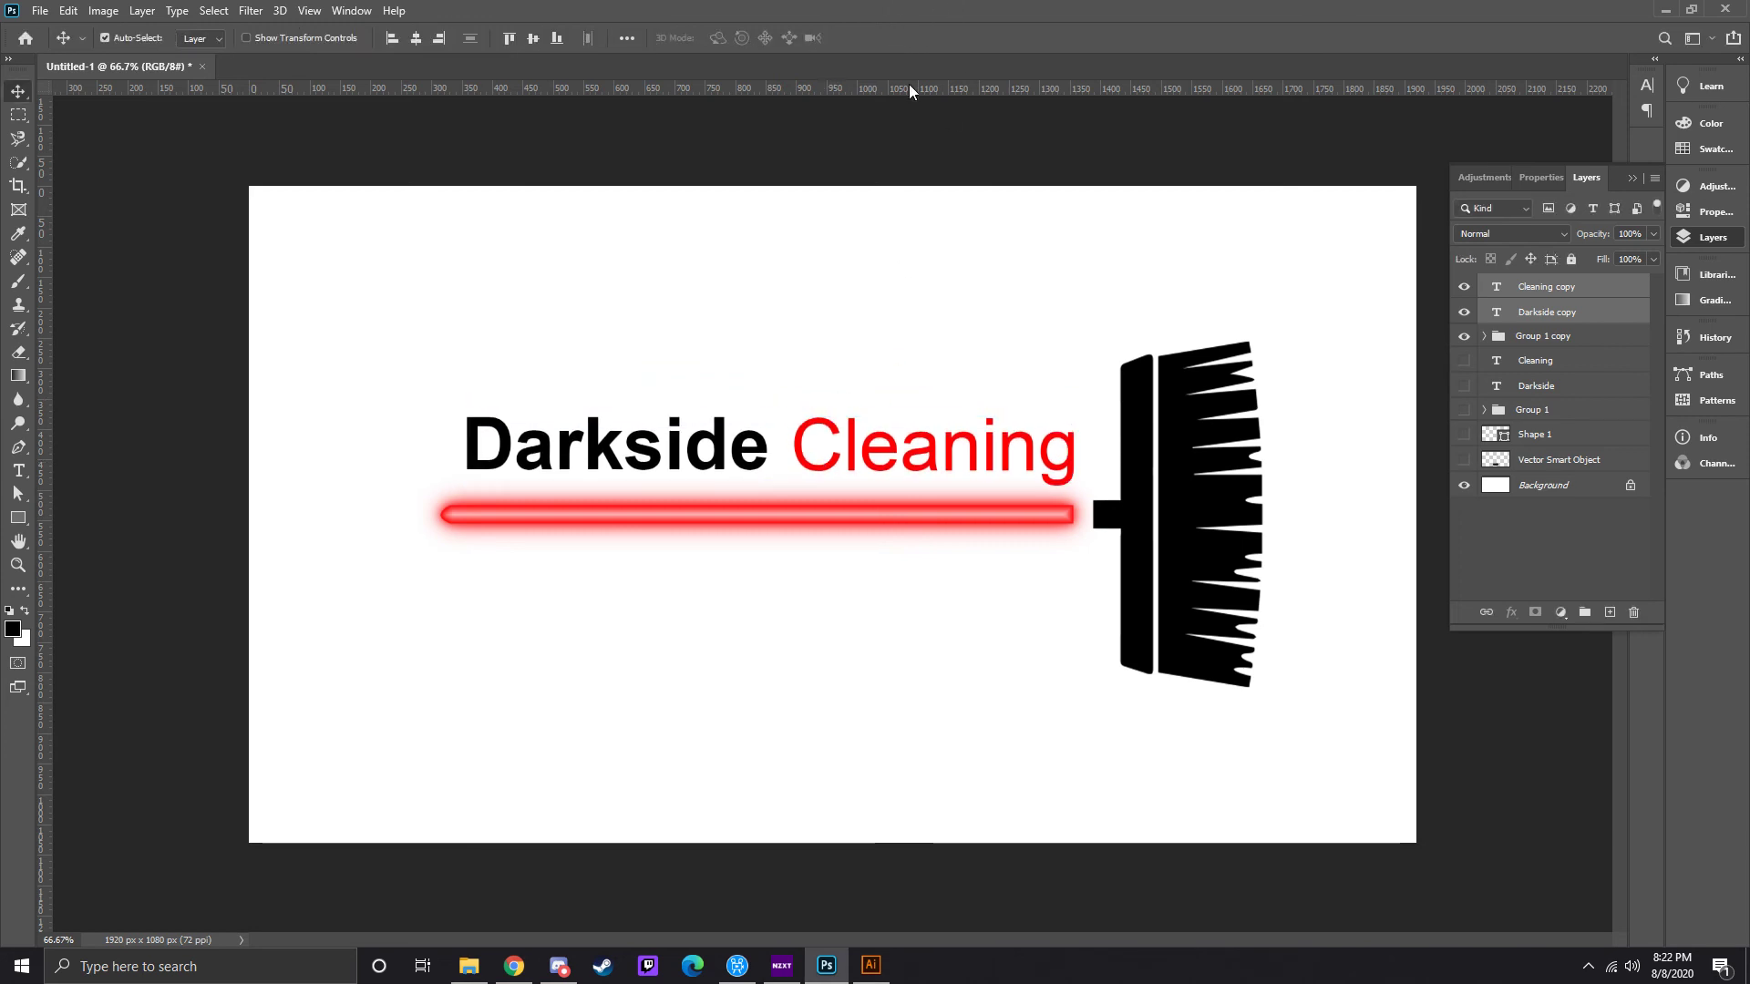
key("t")
left_click(710, 674)
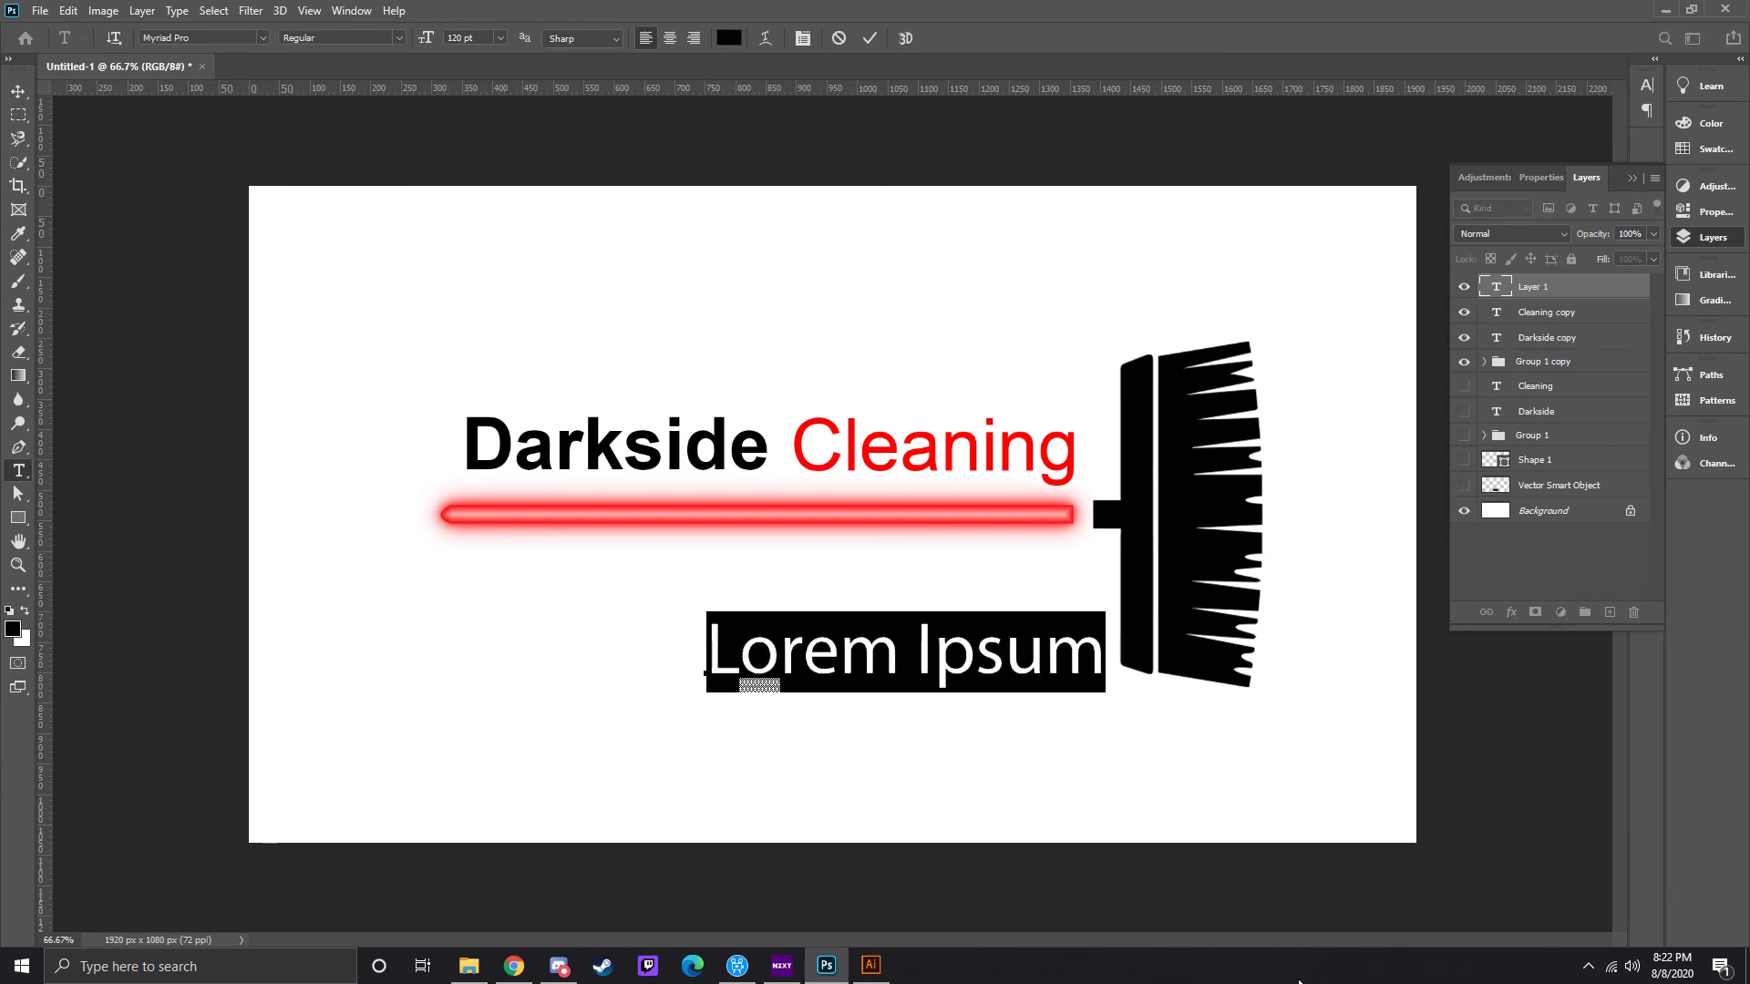
- Type 'RESIDENTIAL- COMMERIAL' and make it Bold at a smaller preset size
type("RESIDENTIAL")
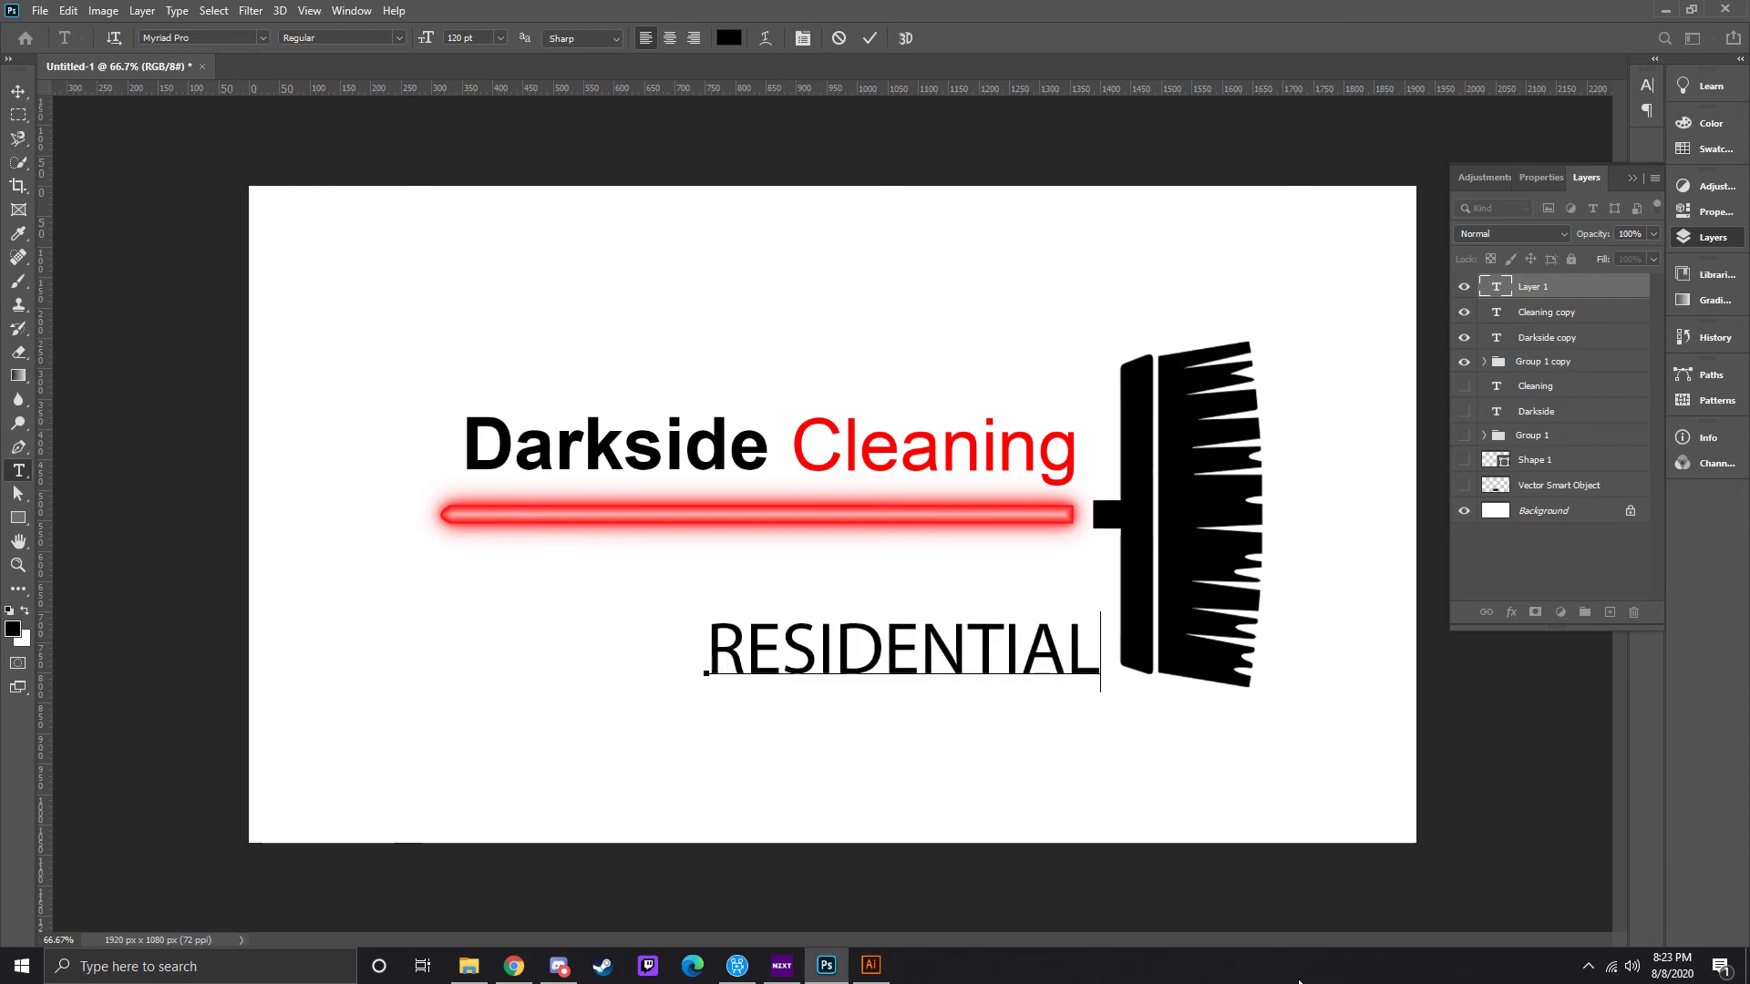
type(" -")
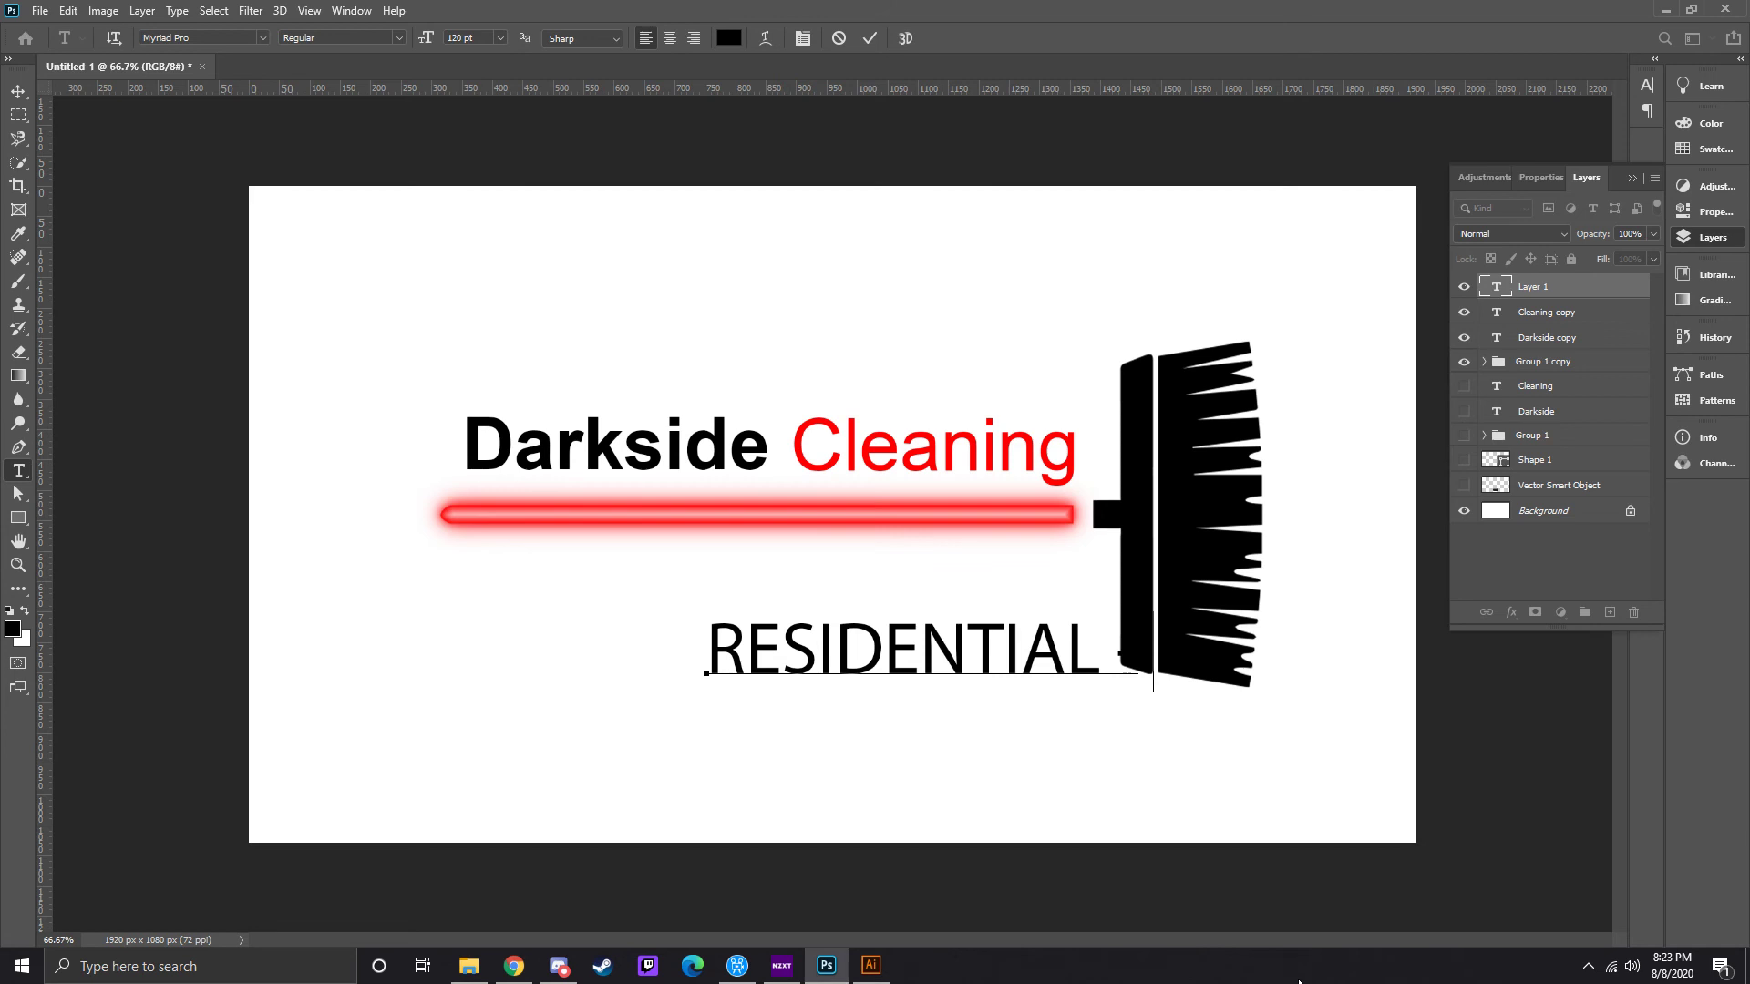
type(" COM")
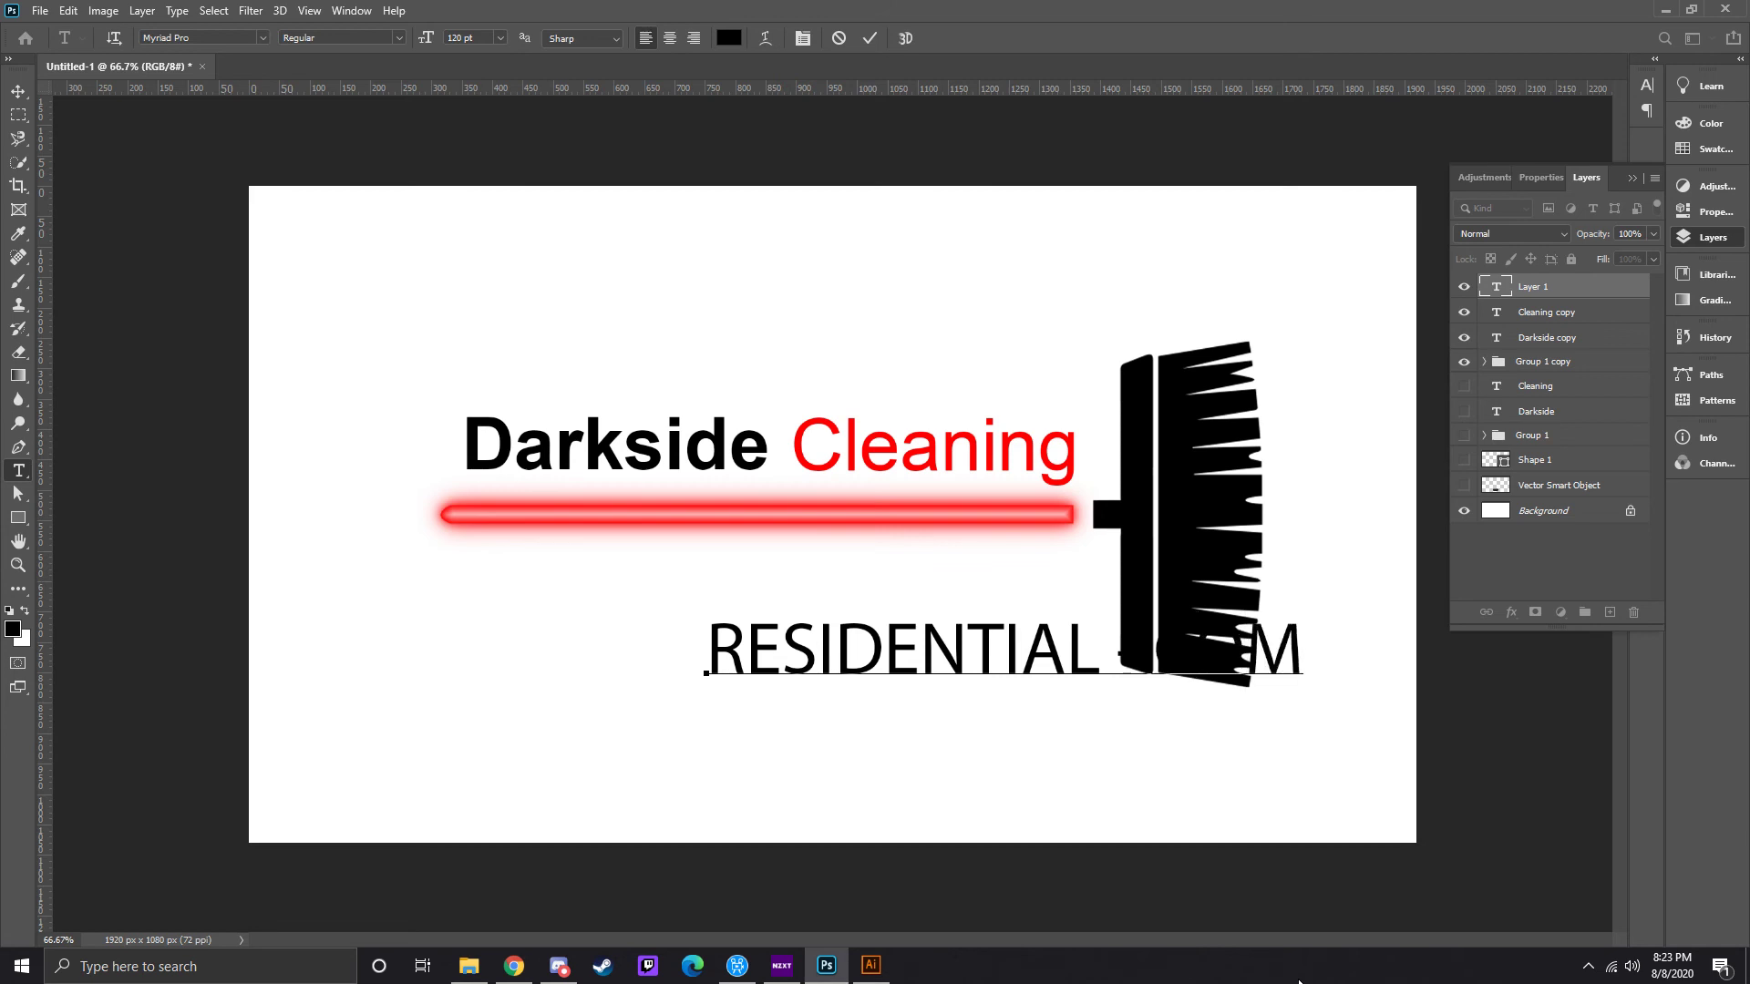
type("MER")
type("IAL")
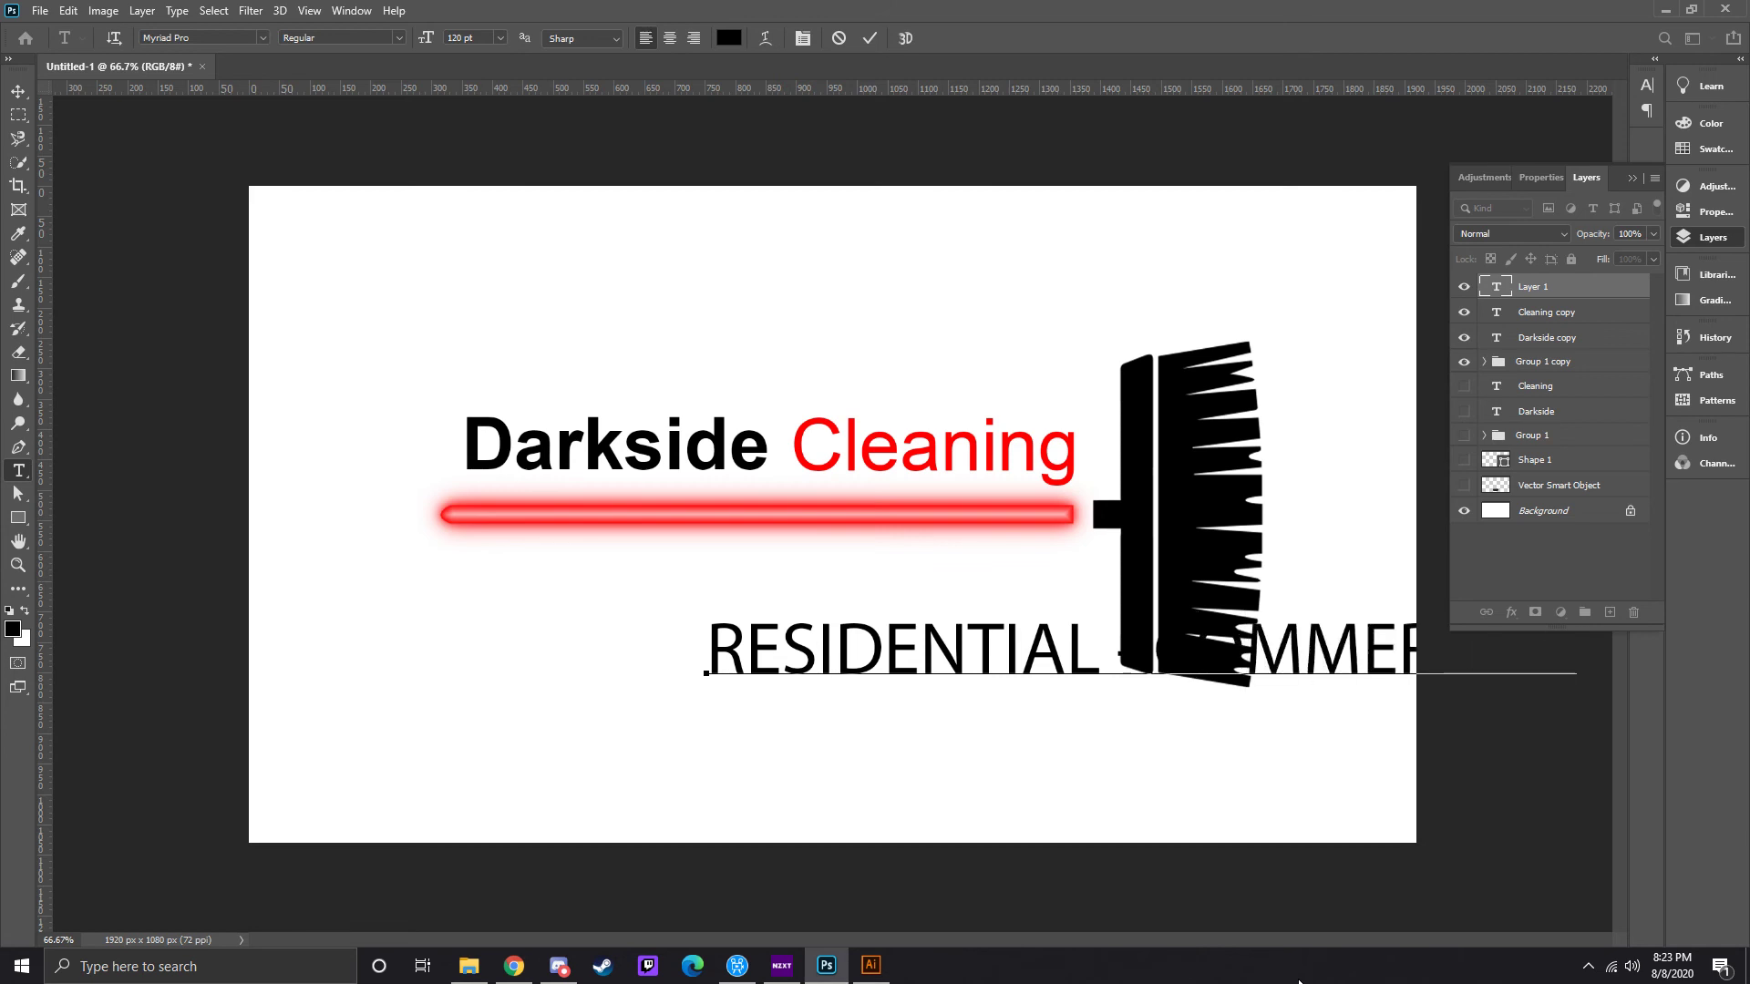
key("ctrl+a")
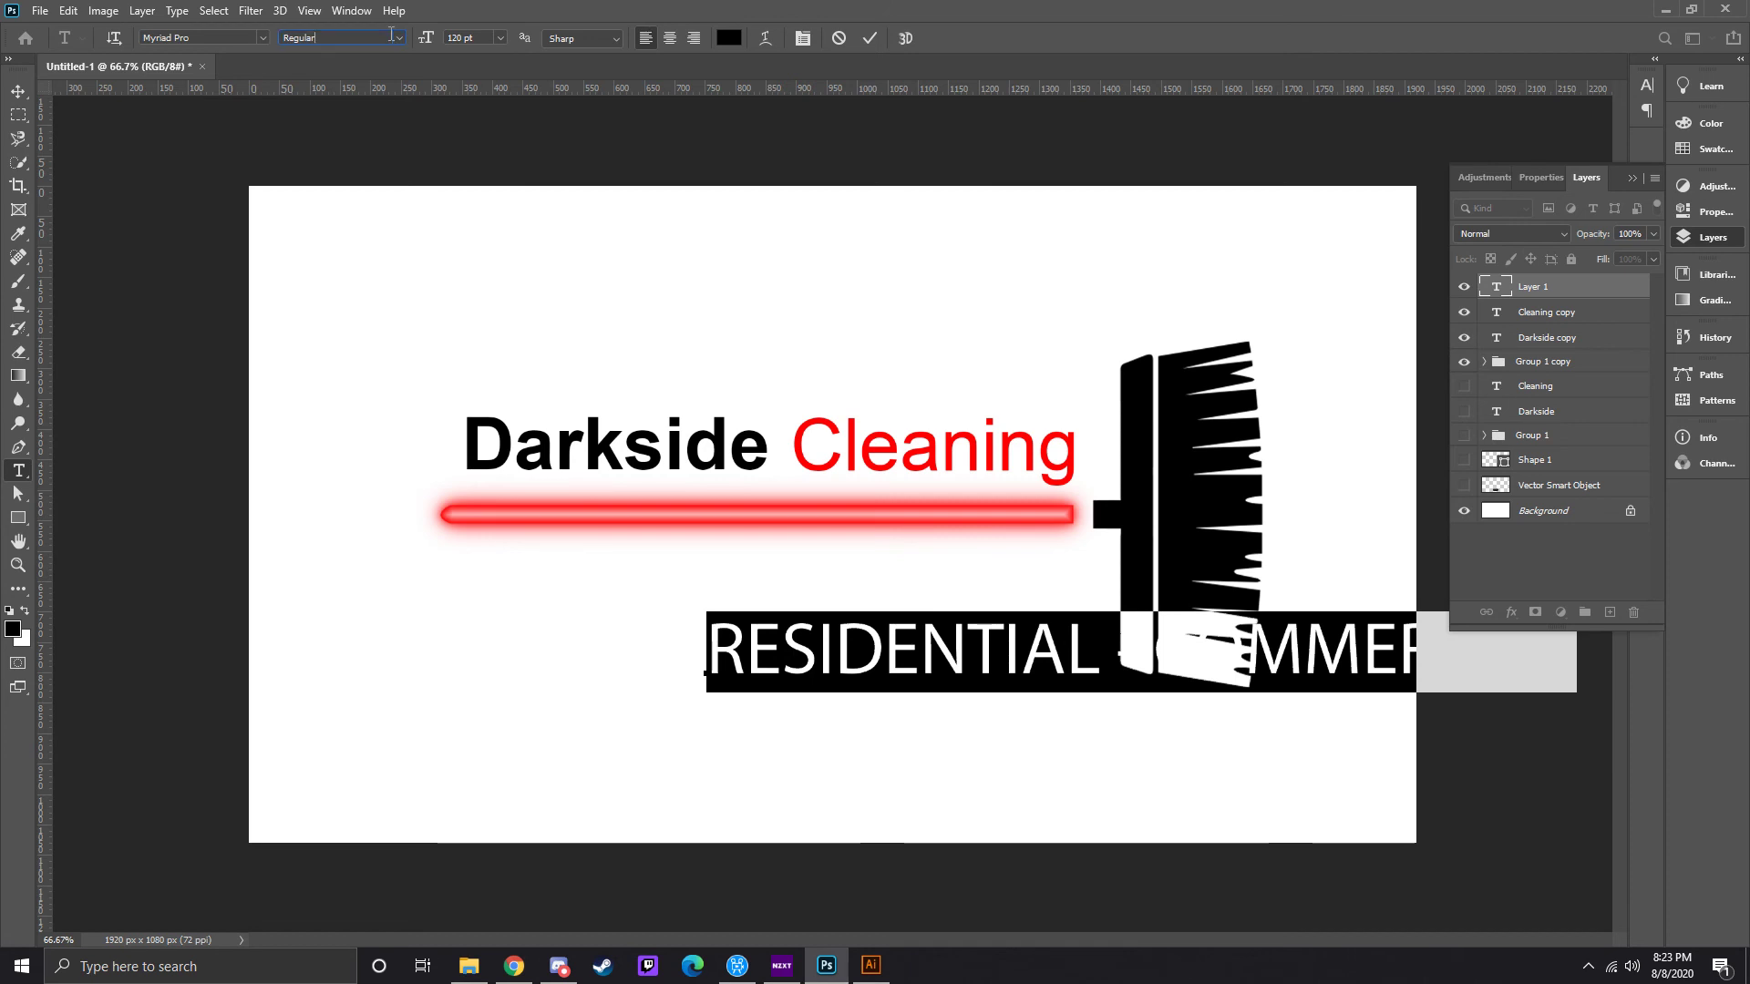
left_click(392, 36)
left_click(369, 82)
left_click(471, 37)
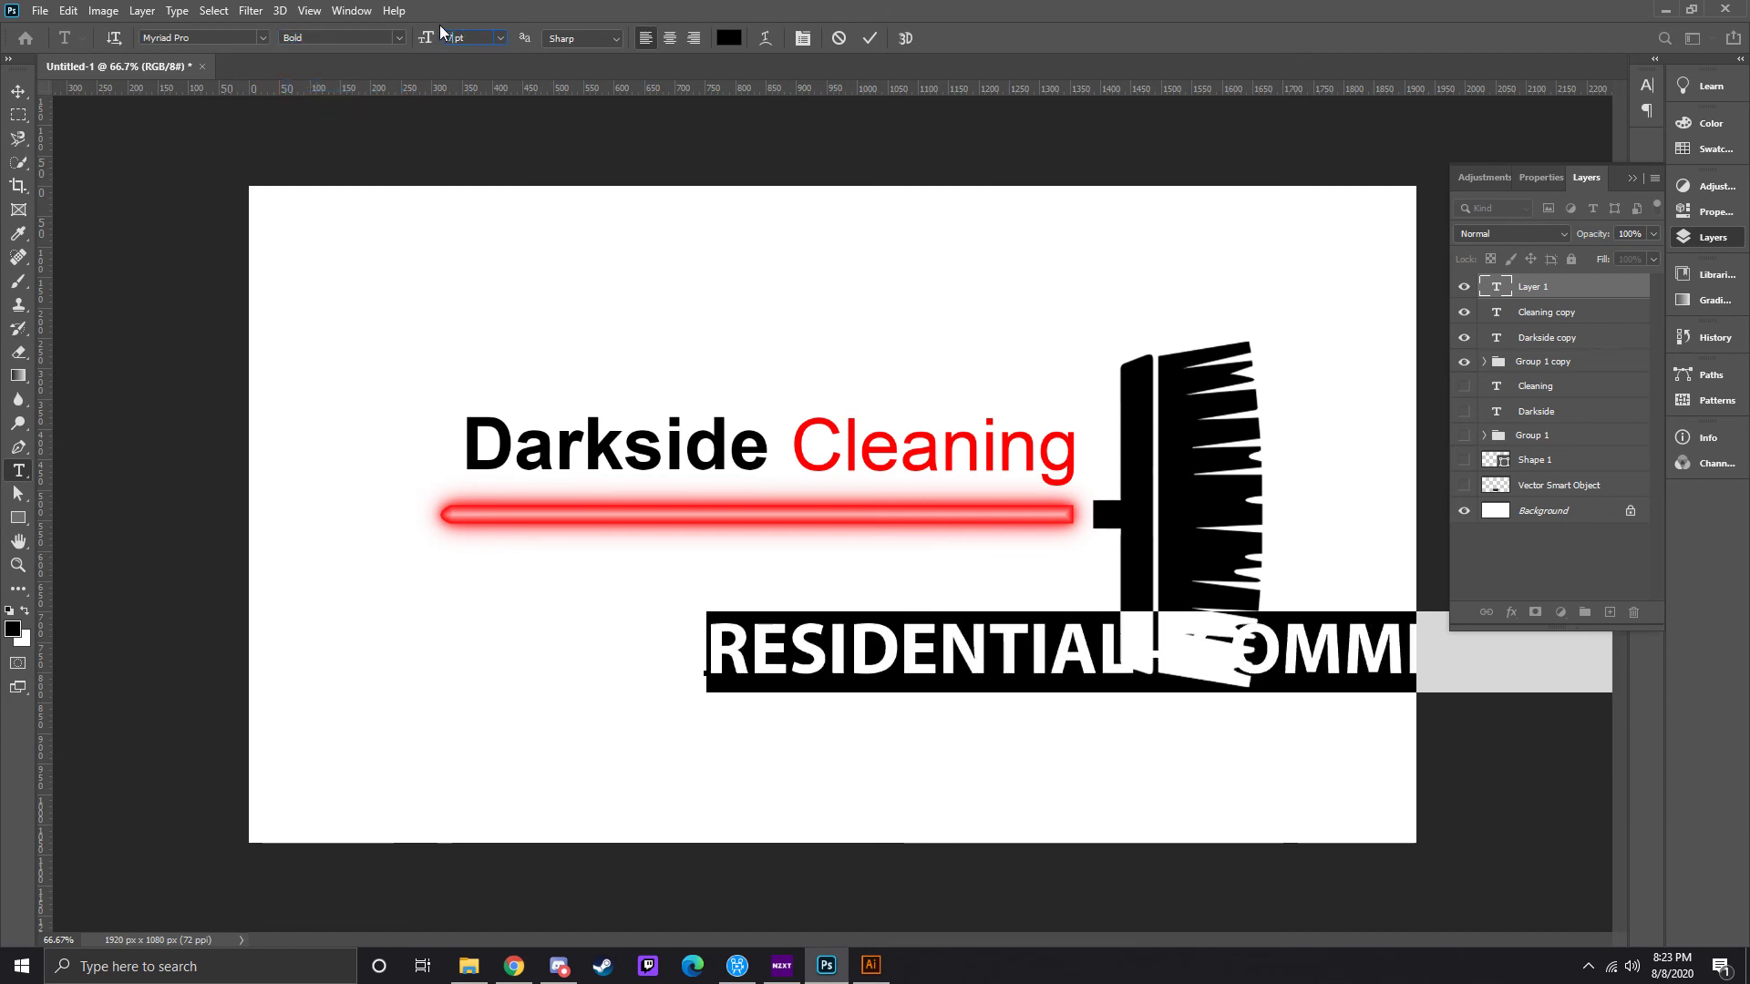
type("67")
key("Return")
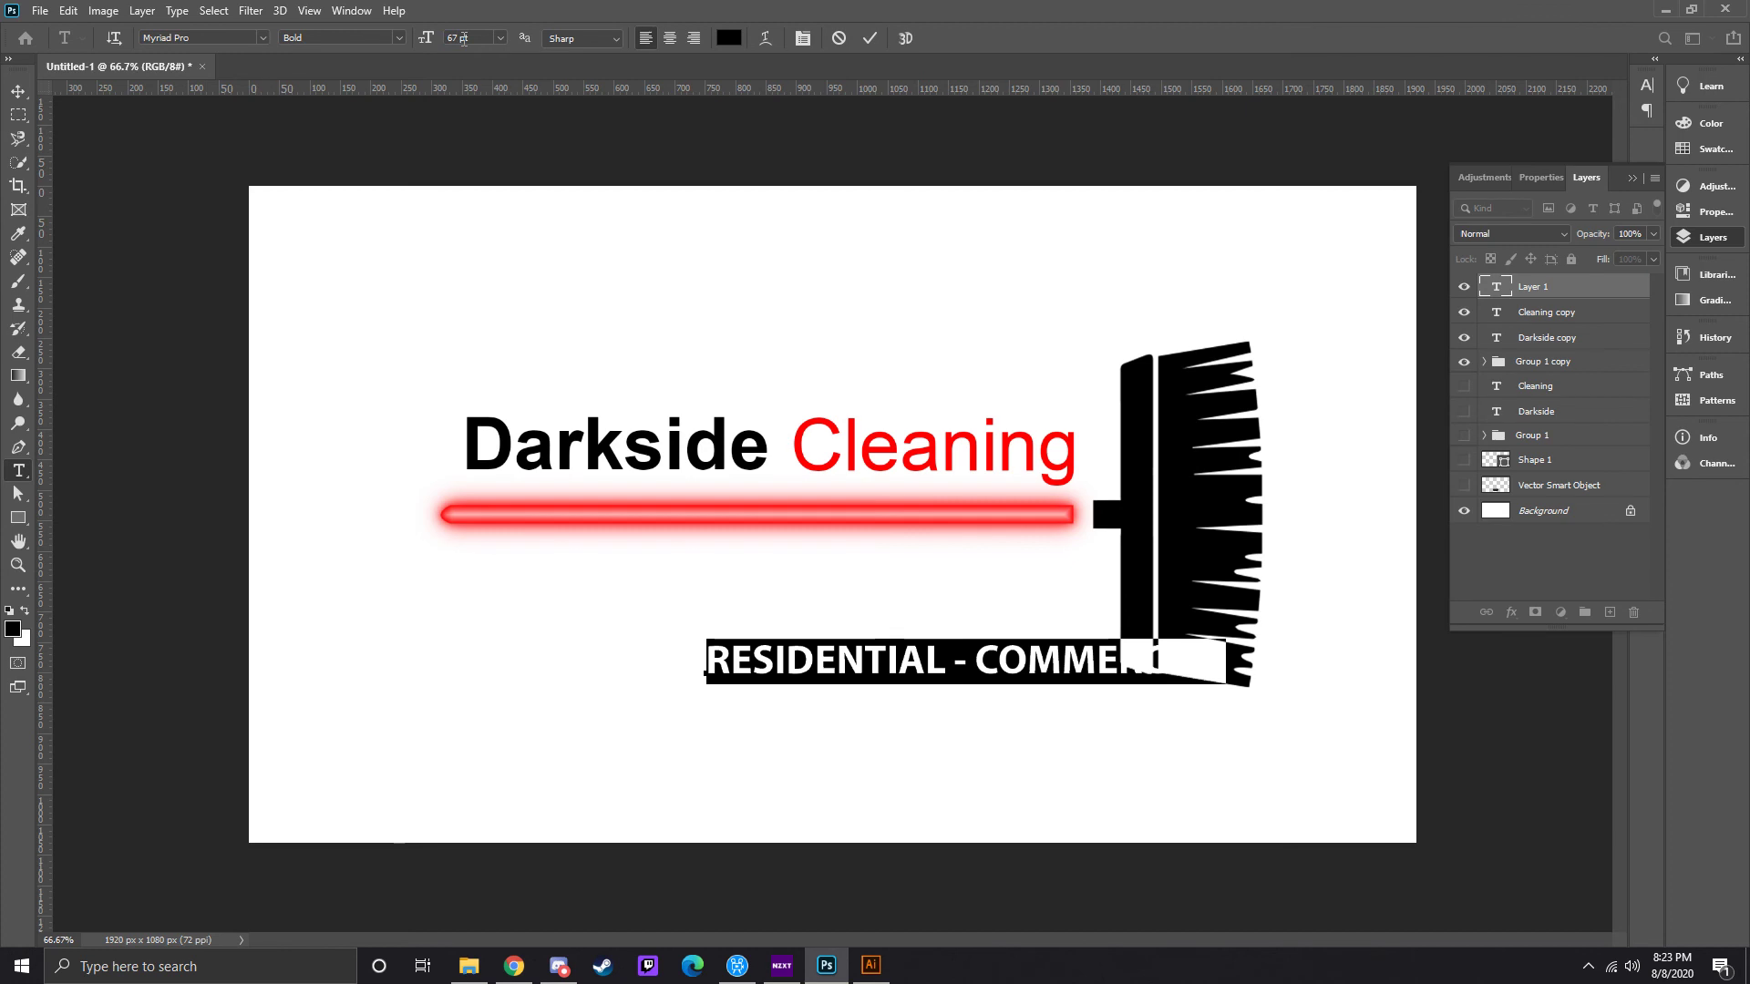
left_click(501, 37)
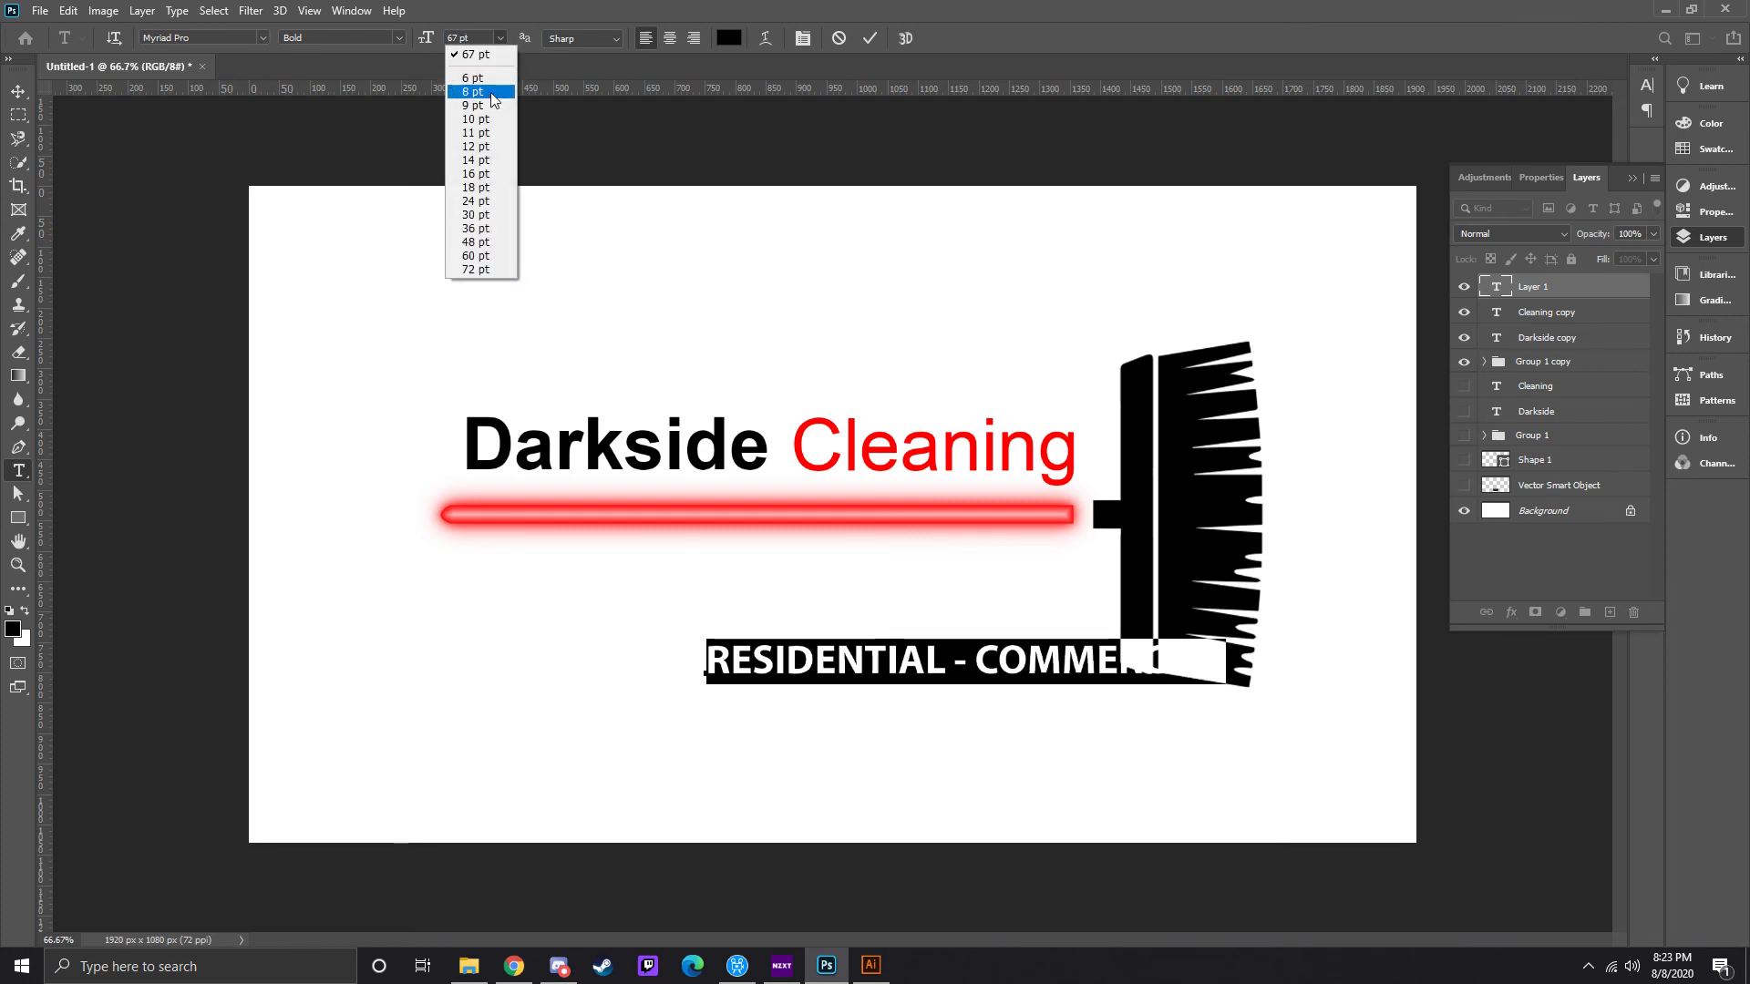
left_click(465, 238)
left_click(18, 92)
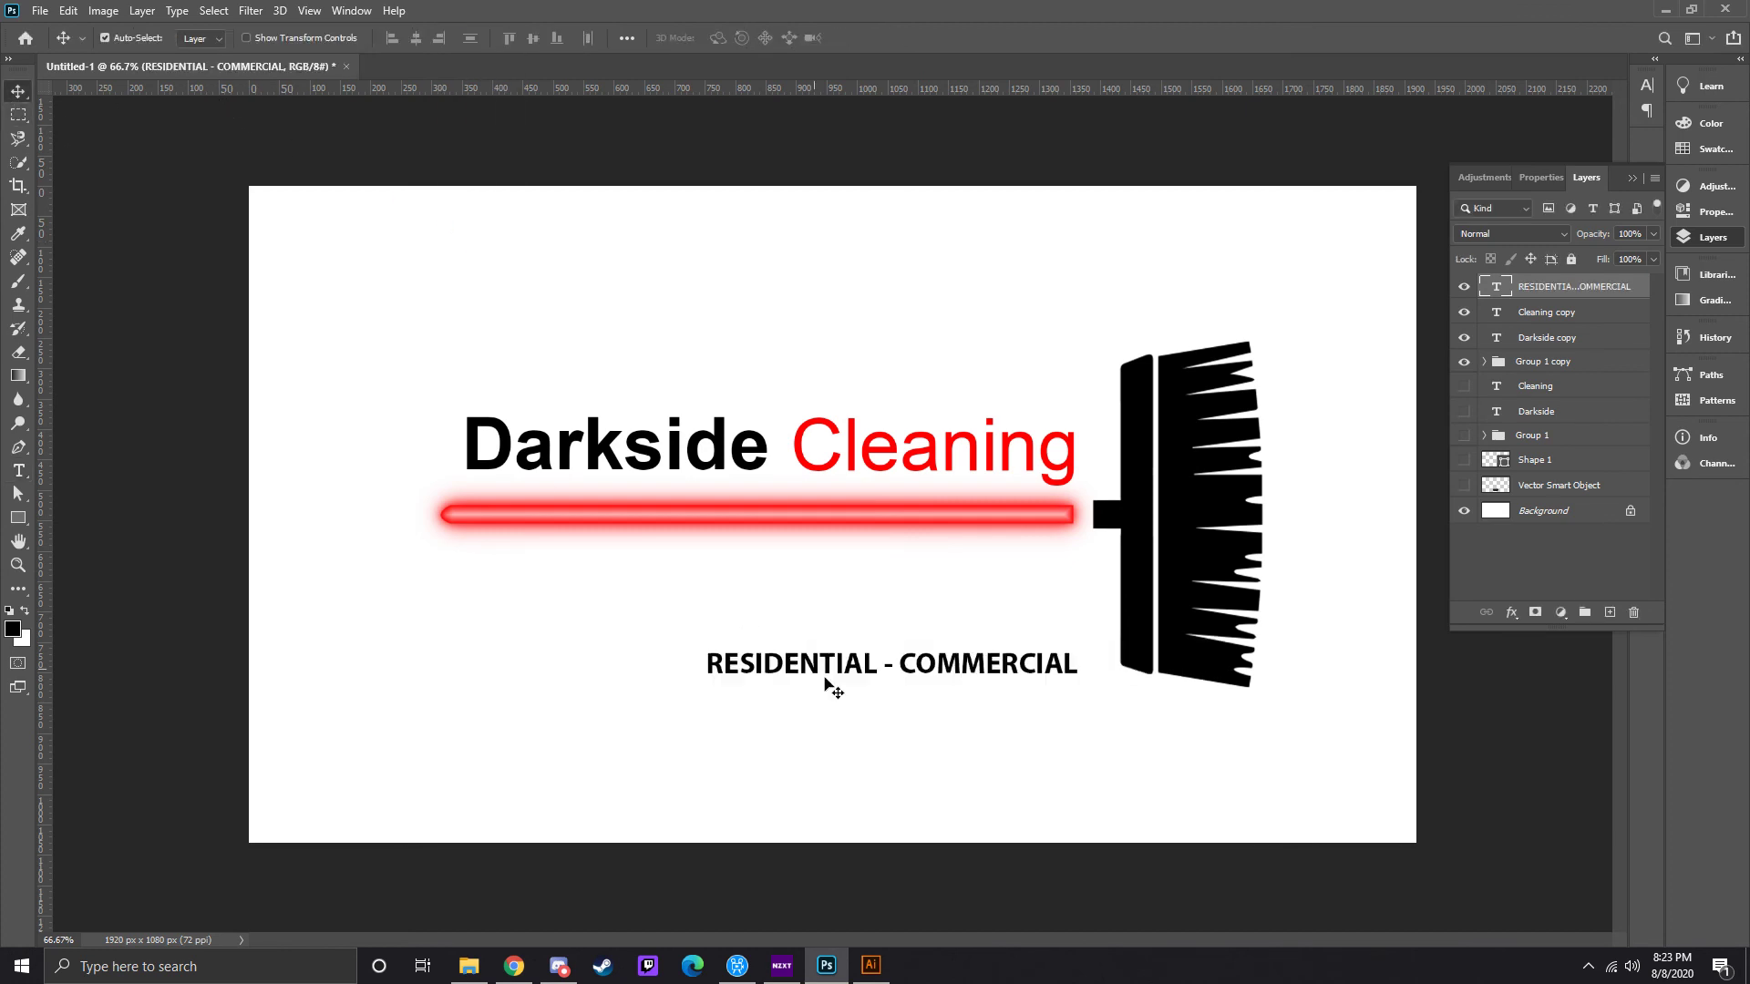
- Centre the tagline just beneath the red handle, then collapse the Layers panel
left_click_drag(911, 657, 807, 581)
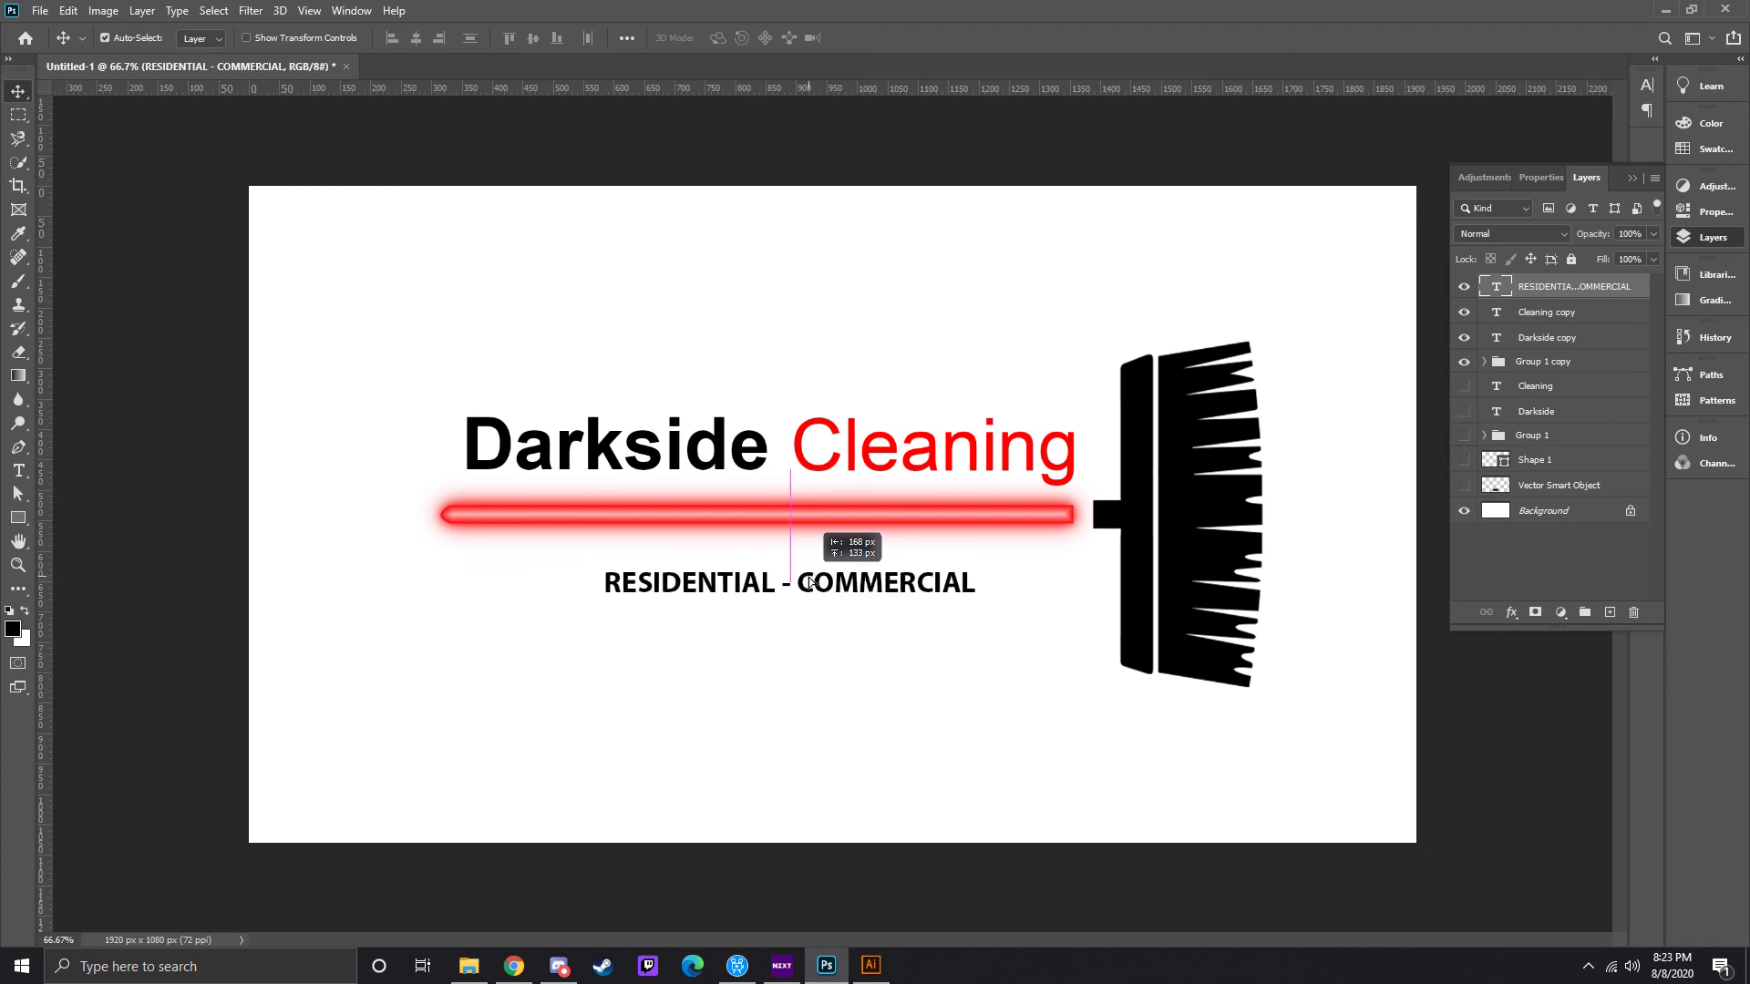
left_click_drag(807, 581, 819, 586)
key("Left")
key("Left")
key("Left")
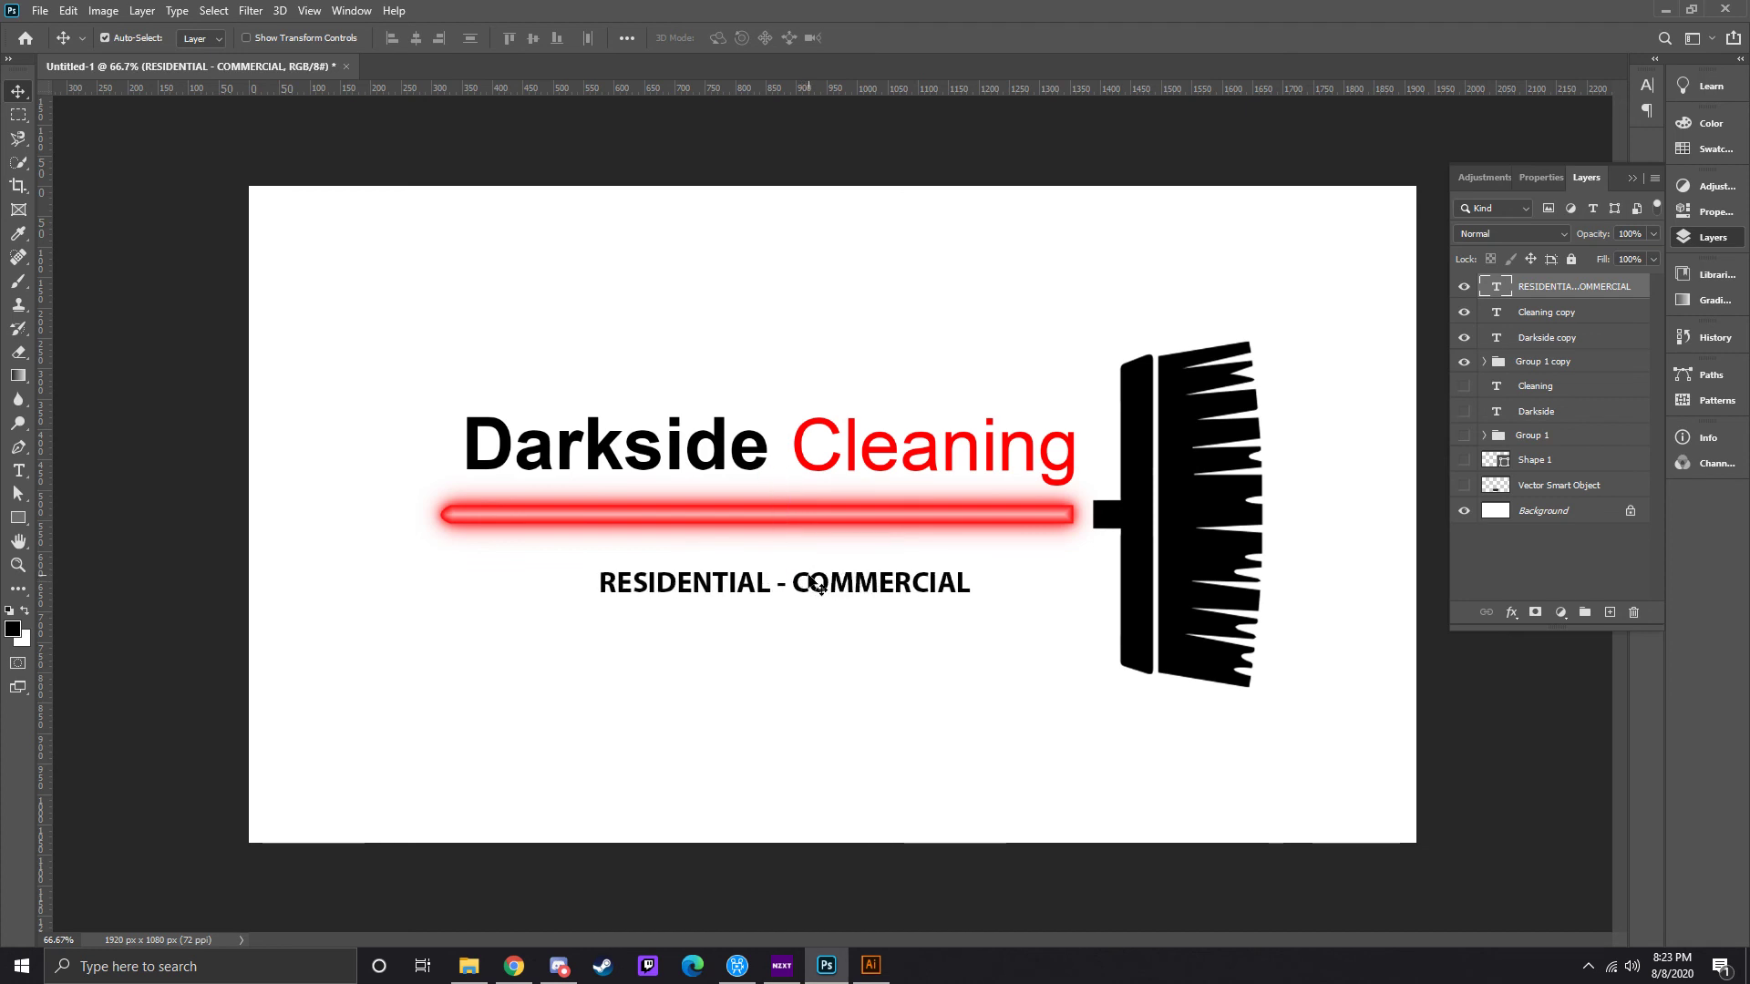
key("shift+Up")
key("shift+Up")
key("shift+Up")
key("shift+Up")
key("Up")
key("Up")
key("Up")
key("Down")
key("Down")
key("Down")
key("Down")
key("Down")
key("Down")
key("Down")
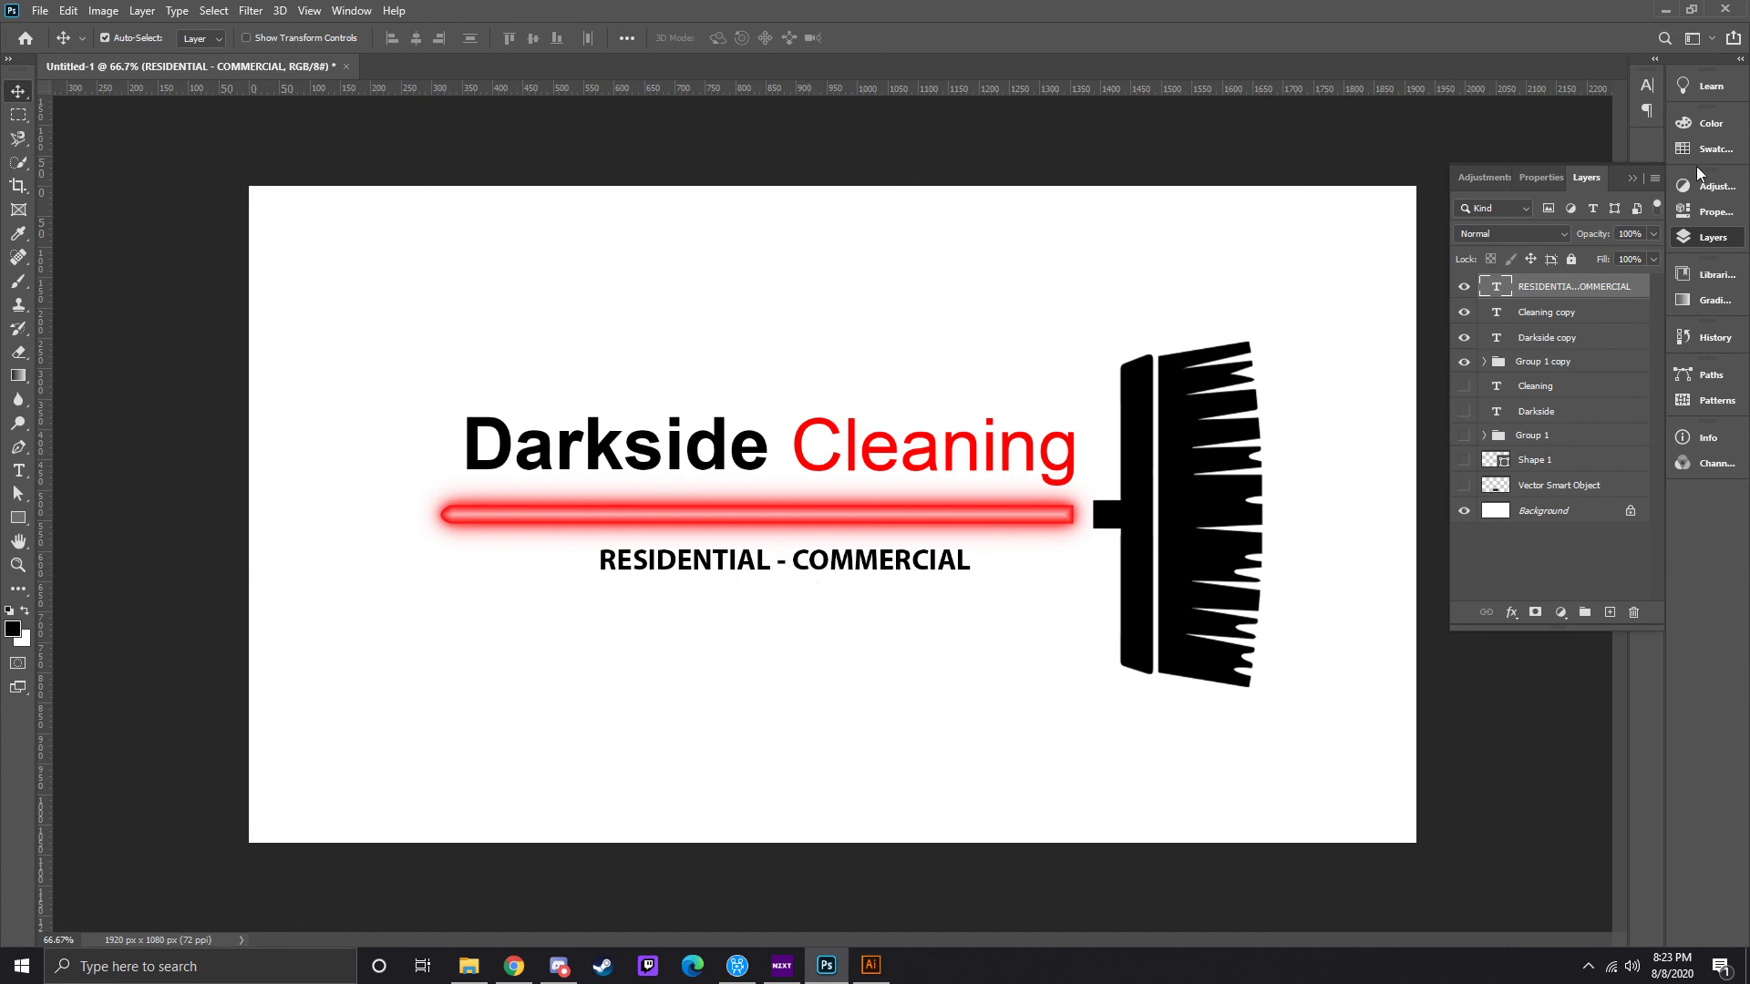
left_click(1631, 178)
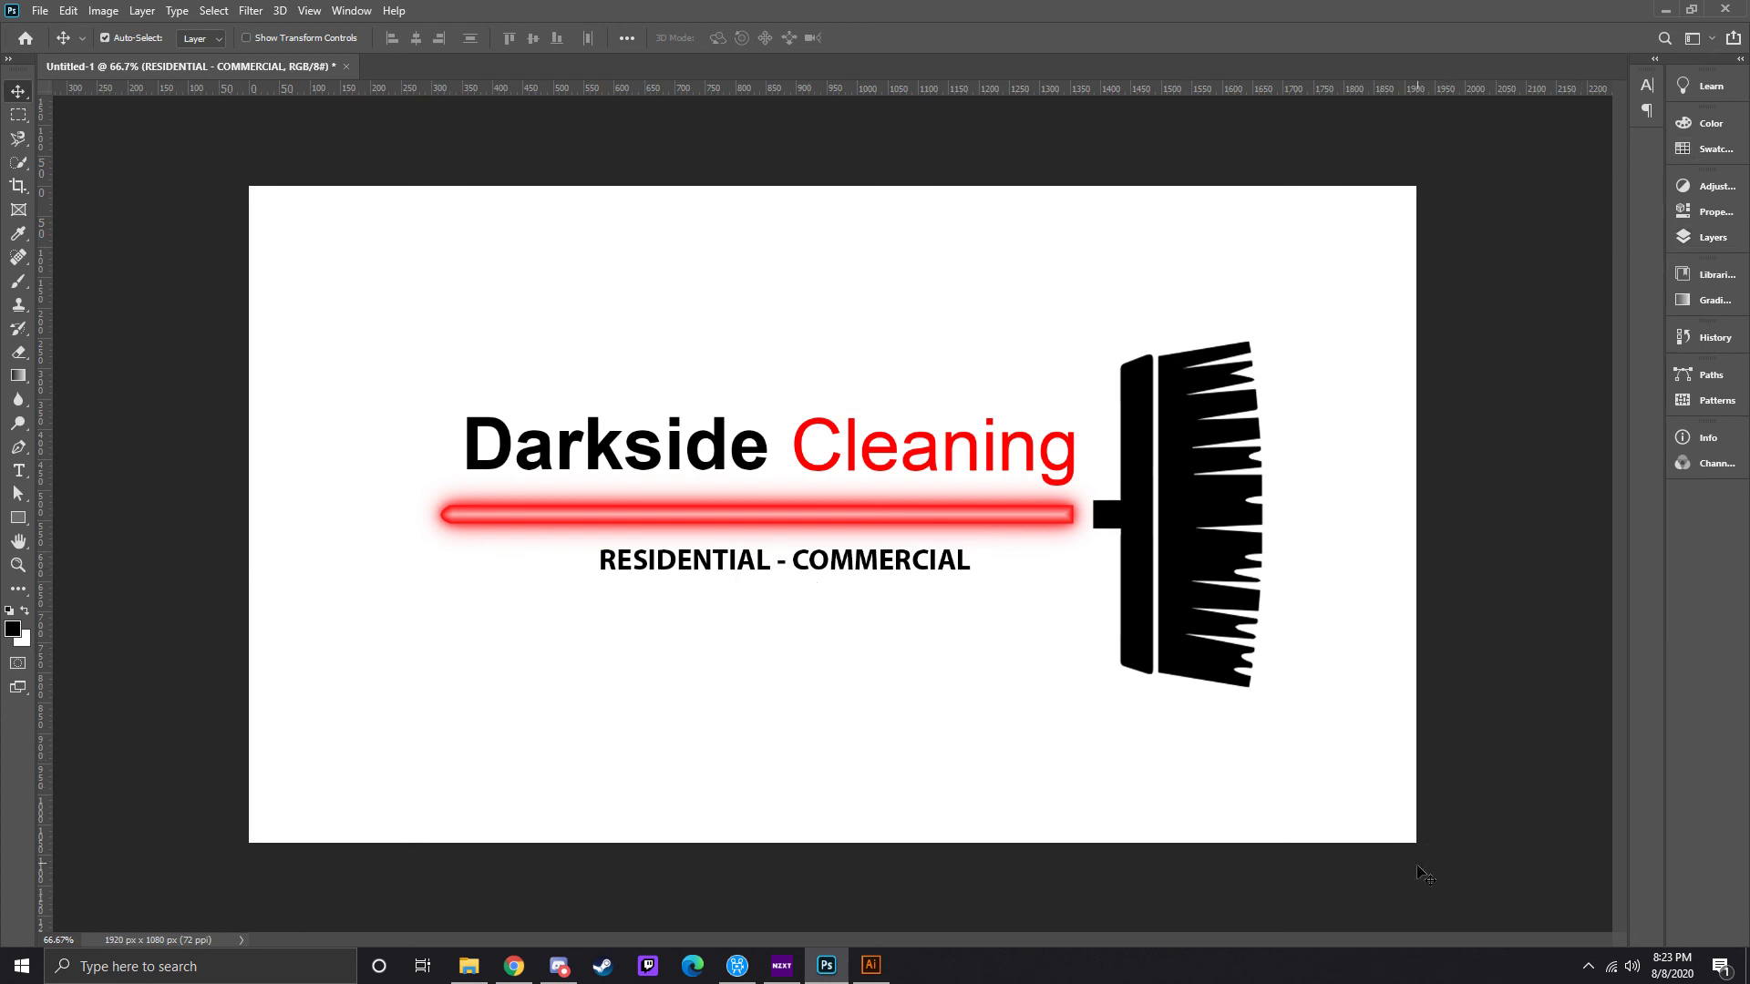